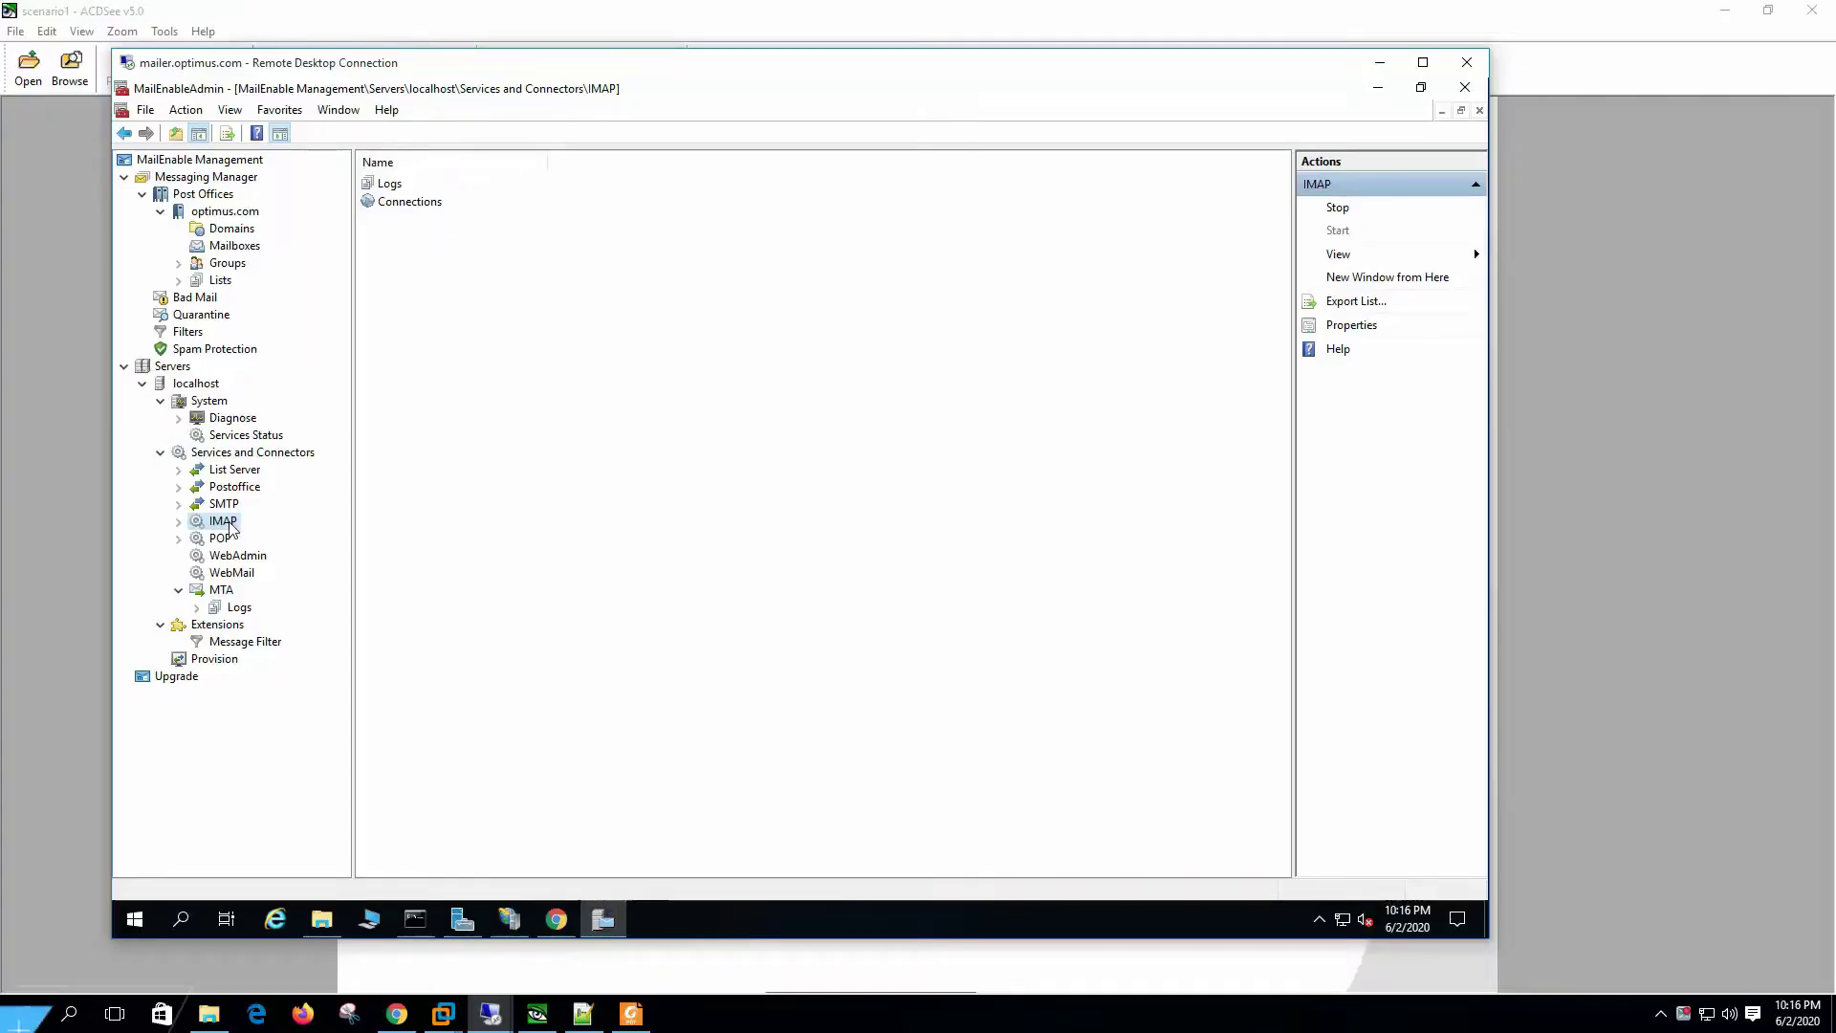
Step: Bring up the context menu for the IMAP connector under localhost Services and Connectors
right_click(227, 521)
Step: Add IMAP alternate port 993 with Requires SSL, then open localhost server Properties
left_click(319, 660)
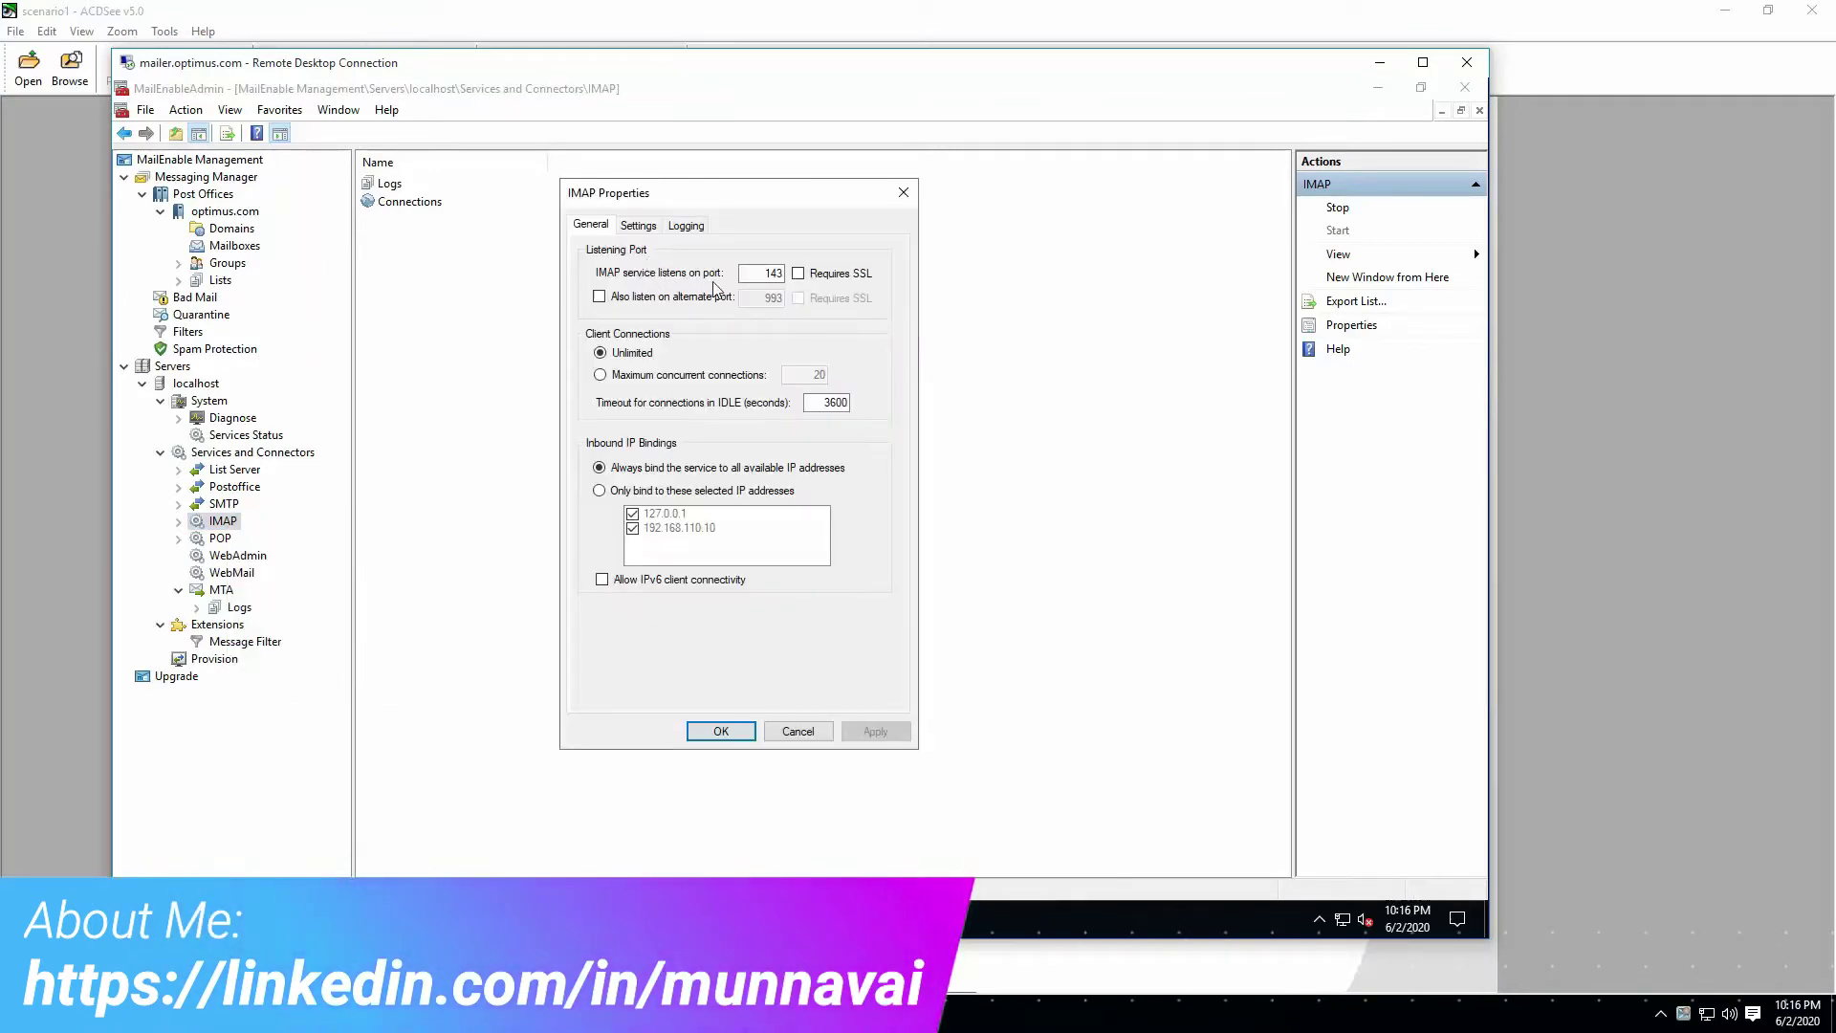
double_click(765, 272)
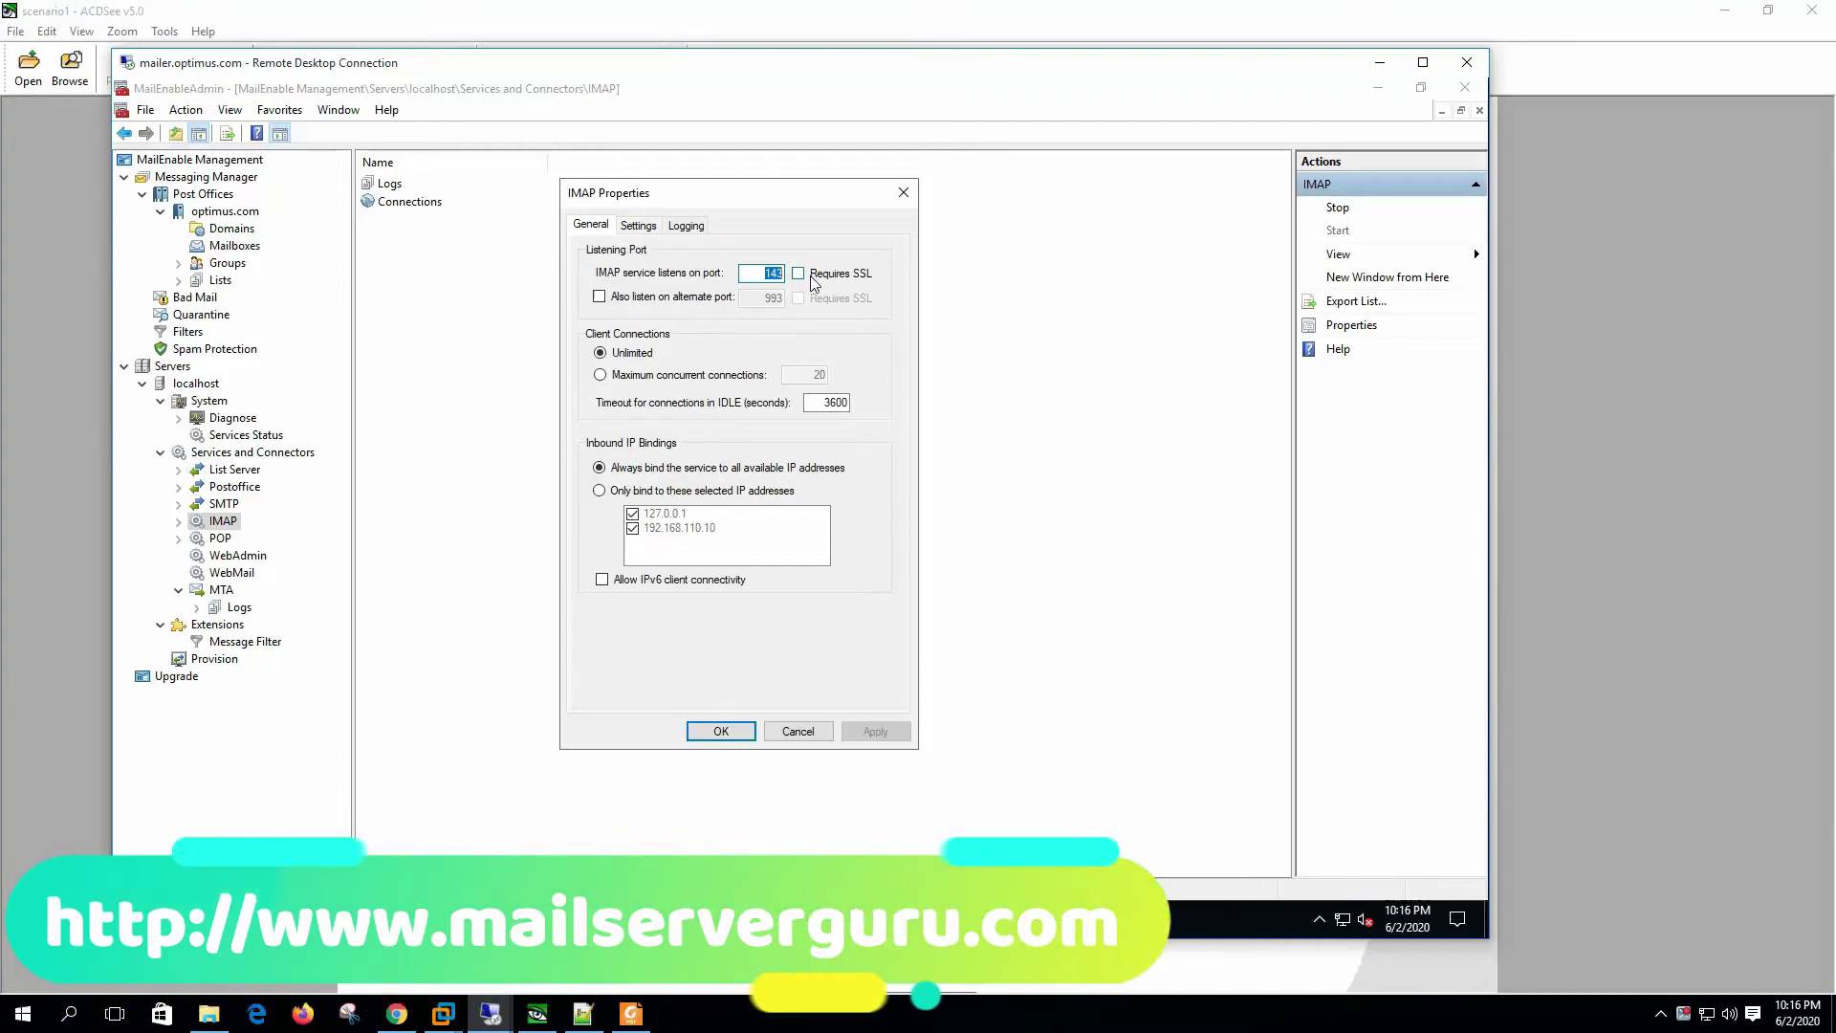
left_click(693, 304)
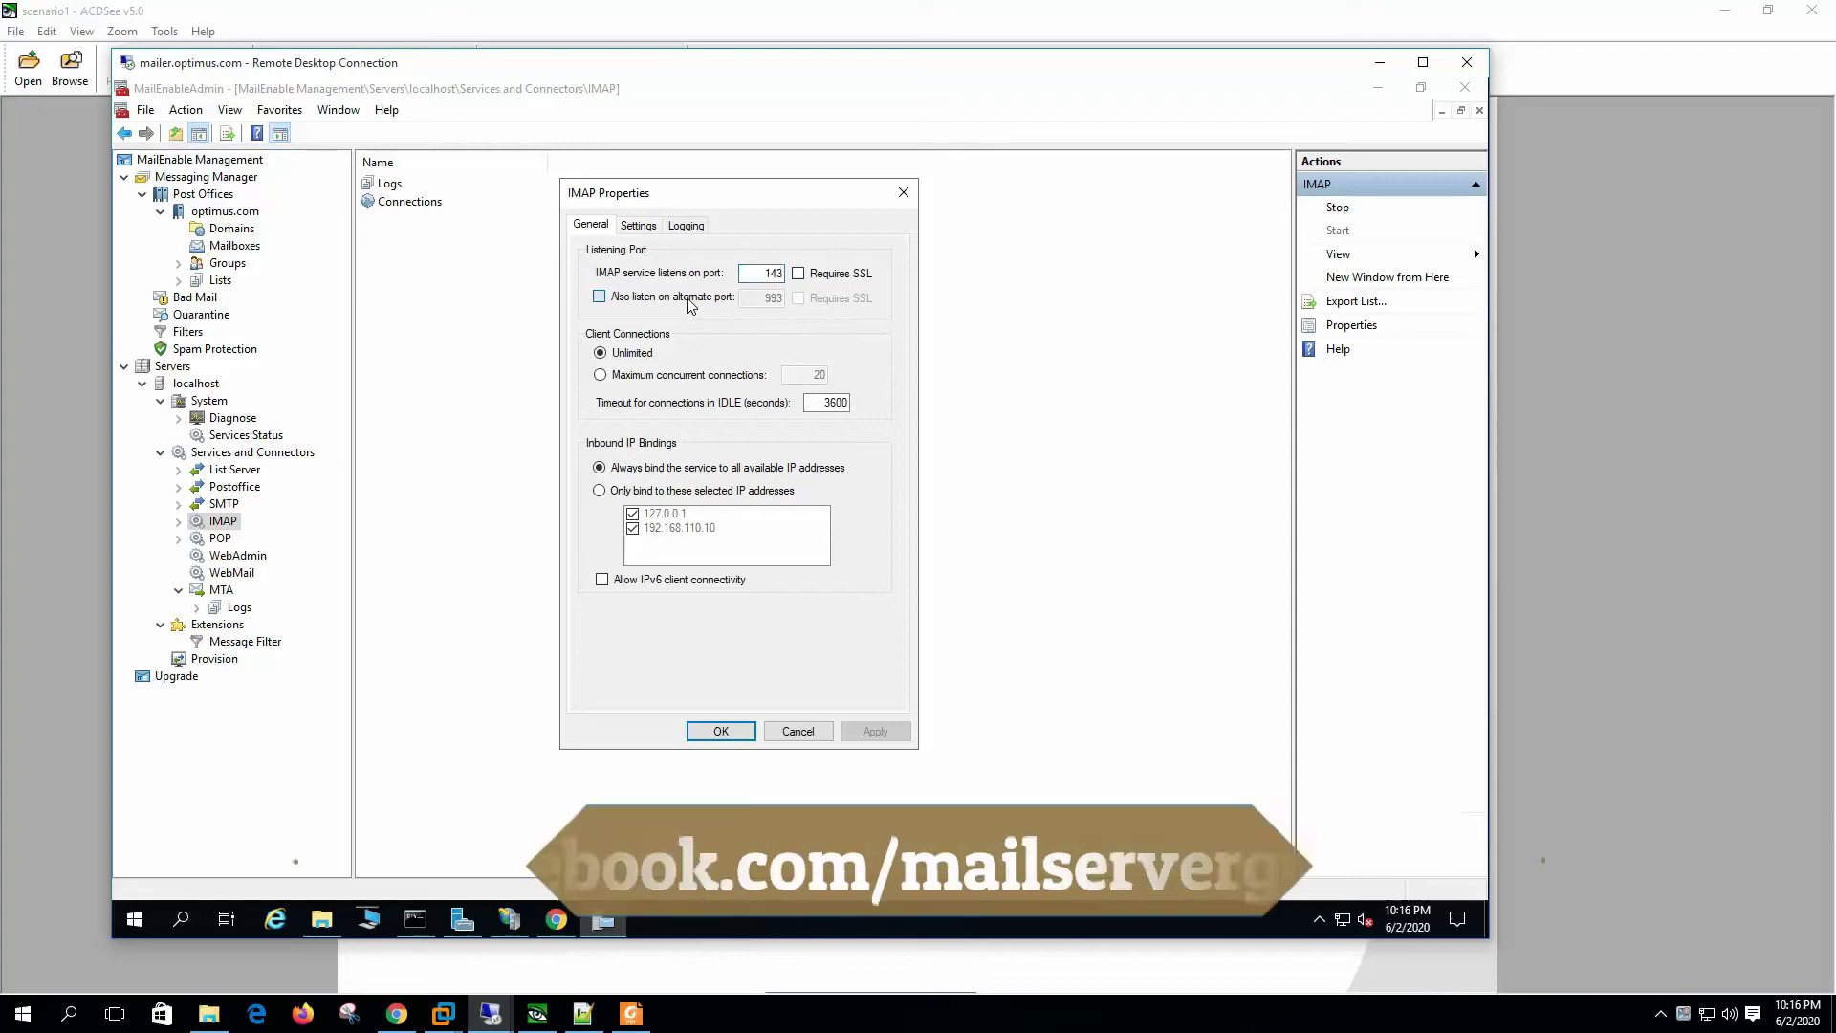
double_click(762, 298)
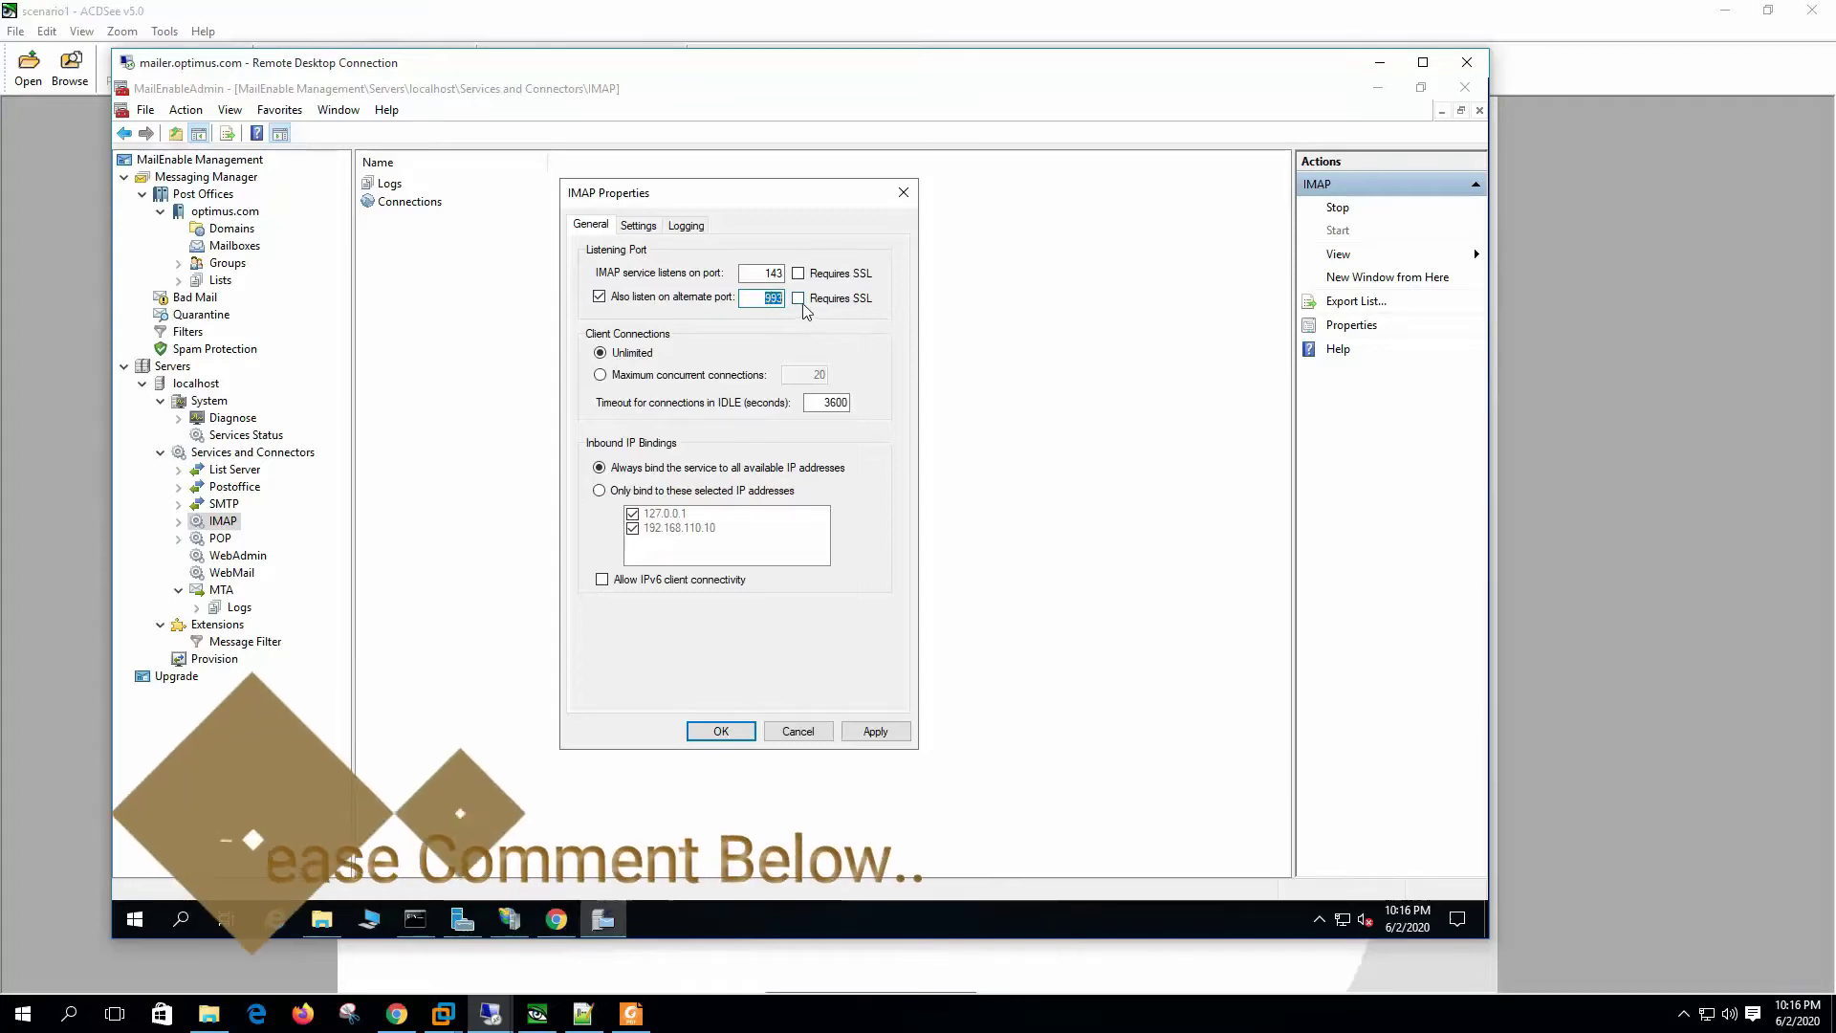
left_click(808, 300)
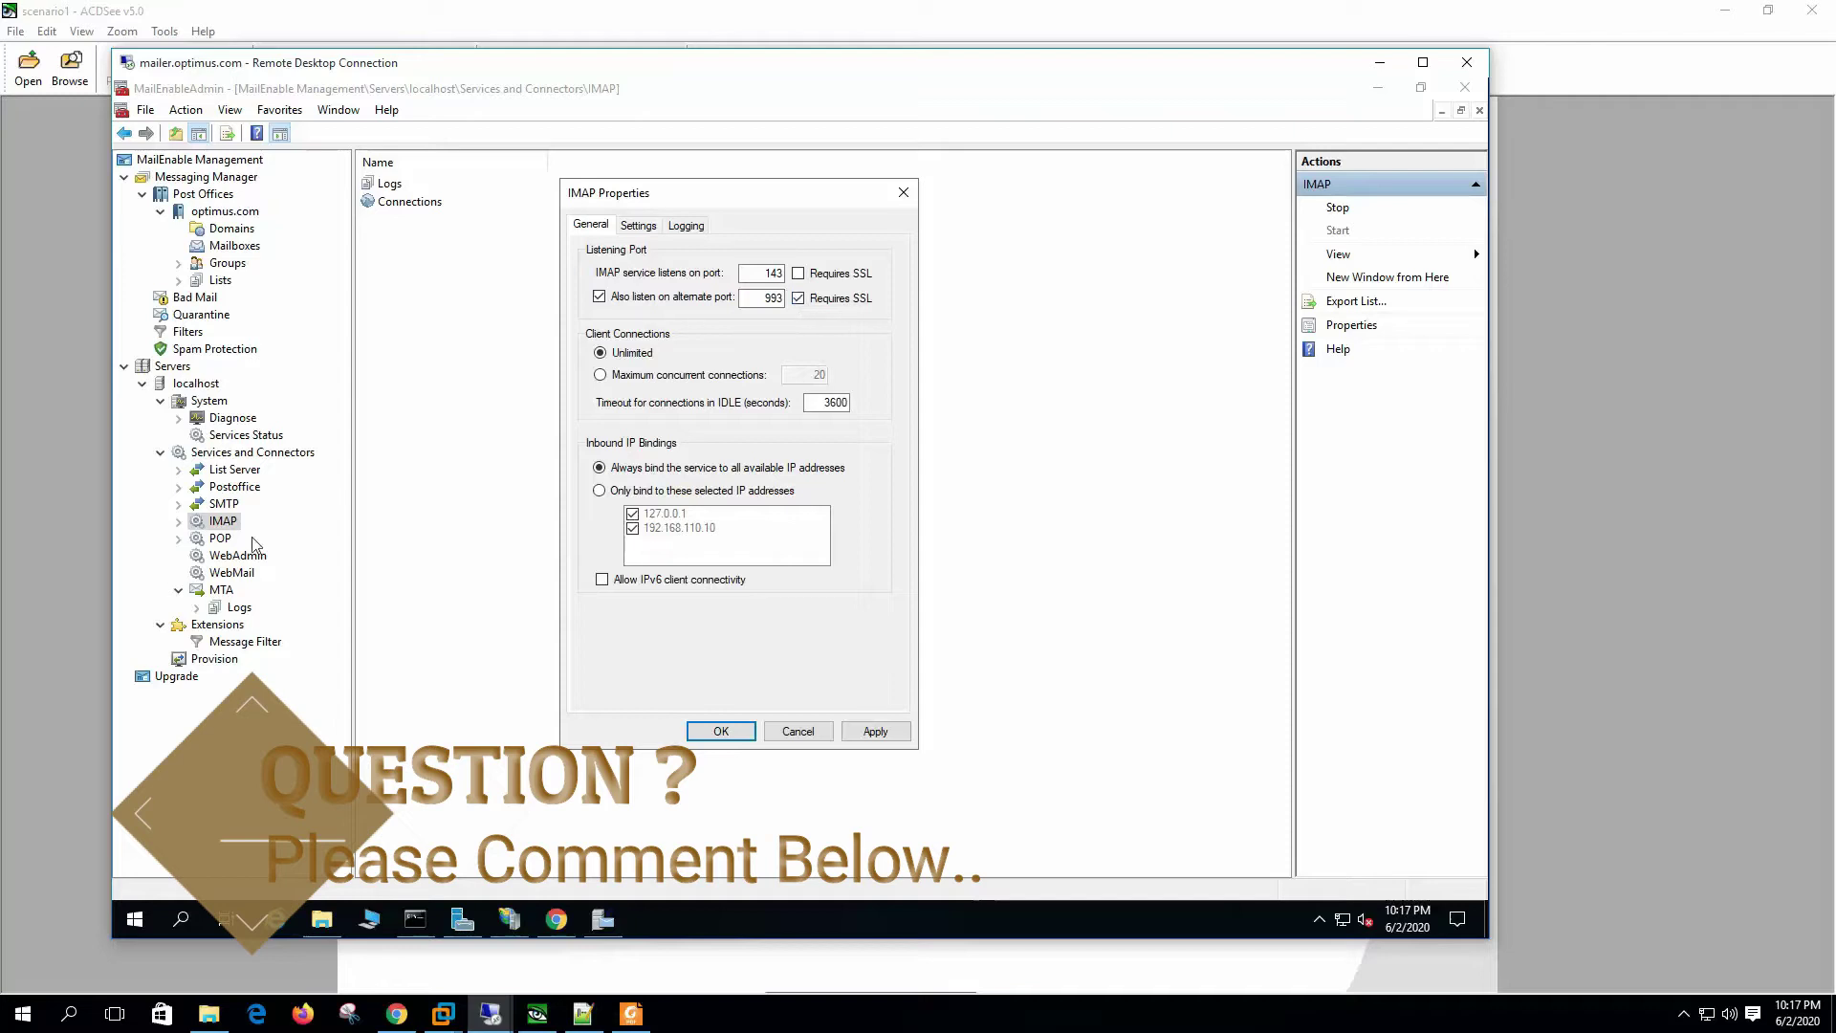
right_click(205, 383)
left_click(268, 422)
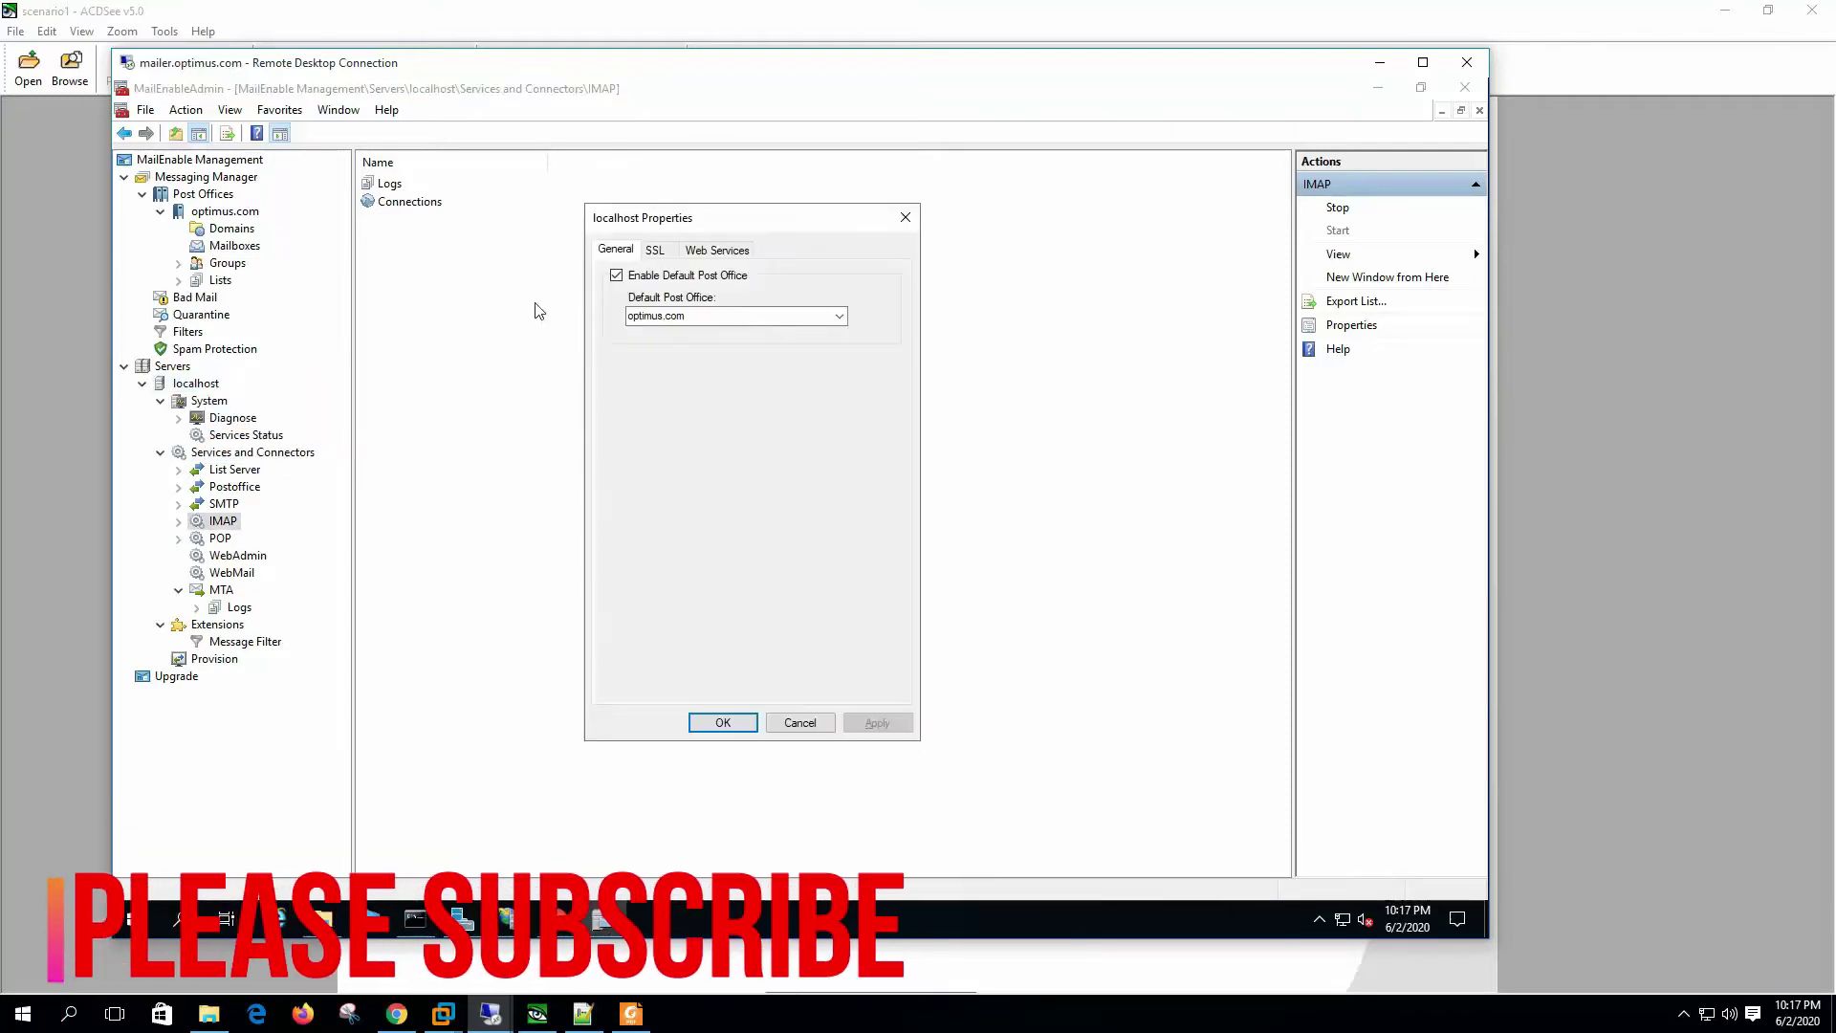
Step: Check the mailer.optimus.com default SSL certificate on the SSL tab, then cancel
left_click(655, 249)
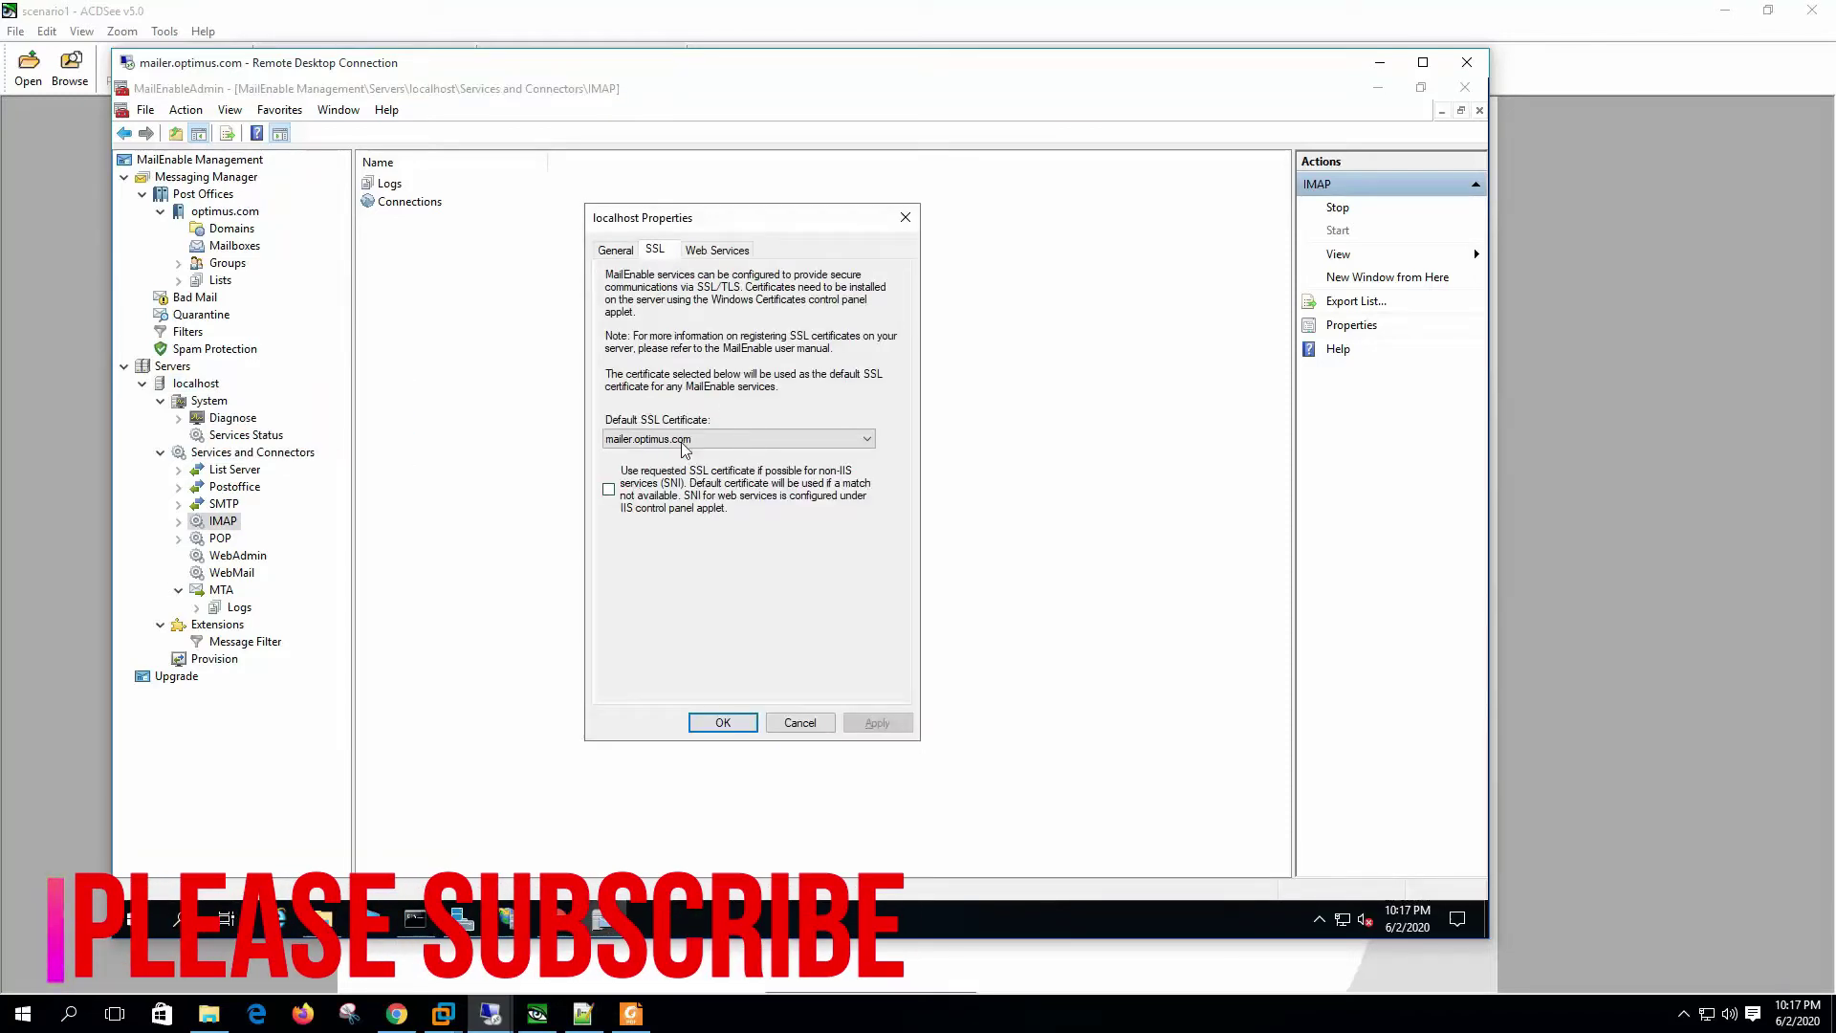
left_click(800, 723)
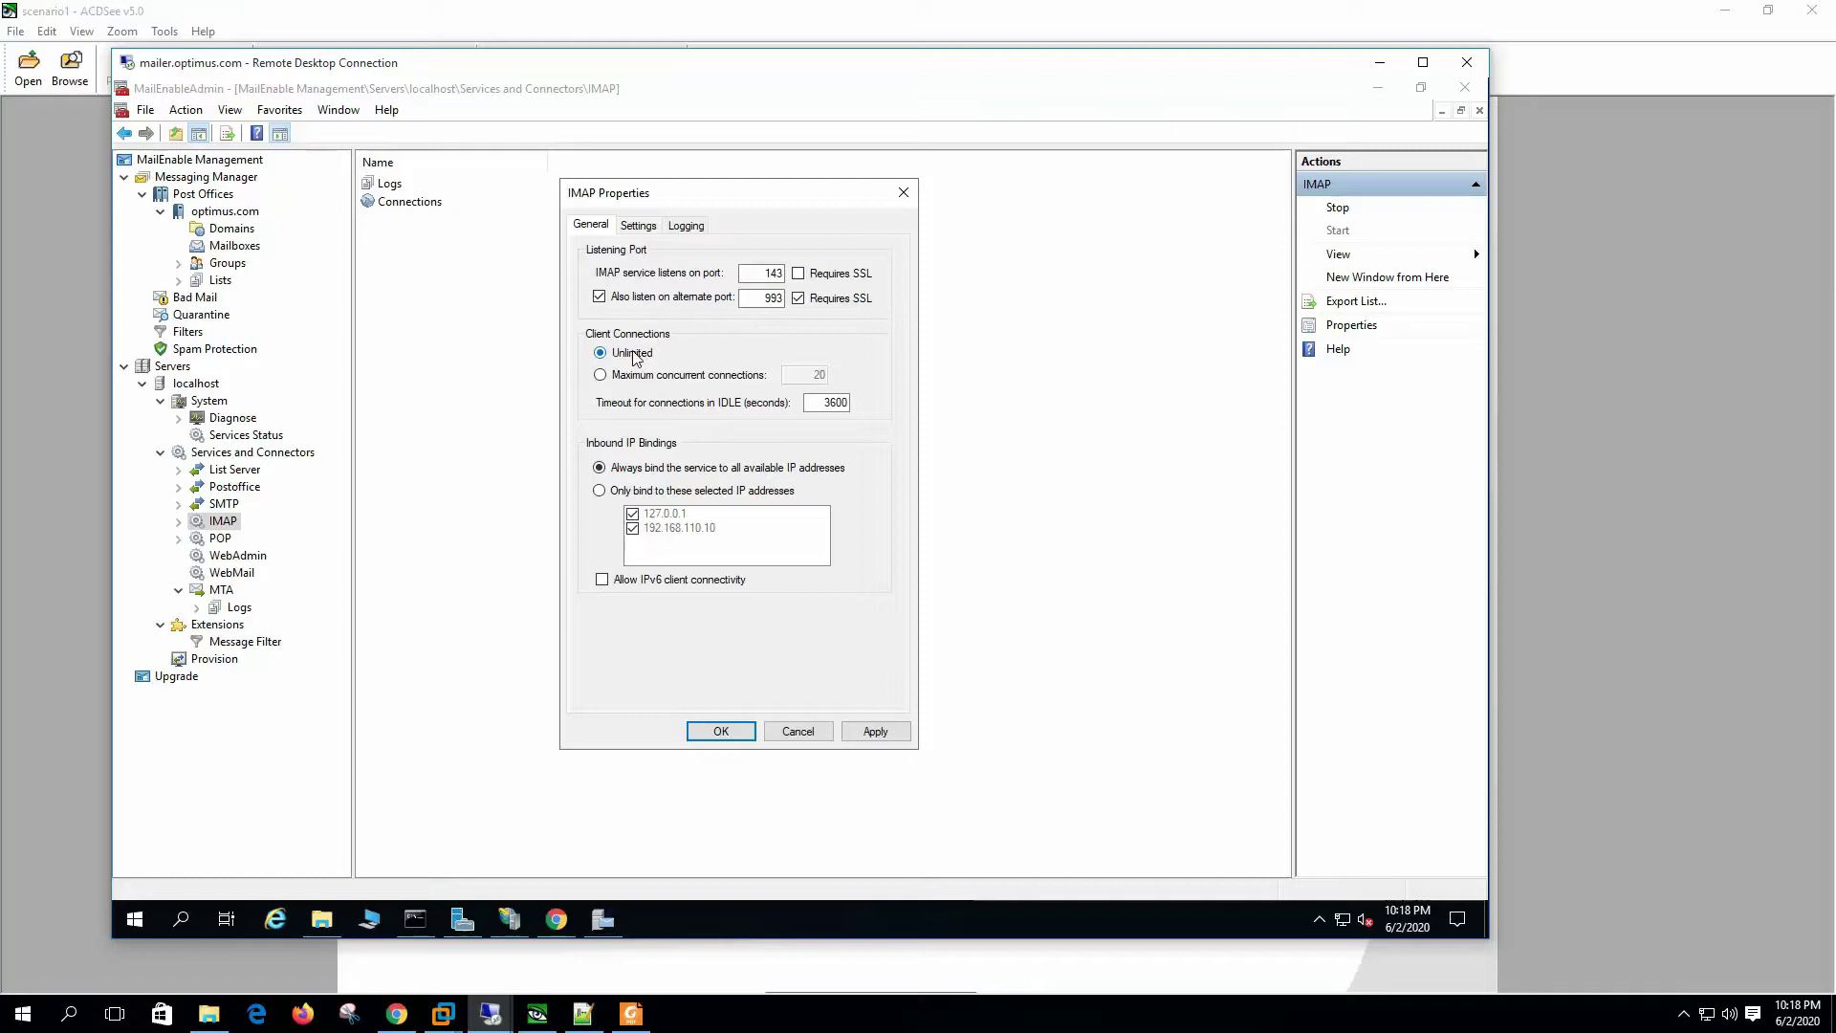
Step: Cap IMAP at 20 connections and bind it only to 127.0.0.1 and 192.168.110.10
left_click(667, 377)
double_click(827, 410)
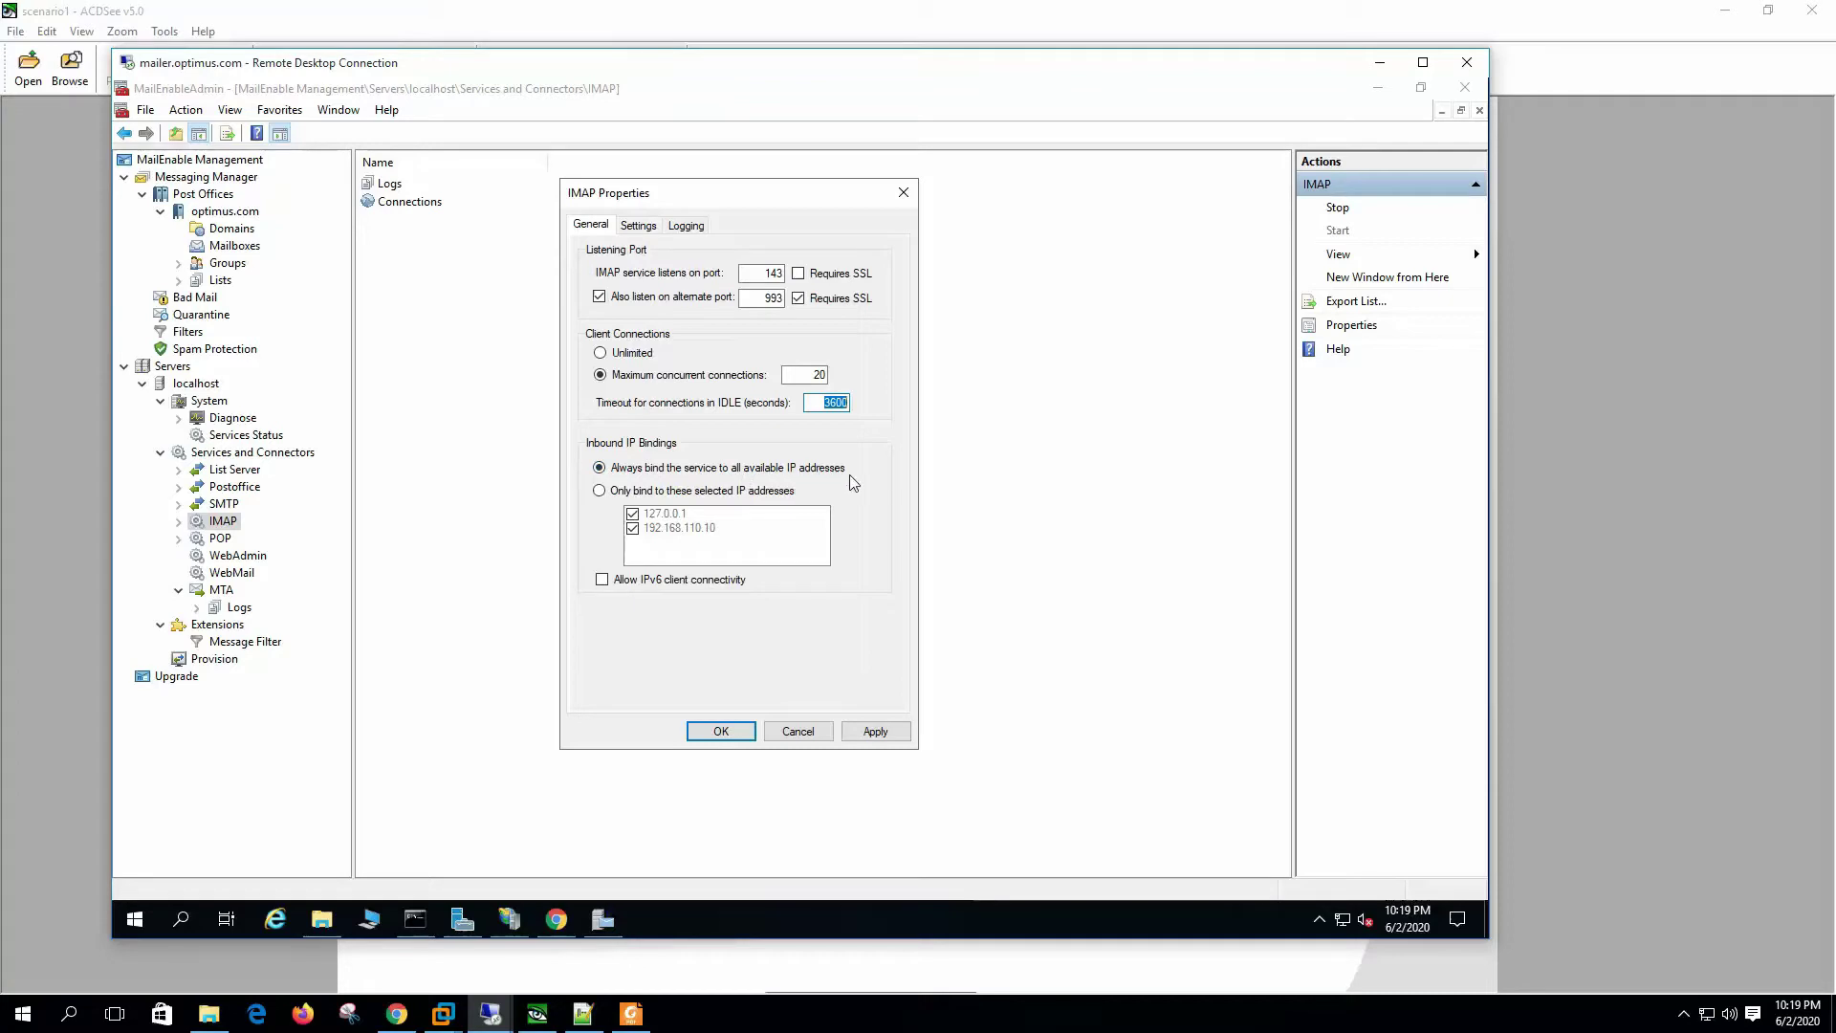
left_click(669, 493)
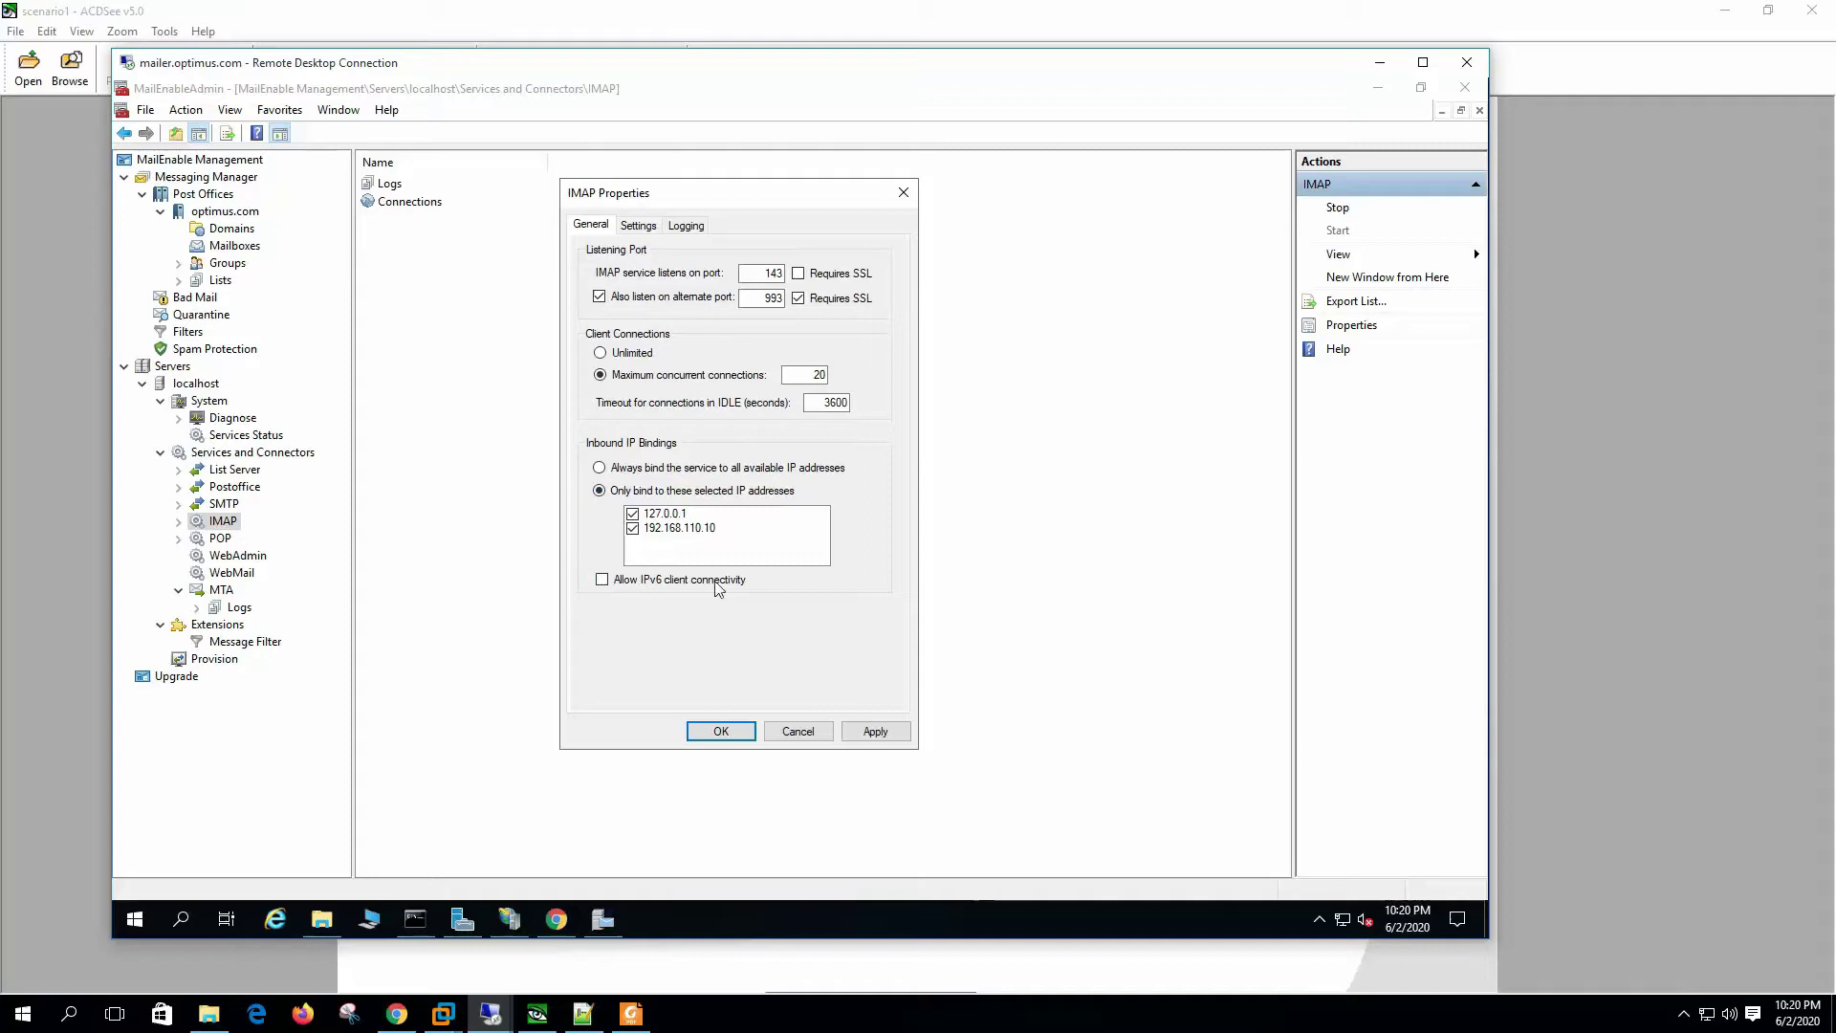
left_click(638, 225)
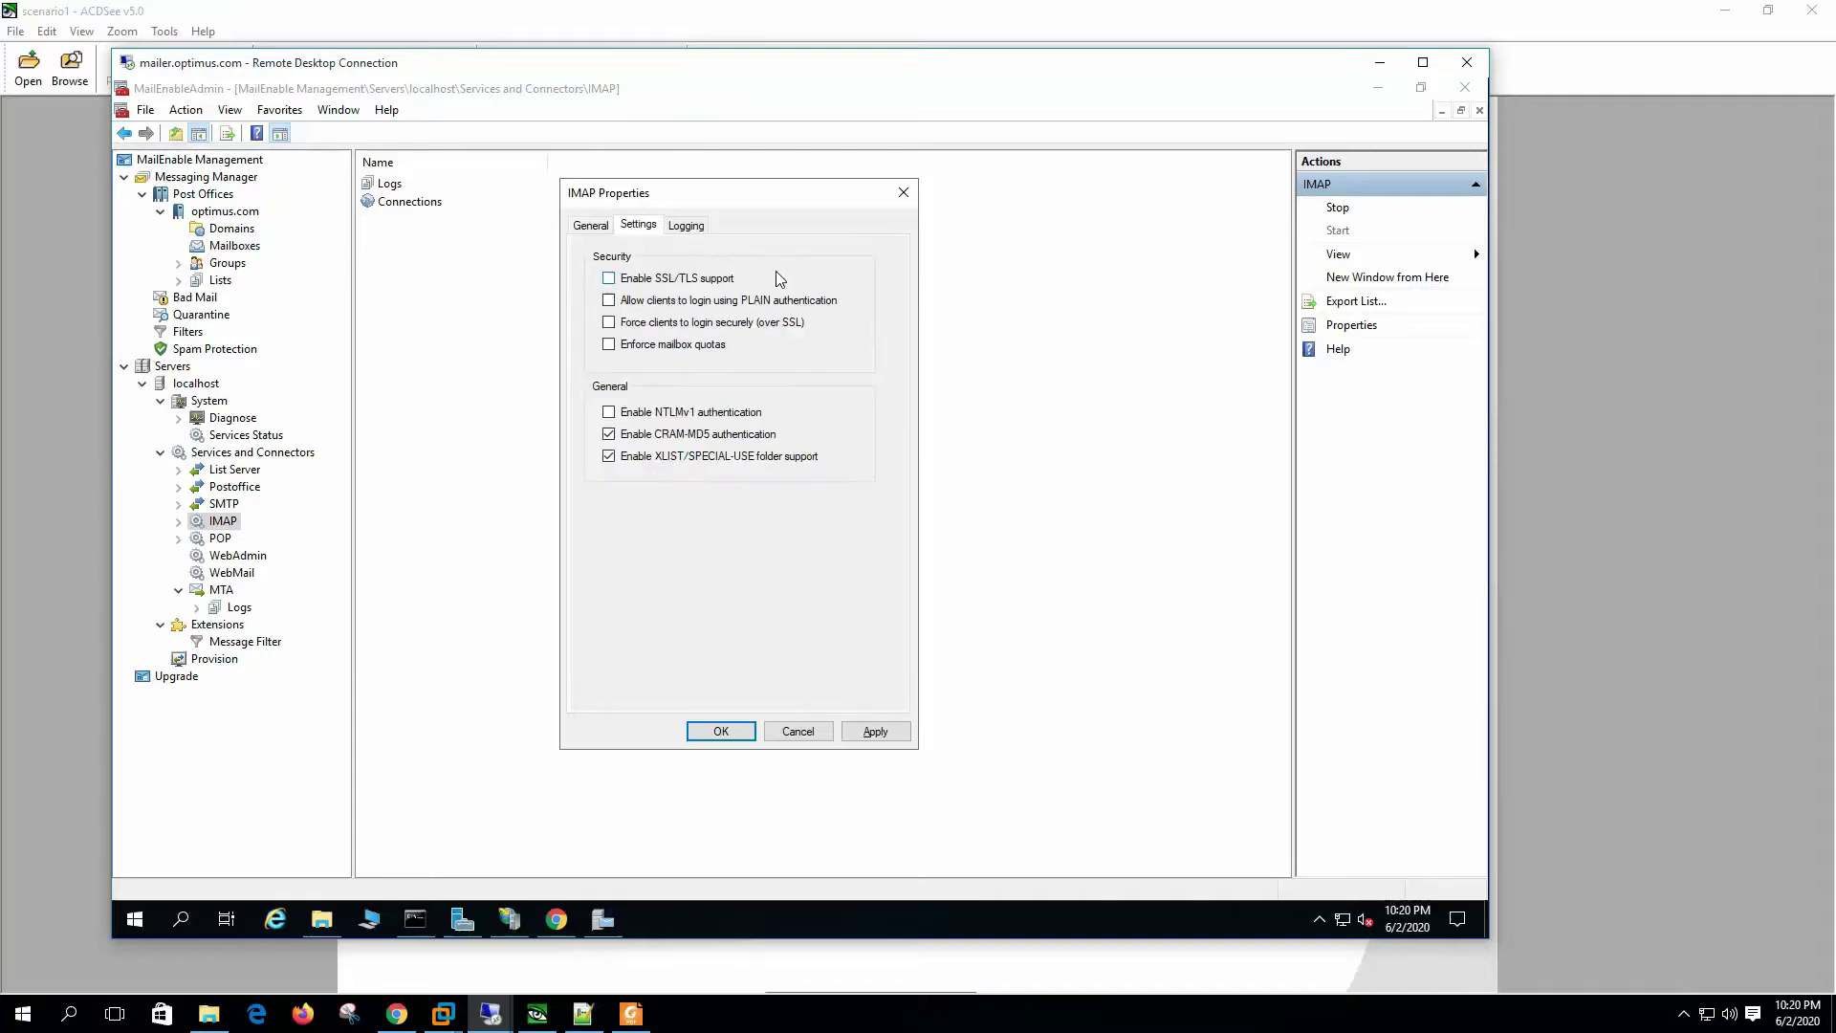
Step: Tick Enable SSL/TLS support, Allow PLAIN authentication and Enforce mailbox quotas for IMAP
left_click(703, 283)
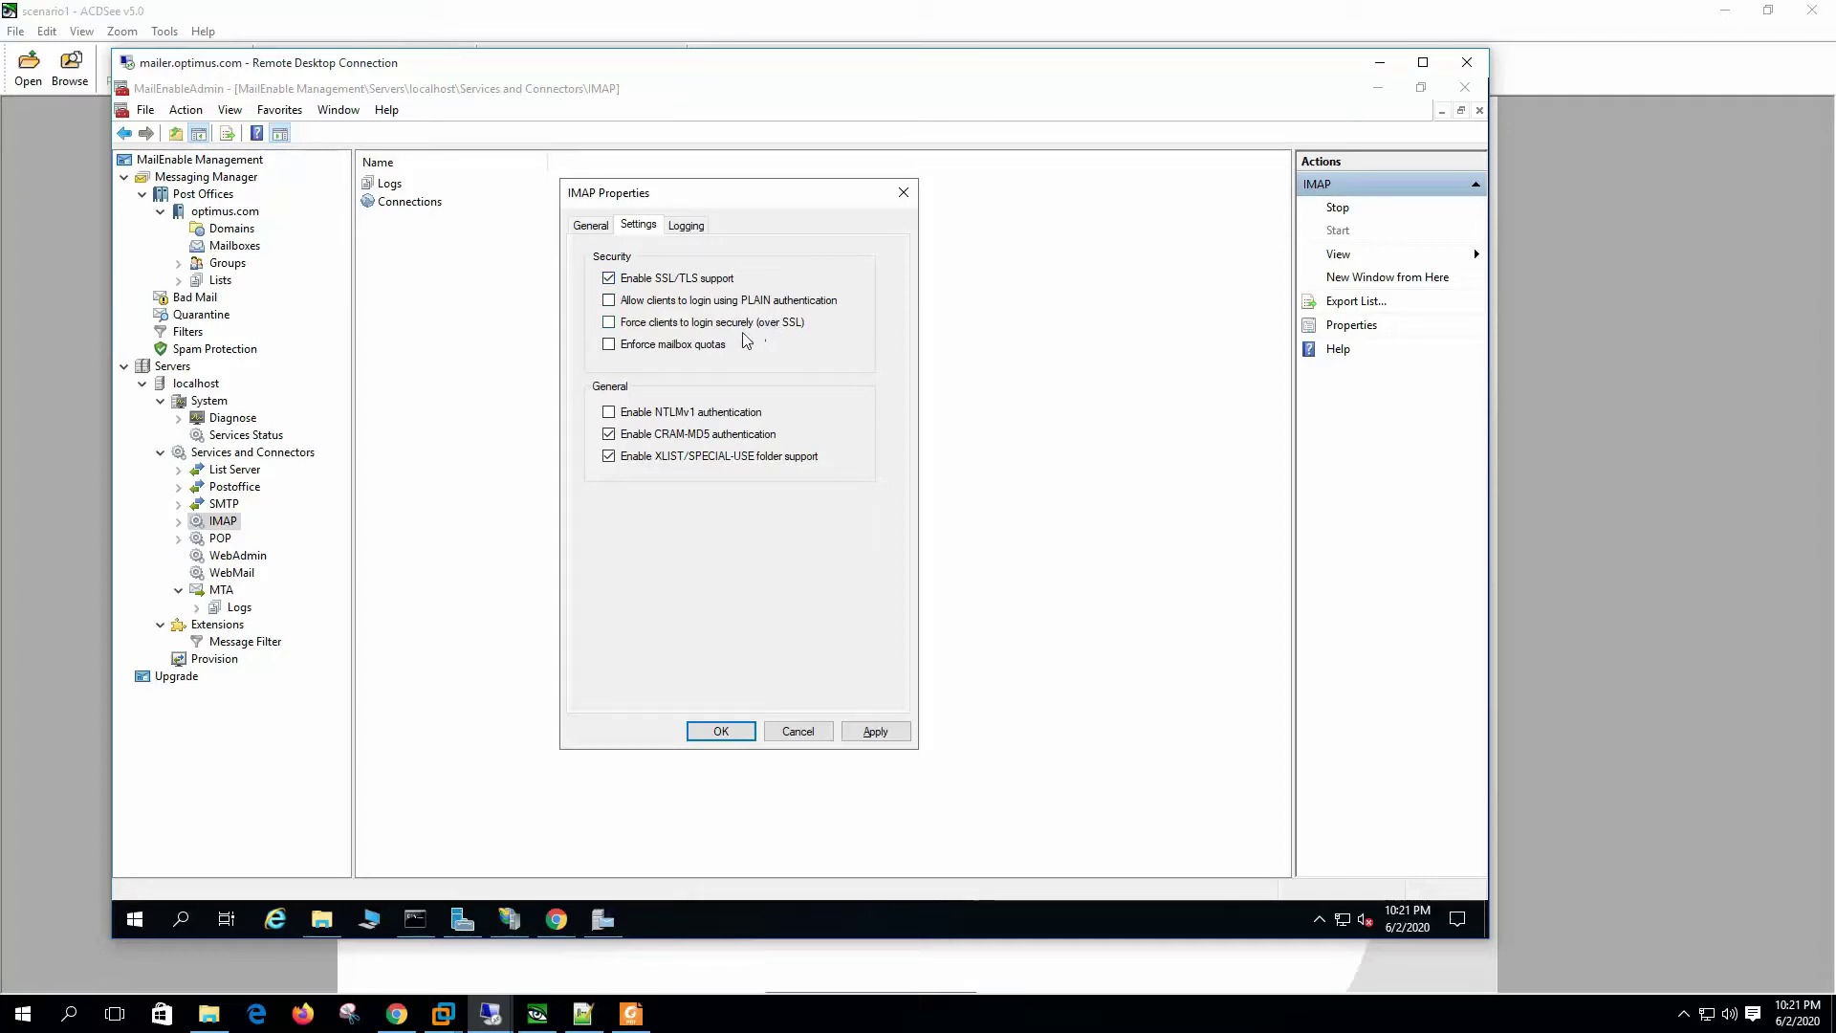
left_click(748, 307)
left_click(673, 346)
Step: Review IMAP logging leaving Debug Log off, close the dialog, and expand IMAP in the tree
left_click(687, 225)
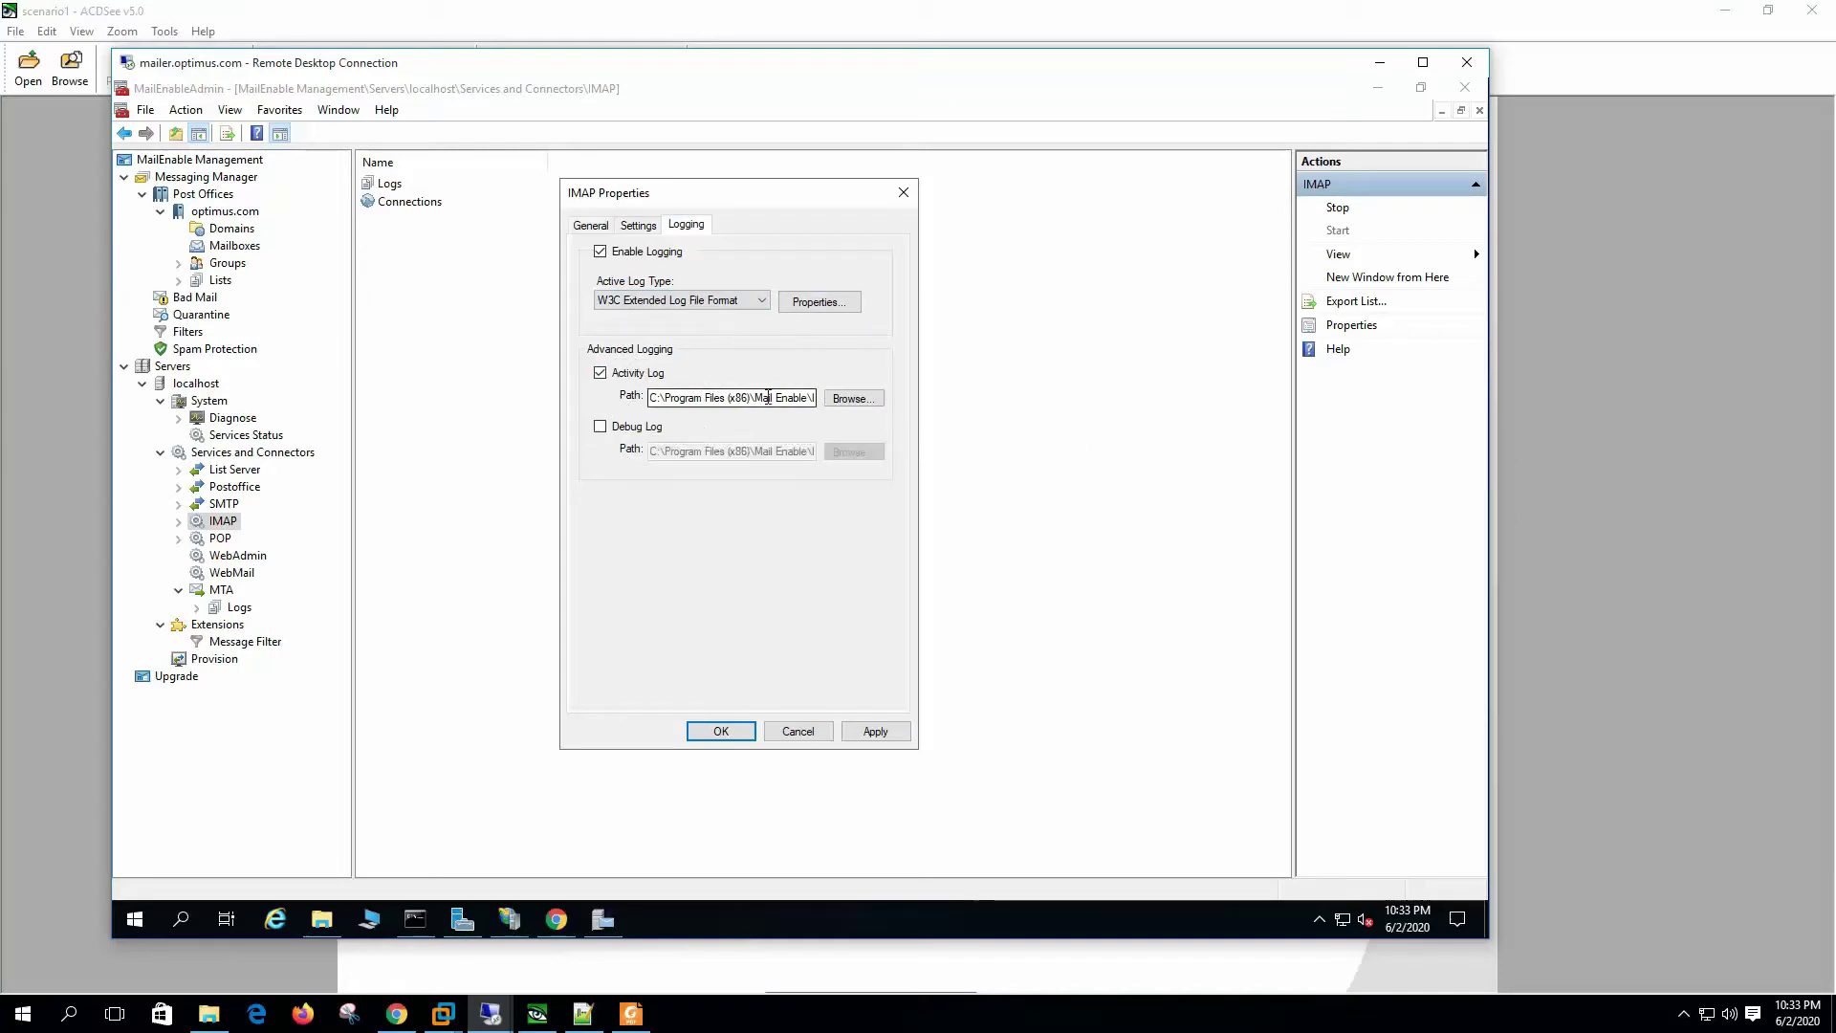
left_click(635, 430)
left_click(609, 433)
left_click(794, 731)
double_click(224, 521)
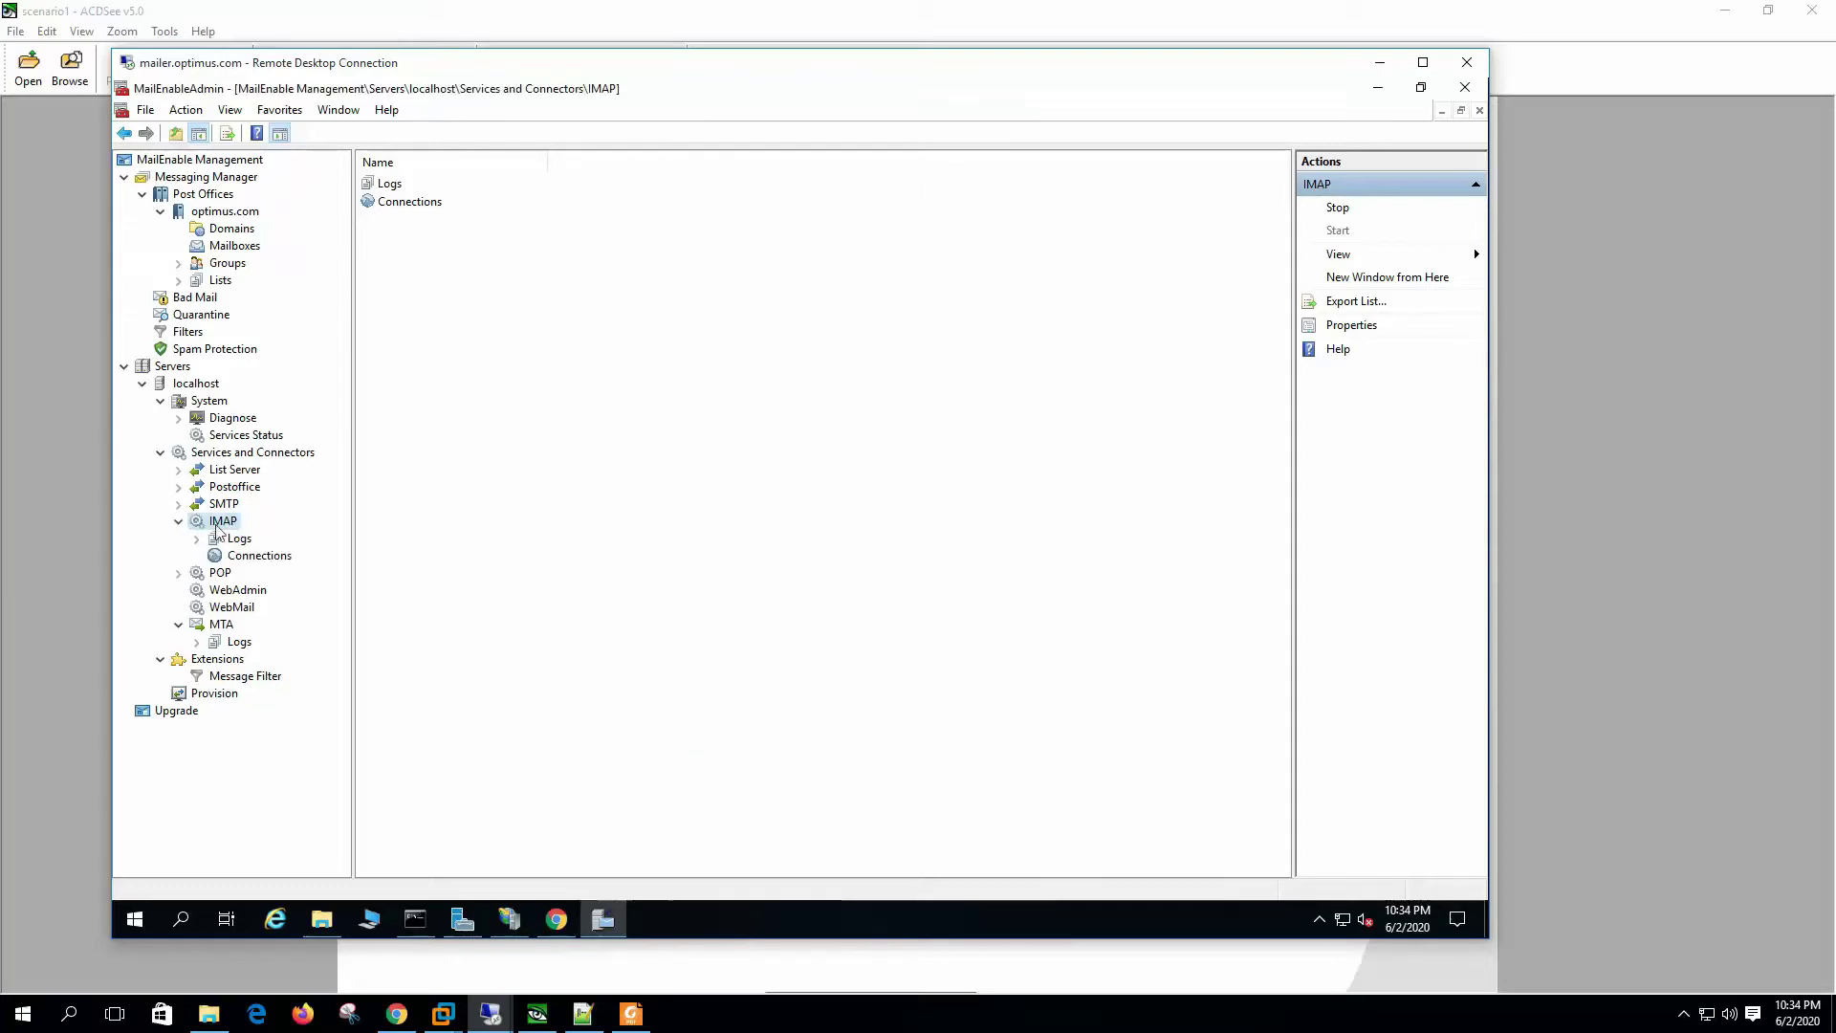
Step: Inspect IMAP's Activity, Debug and W3C log folders and its empty Connections list
double_click(239, 541)
left_click(265, 556)
left_click(262, 573)
left_click(269, 592)
left_click(265, 557)
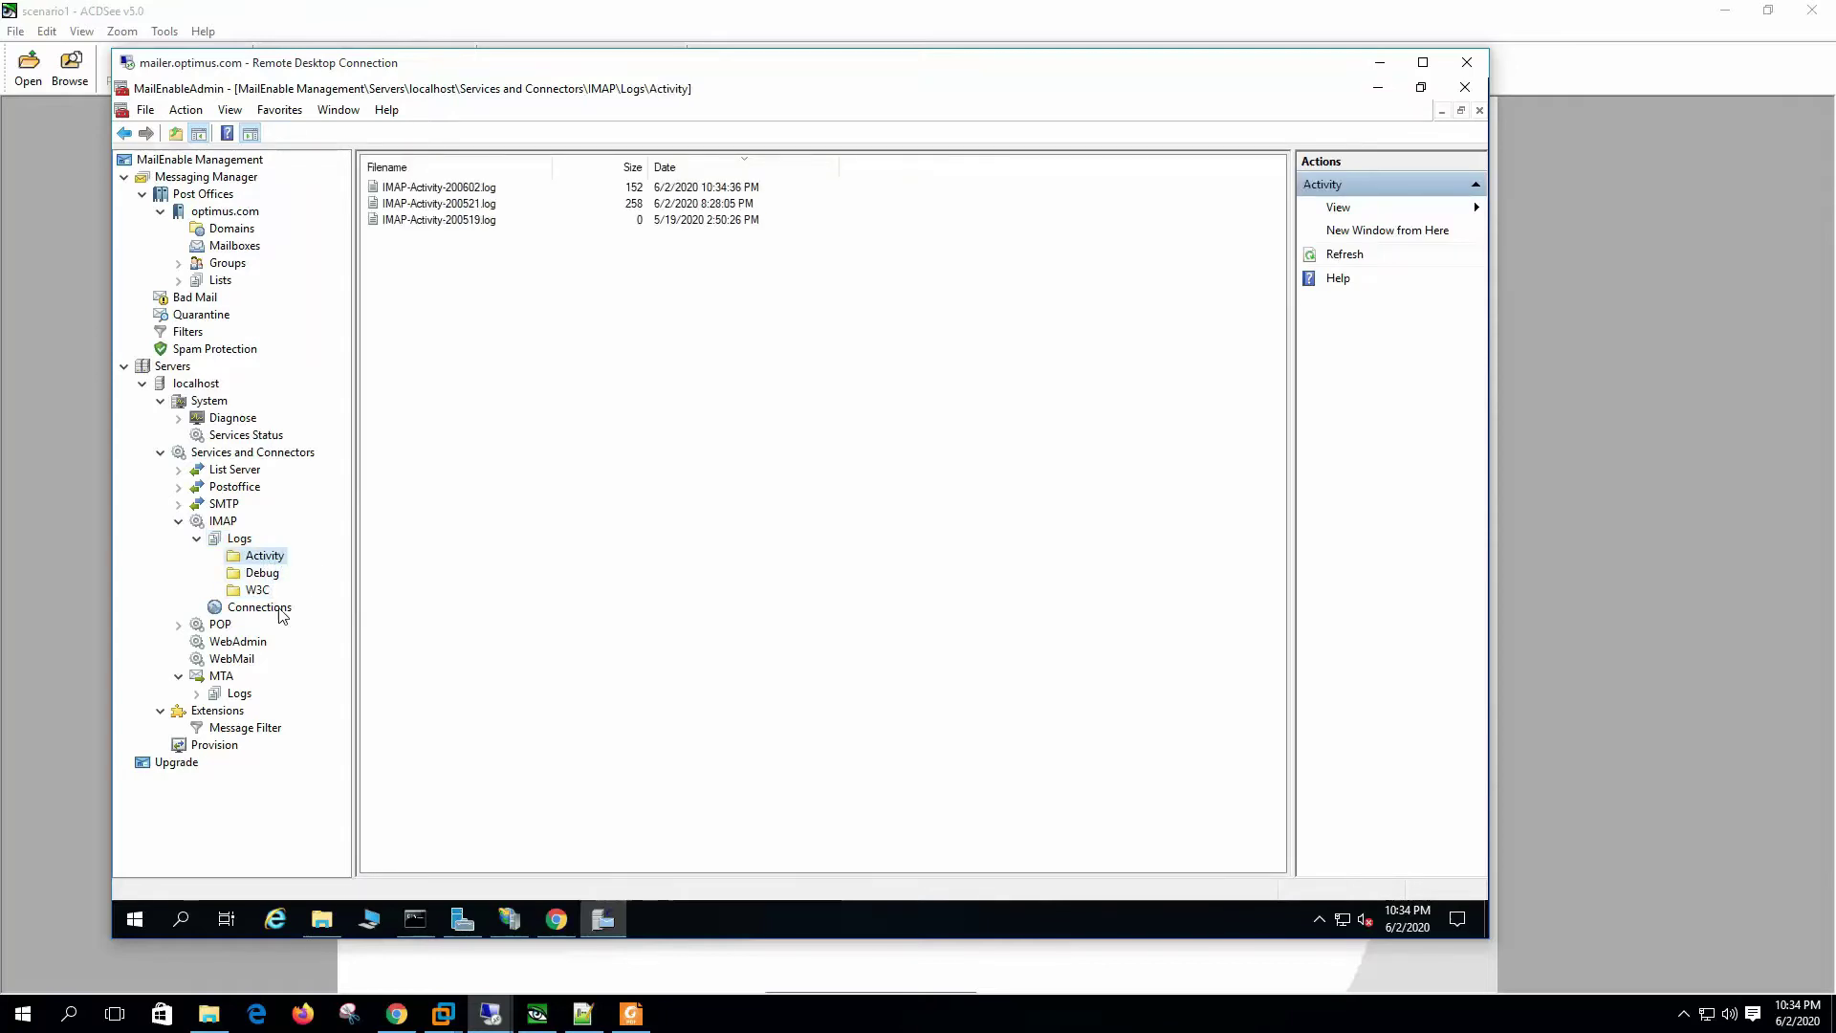
left_click(272, 609)
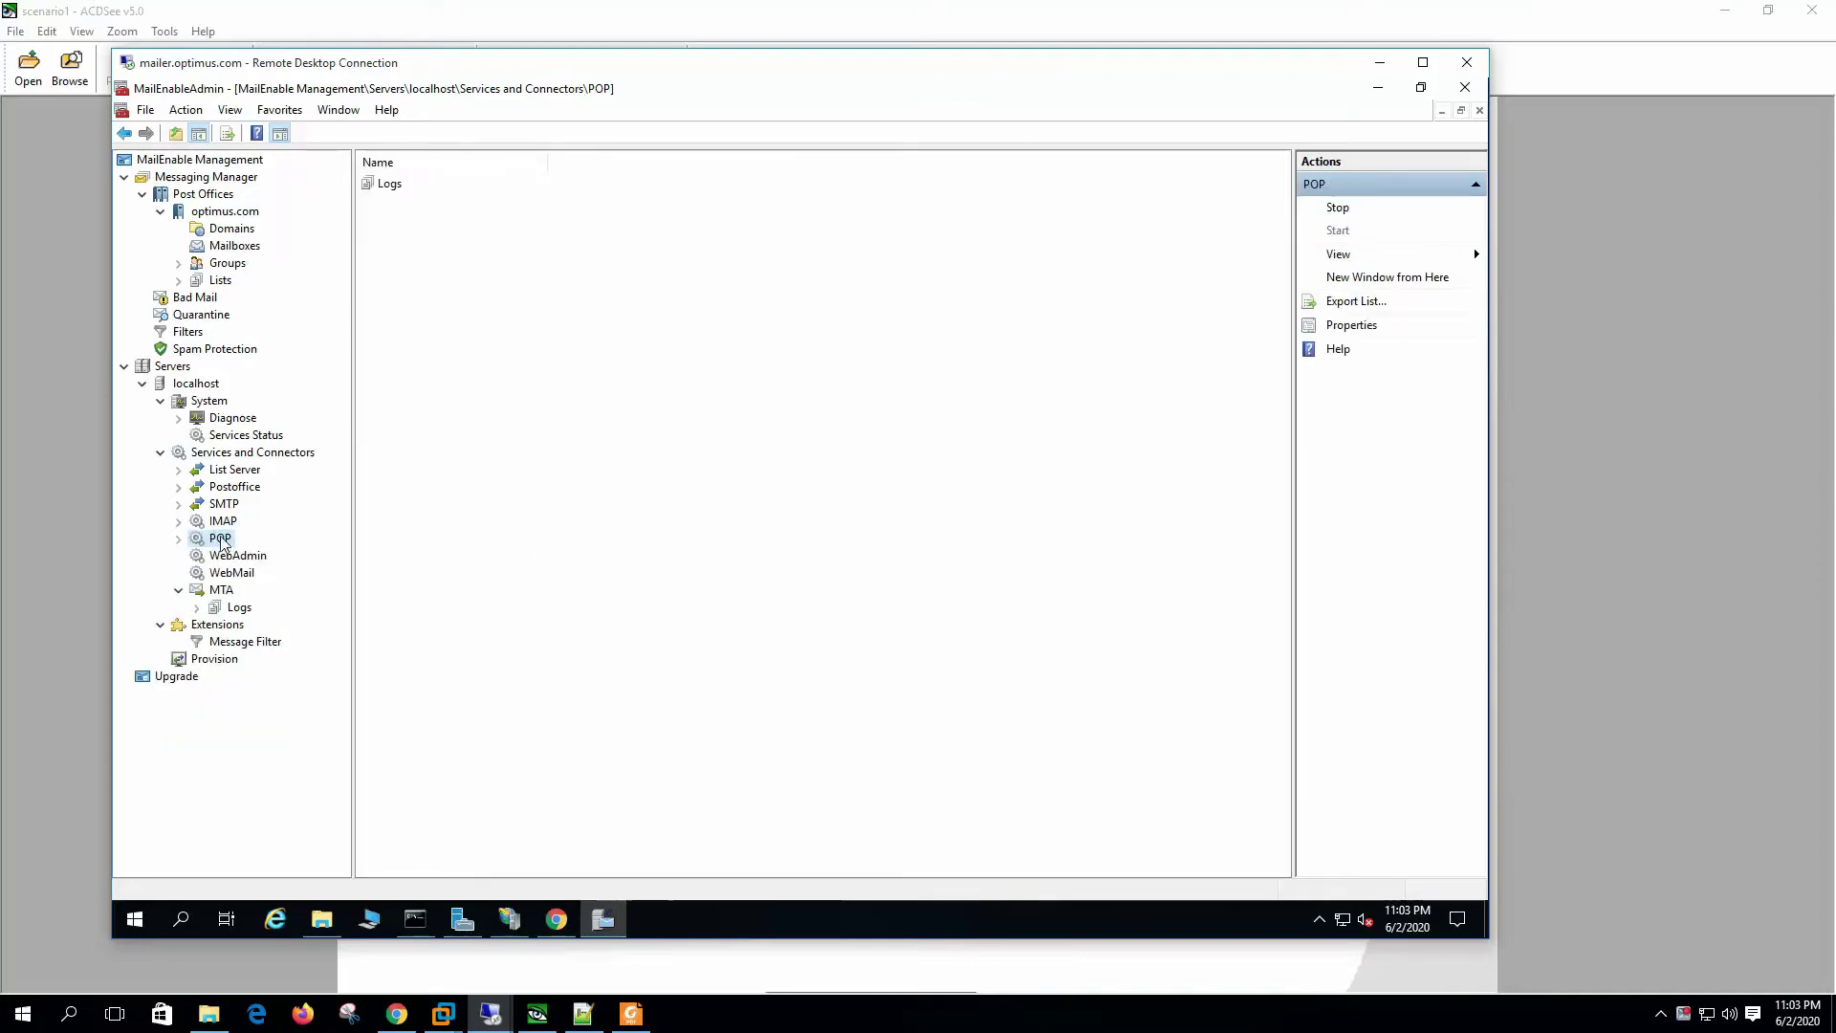
Step: Open POP Properties, review the General fields, and enable alternate port 995 alongside 110
right_click(221, 542)
left_click(323, 674)
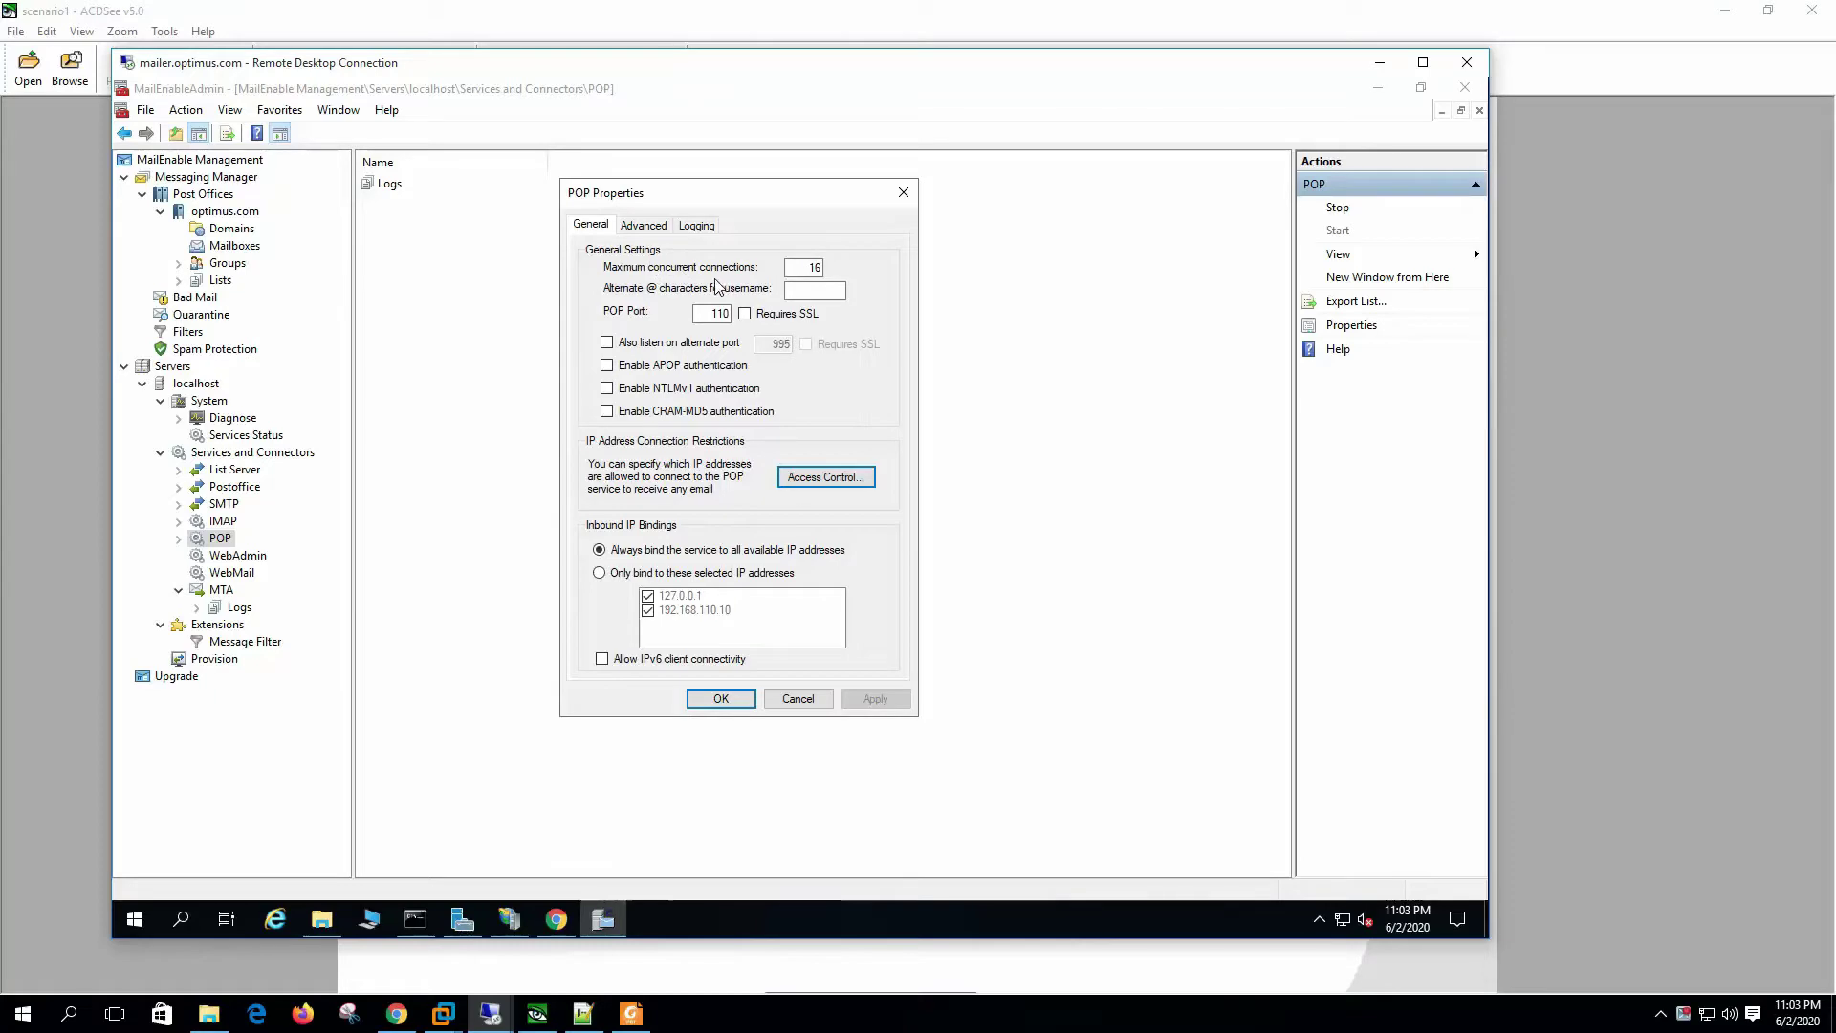
double_click(809, 268)
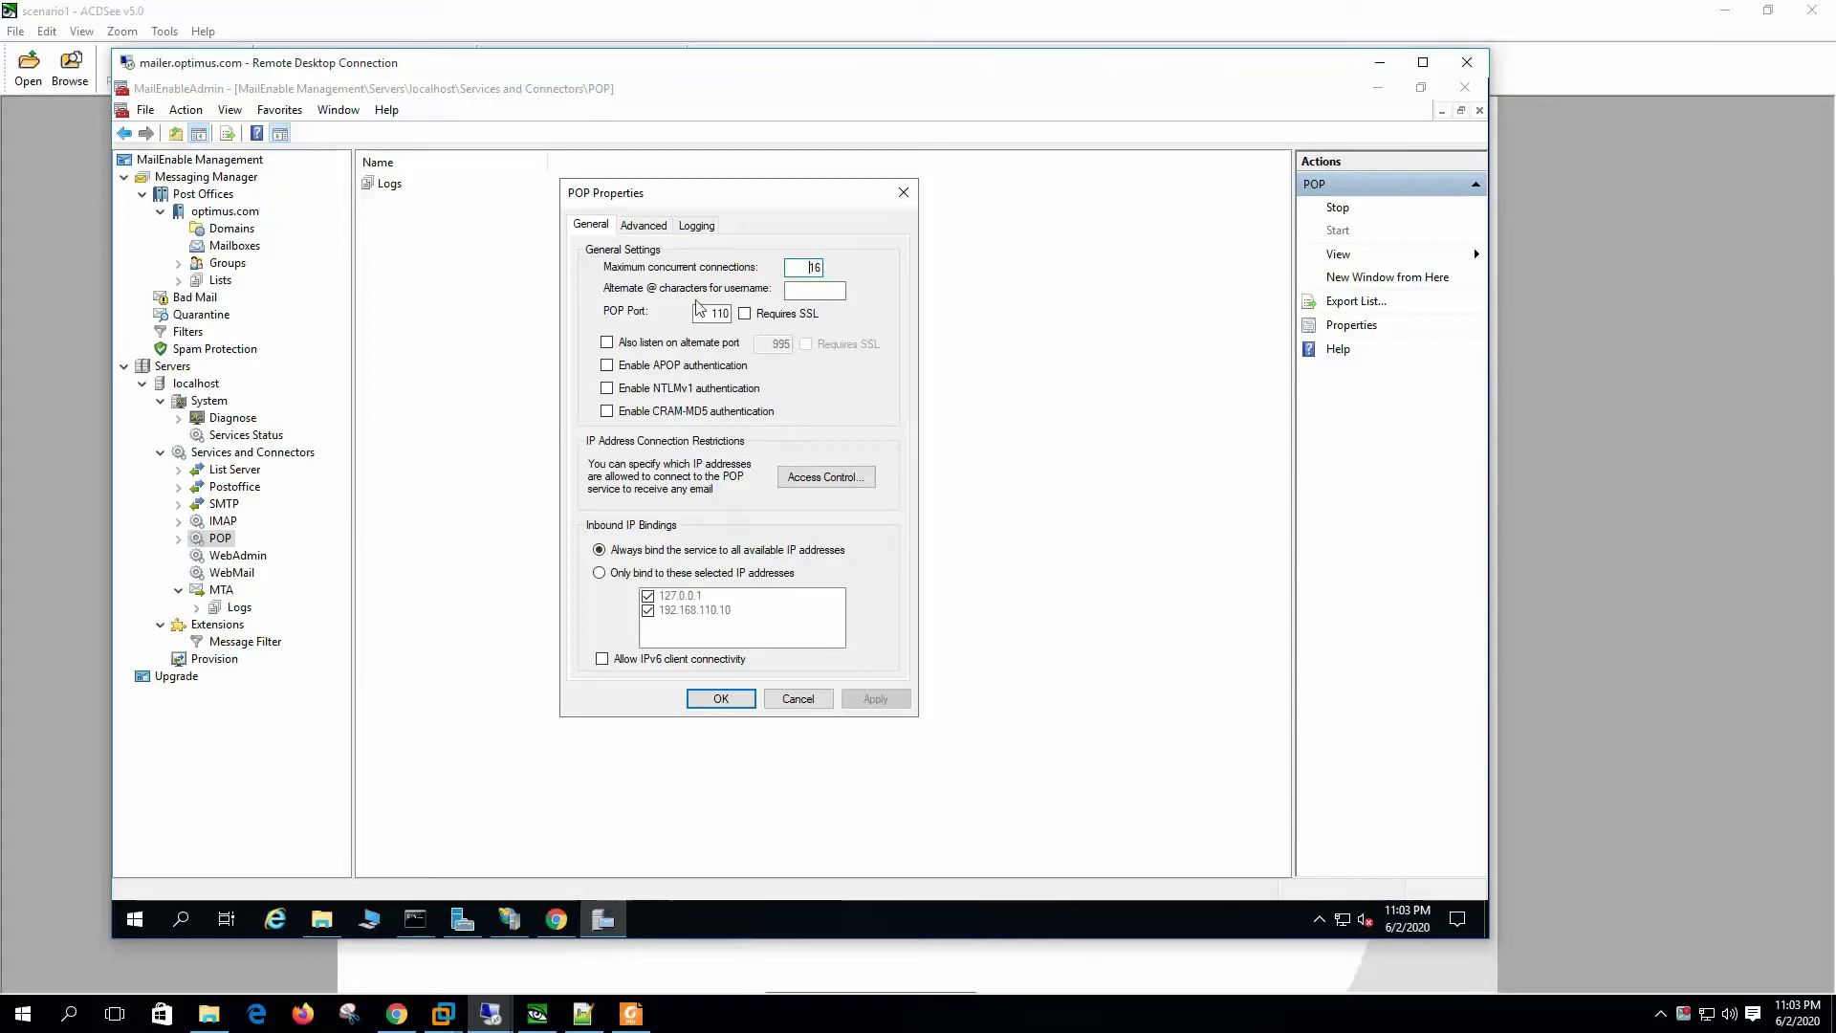
left_click(825, 294)
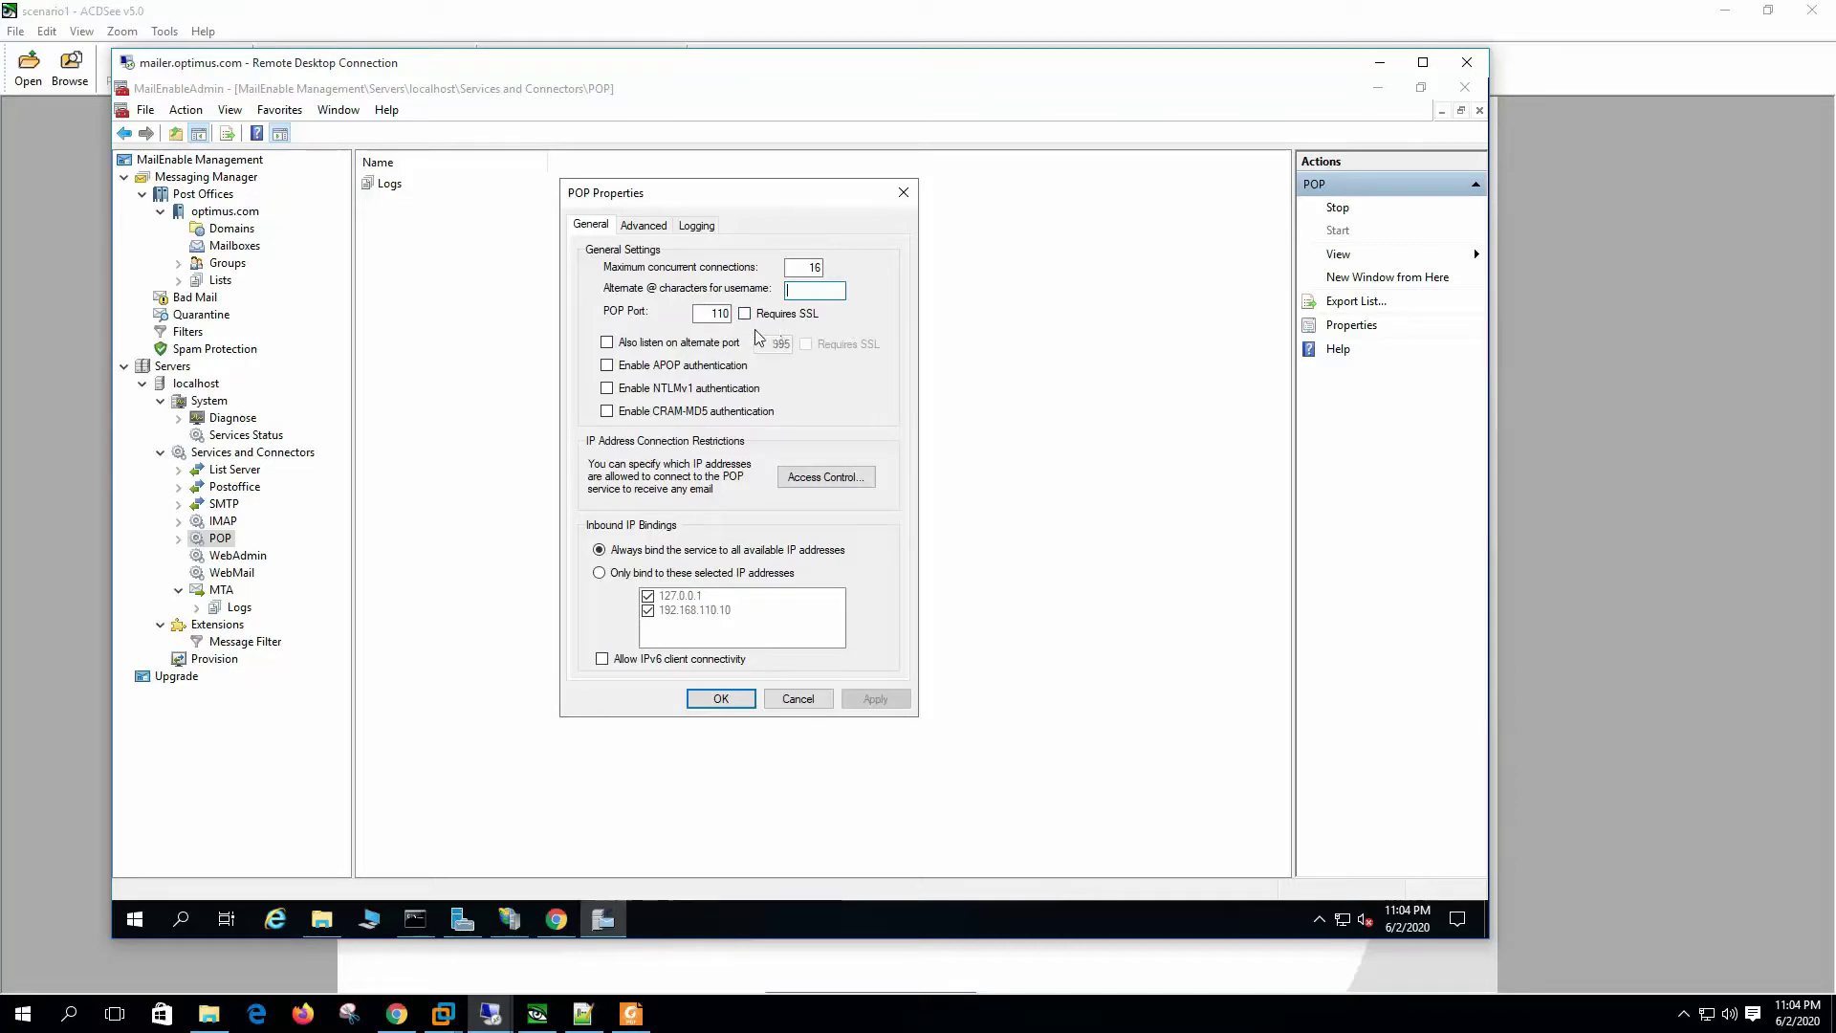
left_click(660, 345)
Step: Tick Requires SSL for POP port 995, then switch alternate-port listening back off
double_click(771, 346)
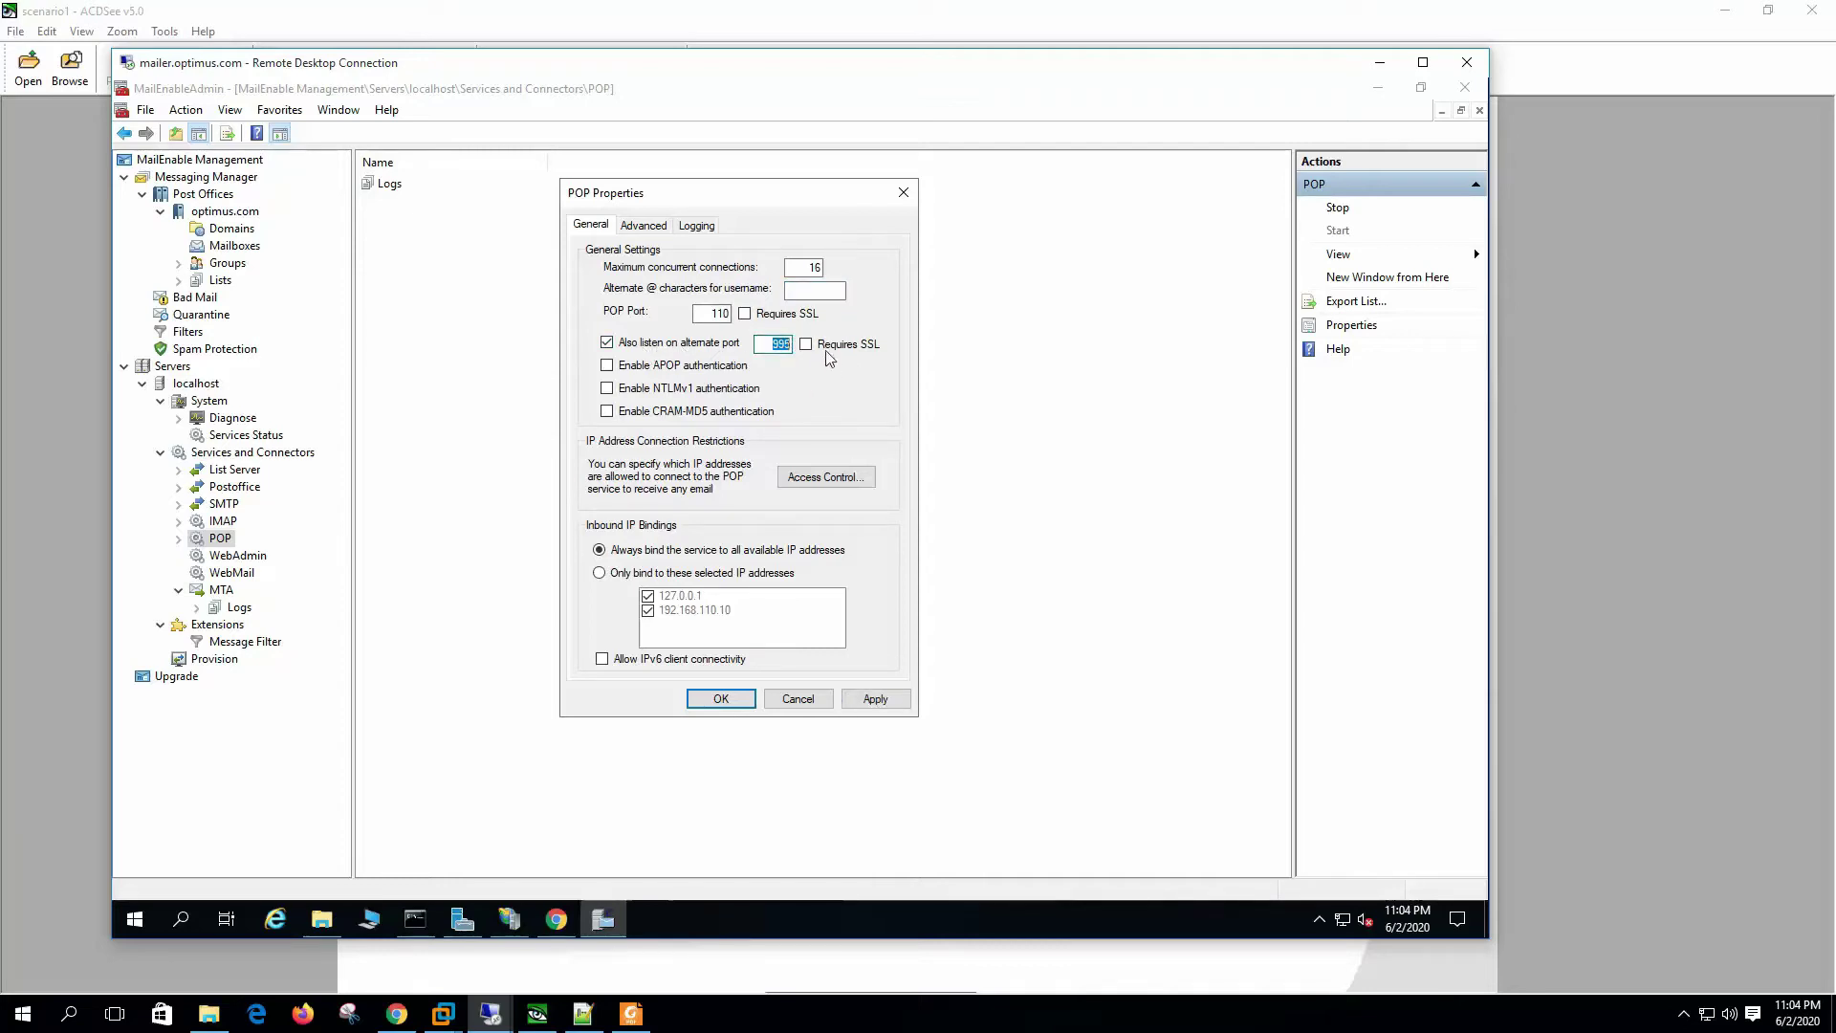
left_click(807, 344)
left_click(729, 342)
left_click(849, 482)
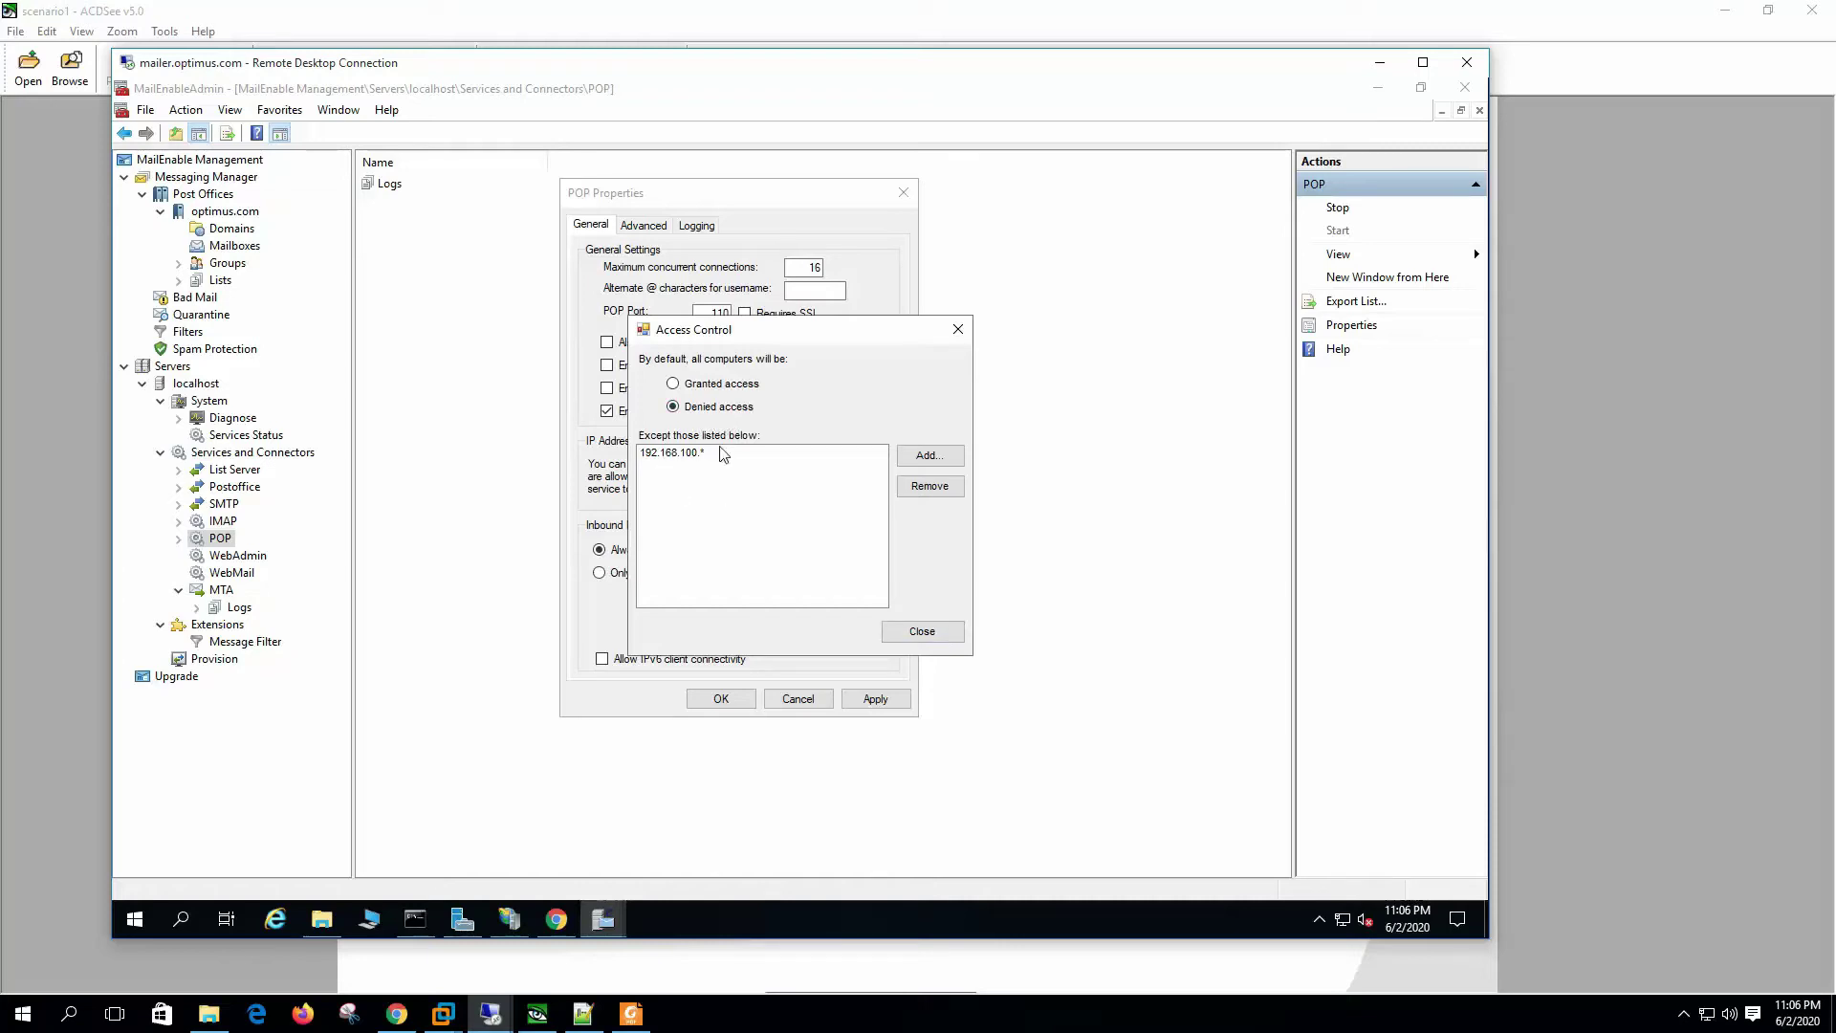
left_click(922, 632)
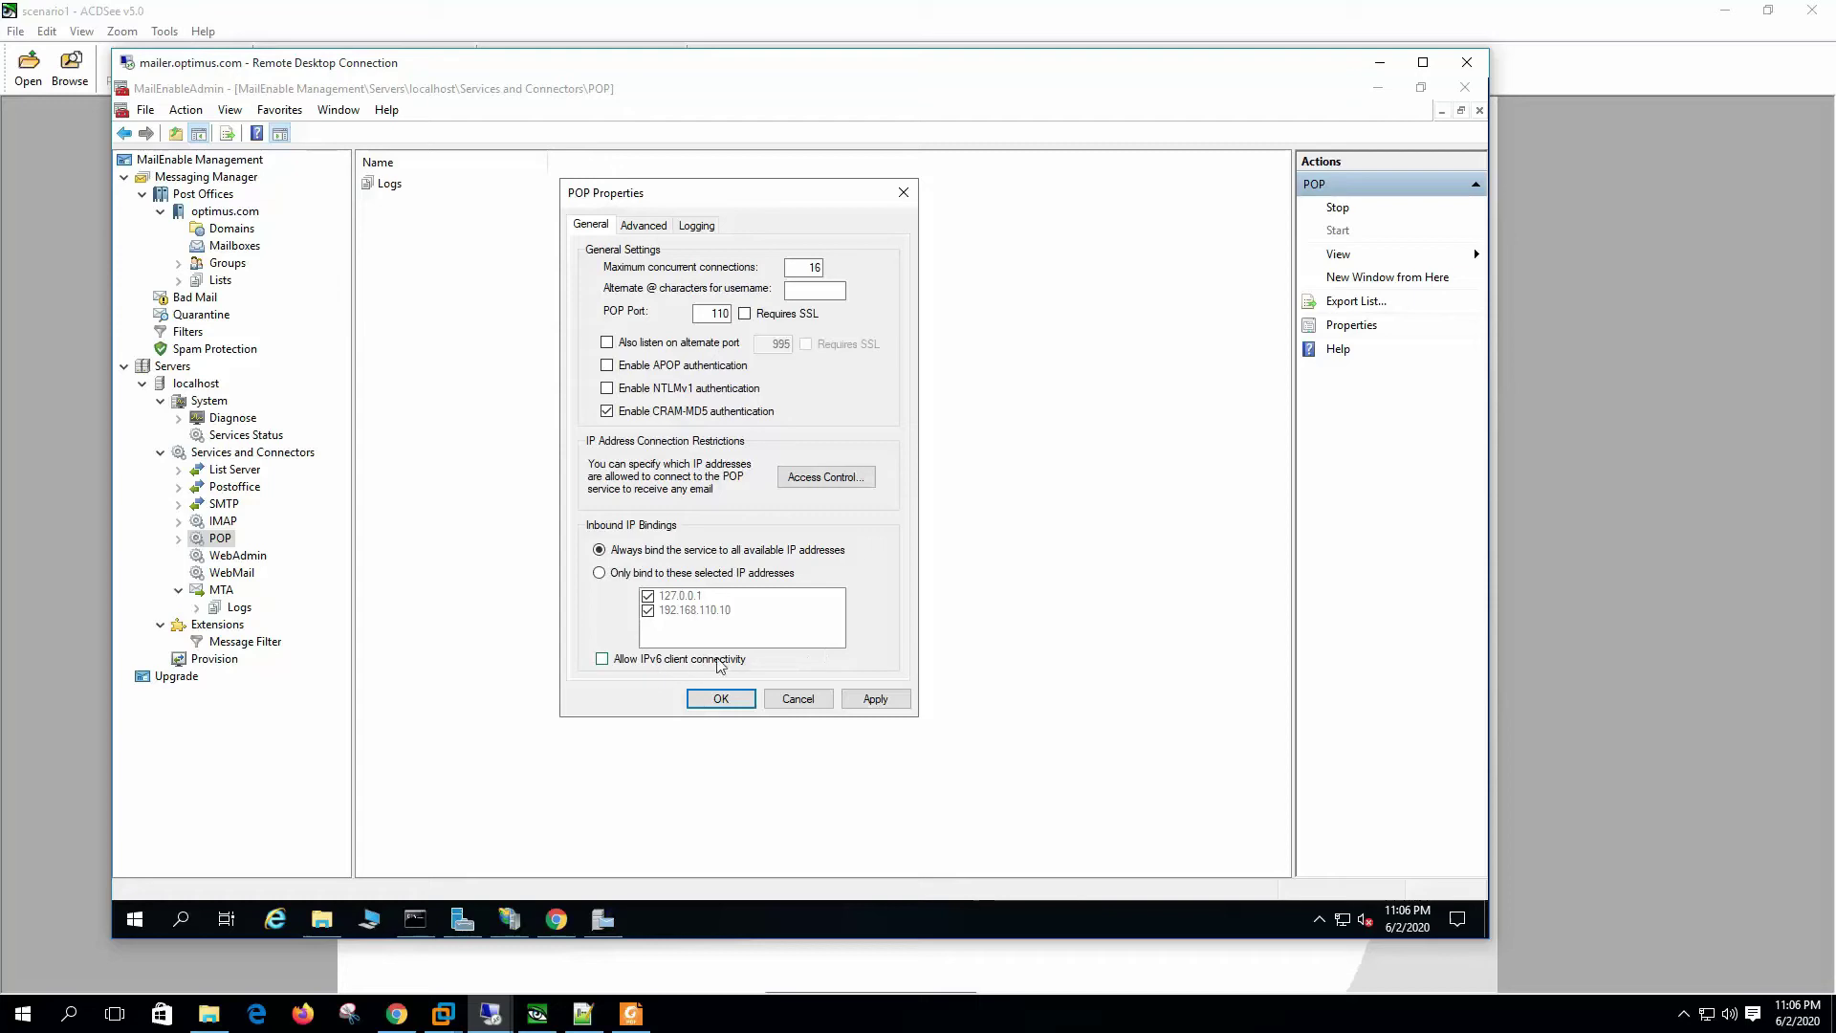
Step: Enable 'Use alternate welcome message' on POP's Advanced tab, then review its Logging settings
left_click(643, 225)
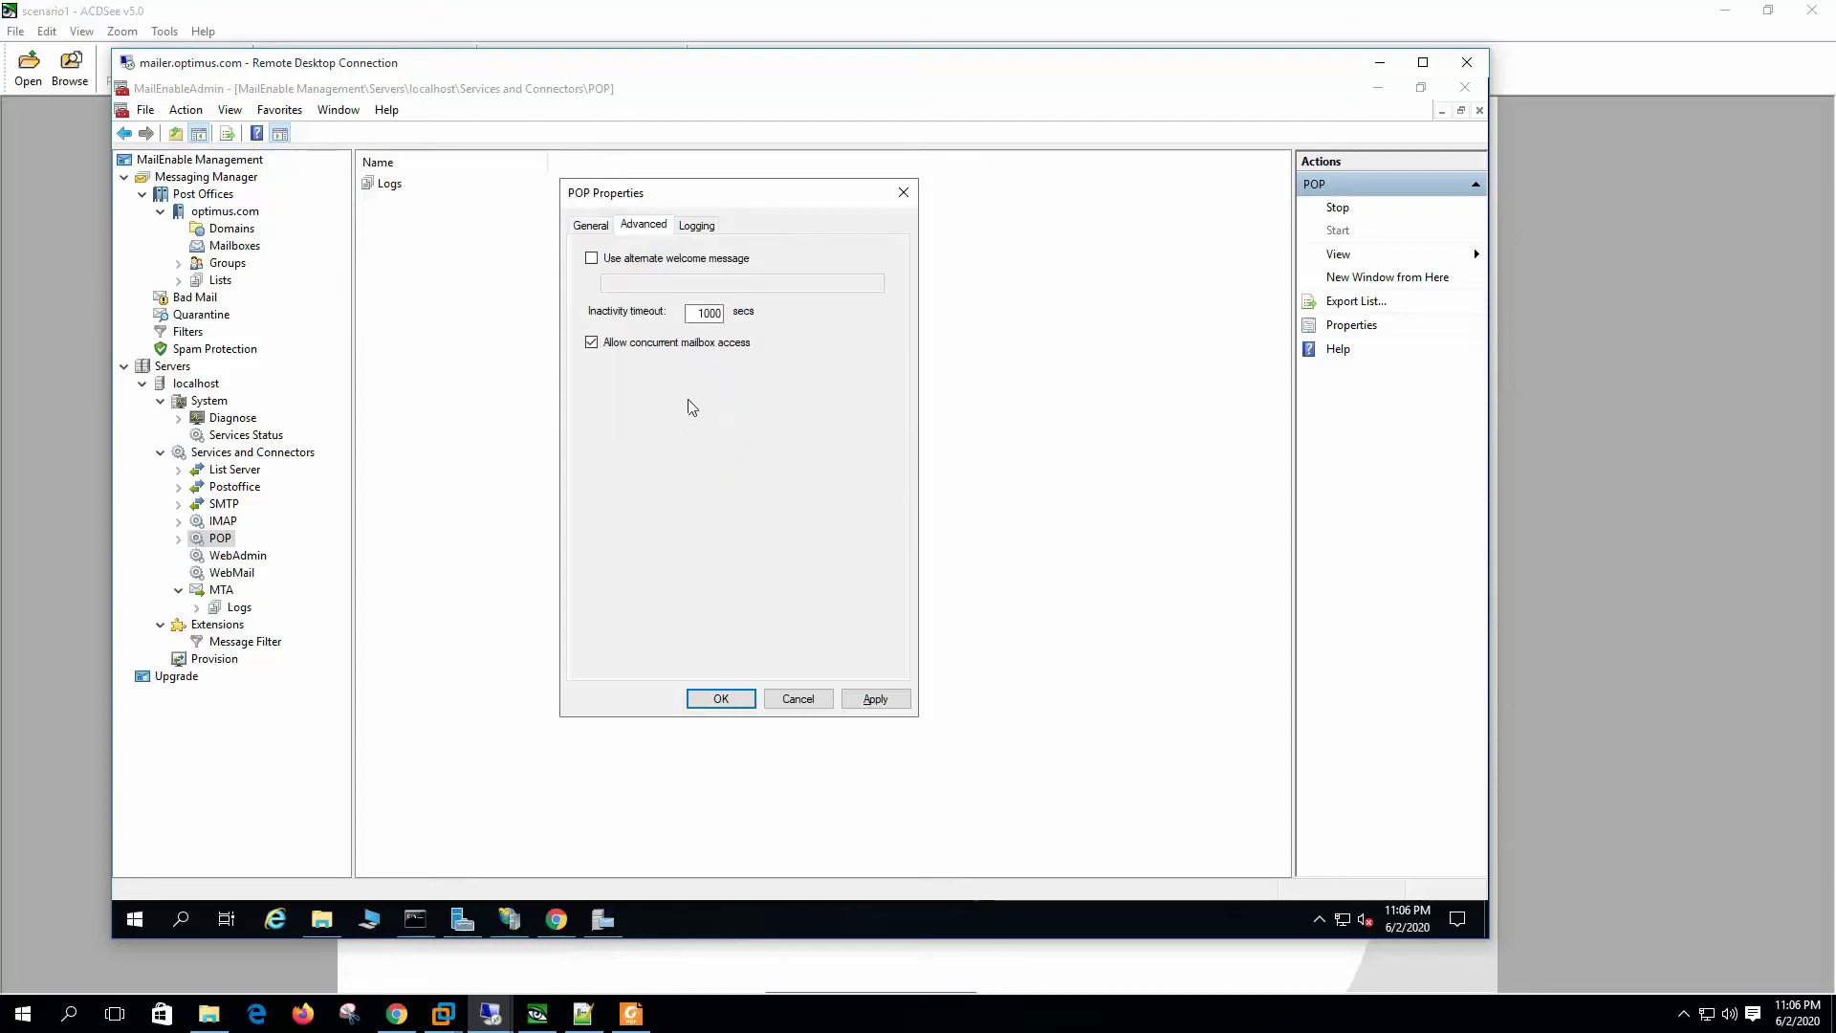
left_click(671, 259)
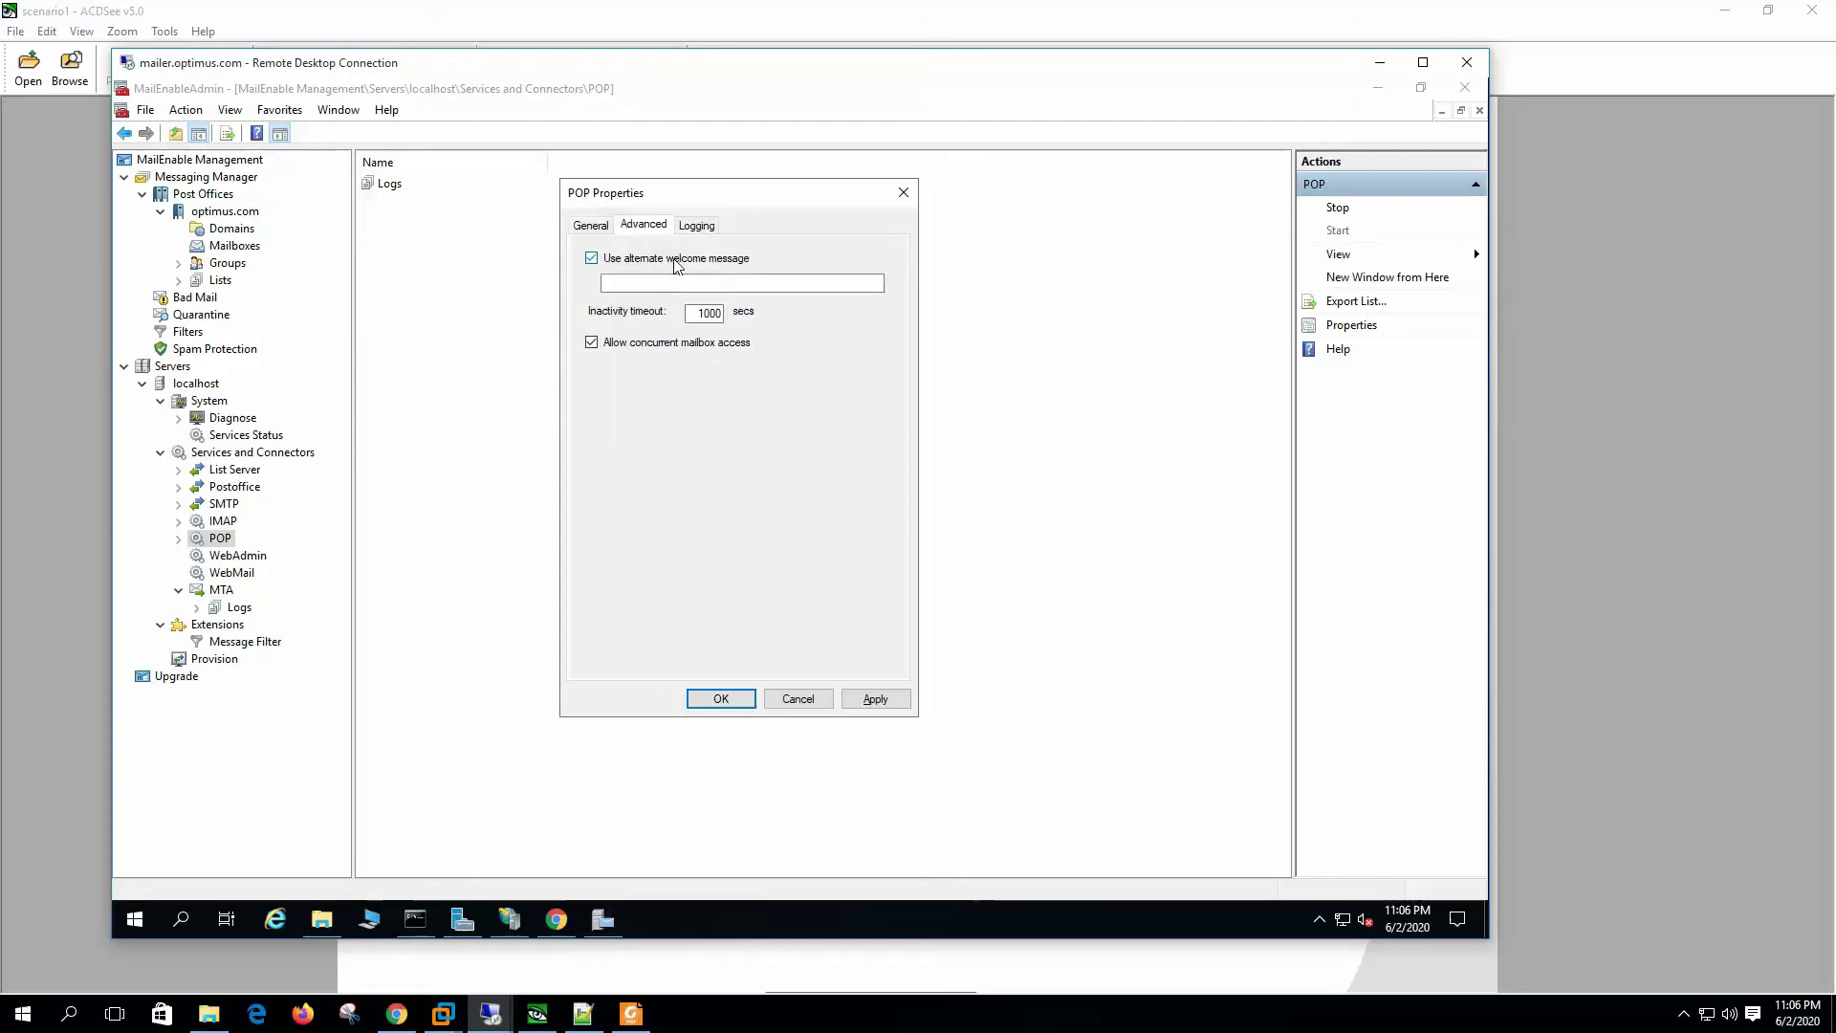
left_click(663, 283)
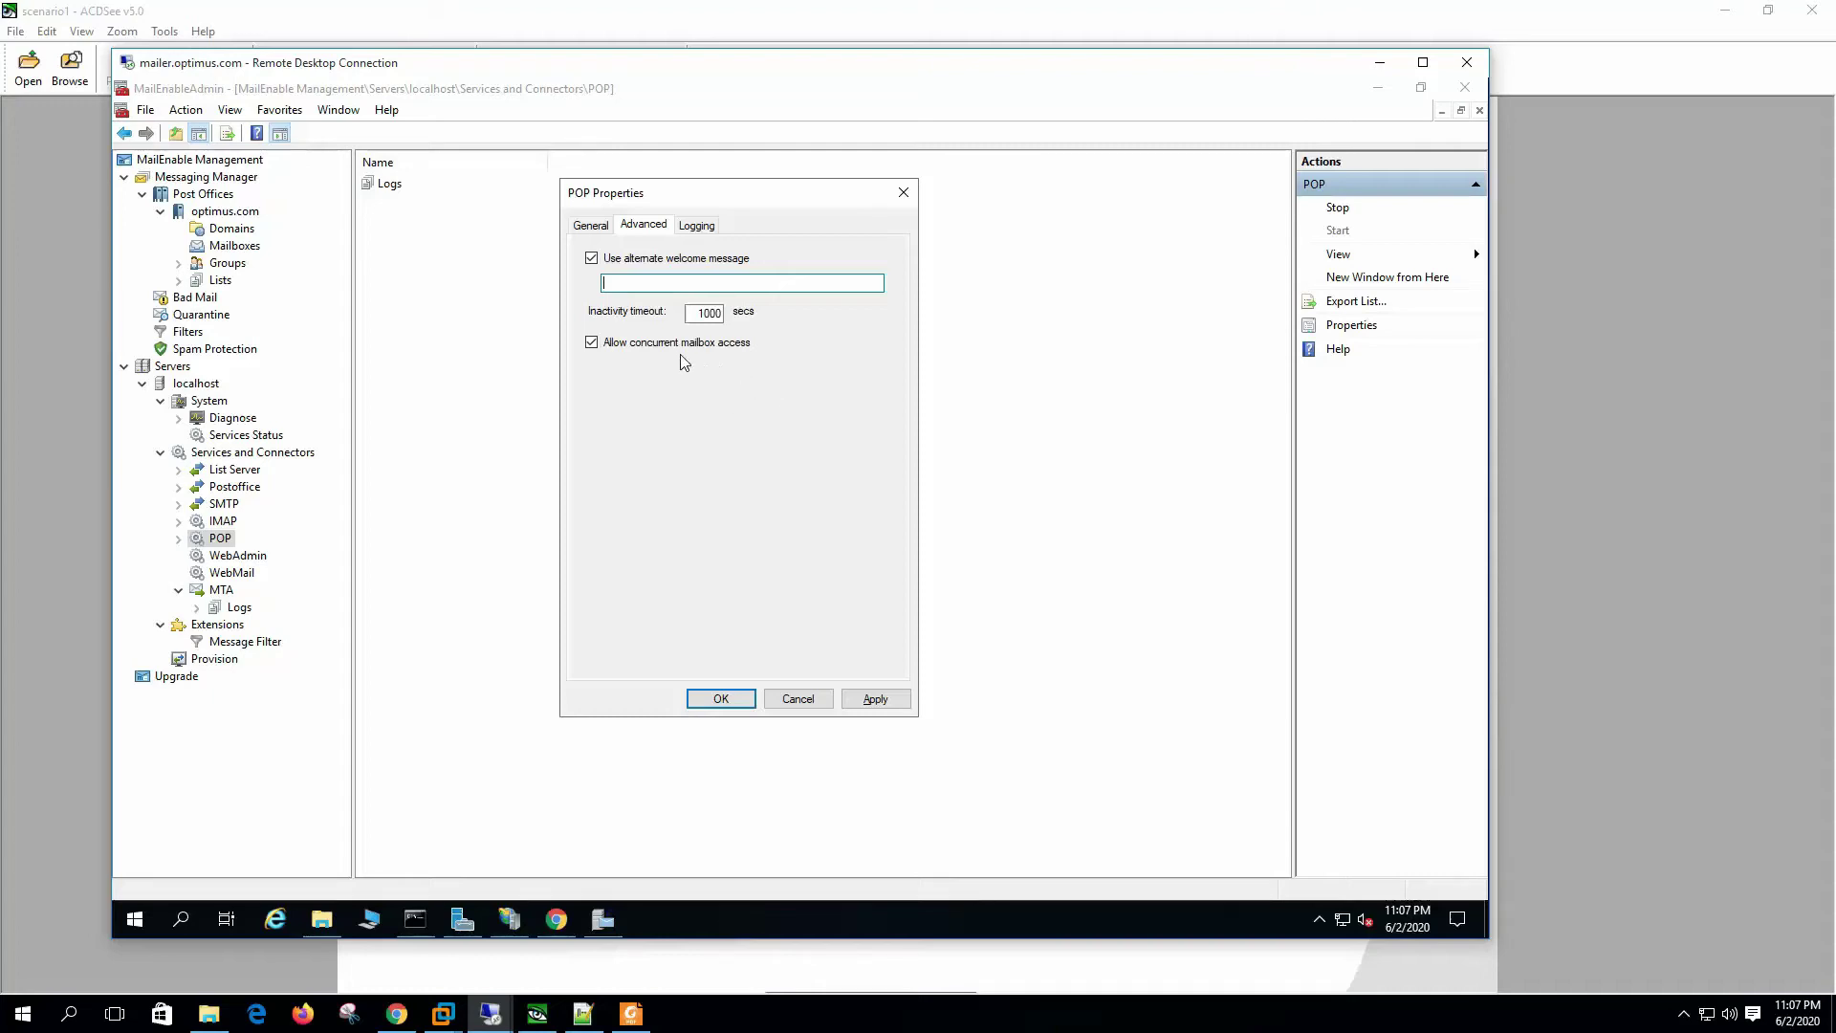
left_click(696, 226)
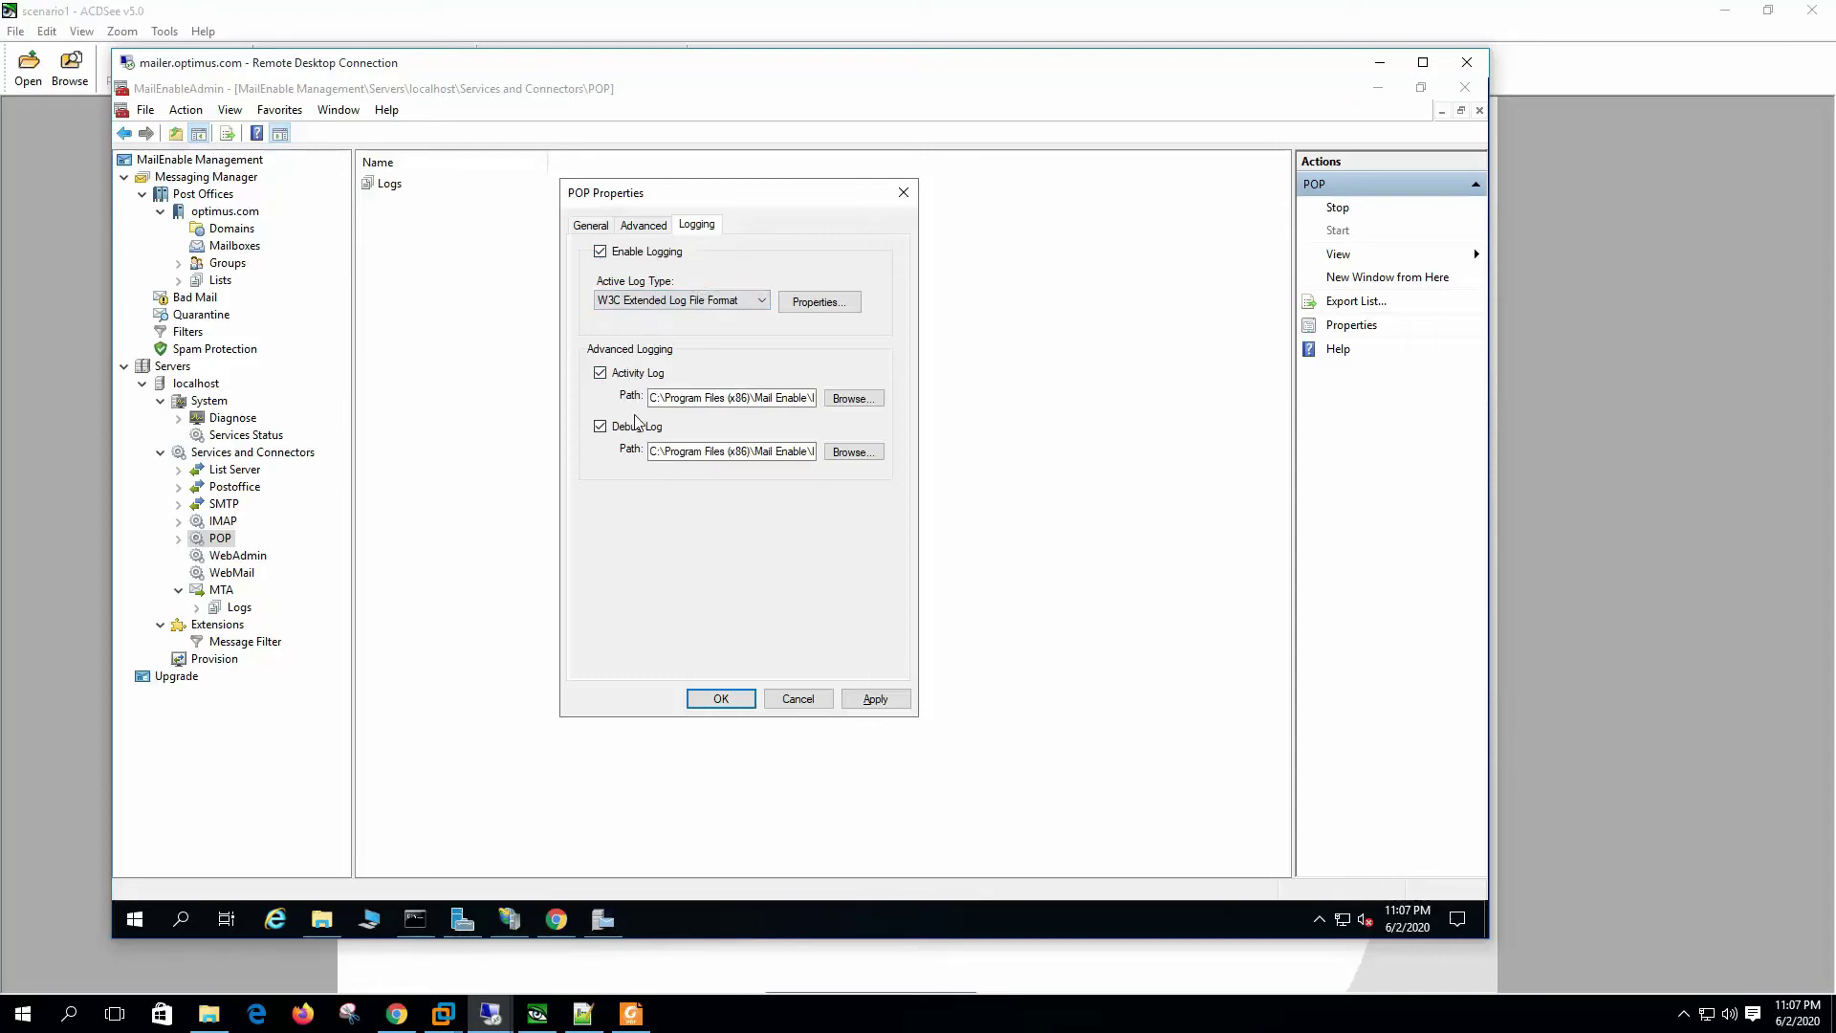
Step: Close POP Properties, browse POP's Activity and Debug logs, and open POP-Debug-200601.log
left_click(721, 699)
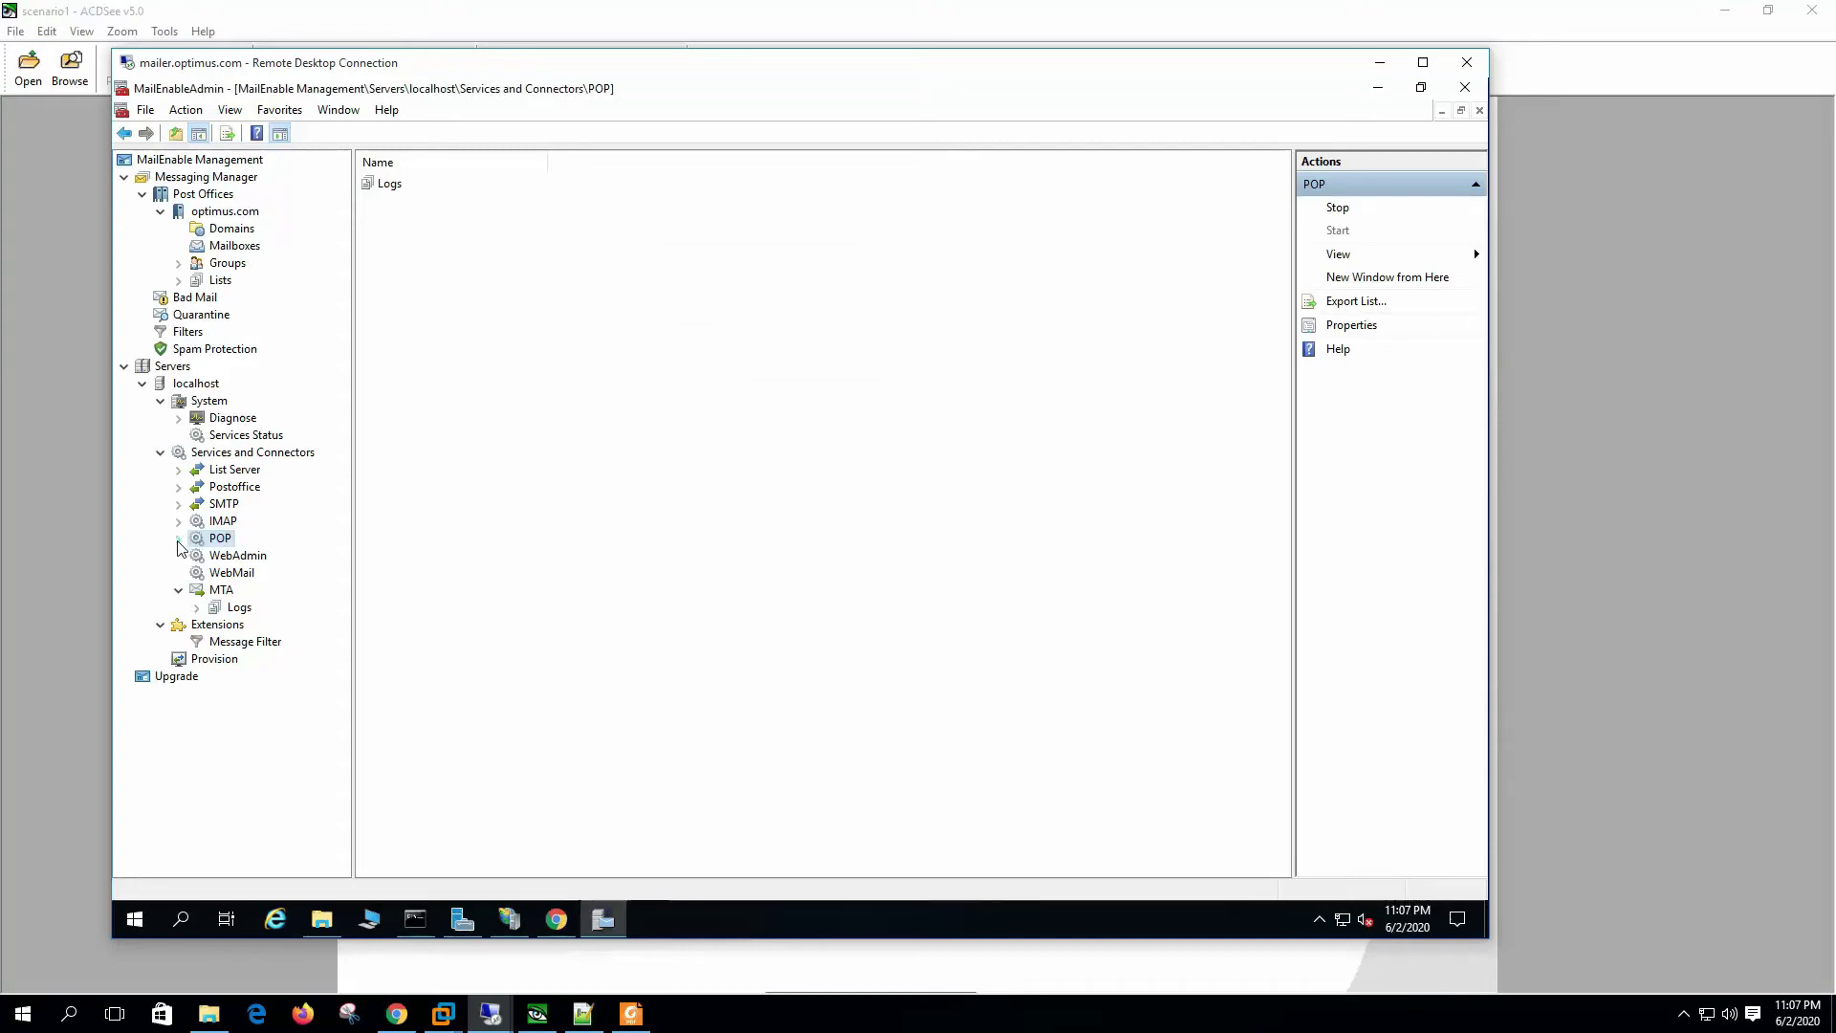
left_click(178, 541)
double_click(237, 556)
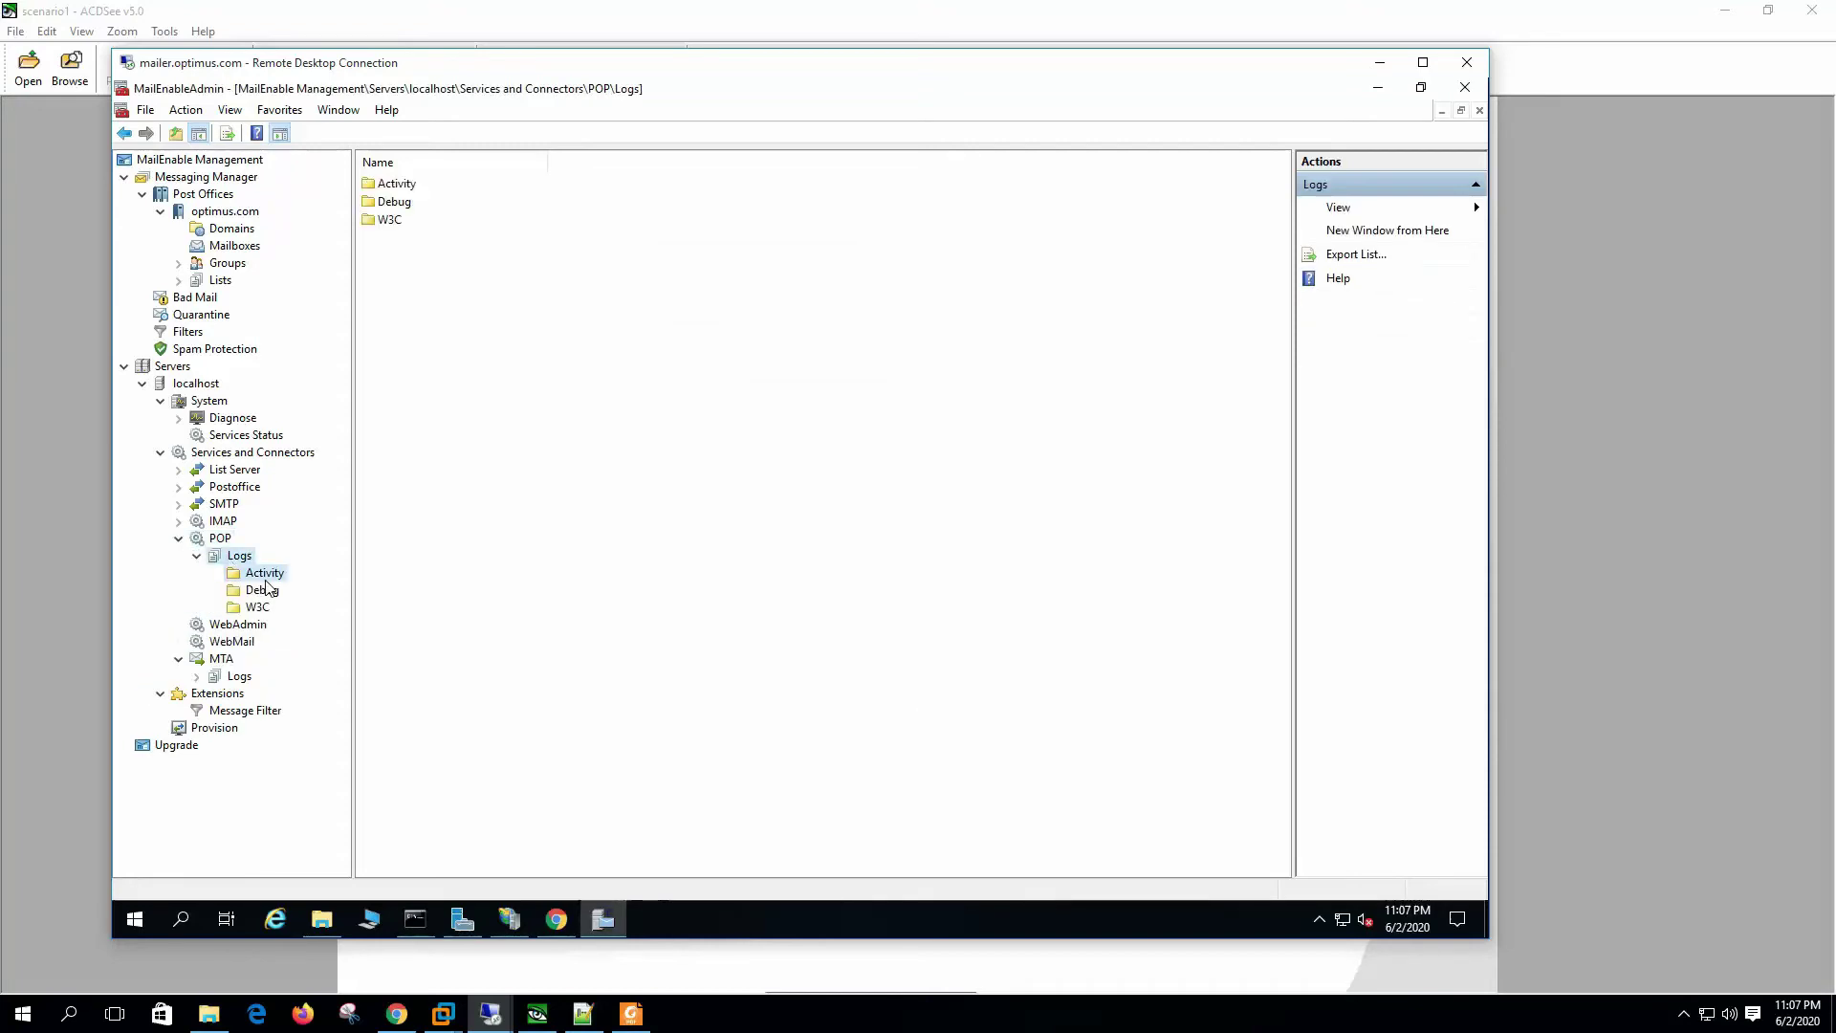
left_click(265, 589)
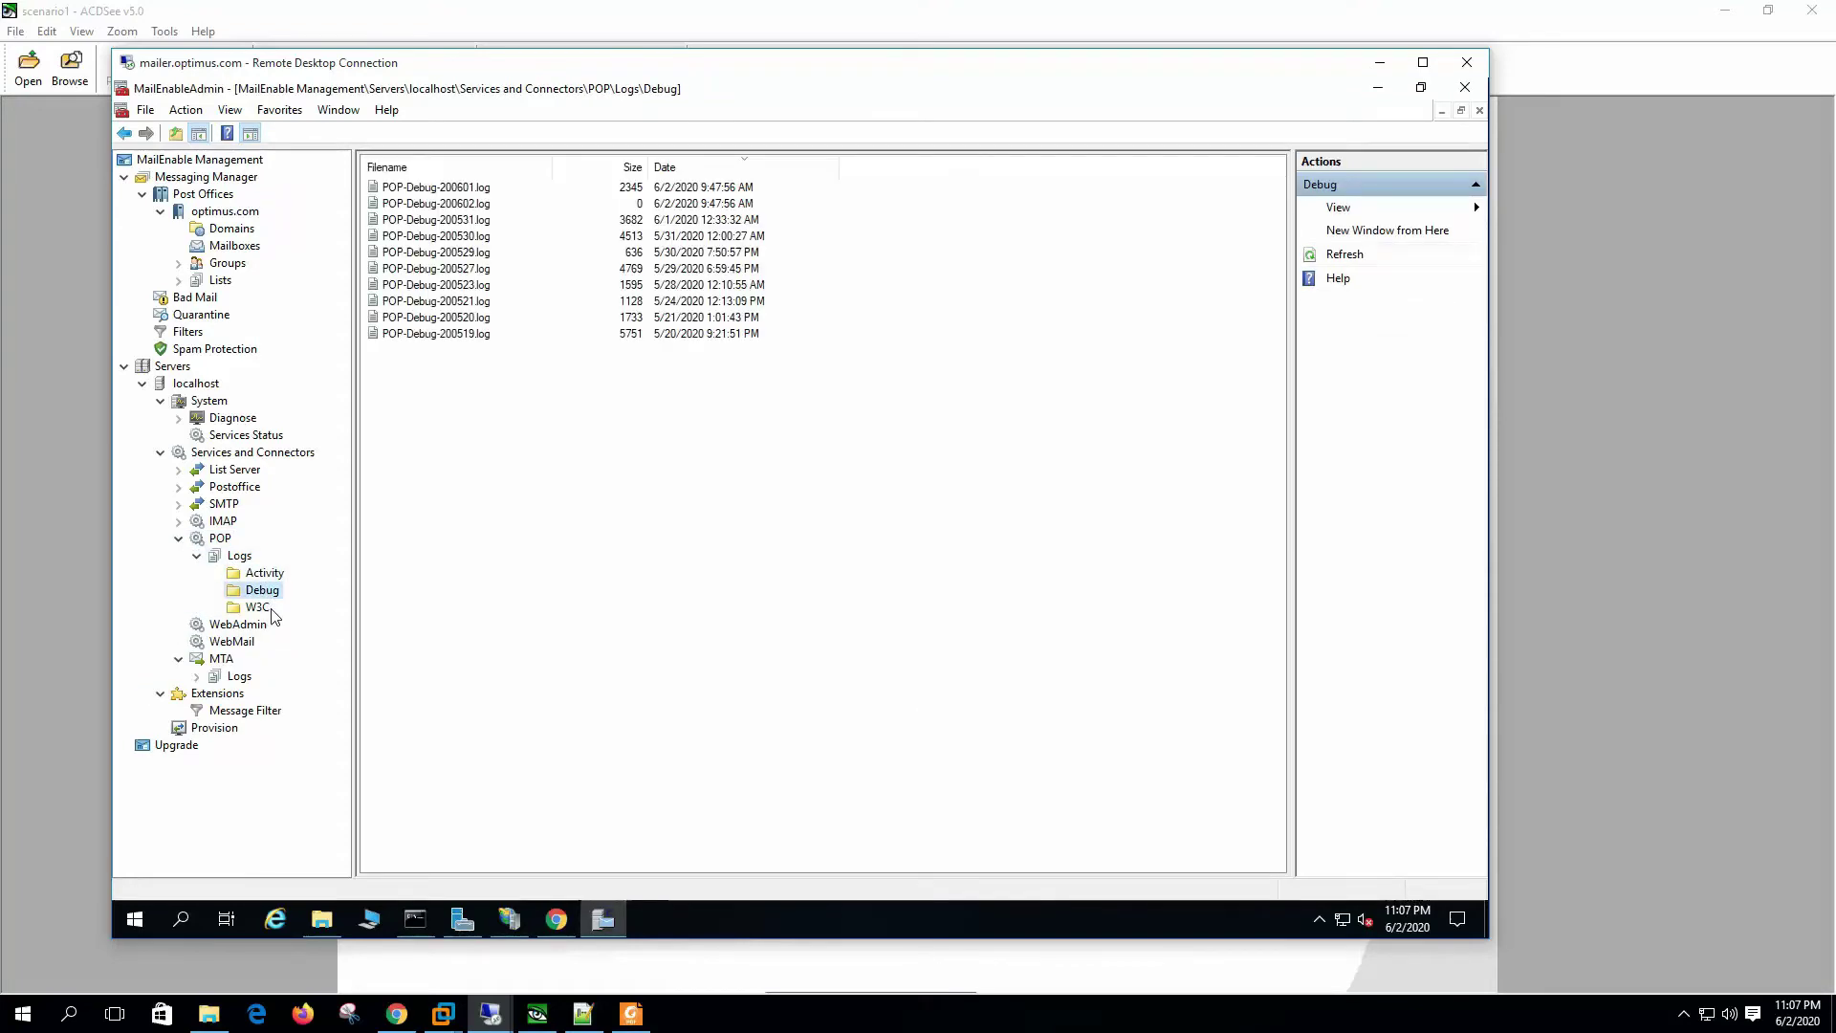
left_click(265, 573)
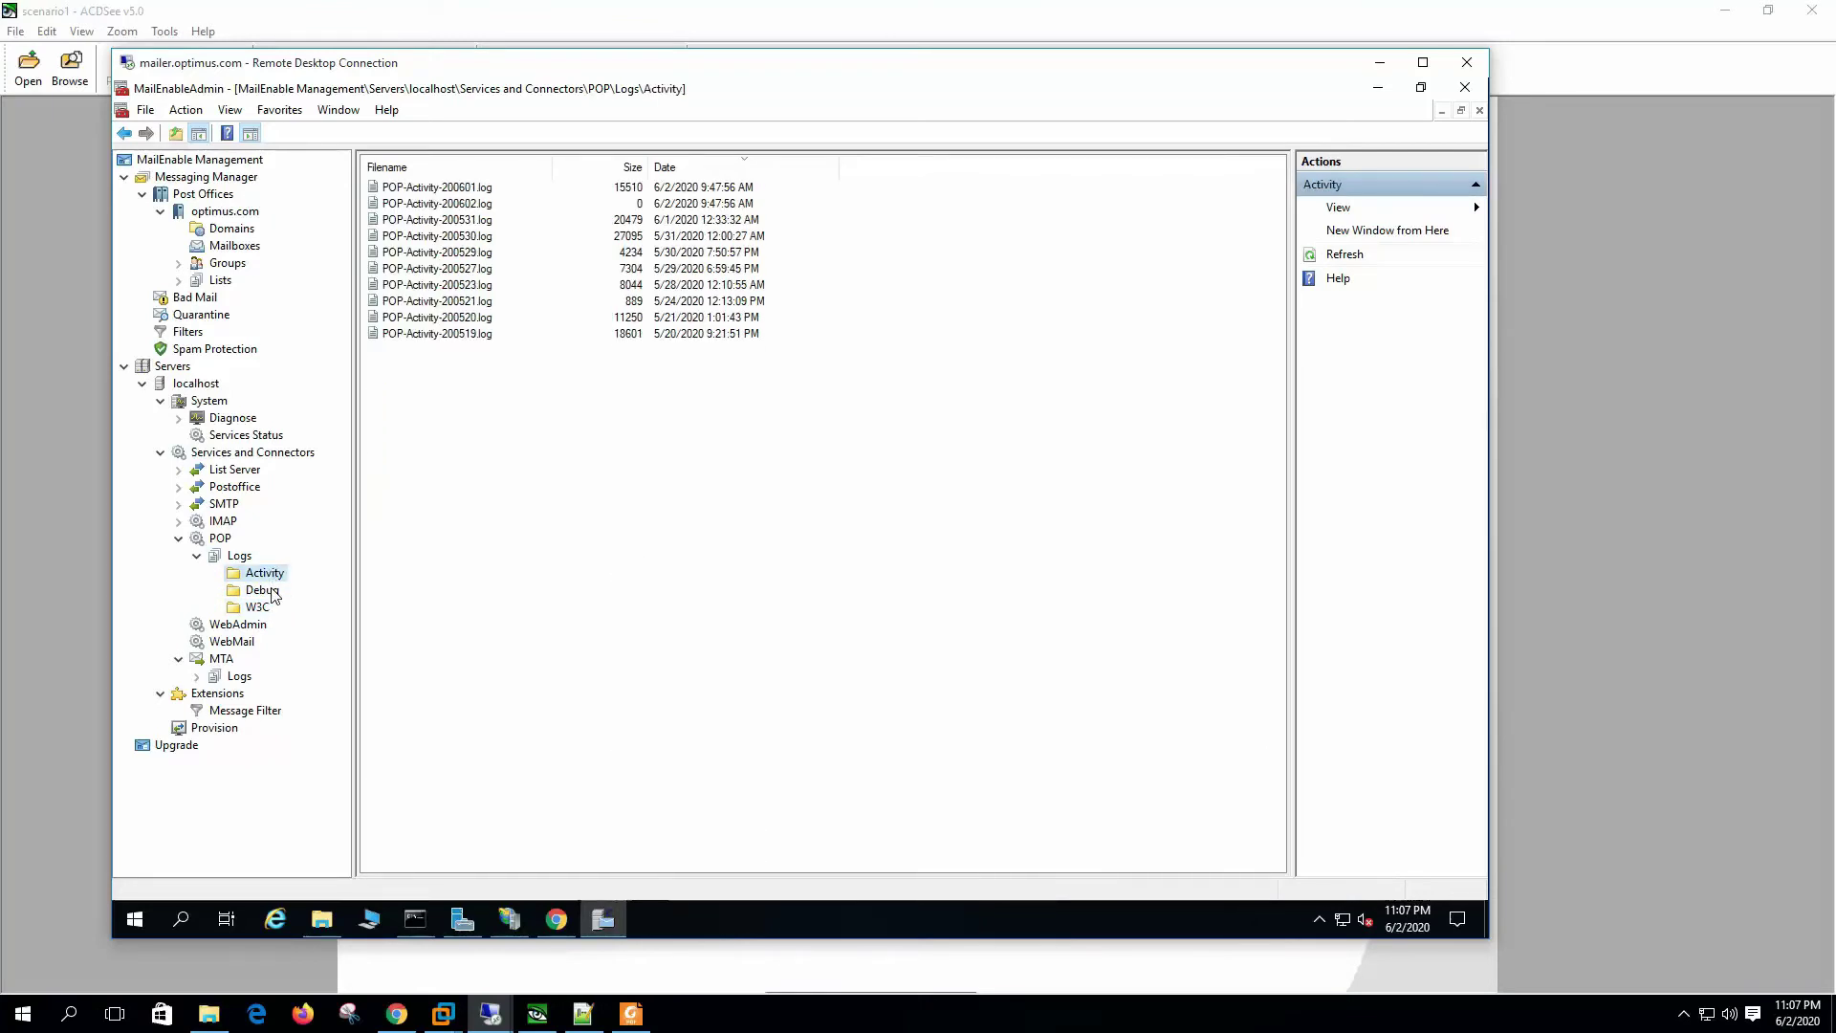
left_click(272, 592)
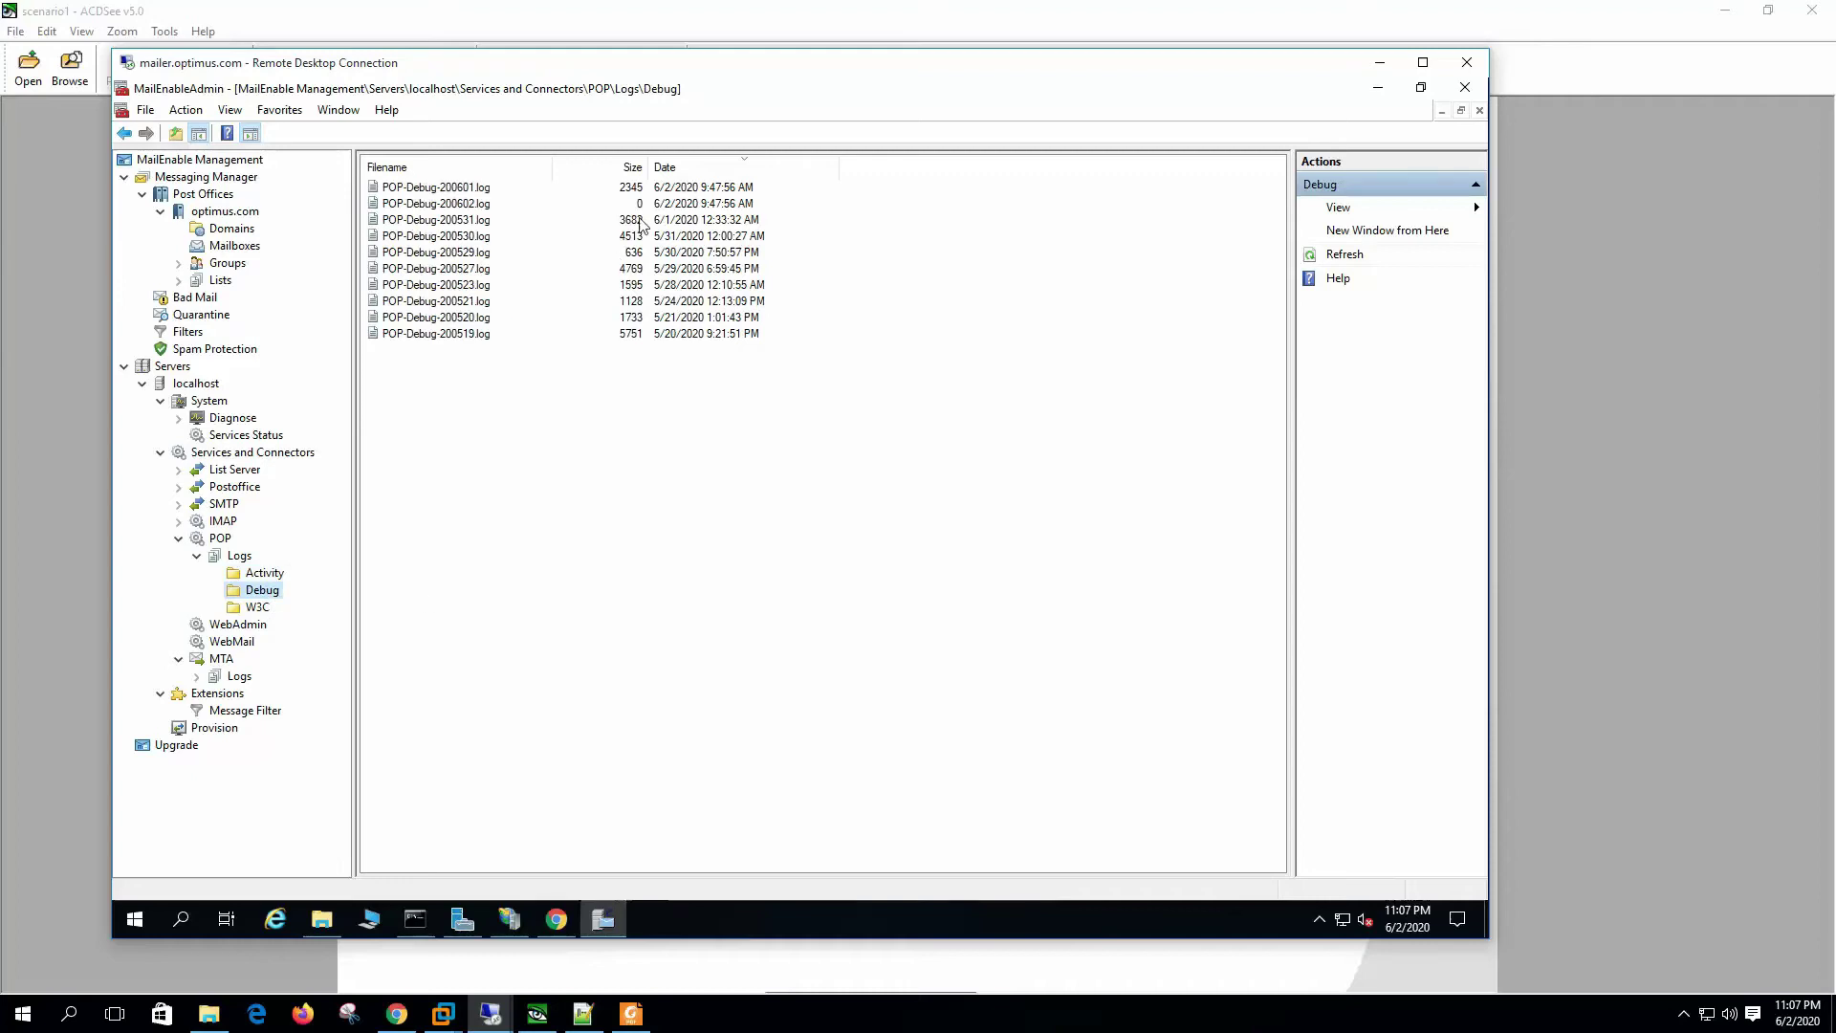
double_click(631, 187)
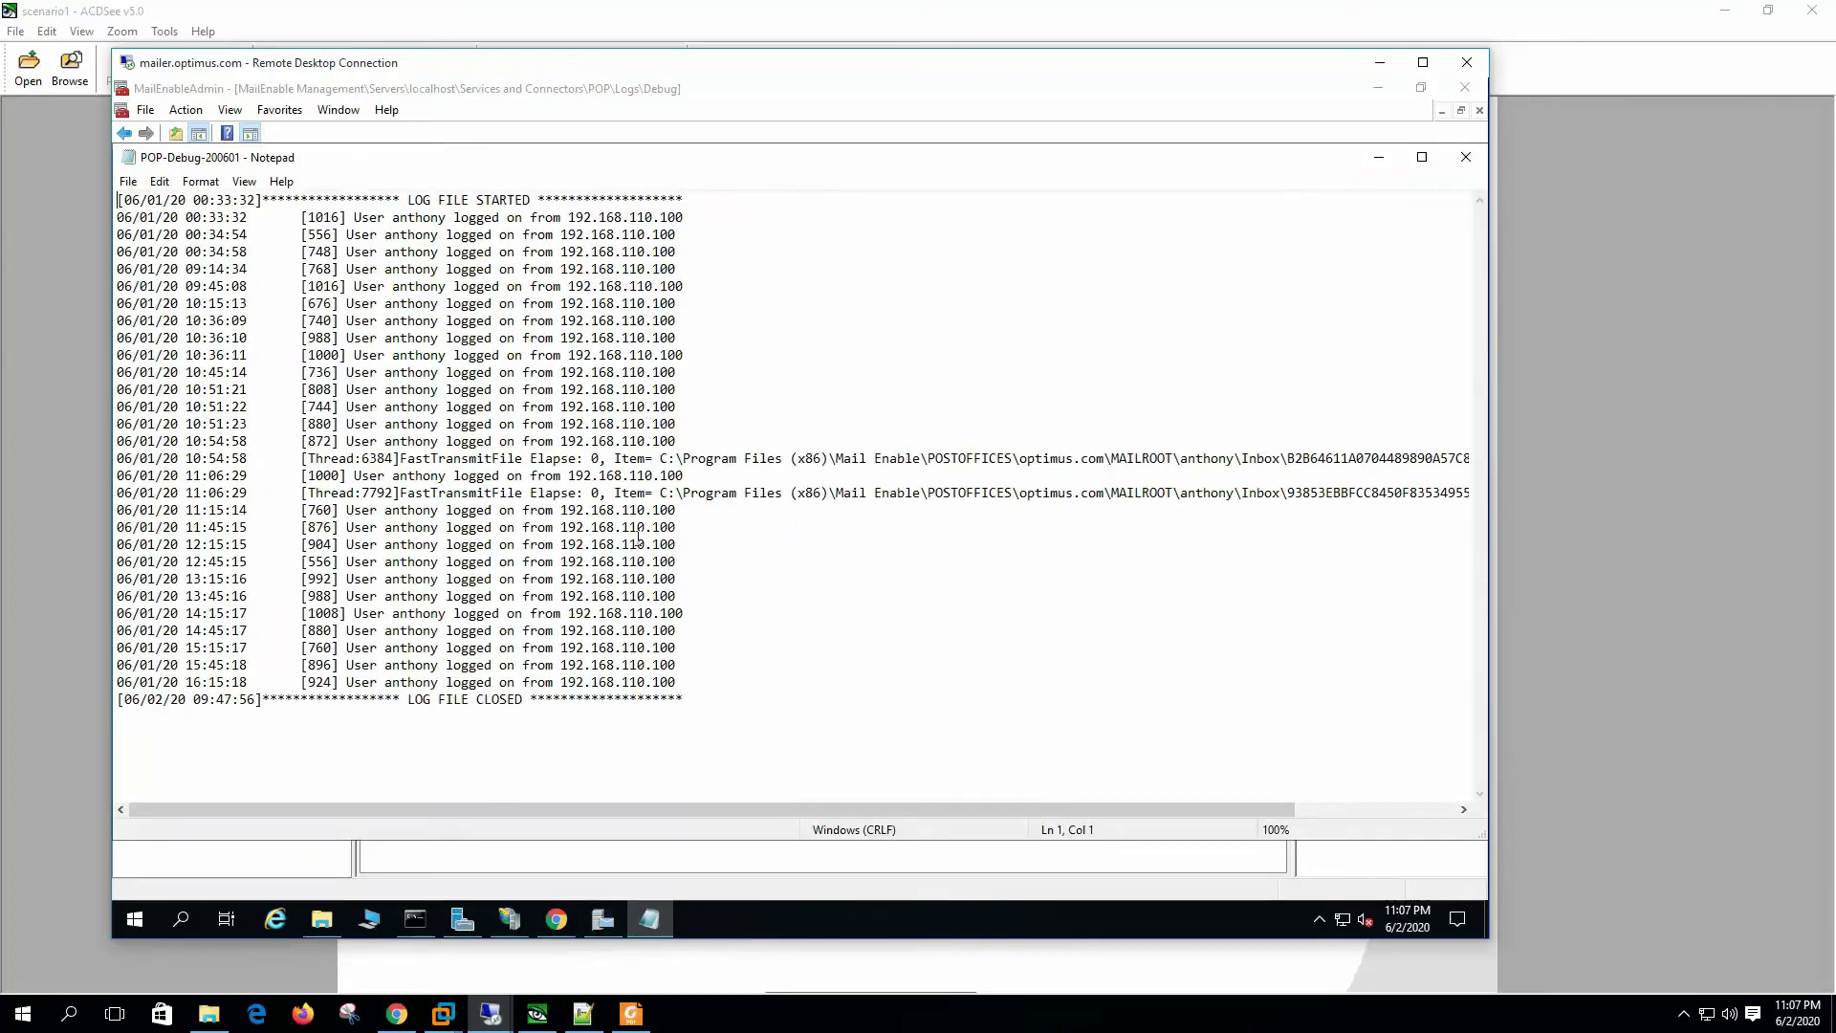
Step: Highlight the 192.168.110.100 logon and 11:06:29 file transfer entries, then close the log
left_click_drag(346, 423, 676, 424)
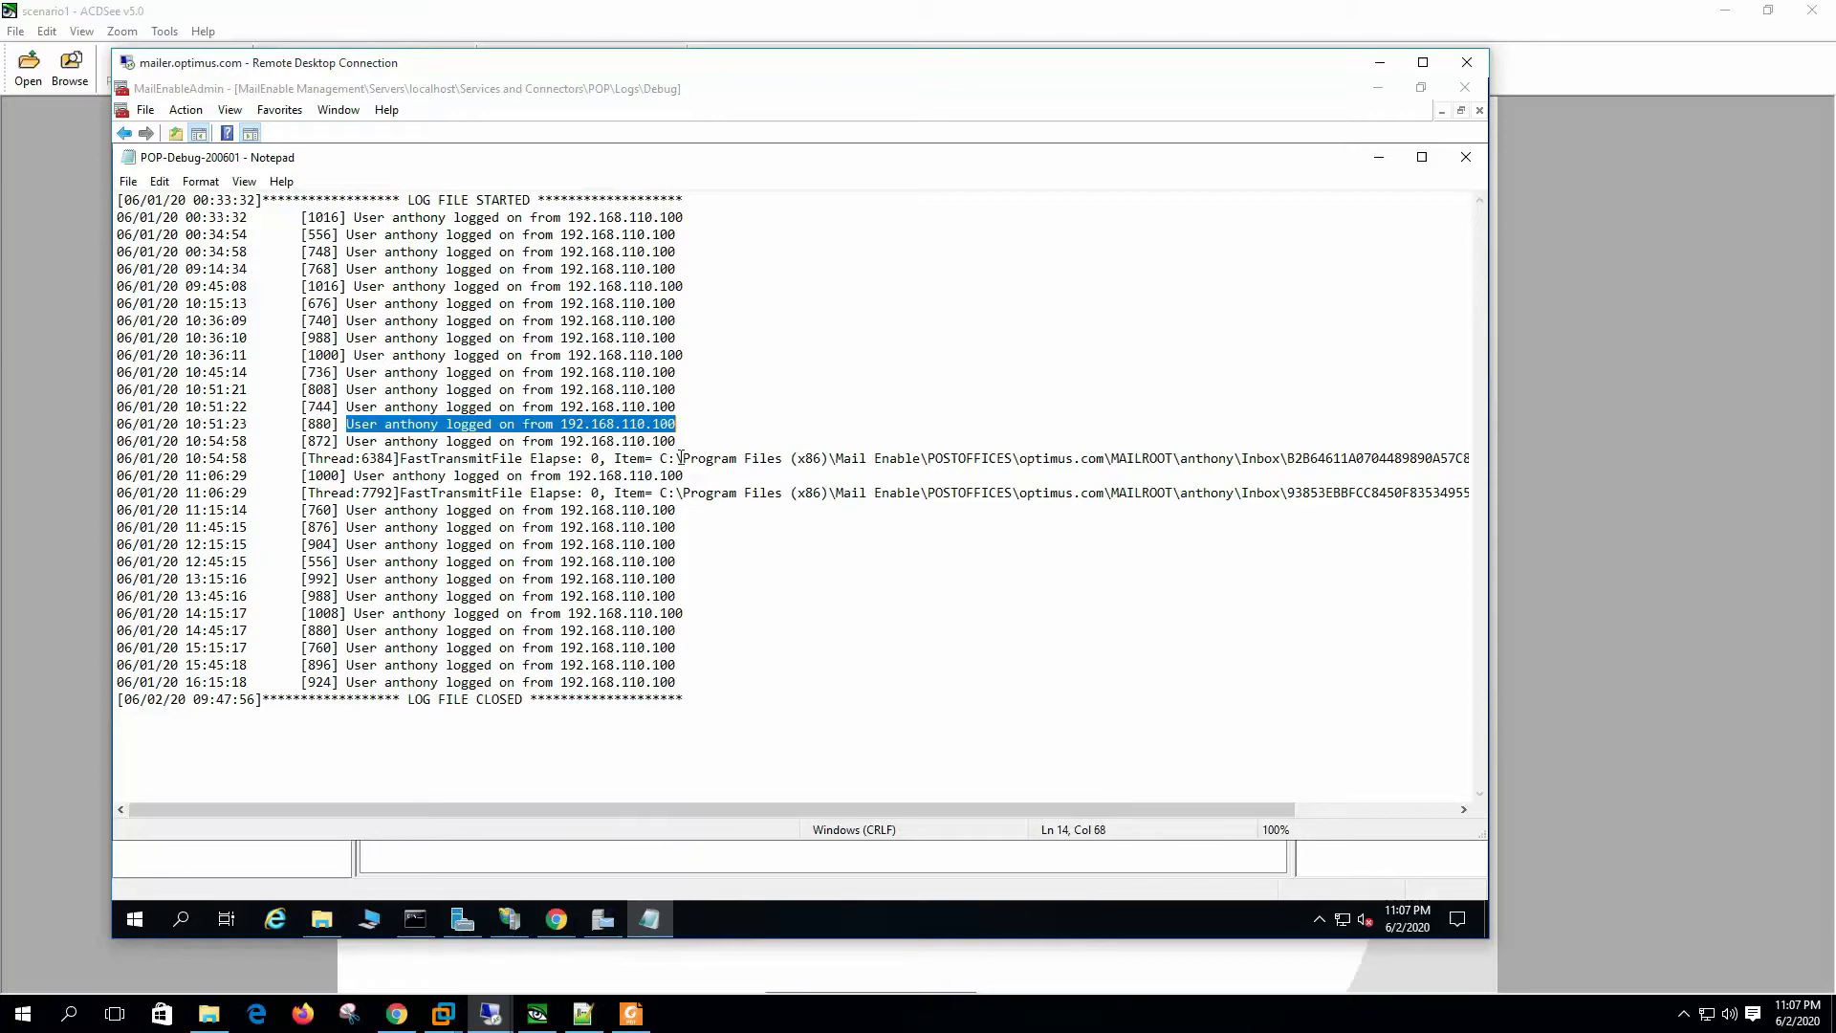
left_click_drag(514, 492, 1036, 493)
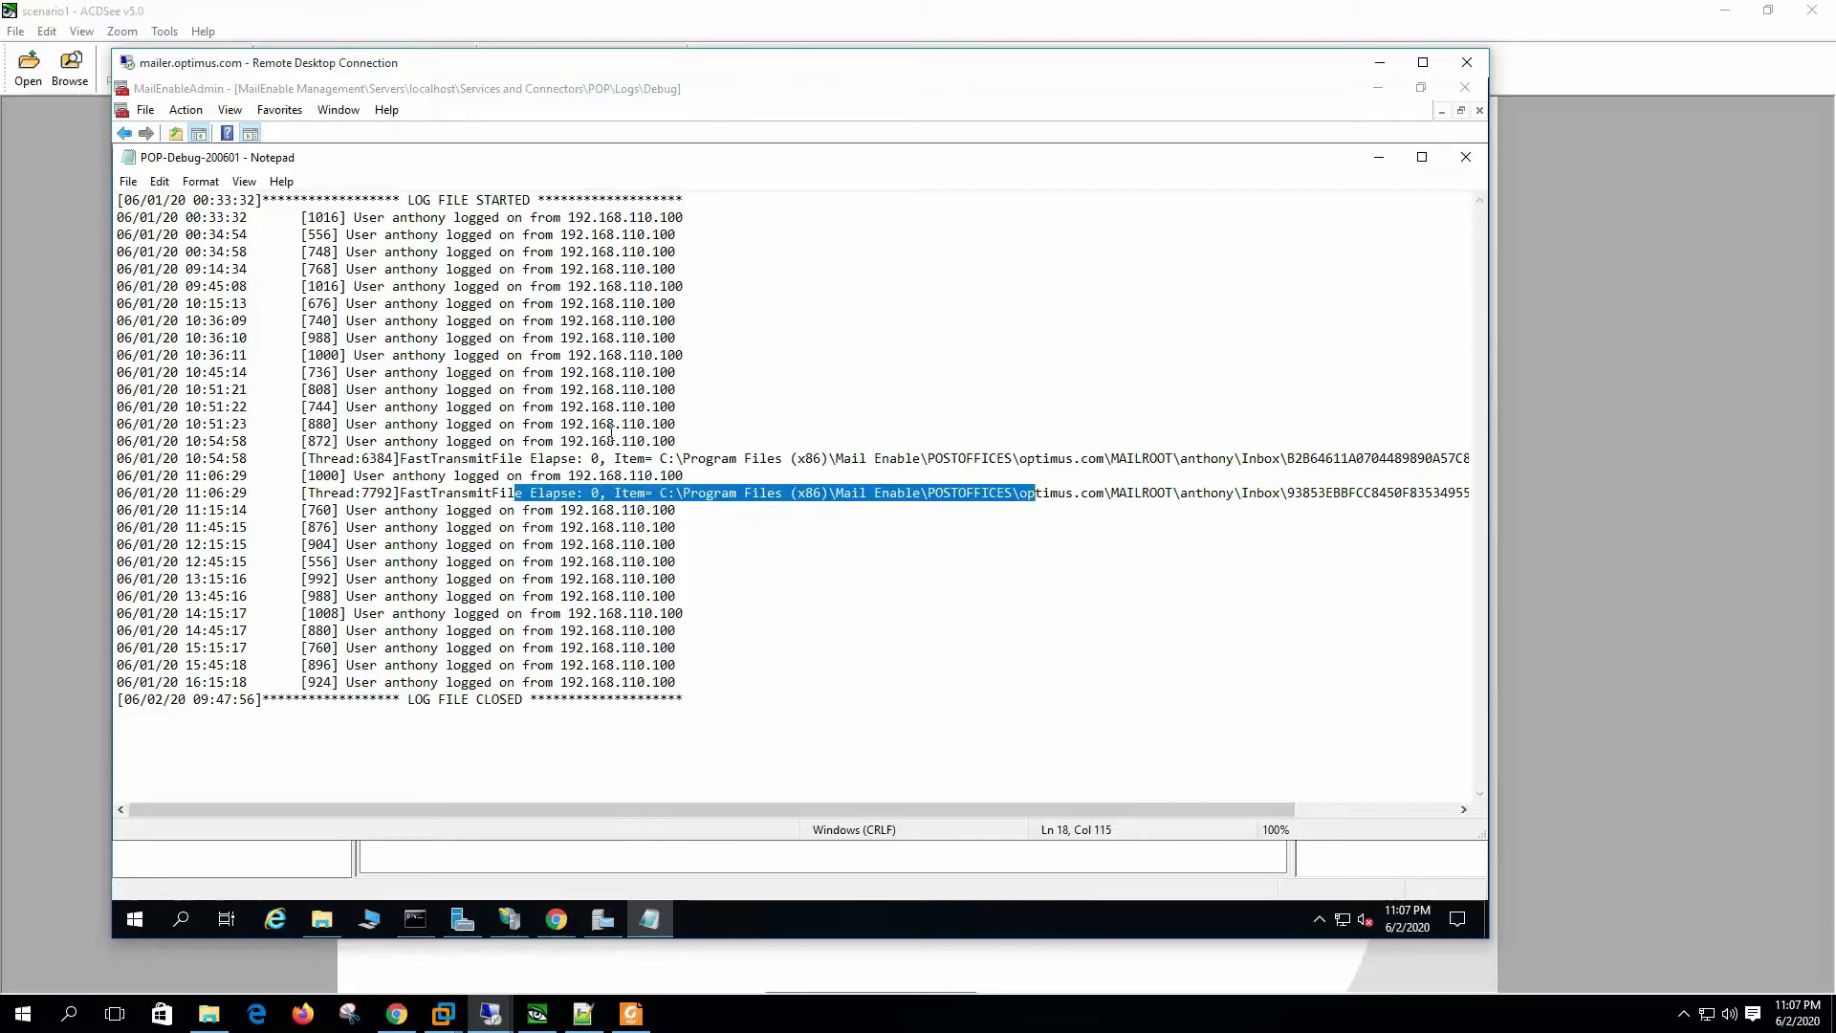
left_click(1466, 157)
right_click(255, 563)
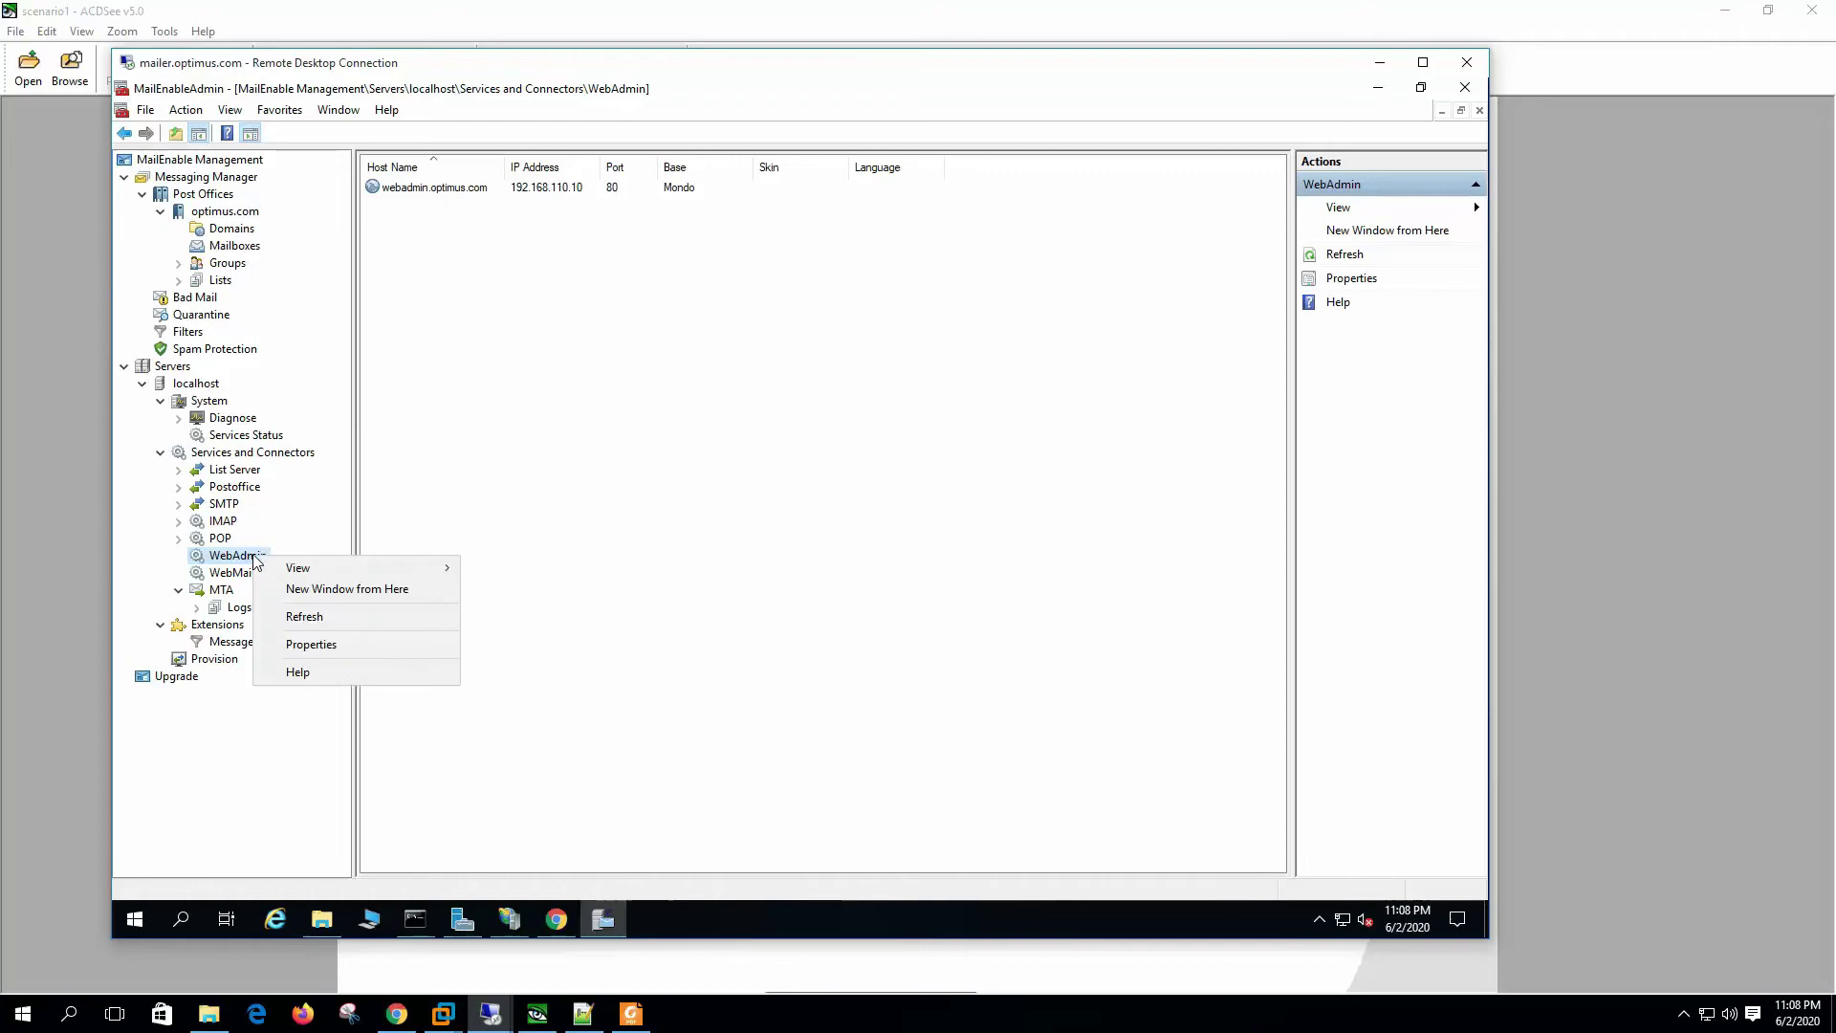
left_click(363, 645)
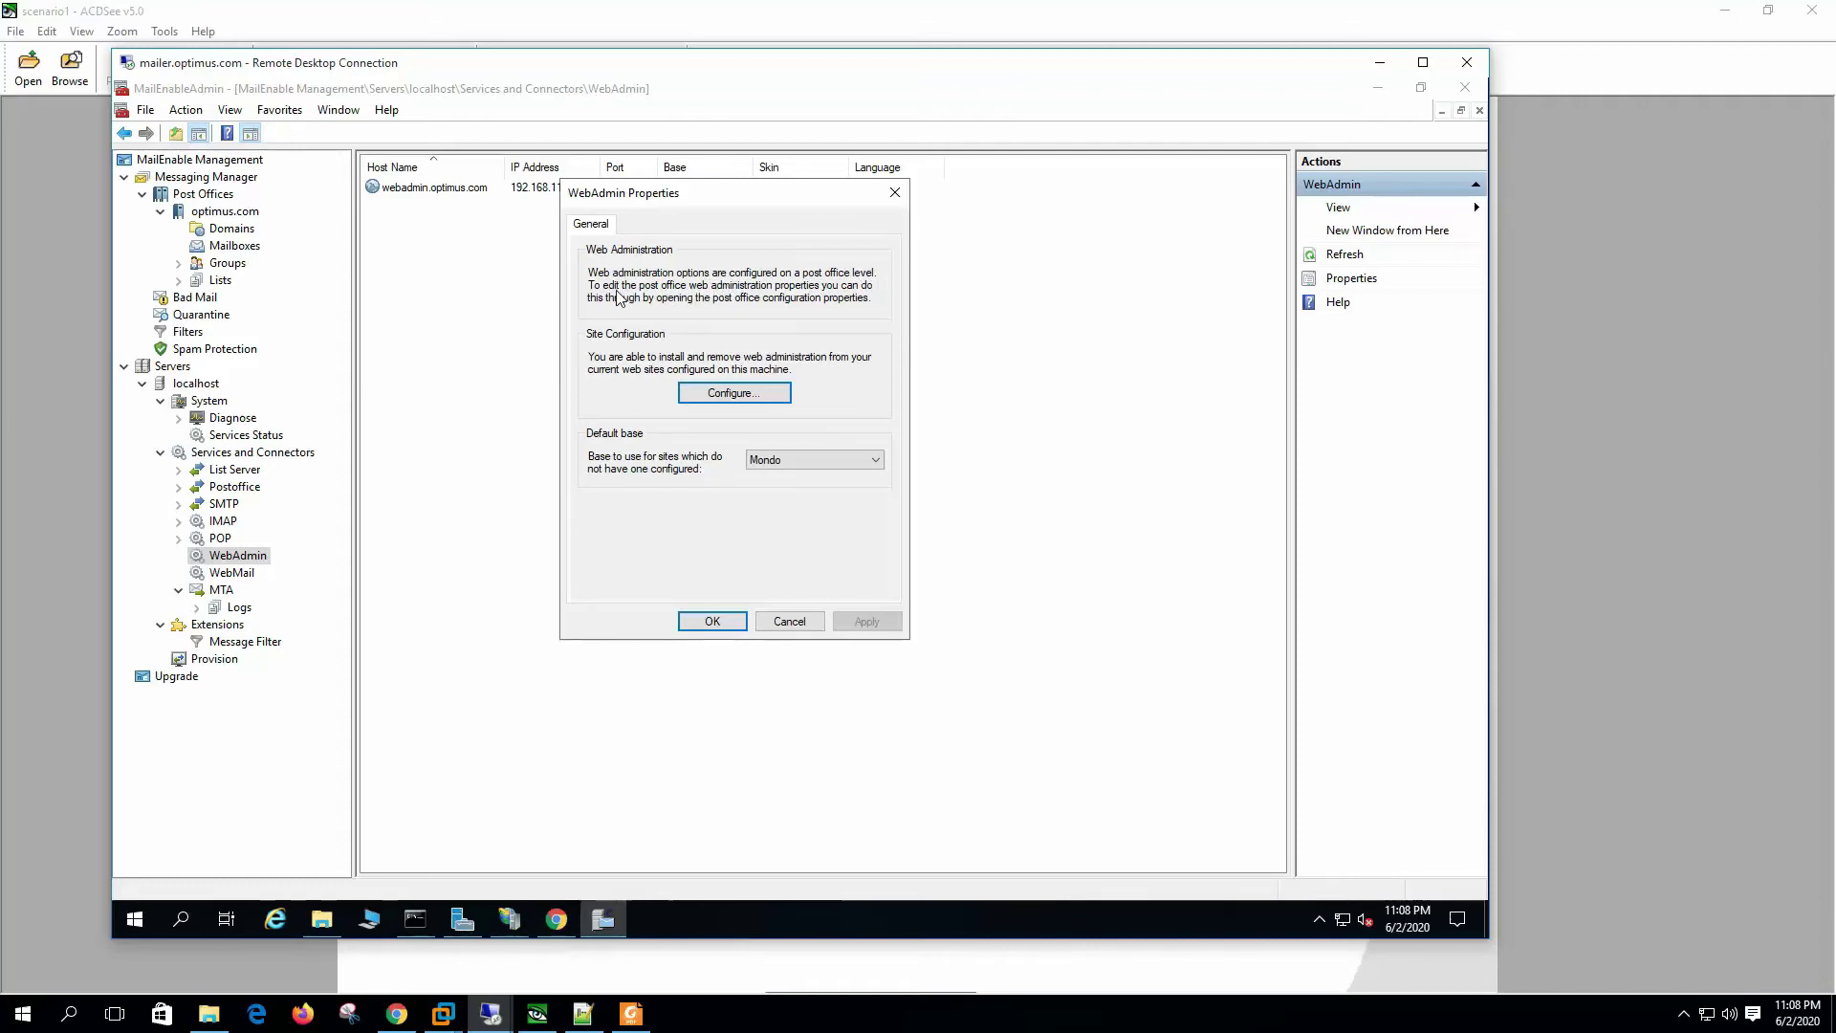
left_click(755, 398)
left_click_drag(812, 404, 811, 404)
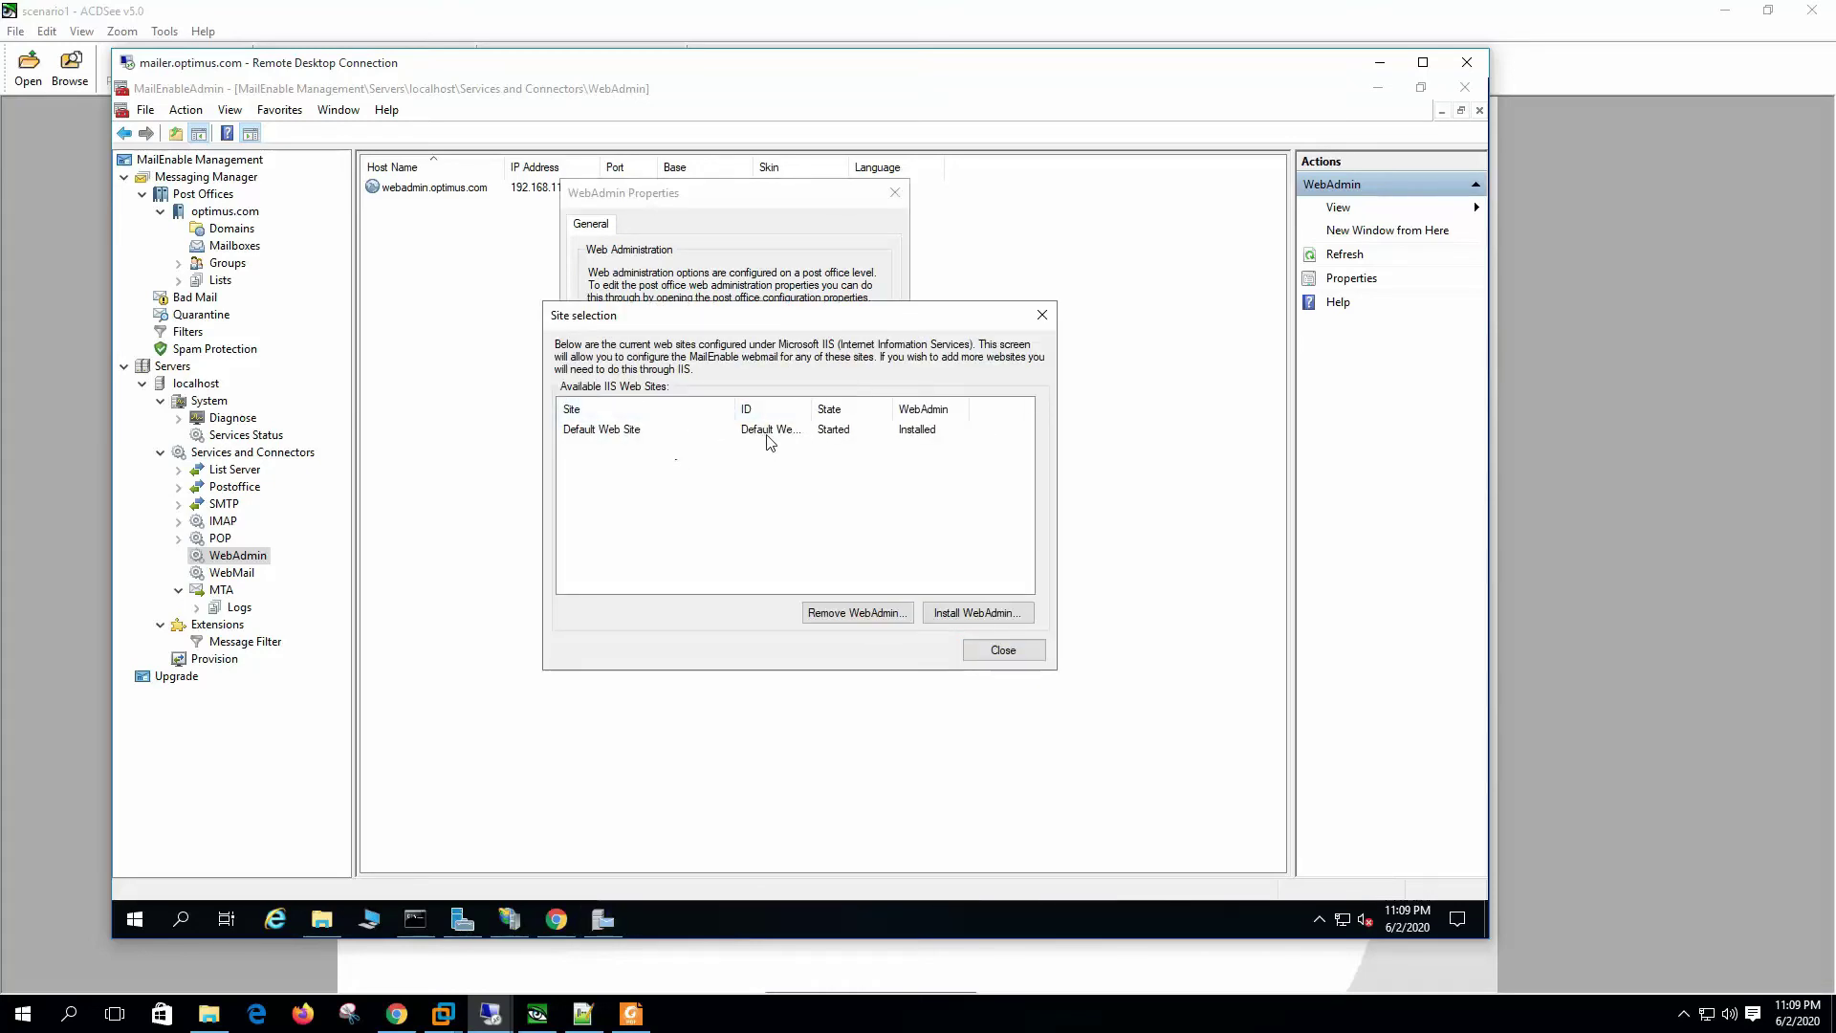
left_click(1003, 650)
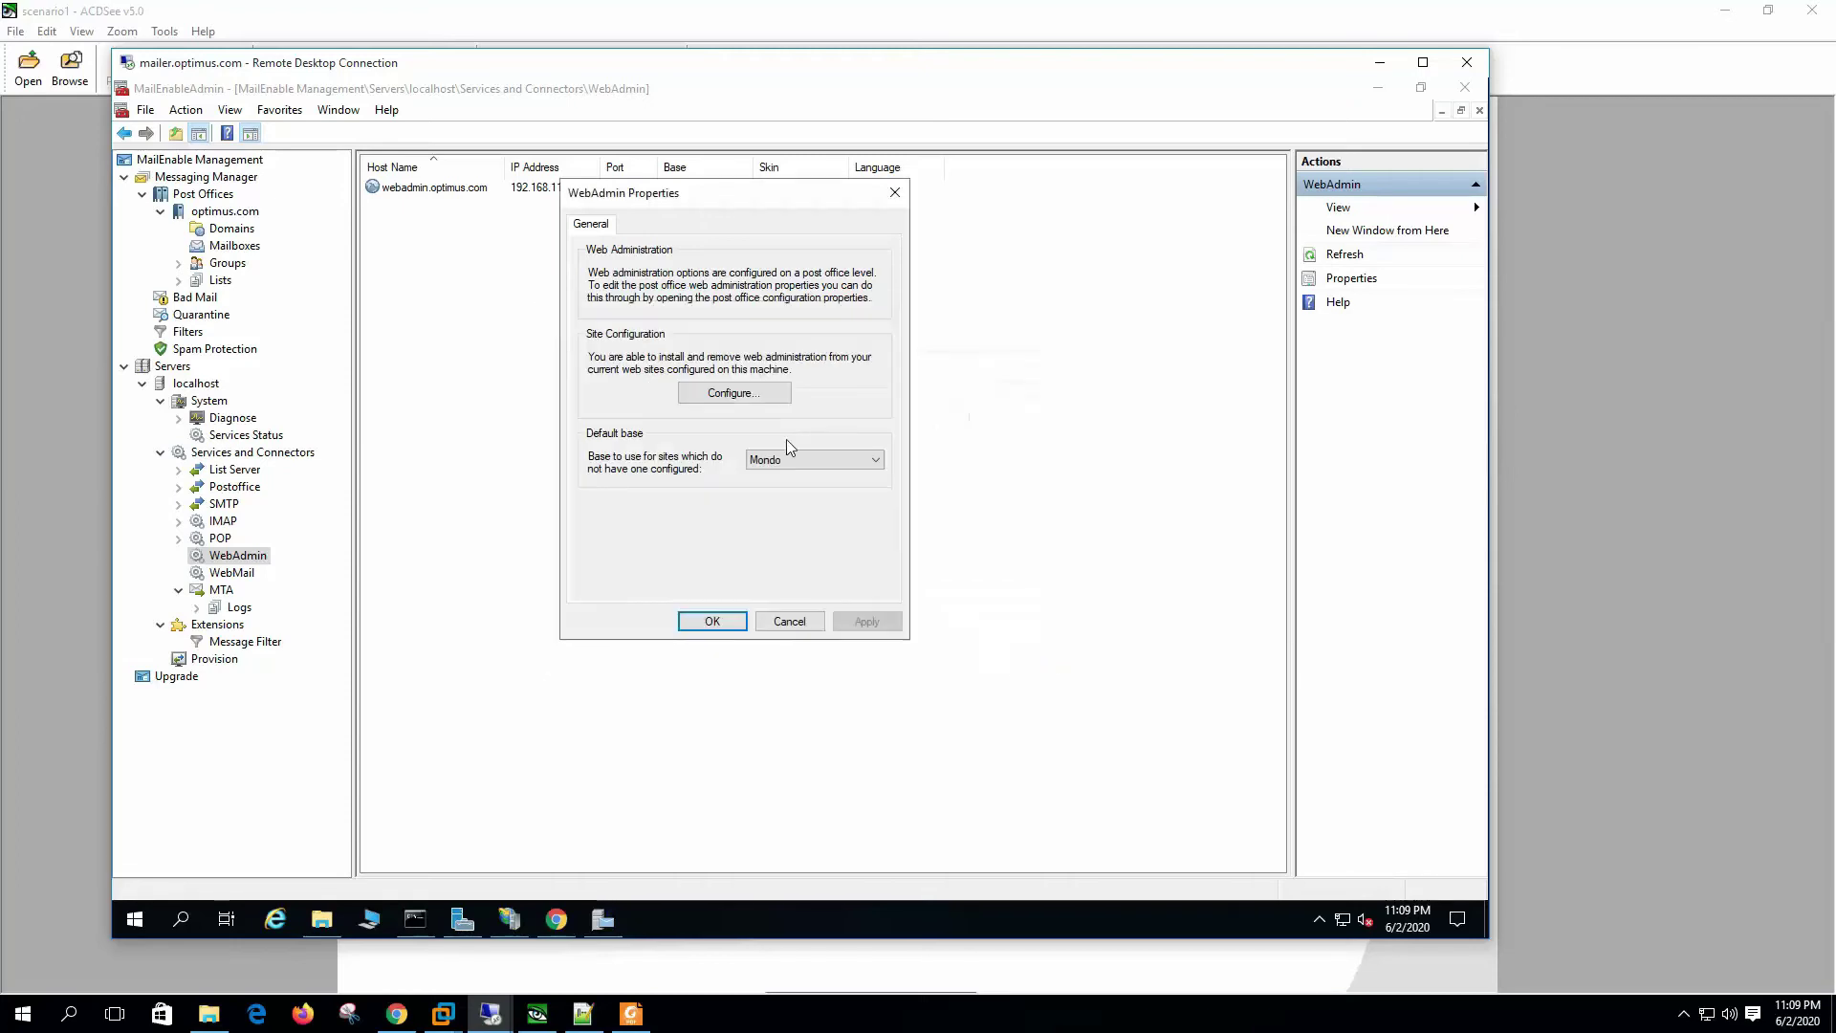
left_click(895, 194)
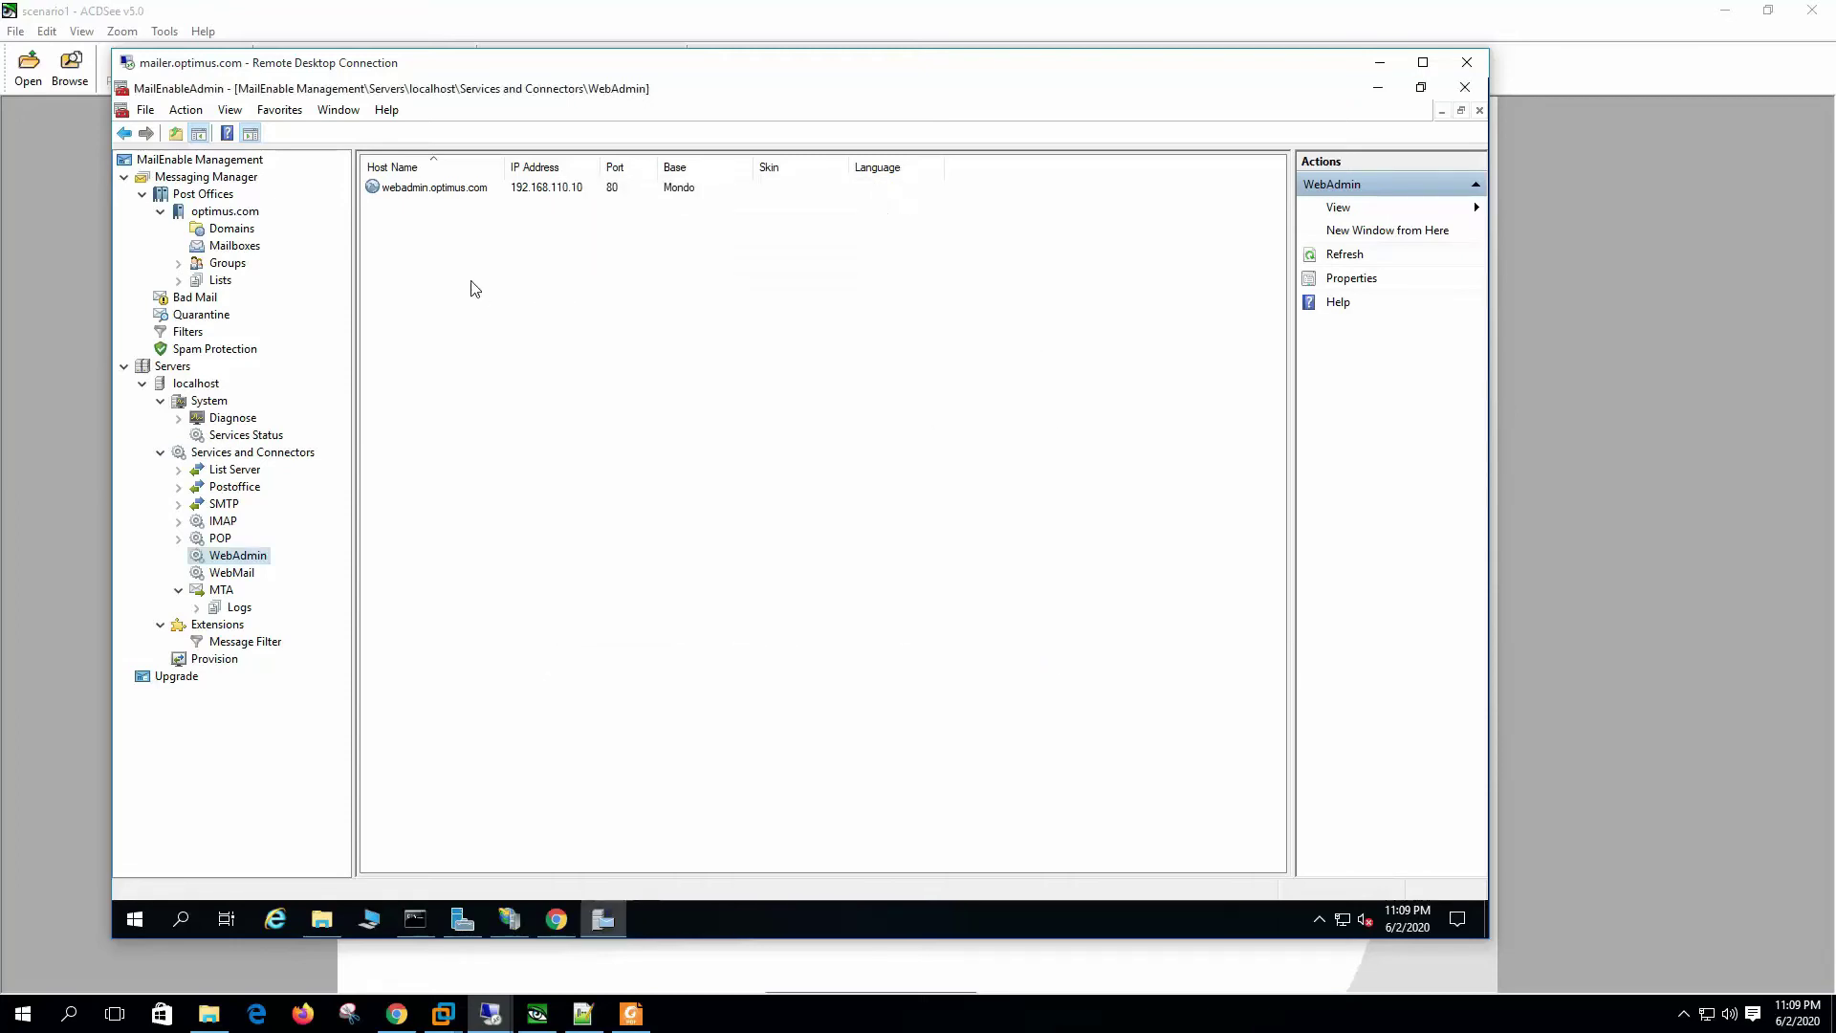
right_click(246, 211)
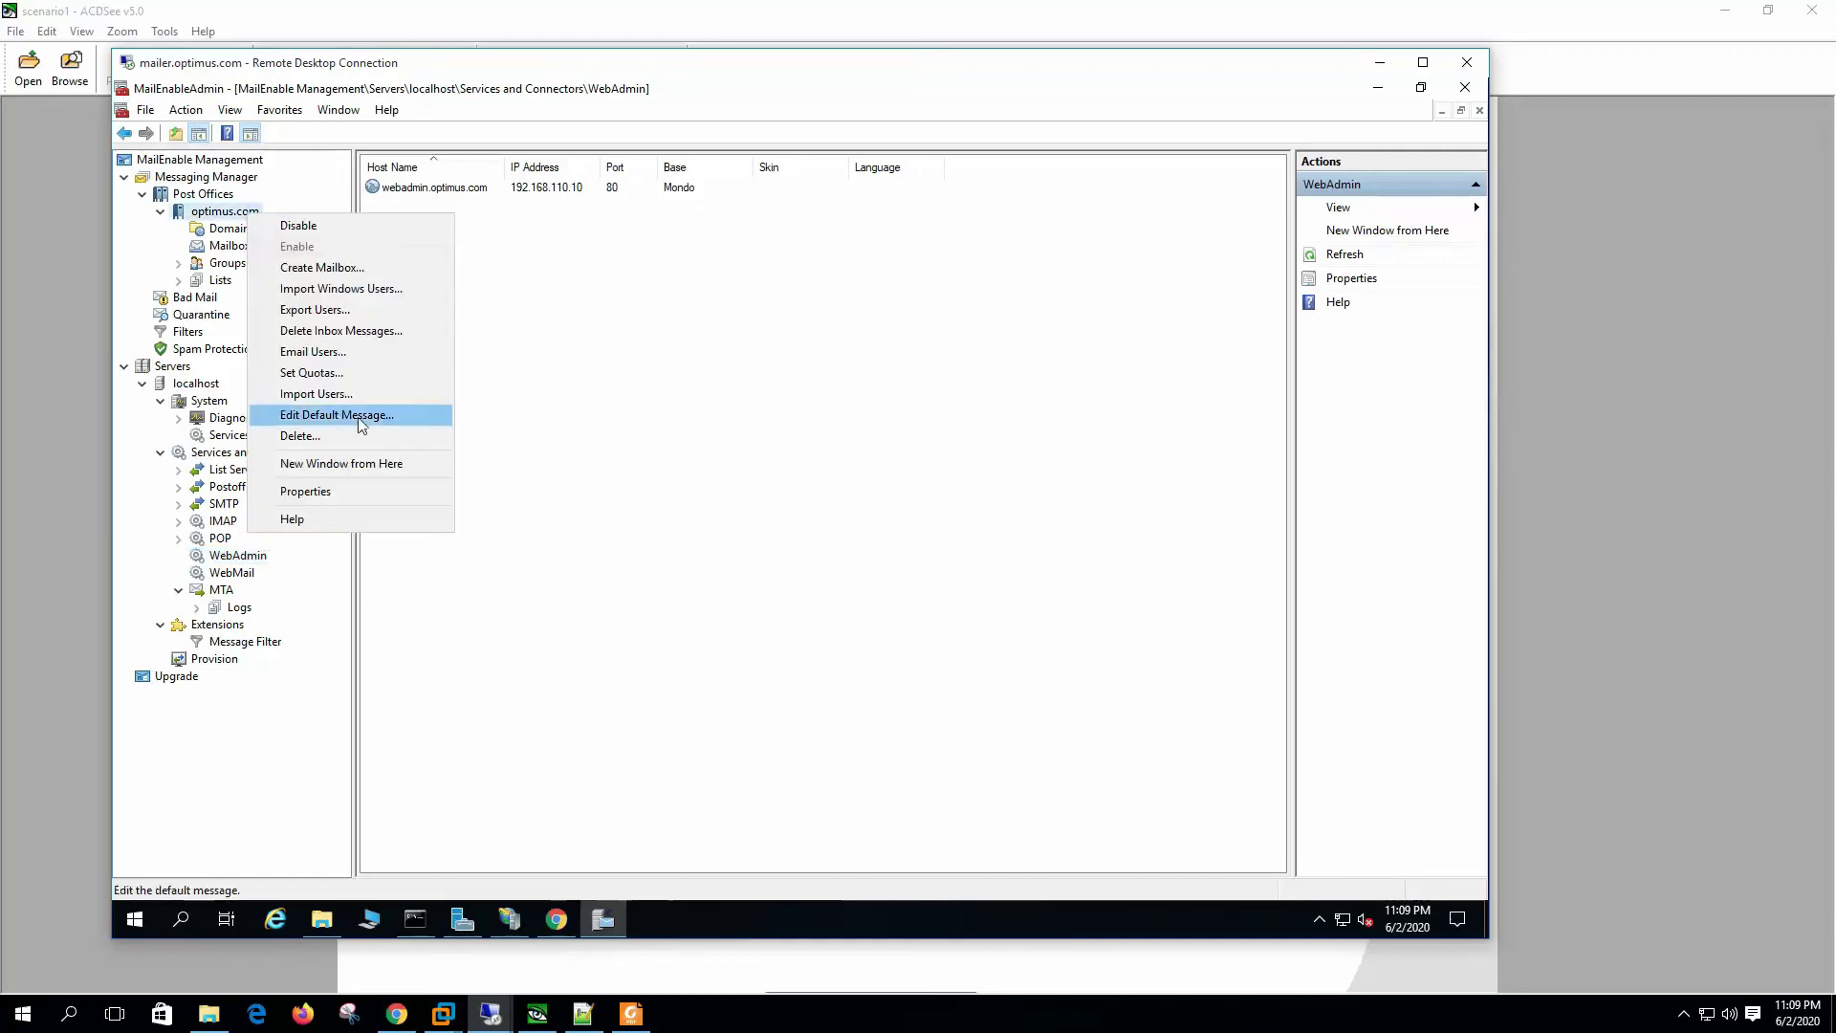
left_click(349, 485)
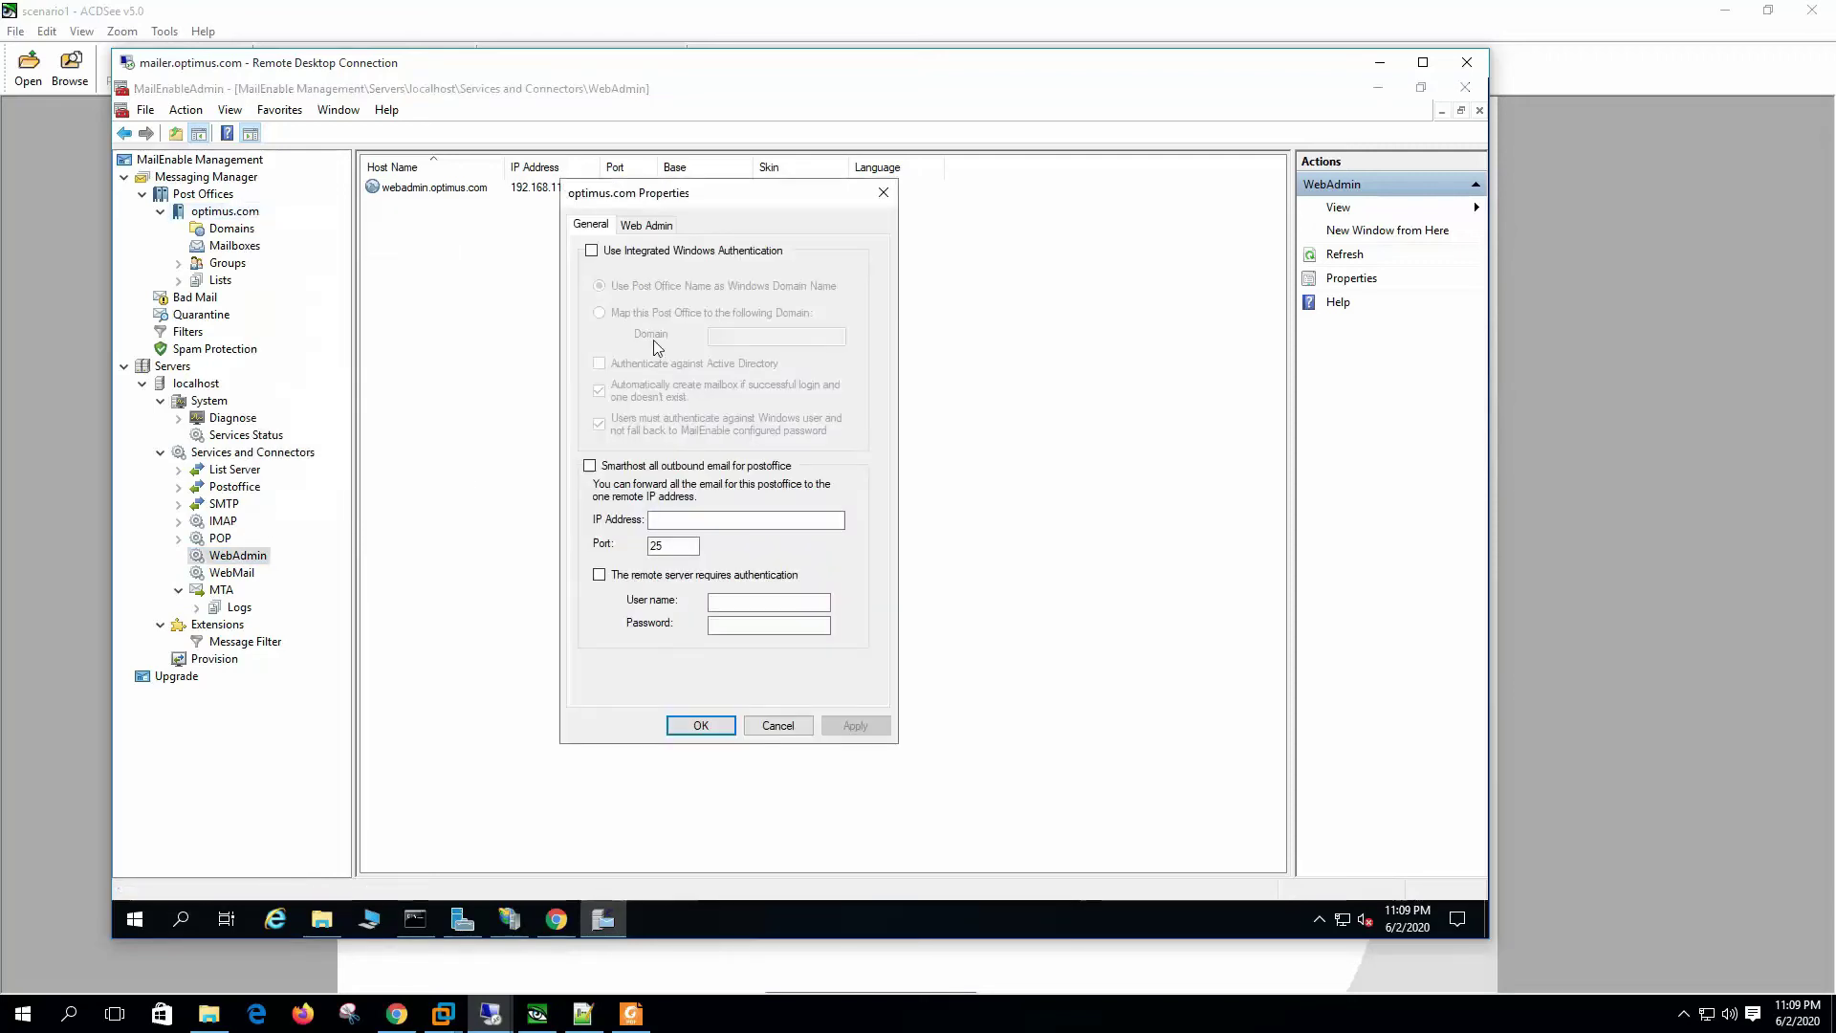
left_click(650, 228)
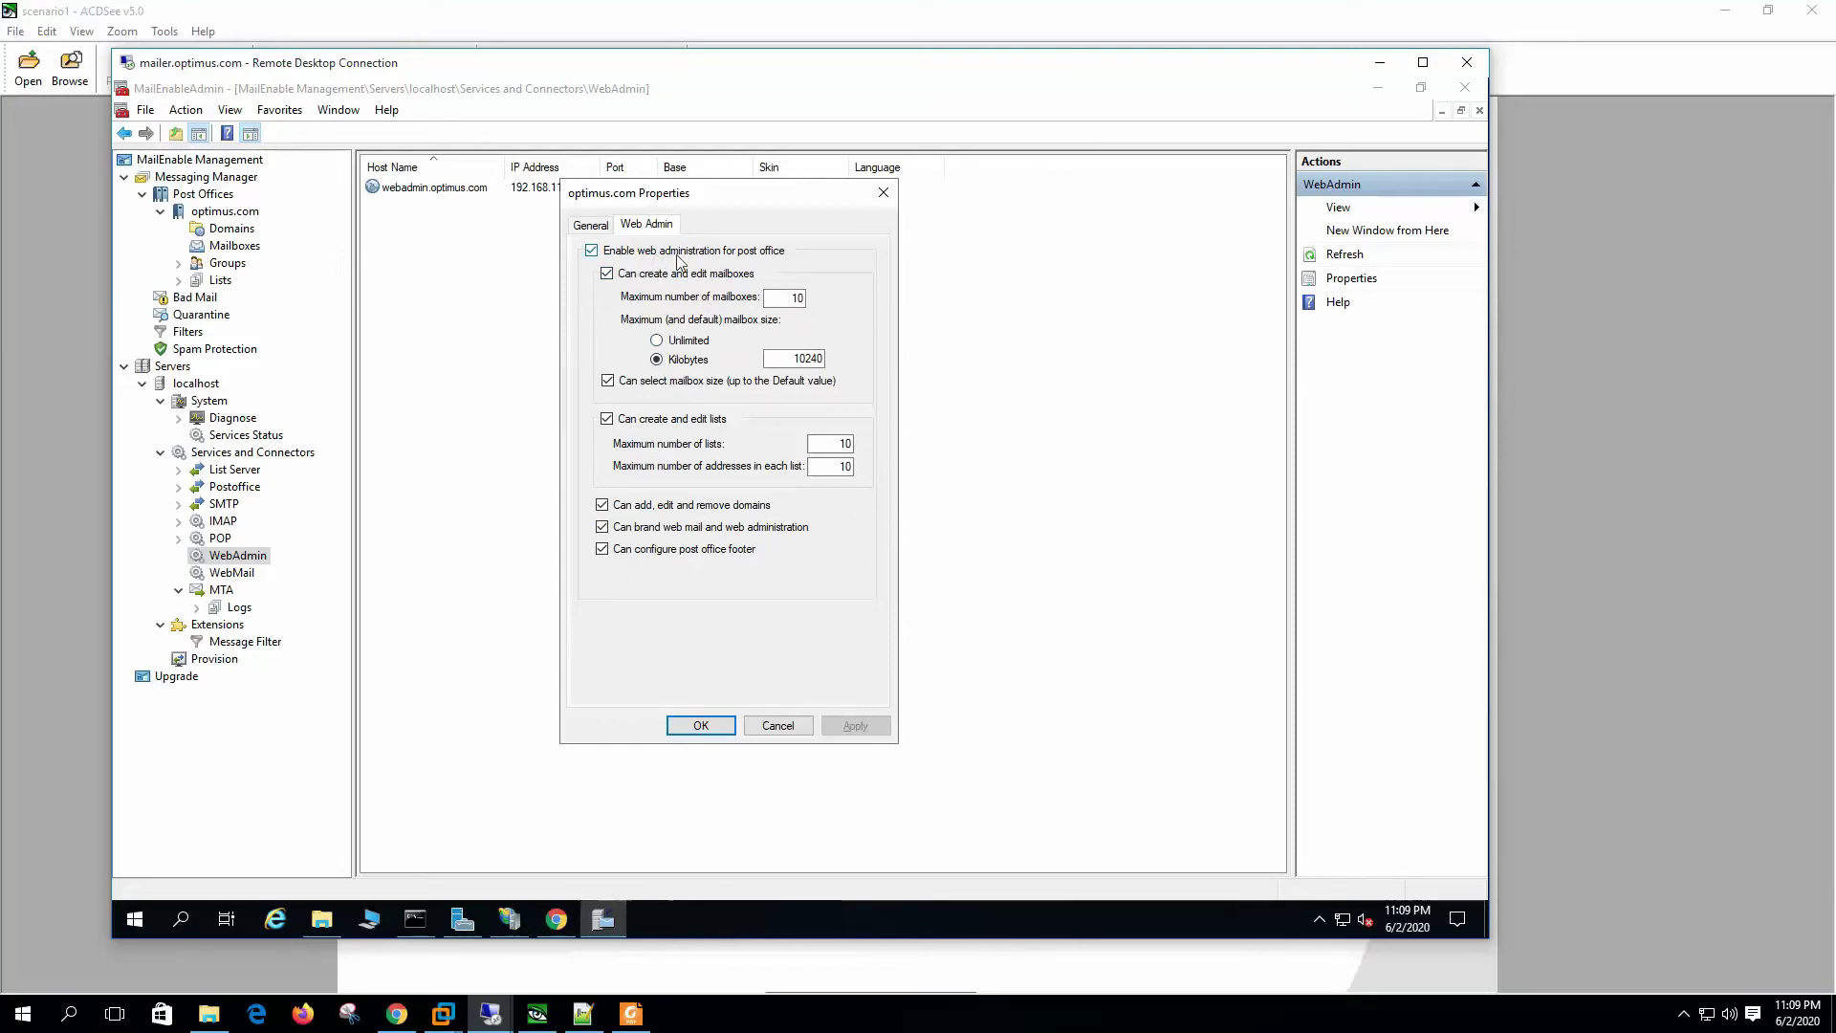
left_click(700, 726)
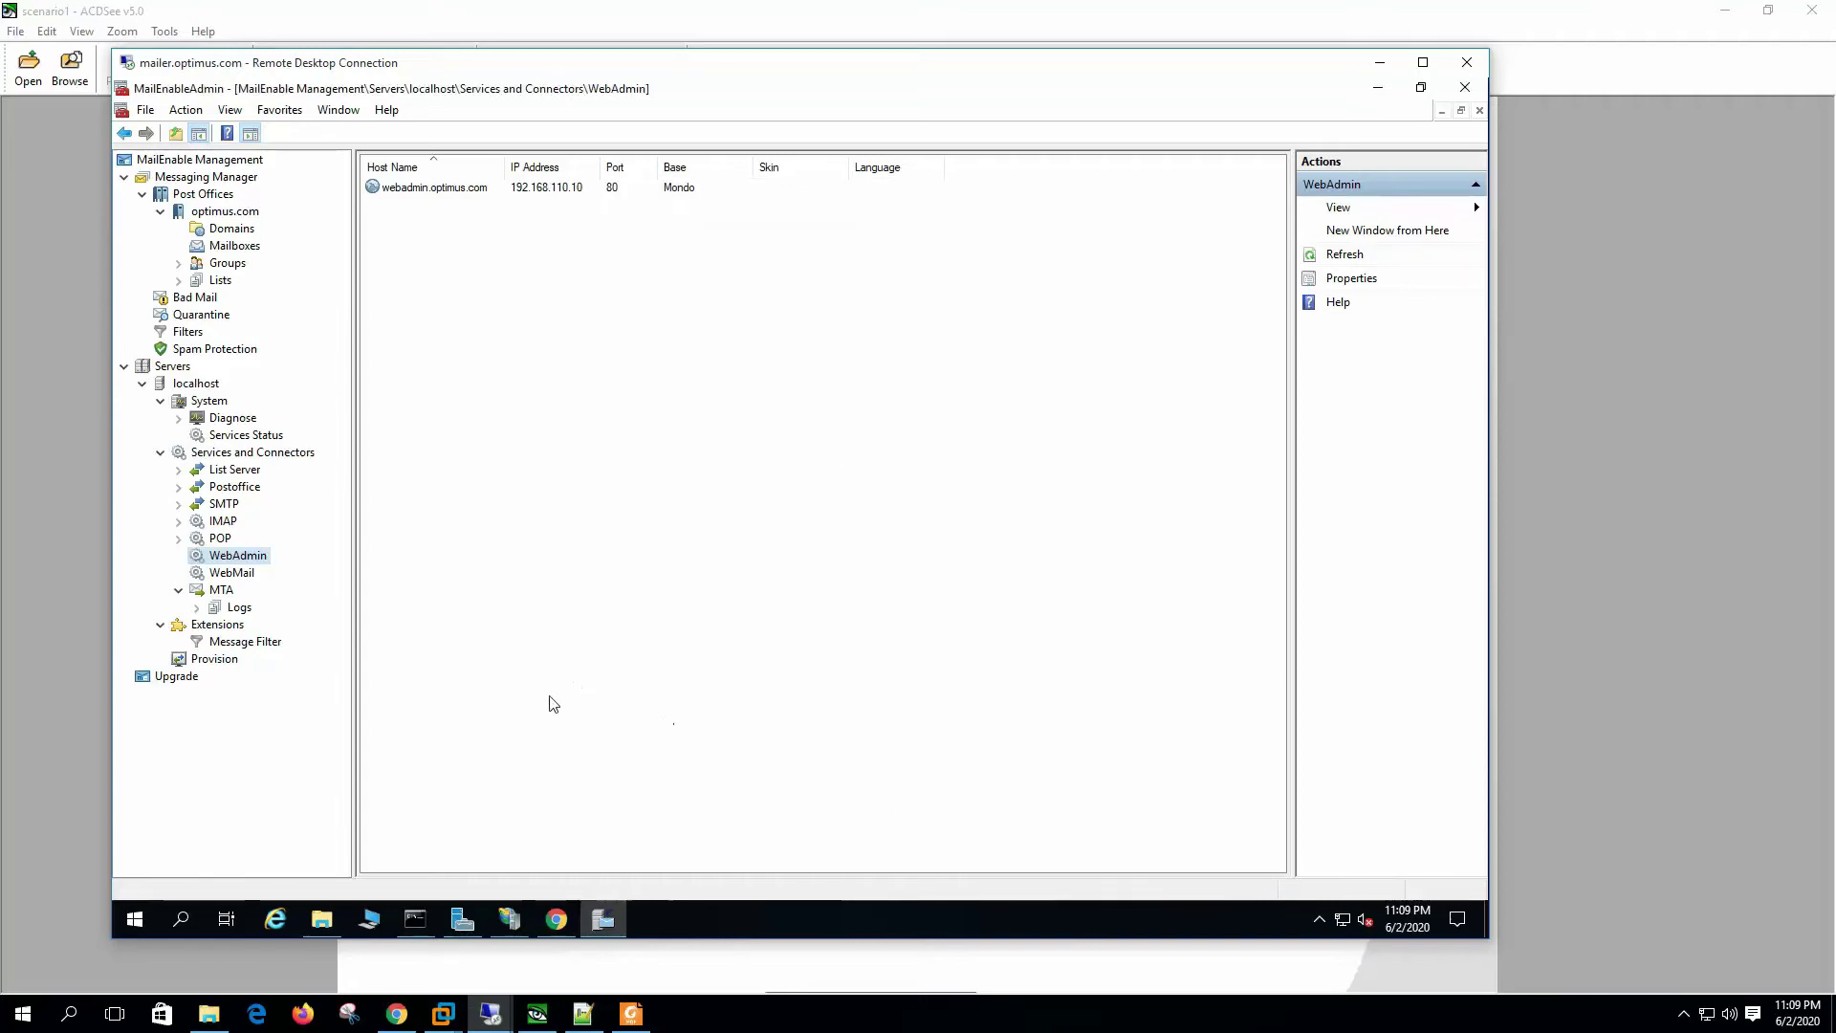
left_click(556, 919)
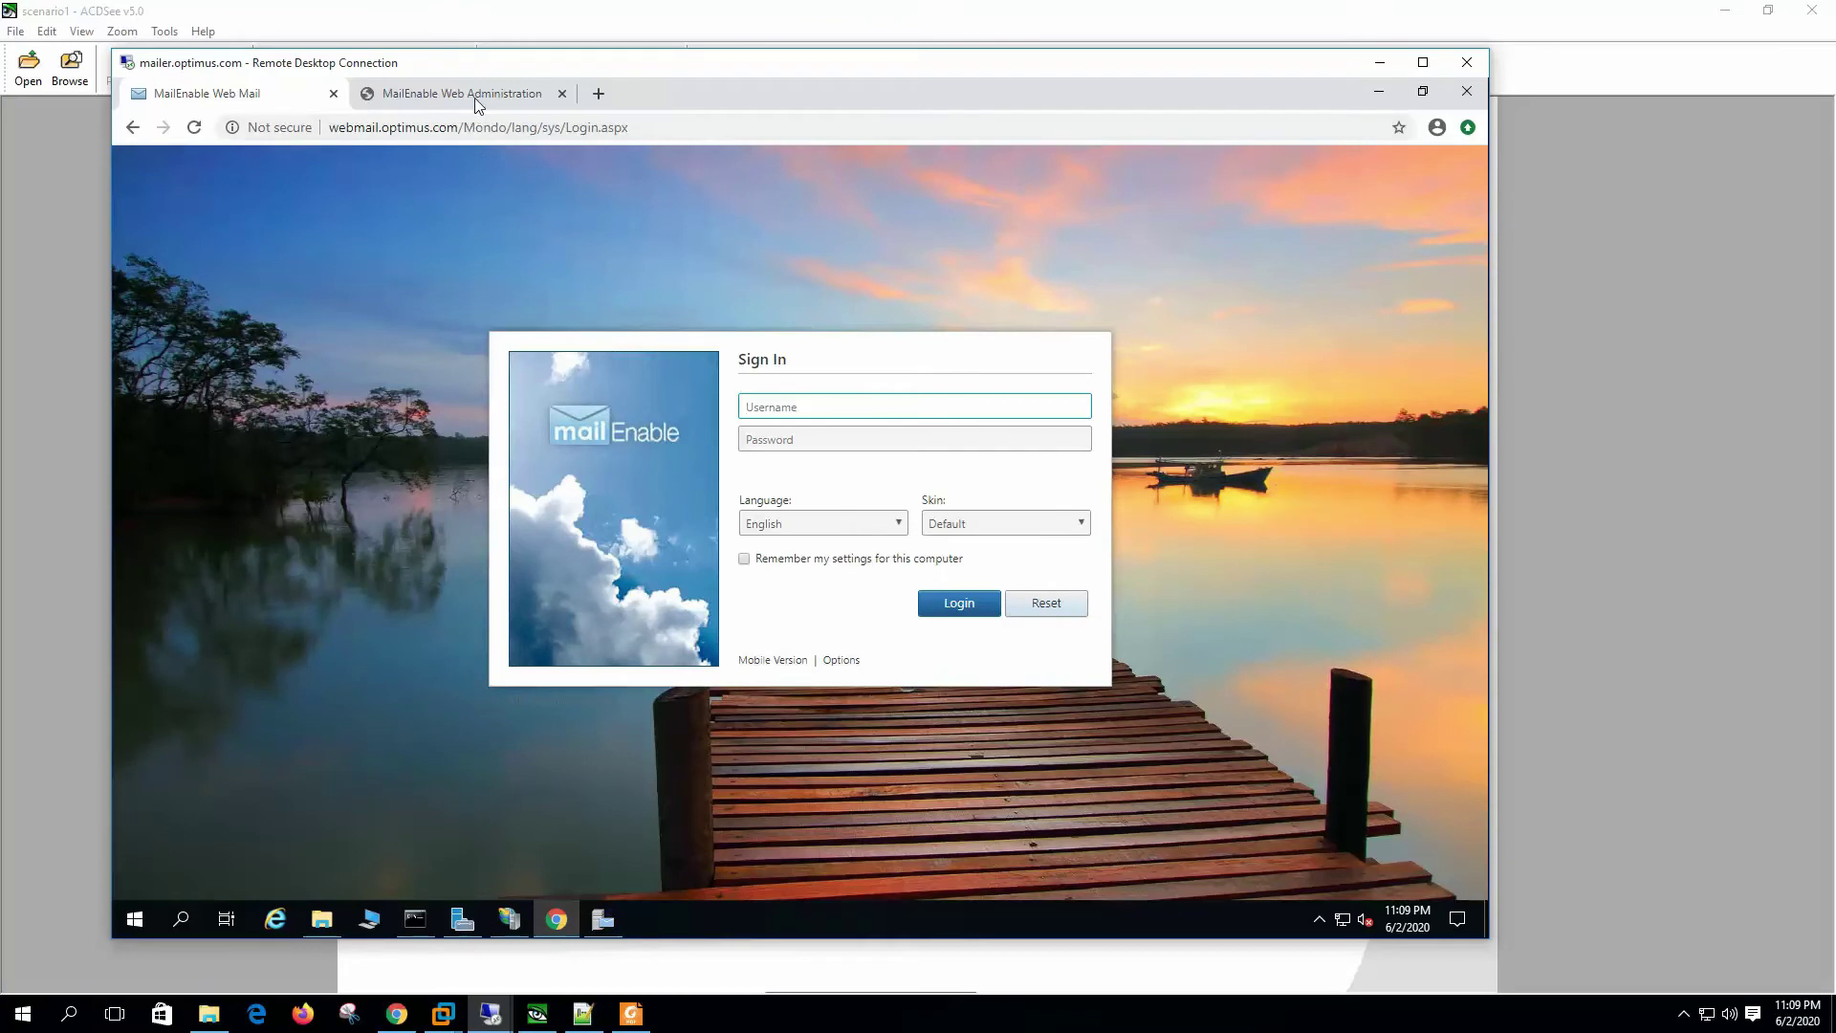
Step: Show the webadmin.optimus.com sign-in page, highlight its URL path, then bring IIS Manager forward
left_click(478, 95)
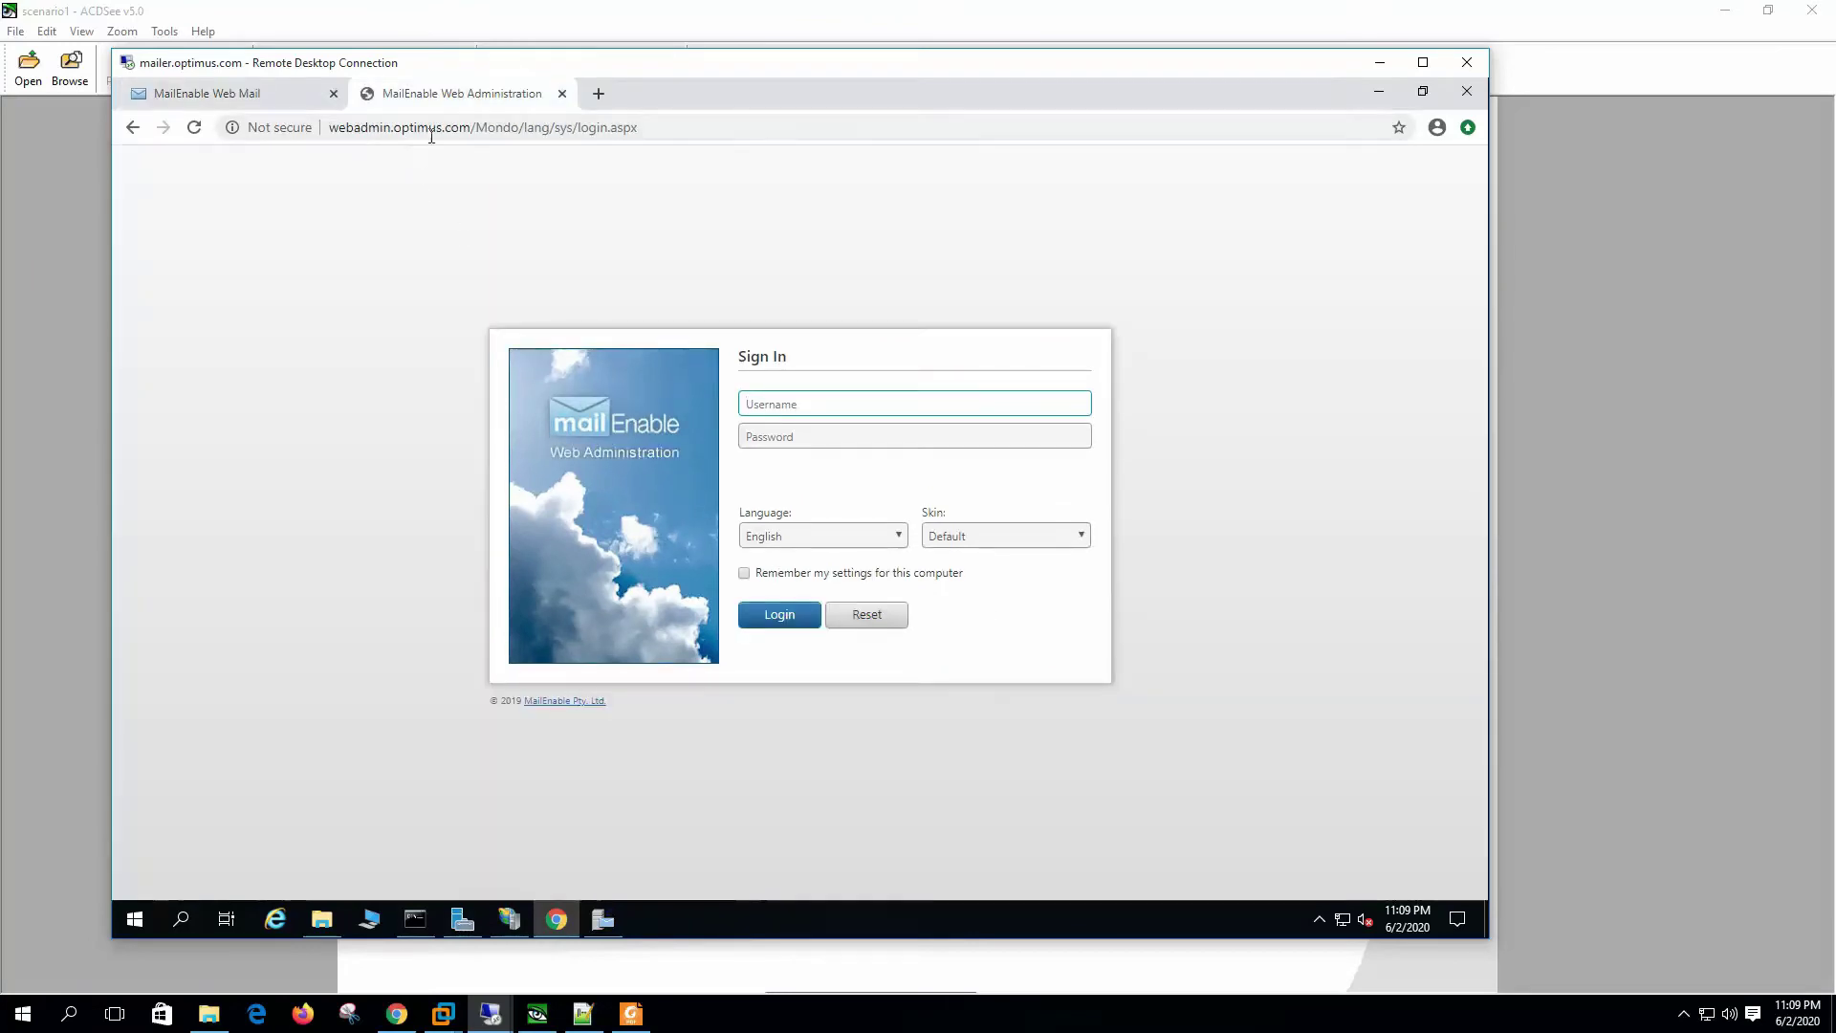
left_click_drag(472, 128, 874, 137)
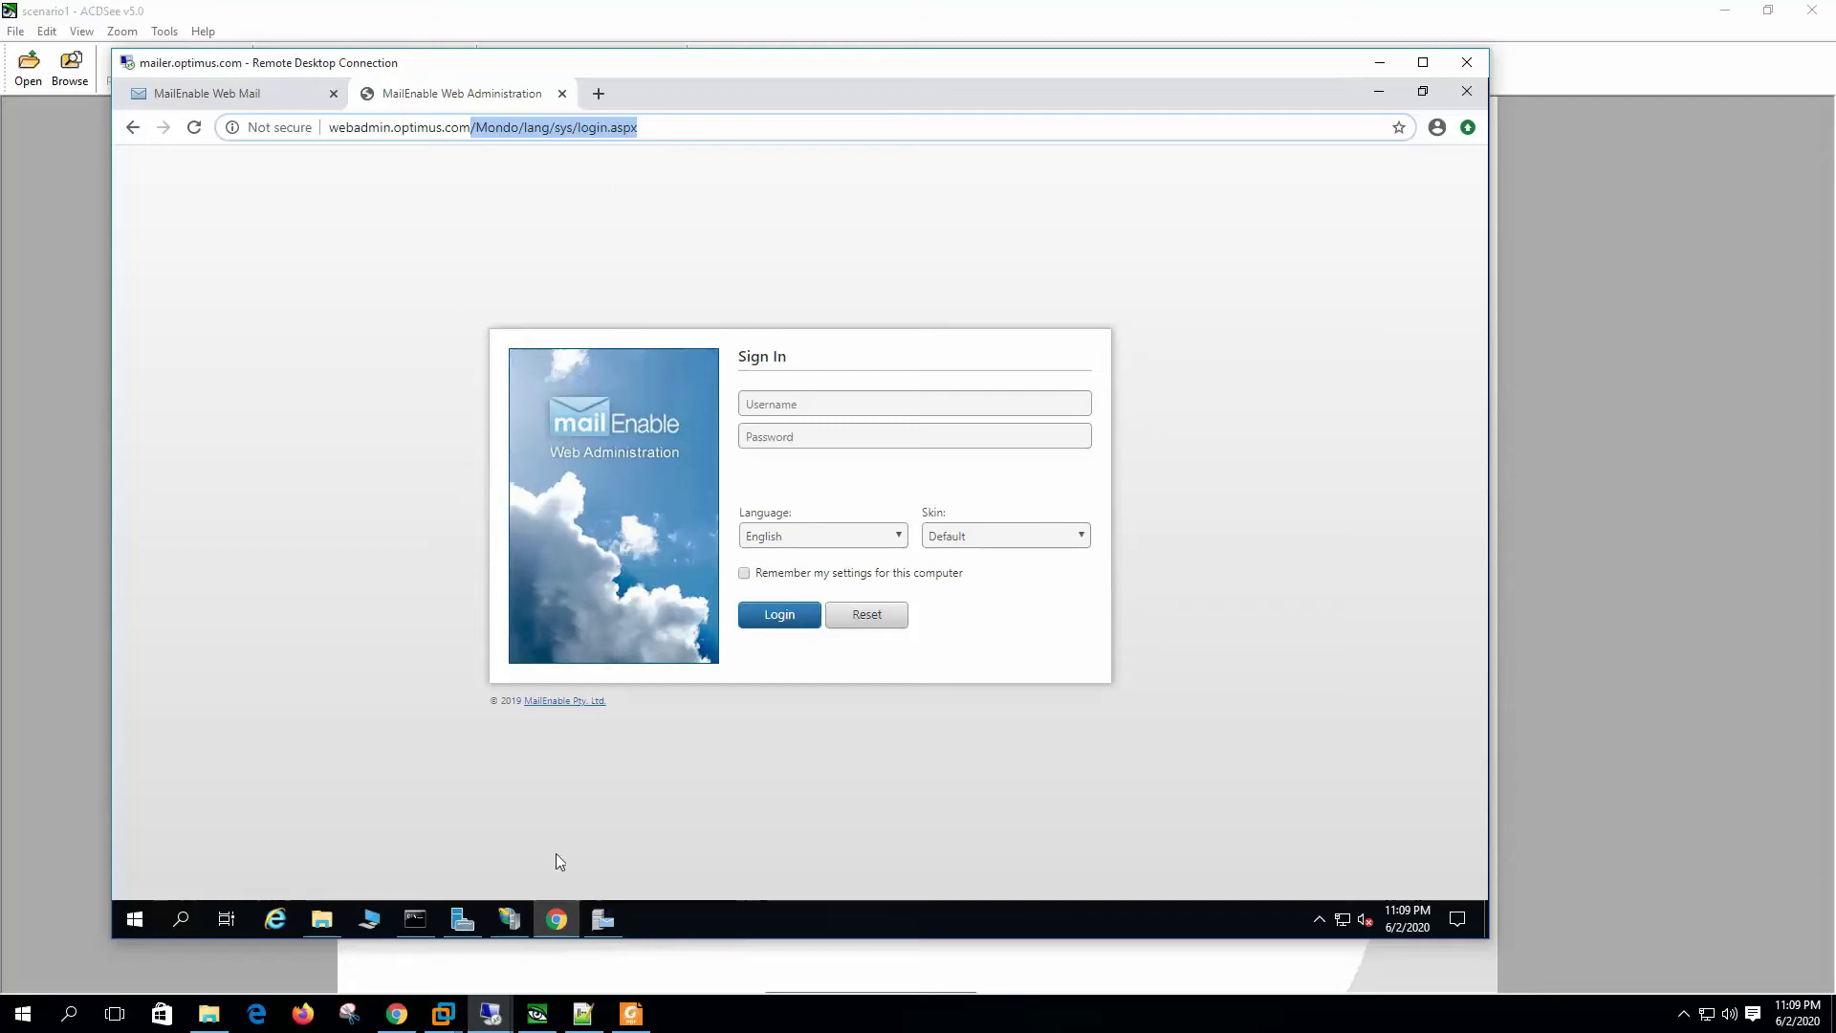
left_click(509, 919)
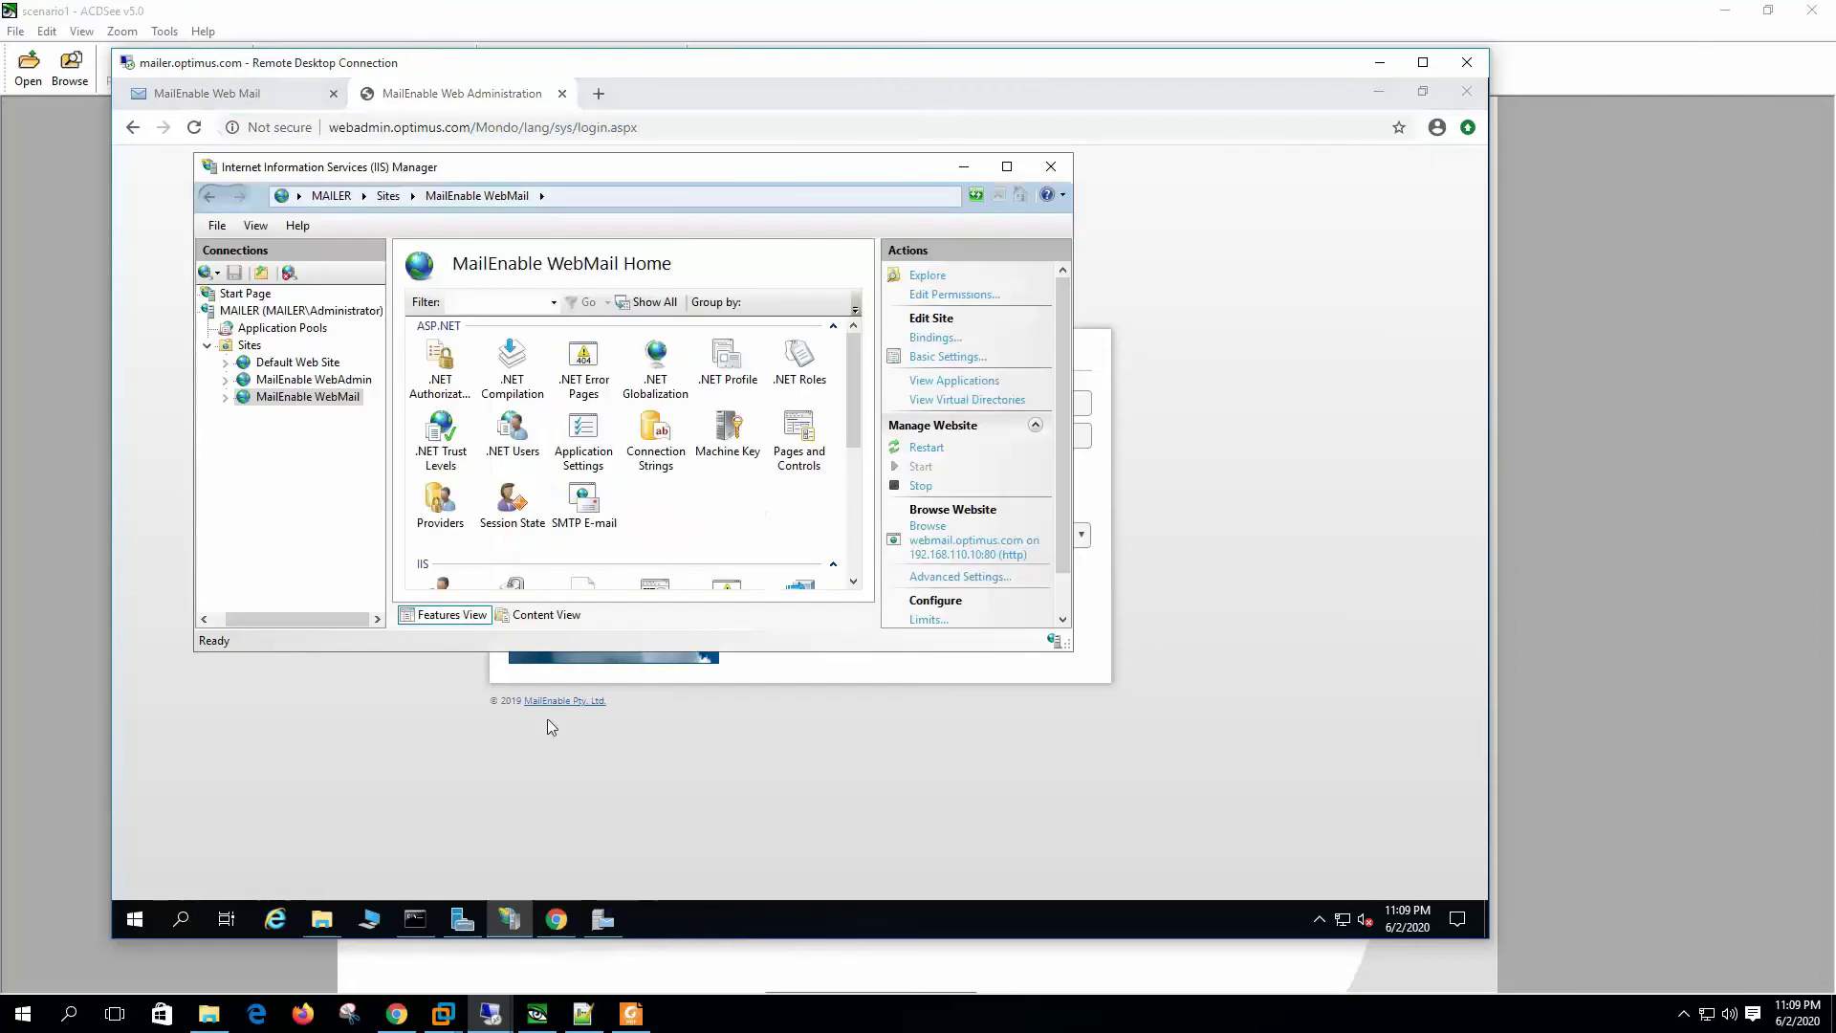
Step: Verify MailEnable WebAdmin's http binding is webadmin.optimus.com on 192.168.110.10:80, without changes, then minimize IIS Manager
left_click(1007, 166)
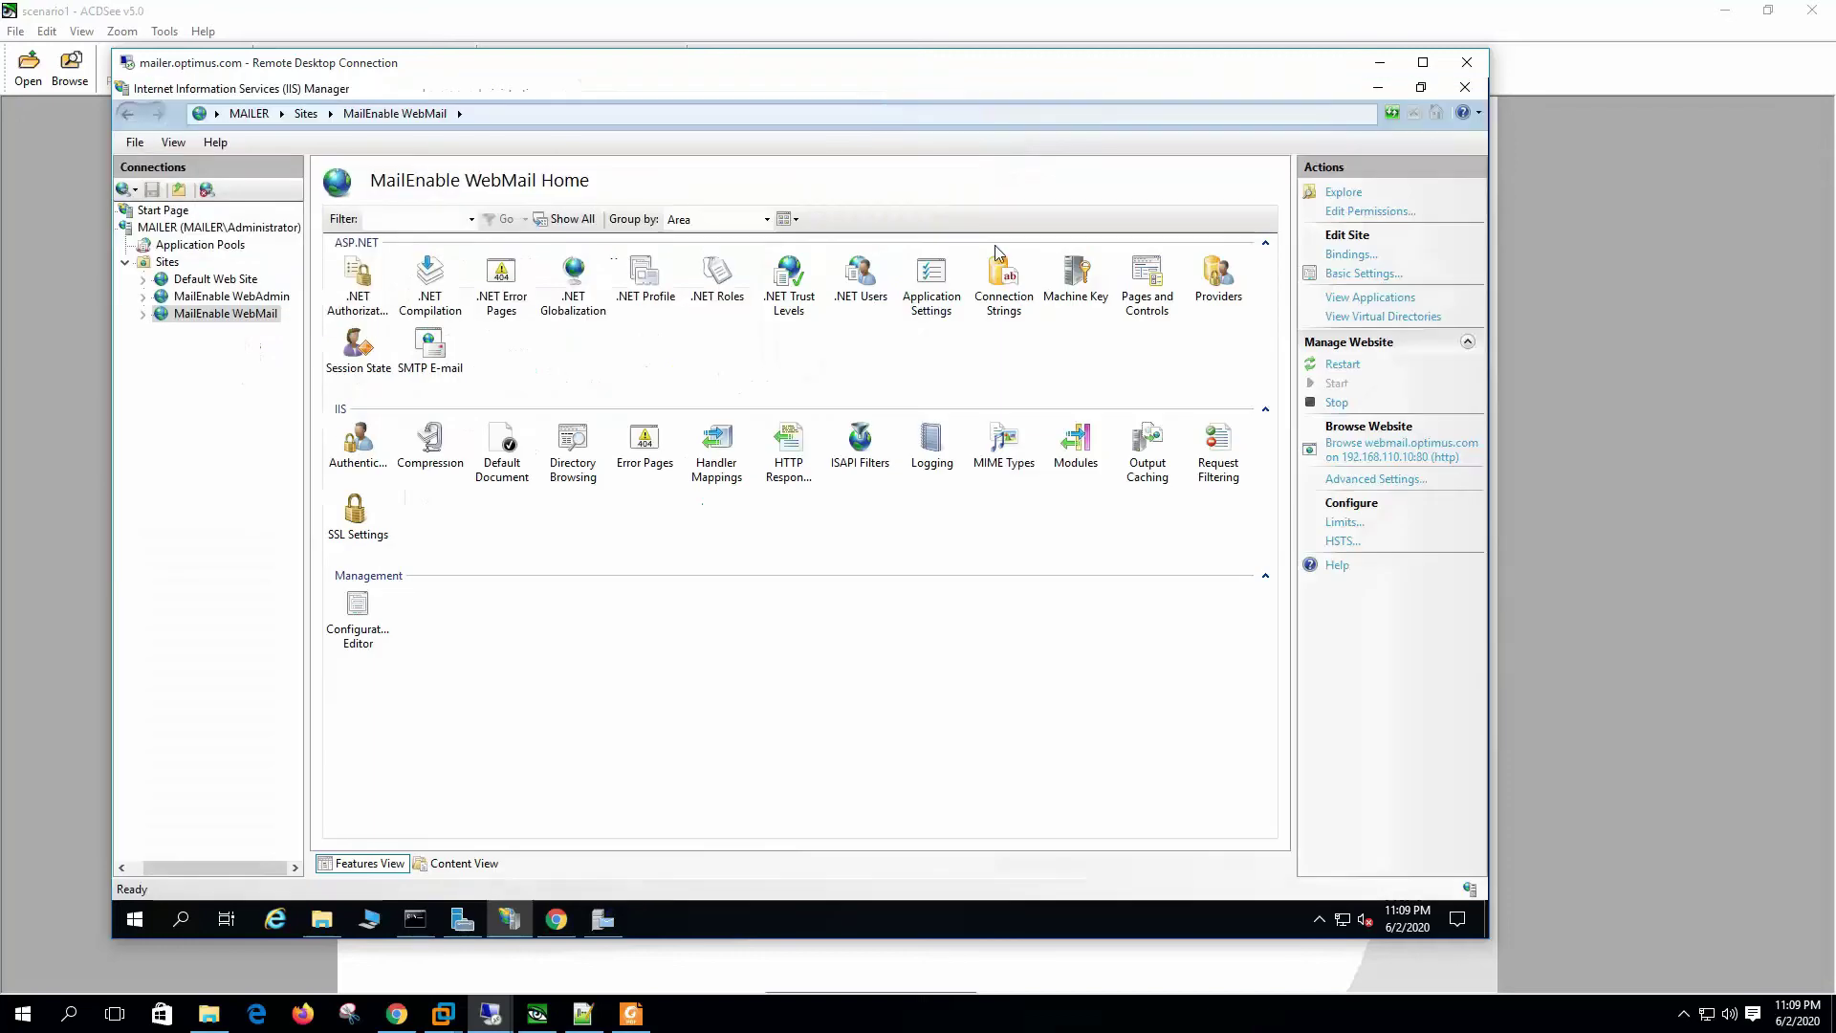
left_click(276, 302)
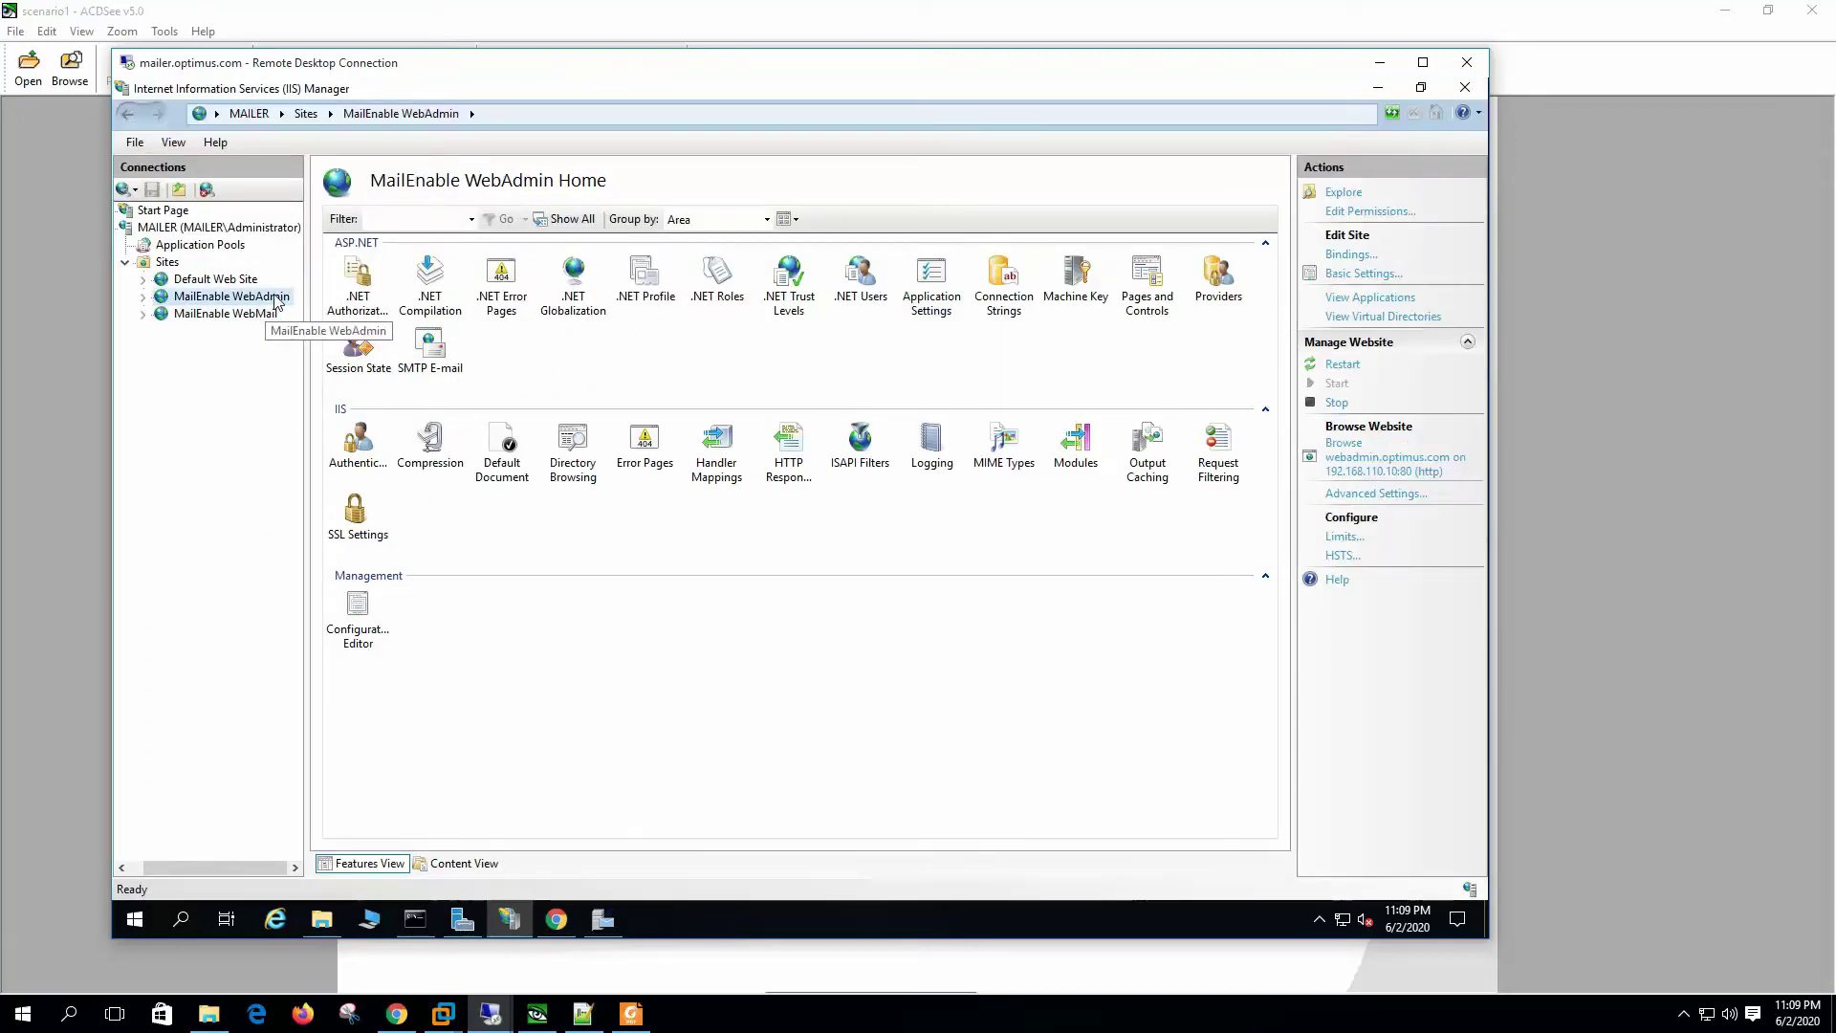
left_click(1352, 254)
left_click(629, 385)
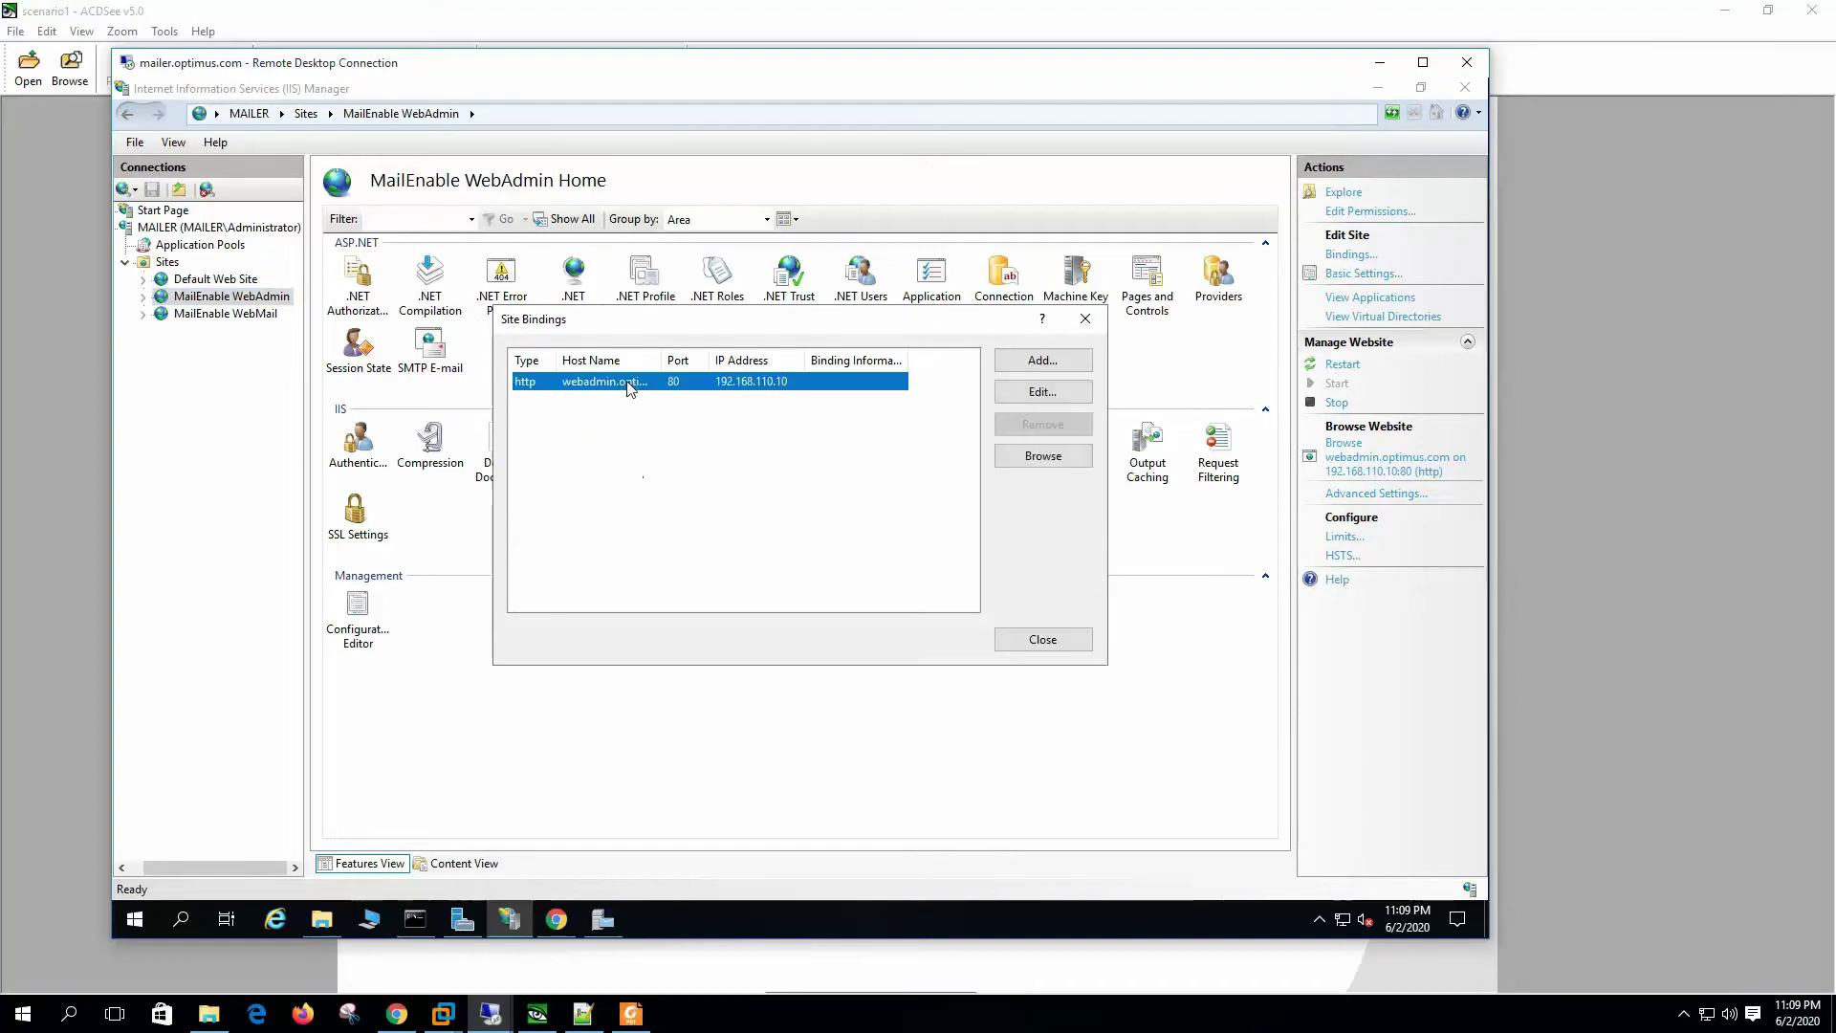
double_click(628, 385)
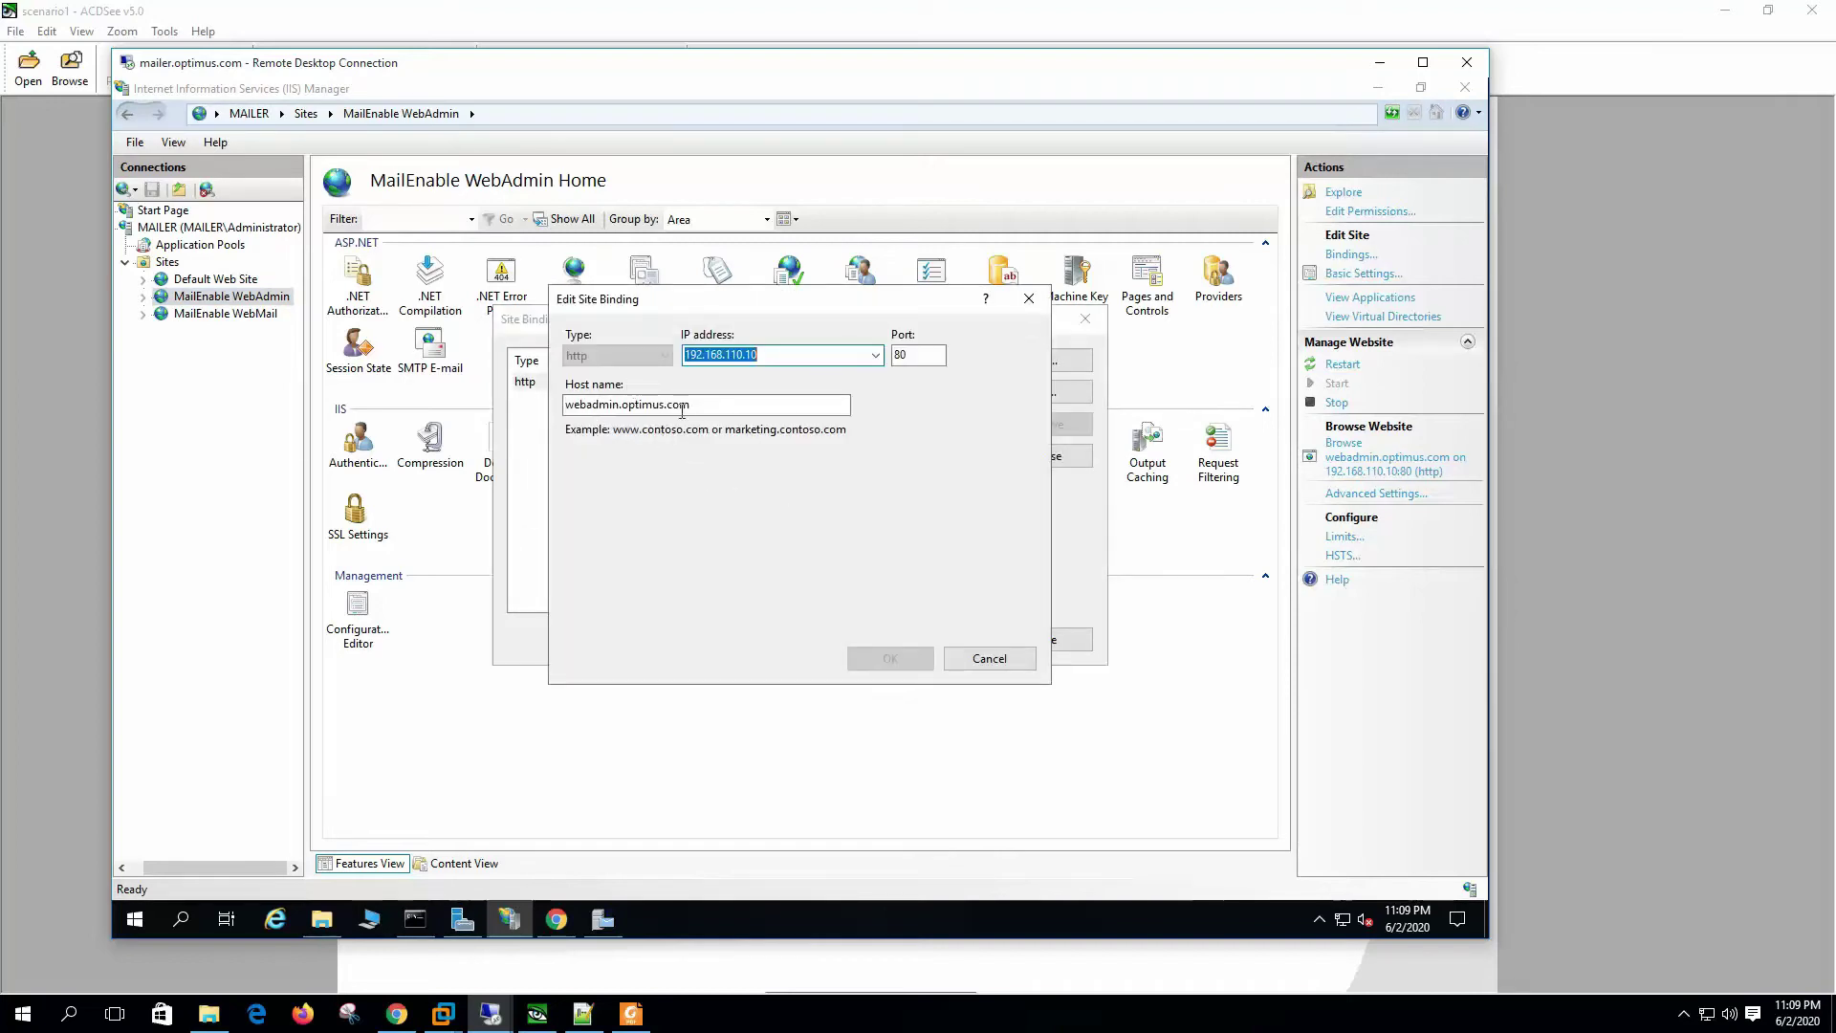
left_click(721, 404)
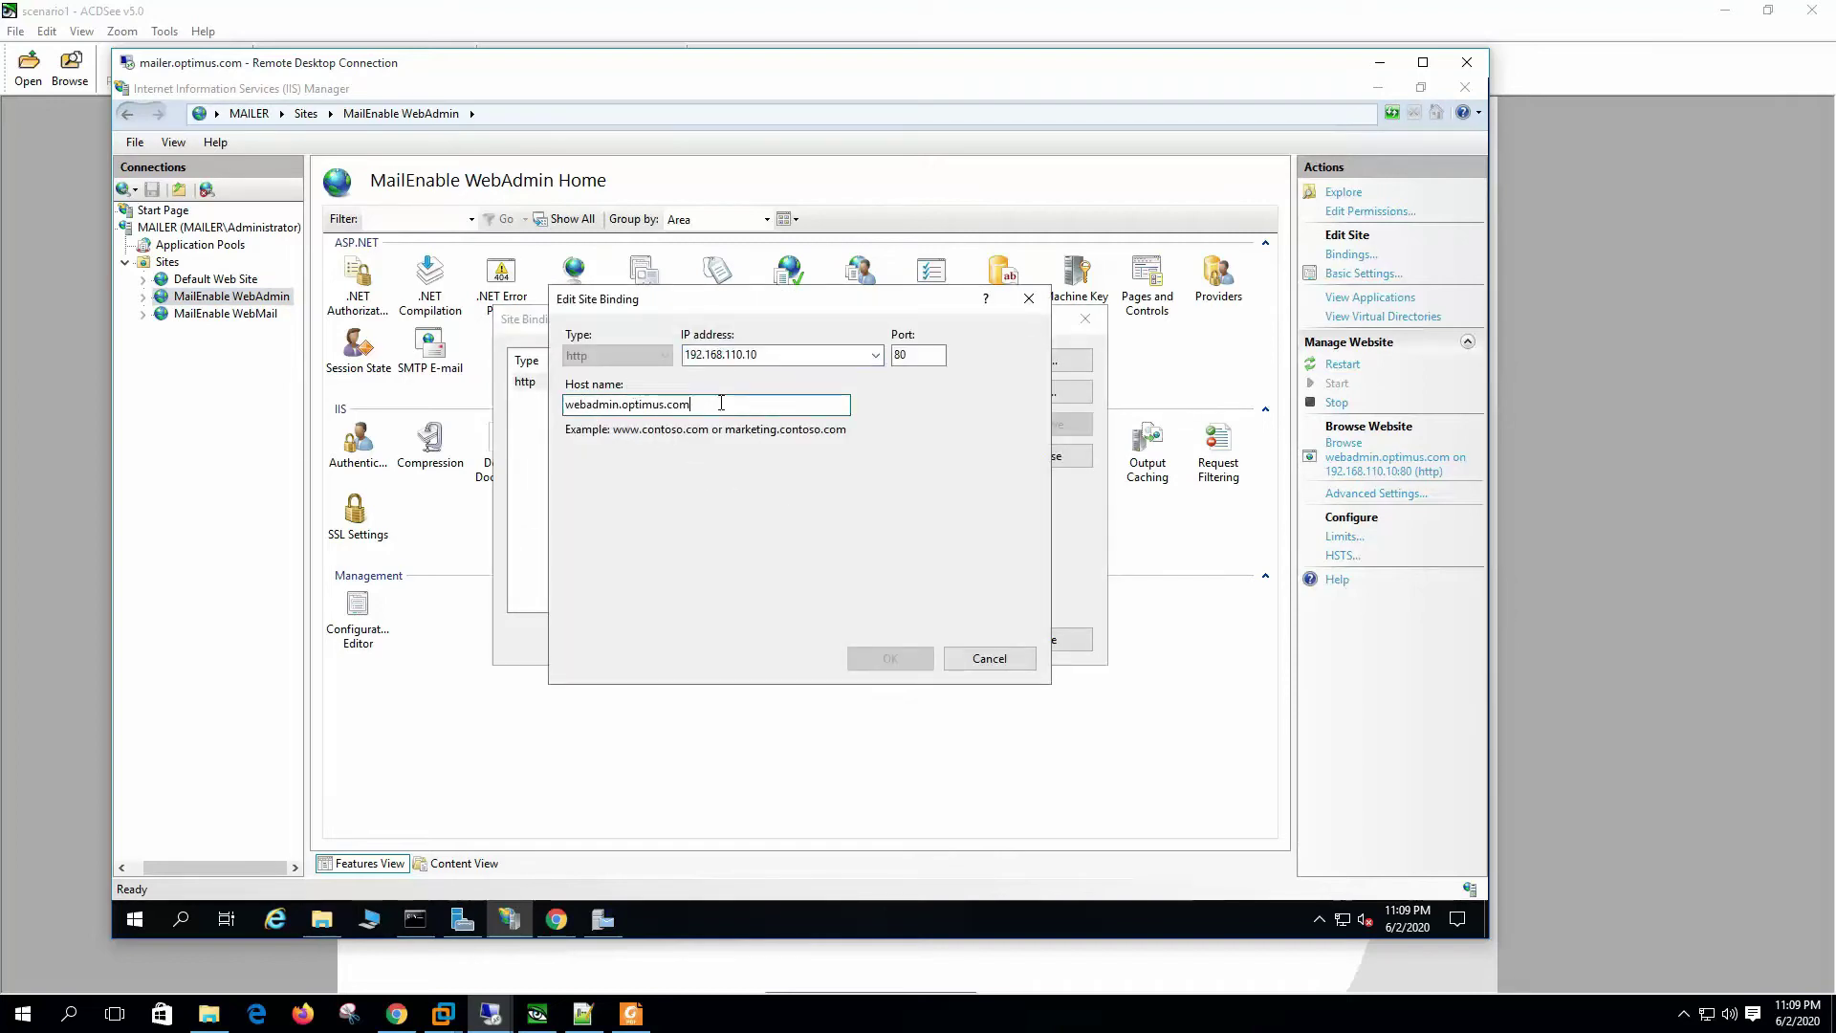
left_click(993, 660)
left_click(1042, 639)
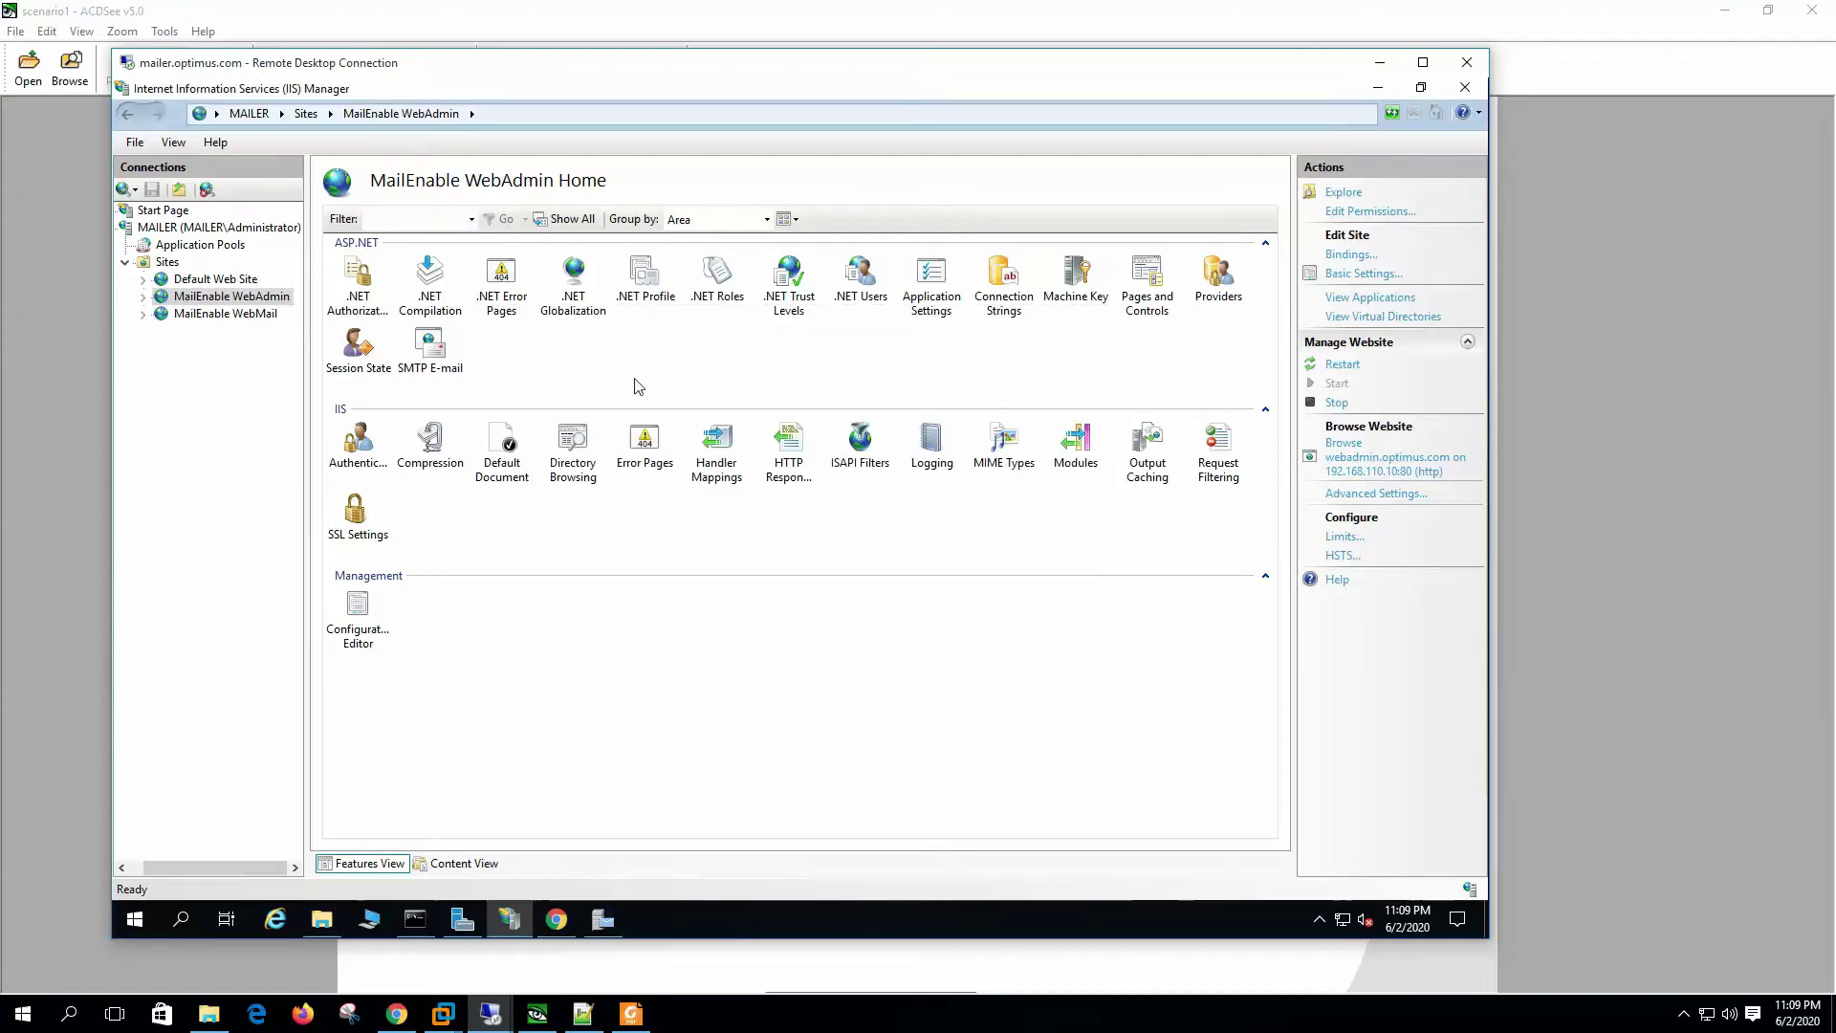
left_click(1378, 87)
Step: Sign in to Web Administration as Postmaster with the administrator password
left_click(808, 404)
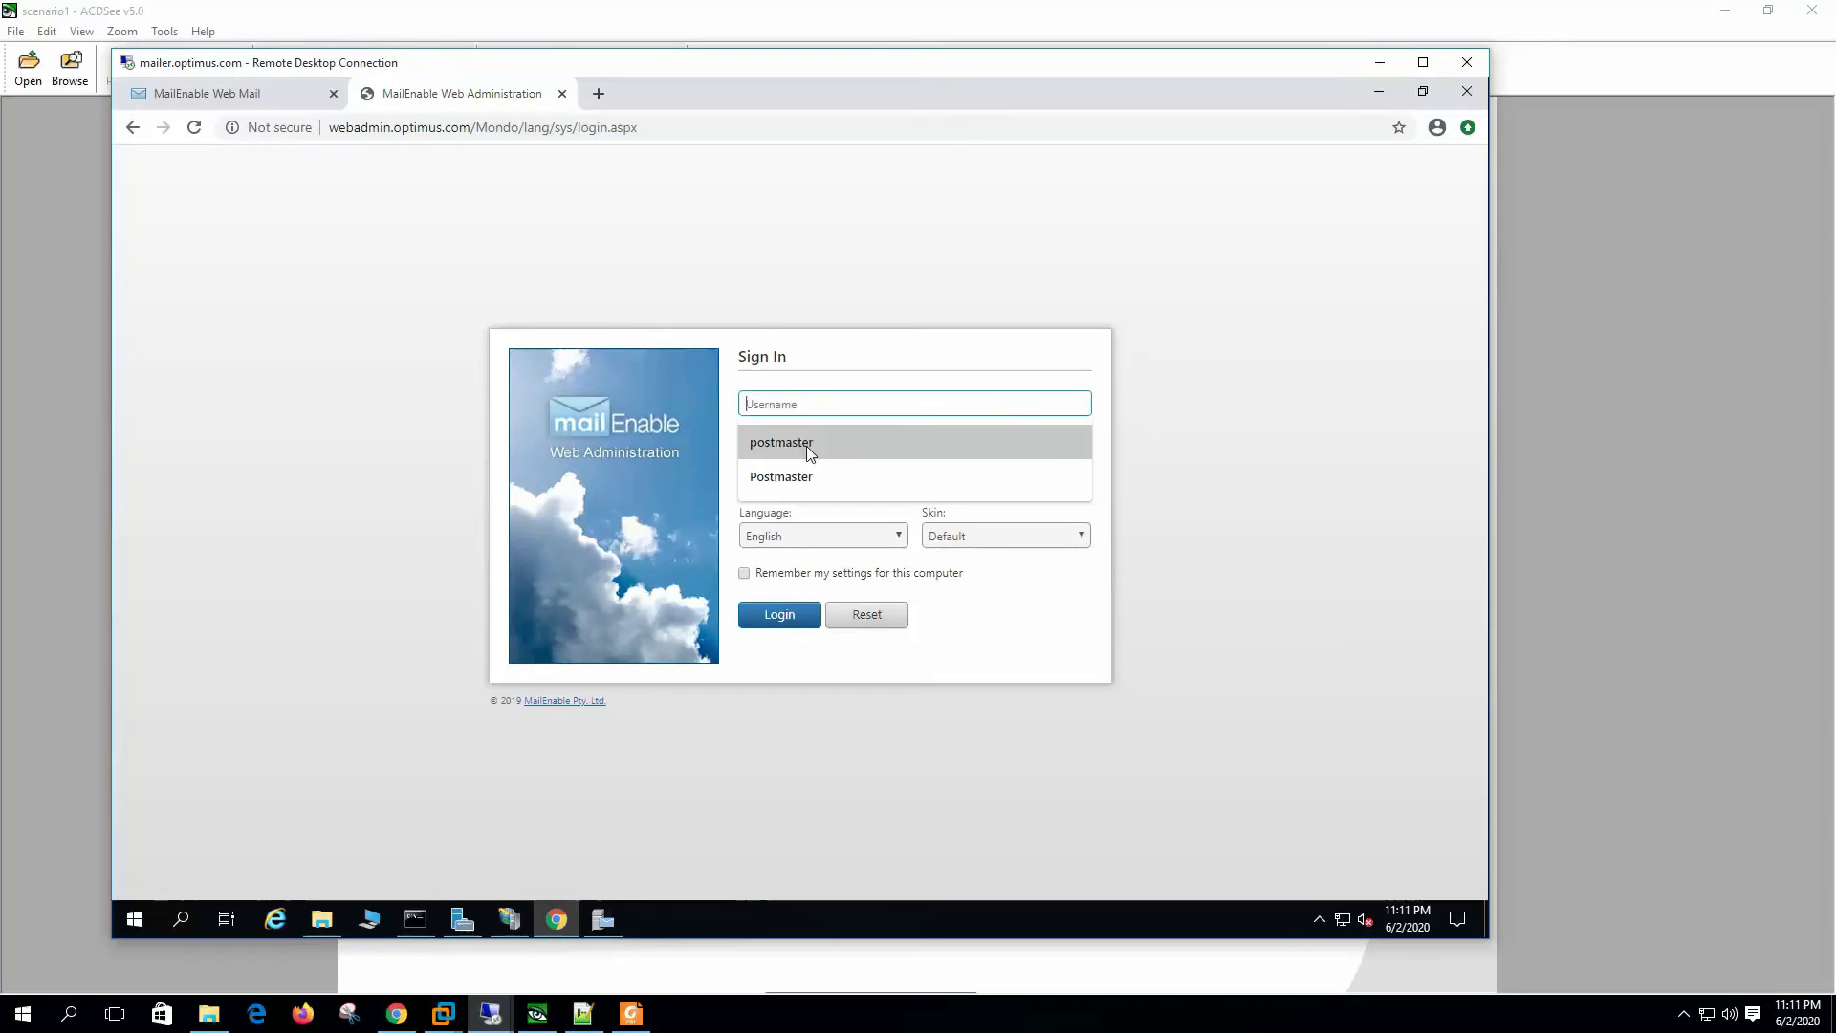
left_click(781, 476)
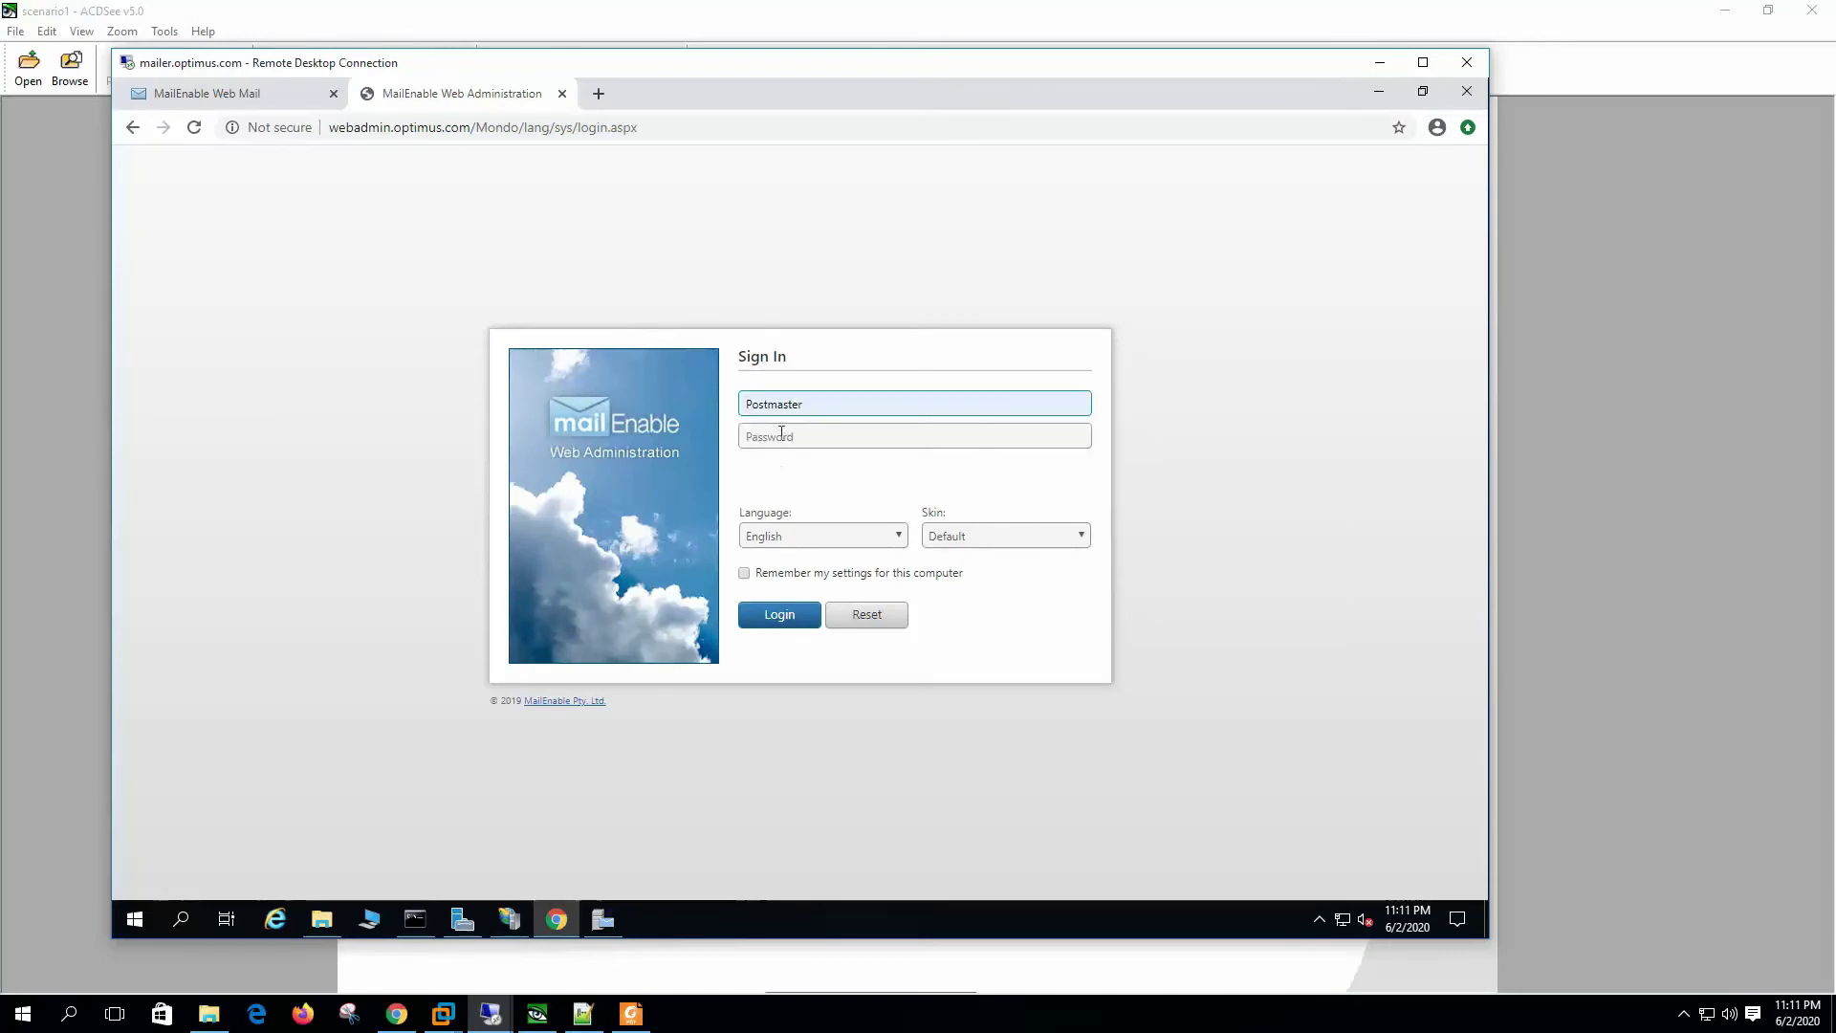
left_click(787, 443)
type("•")
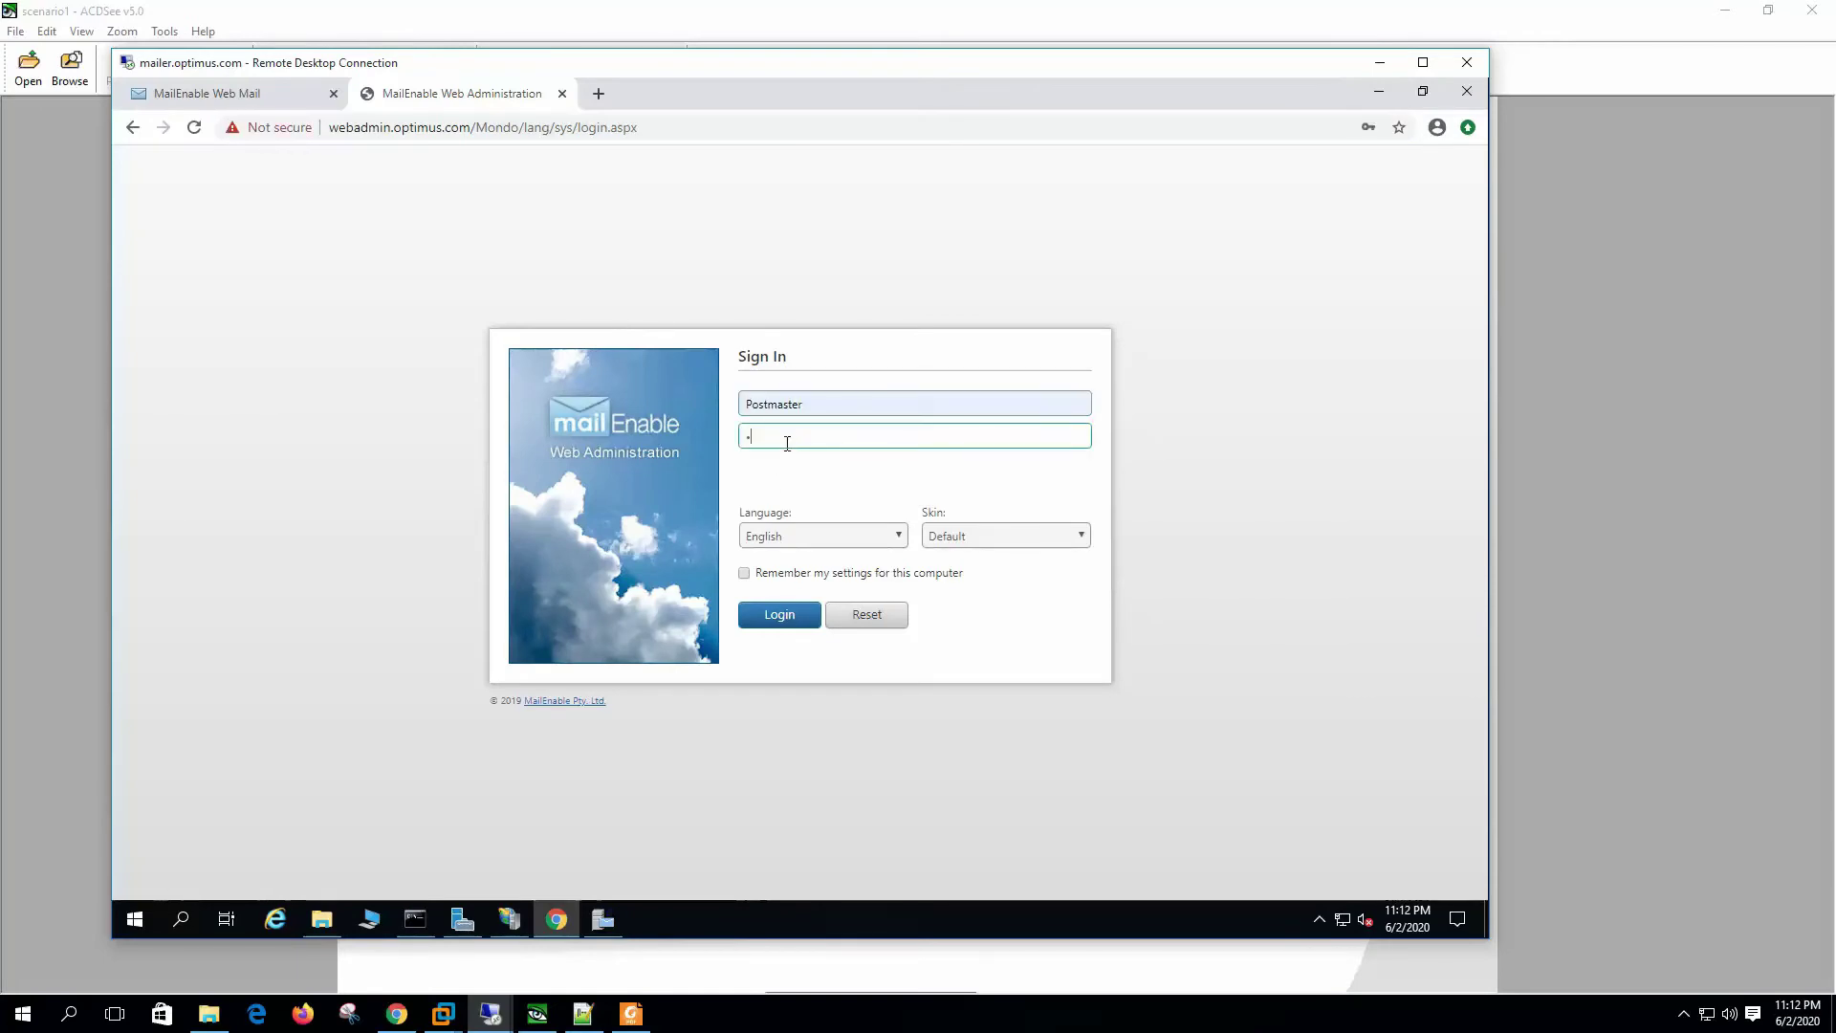
key("Return")
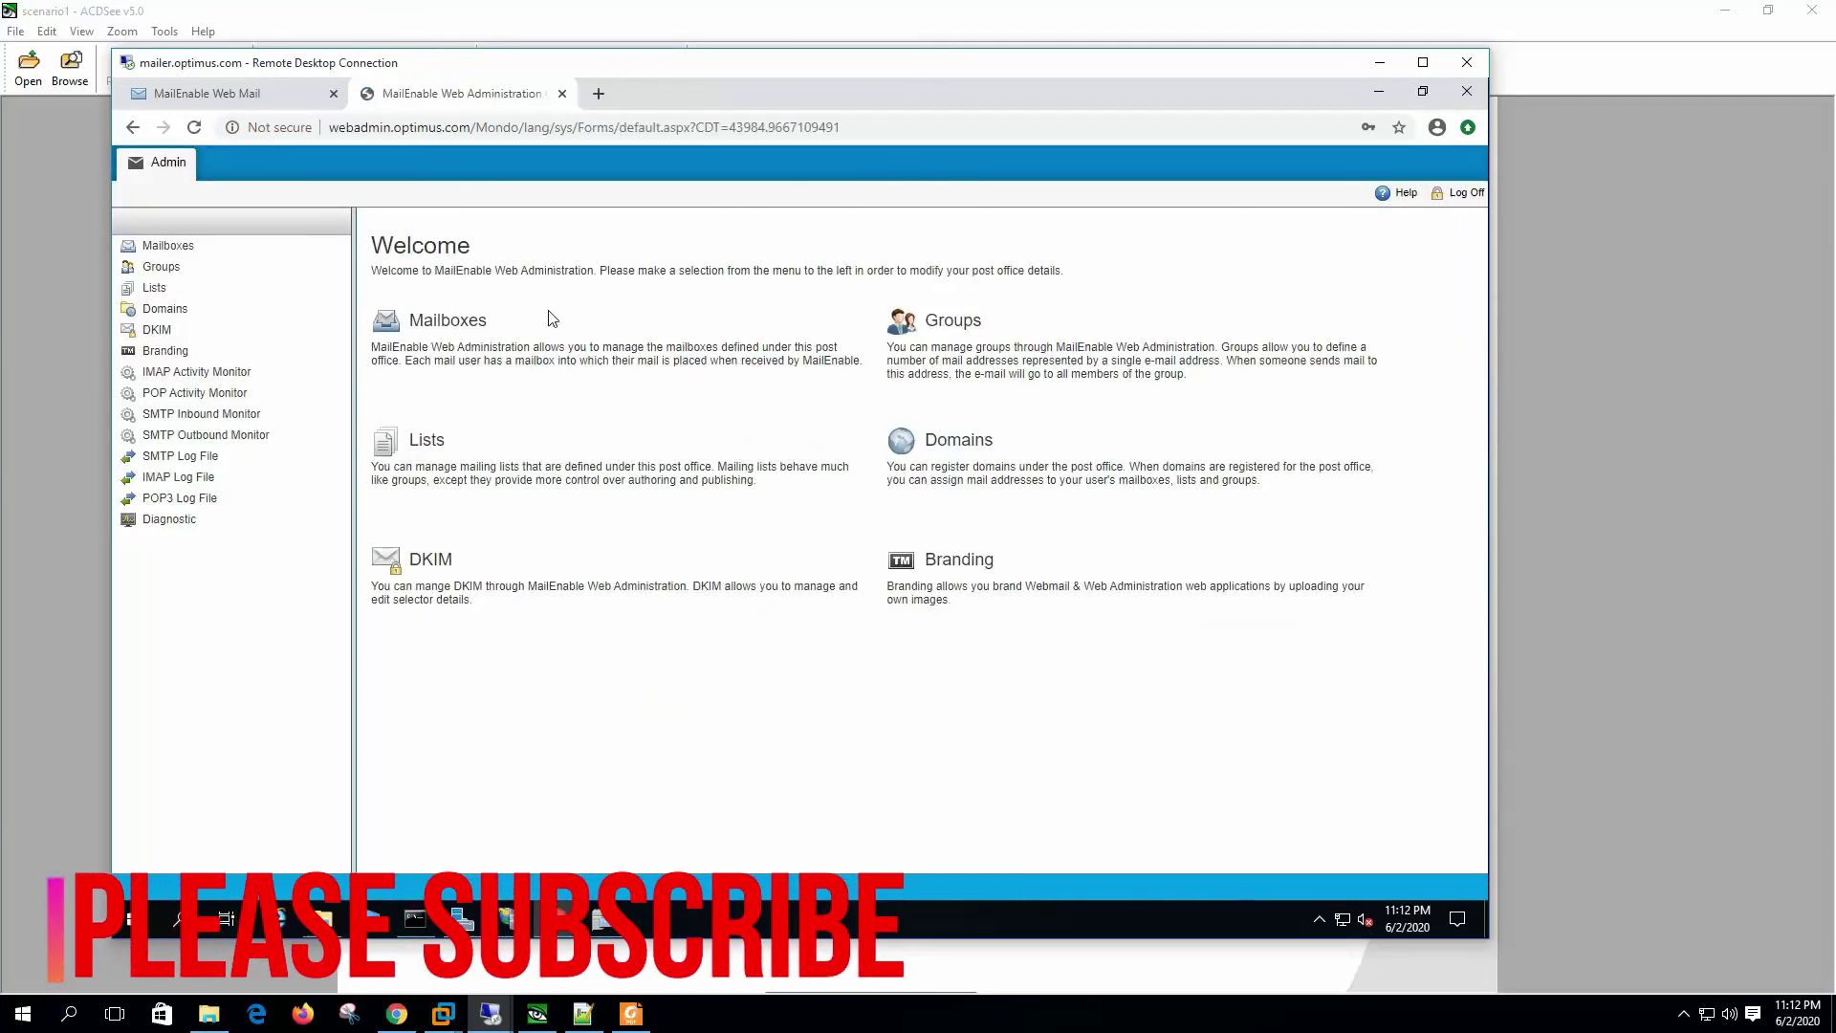
Step: Browse Mailboxes (cancelling a new mailbox), Groups, Lists, Domains, DKIM and Branding
left_click(169, 247)
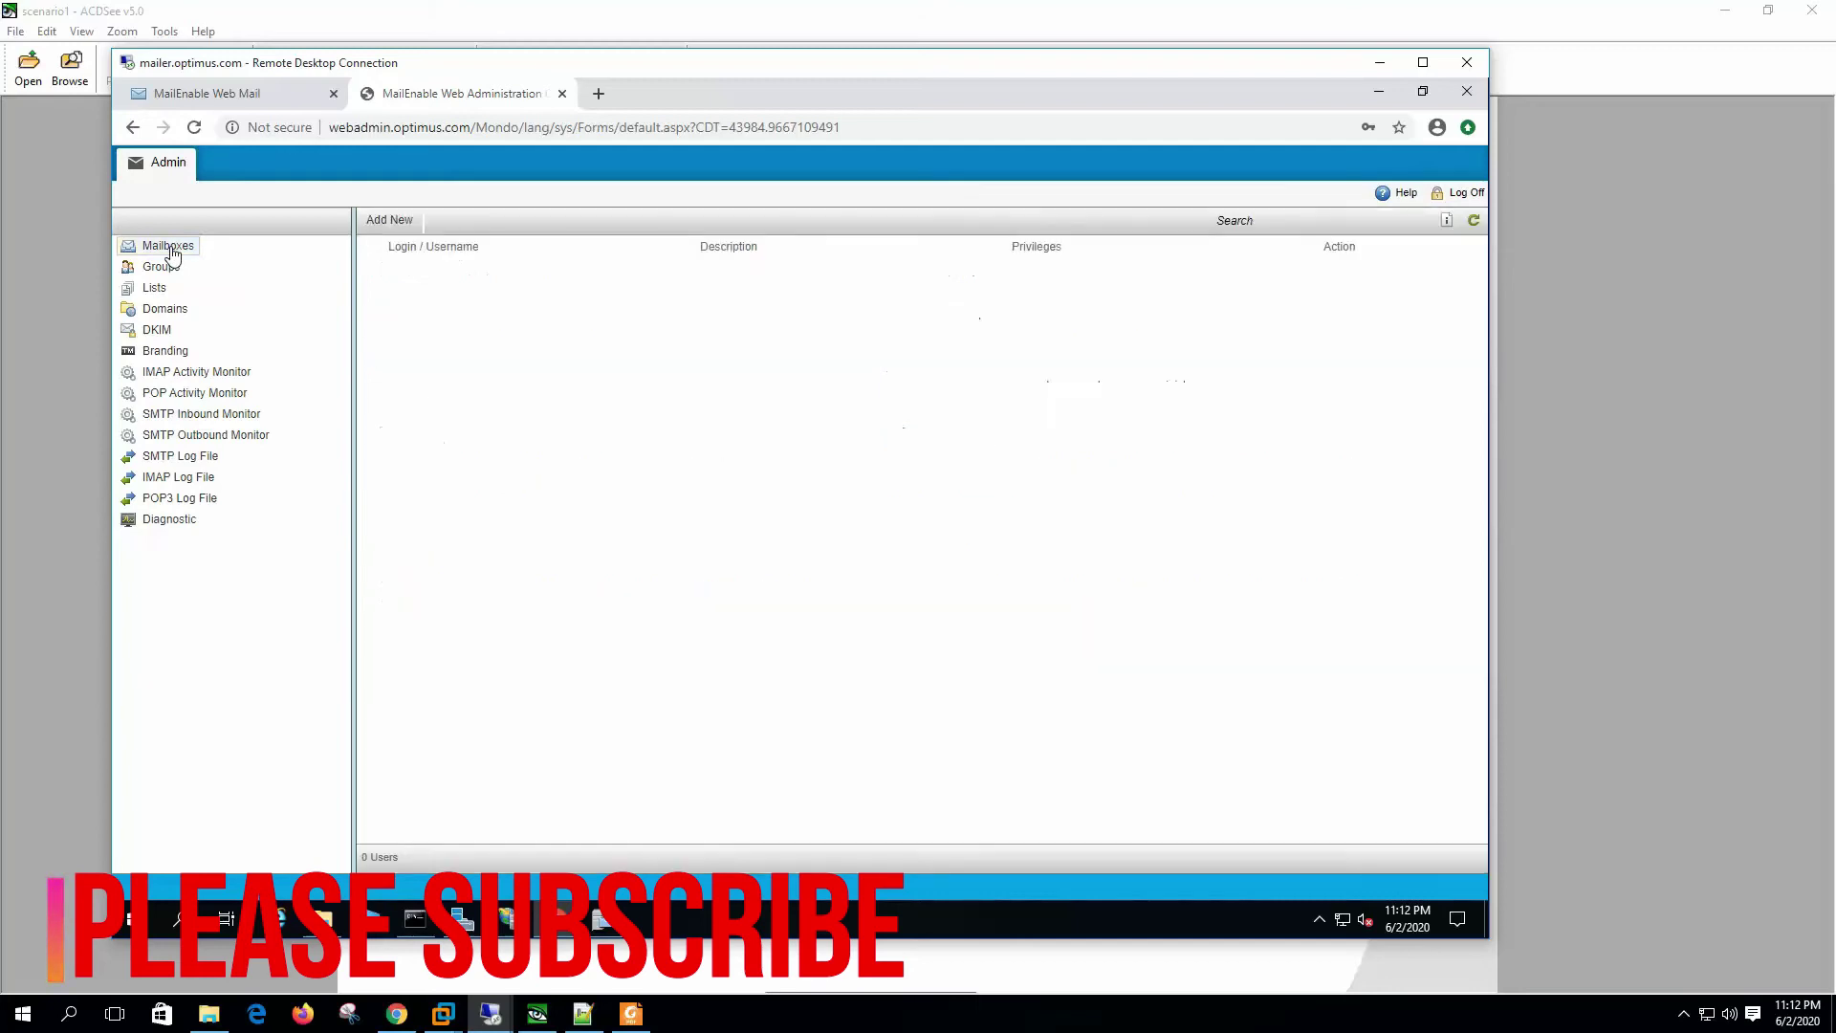
left_click(394, 220)
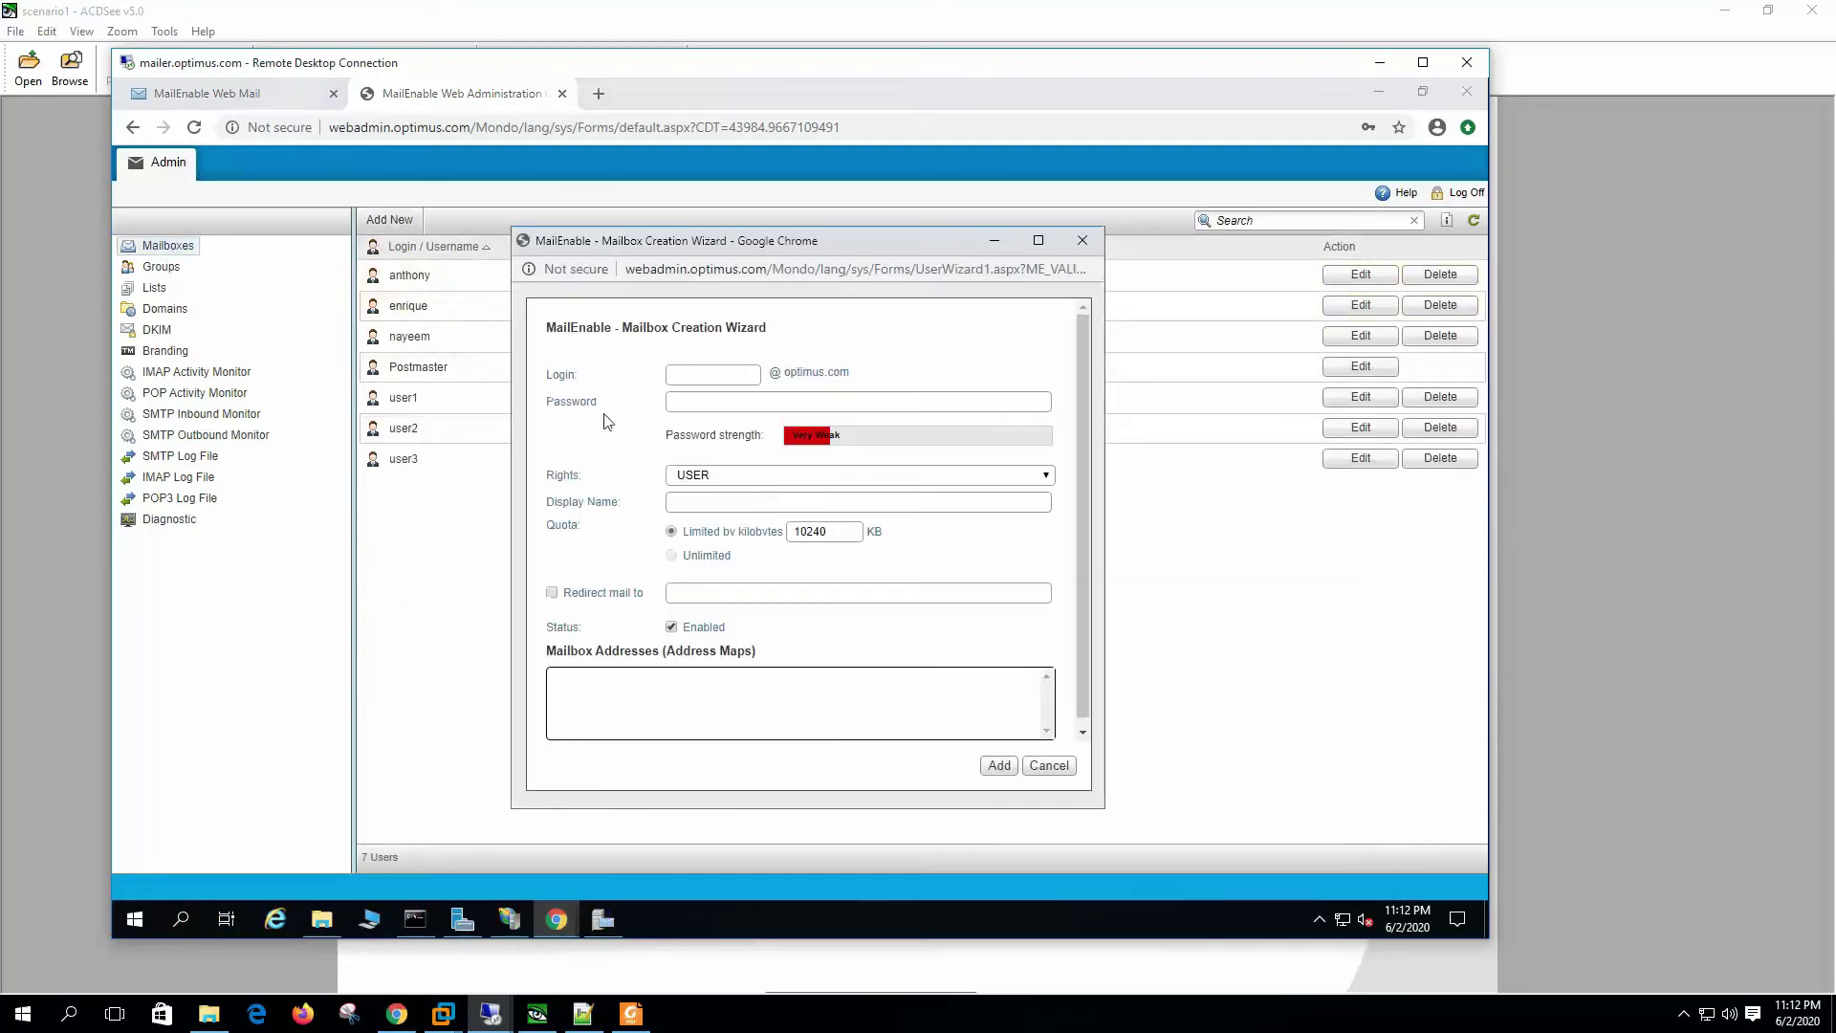
left_click(1050, 766)
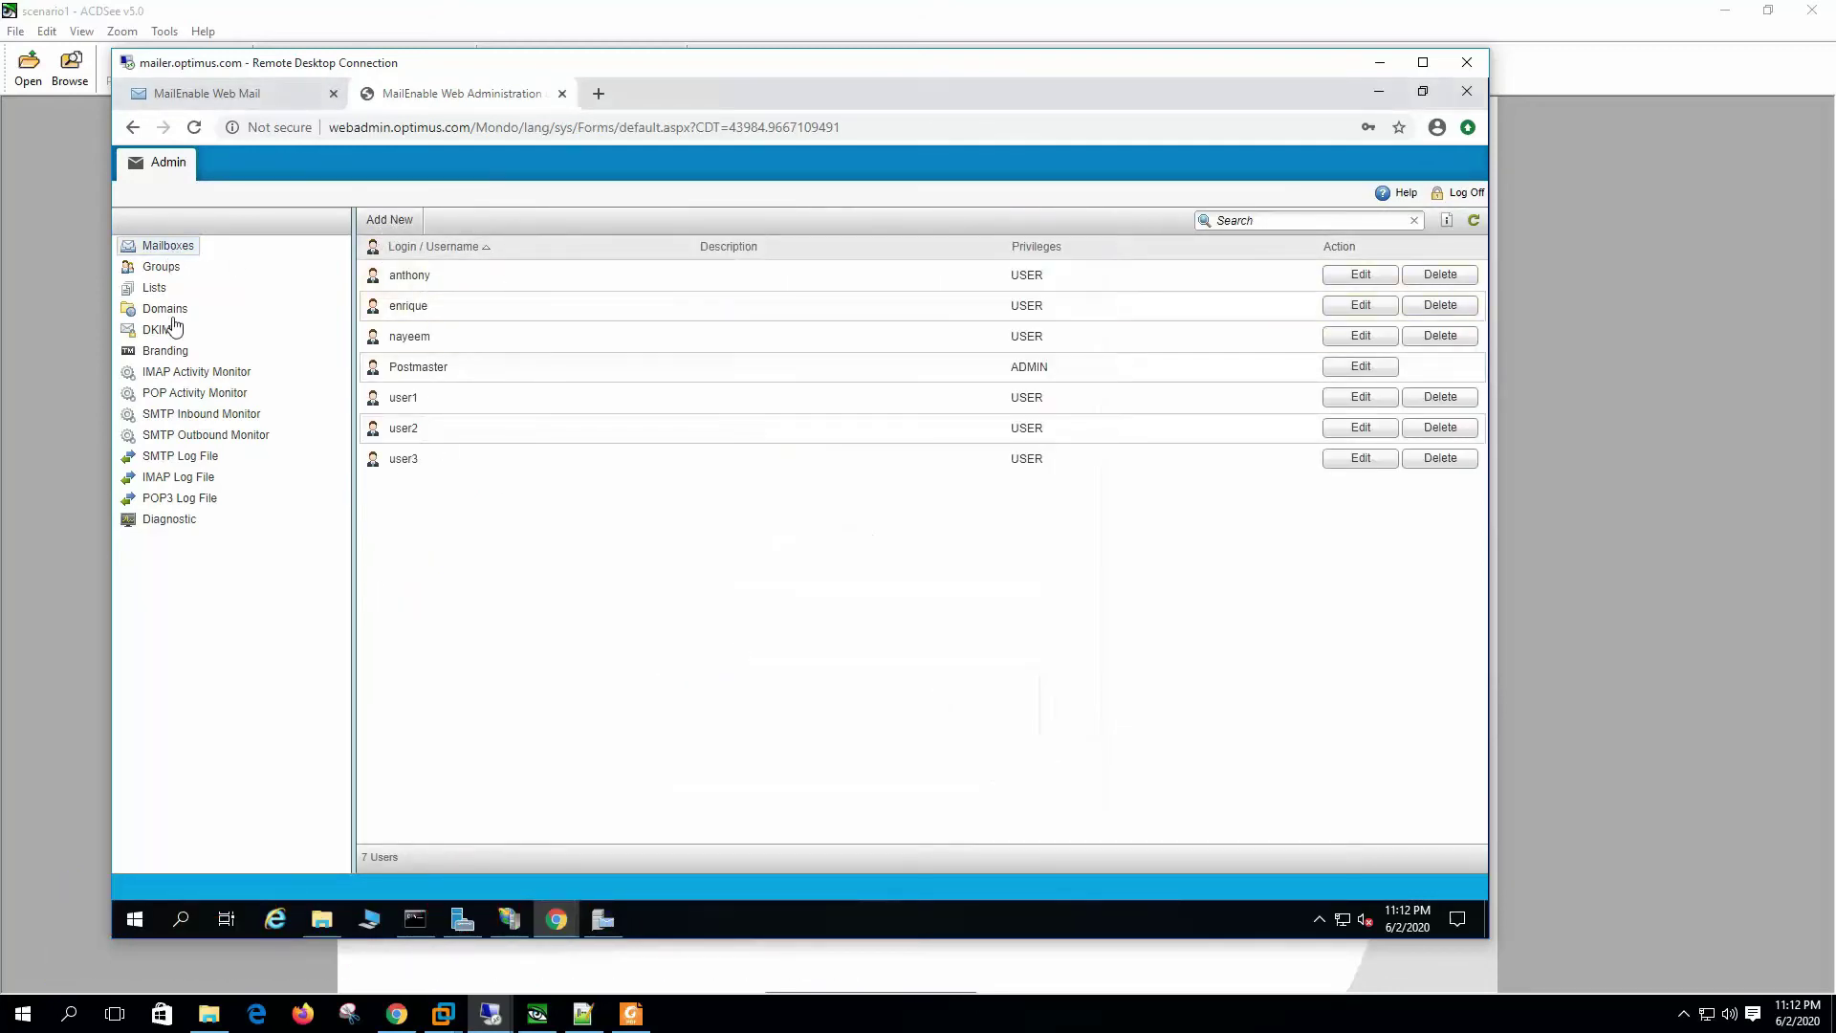
left_click(160, 268)
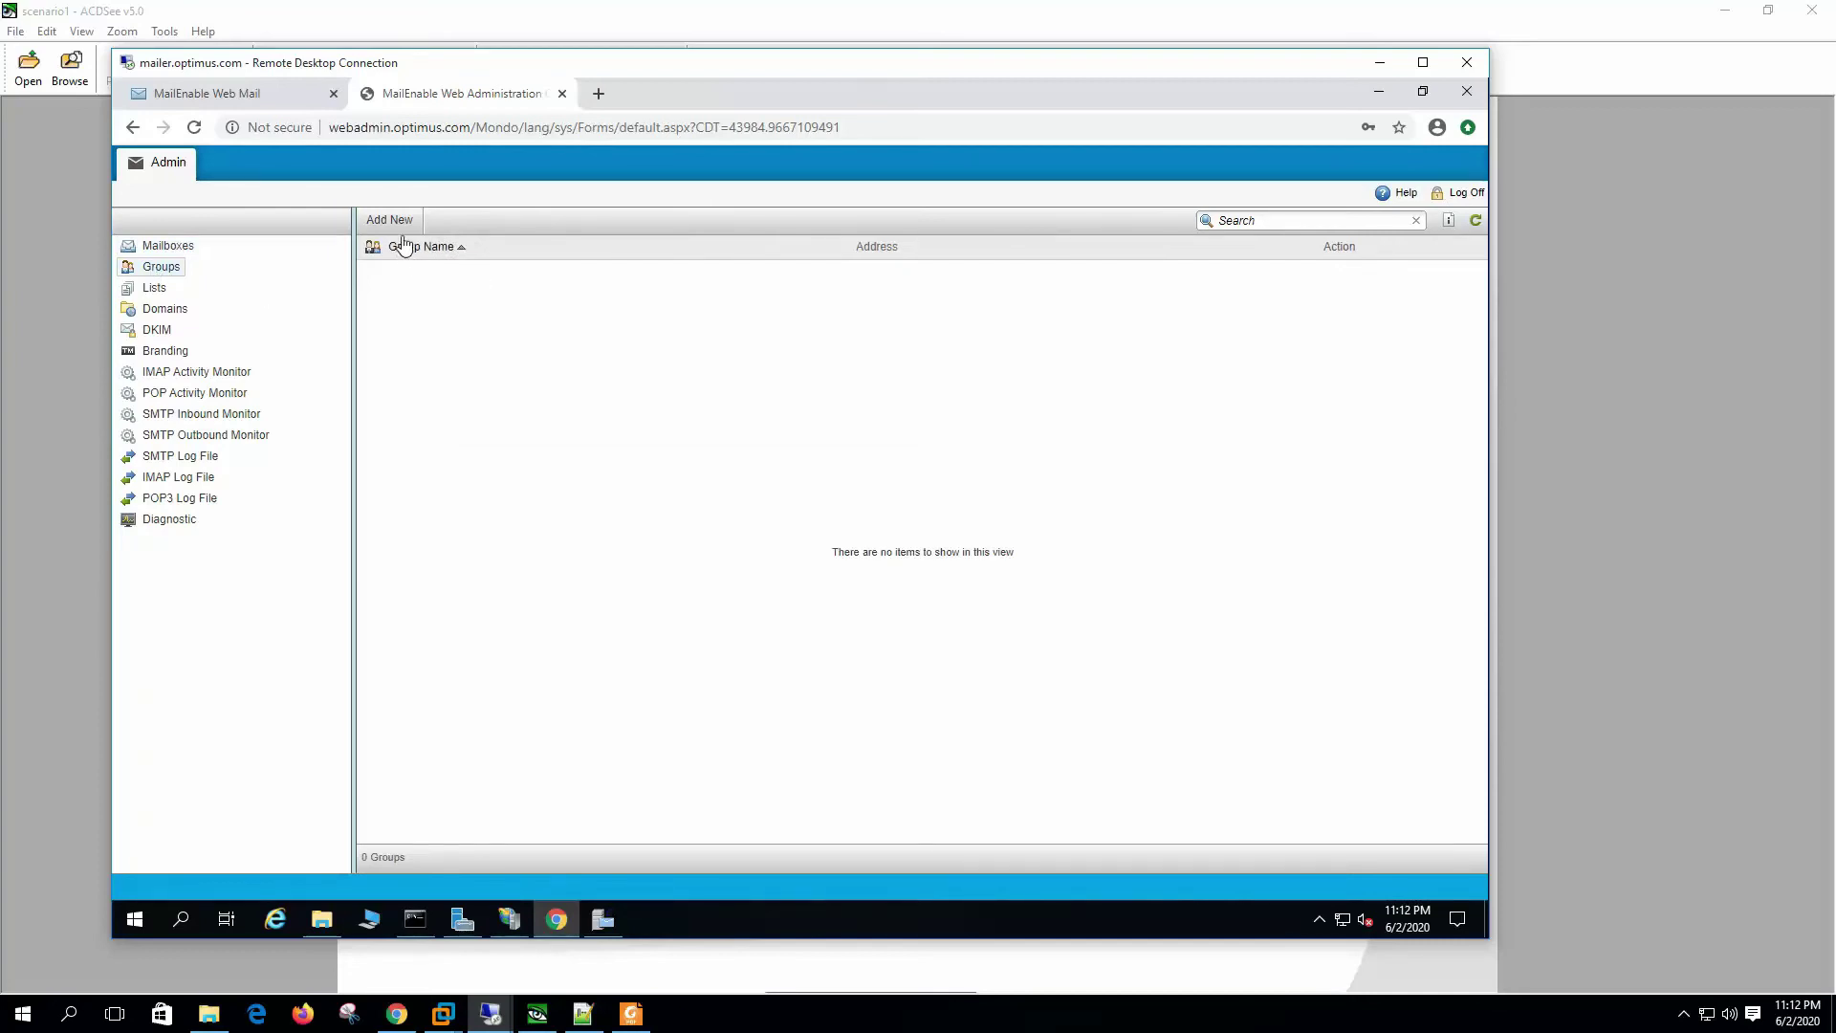
left_click(159, 290)
left_click(165, 310)
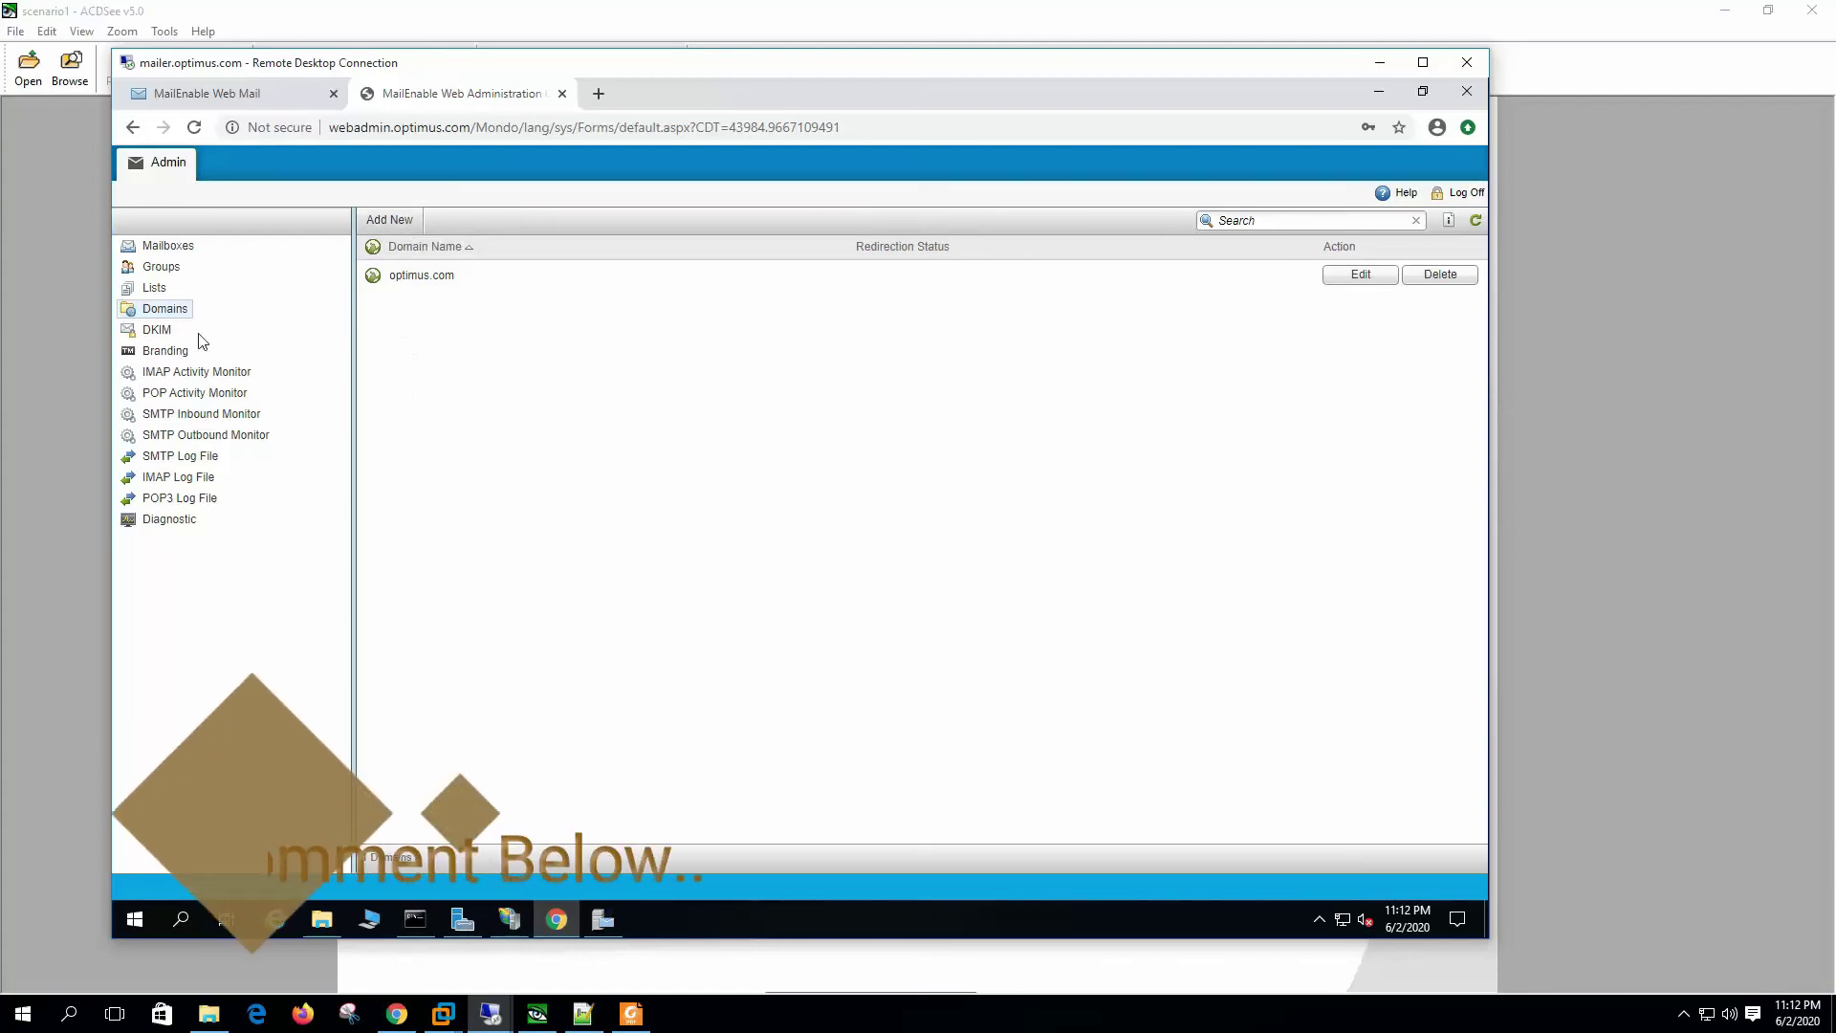
left_click(156, 330)
left_click(162, 354)
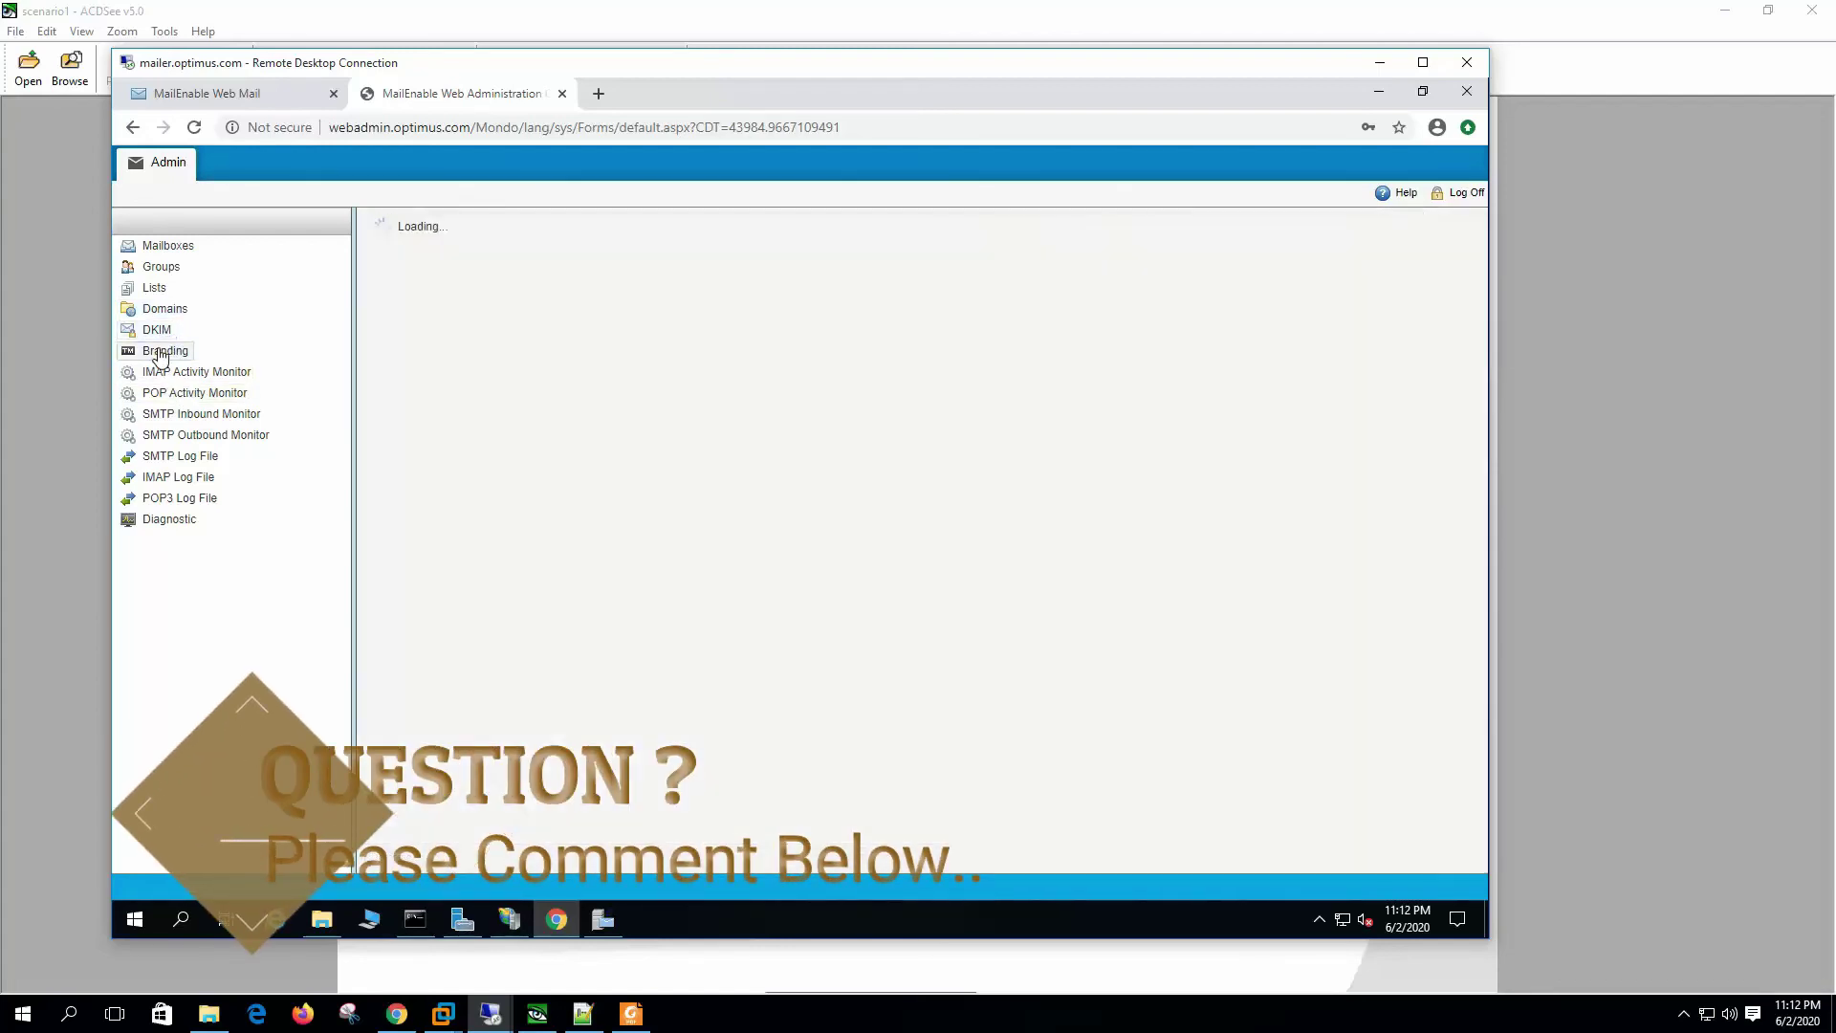
Step: View the IMAP, POP and SMTP activity monitors and SMTP log files, ending on Mailboxes
left_click(227, 375)
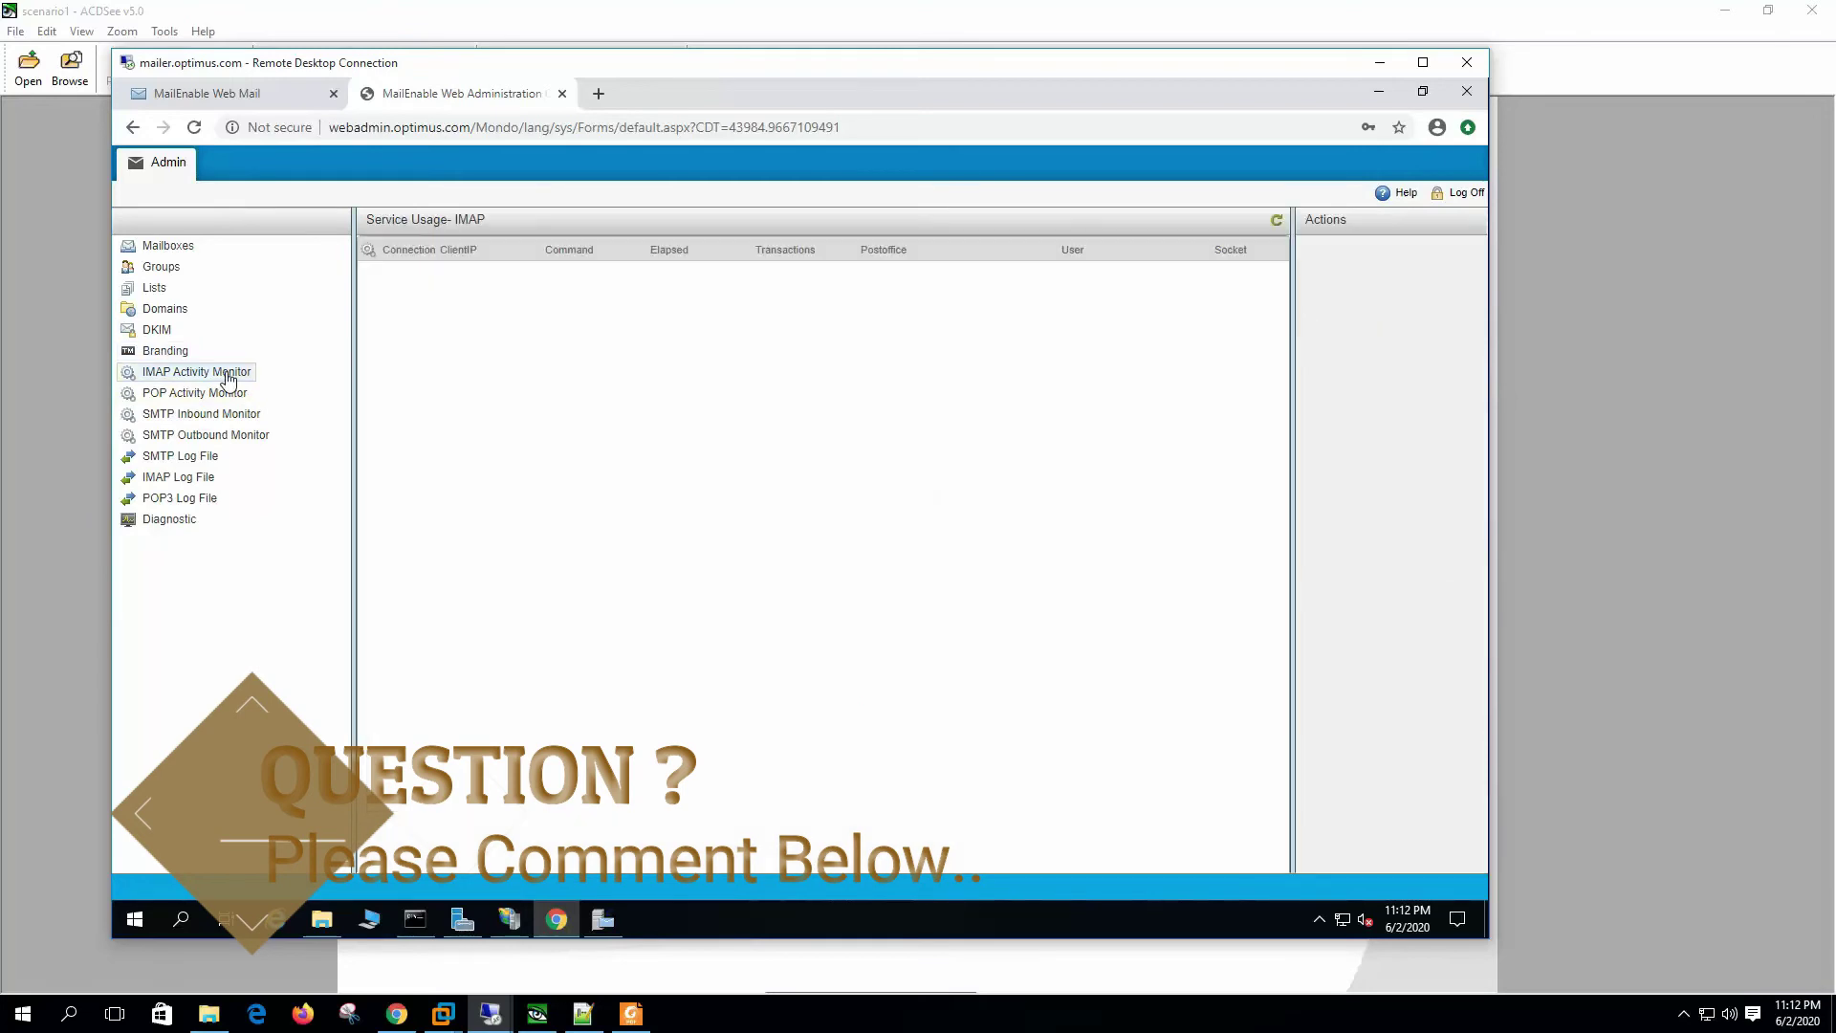
left_click(218, 394)
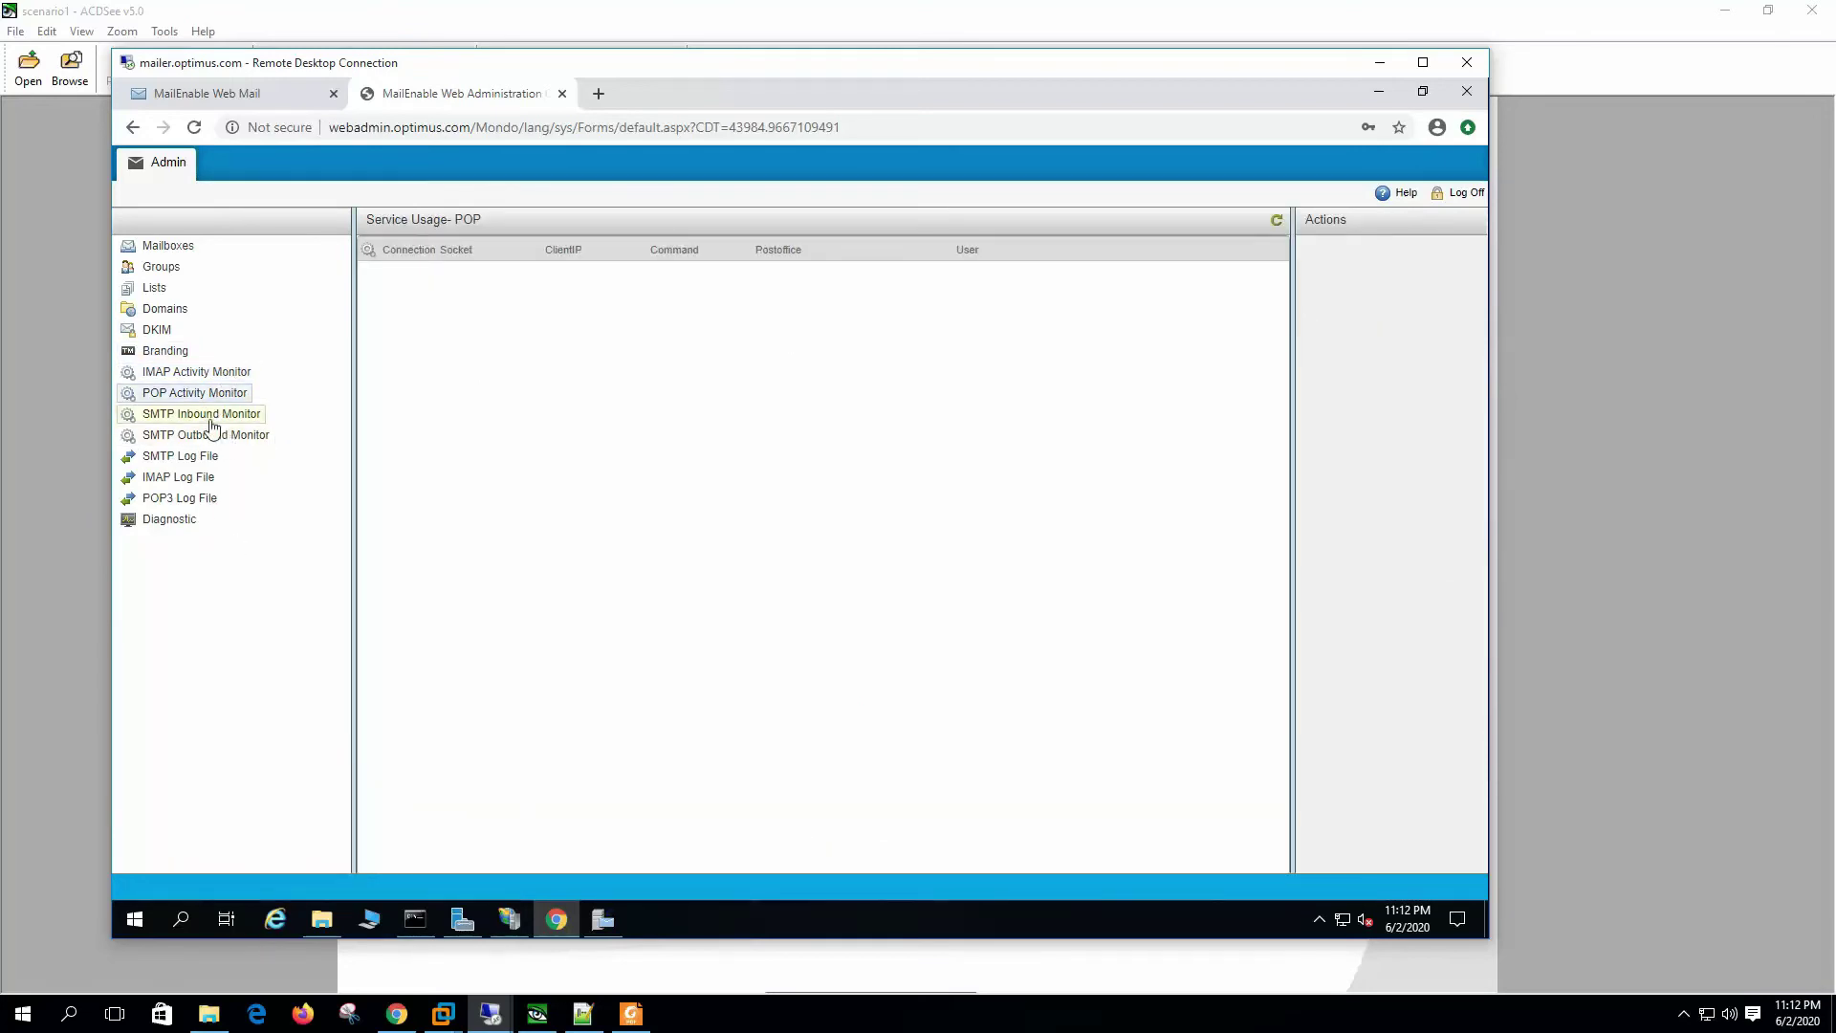
left_click(213, 418)
left_click(195, 436)
left_click(216, 457)
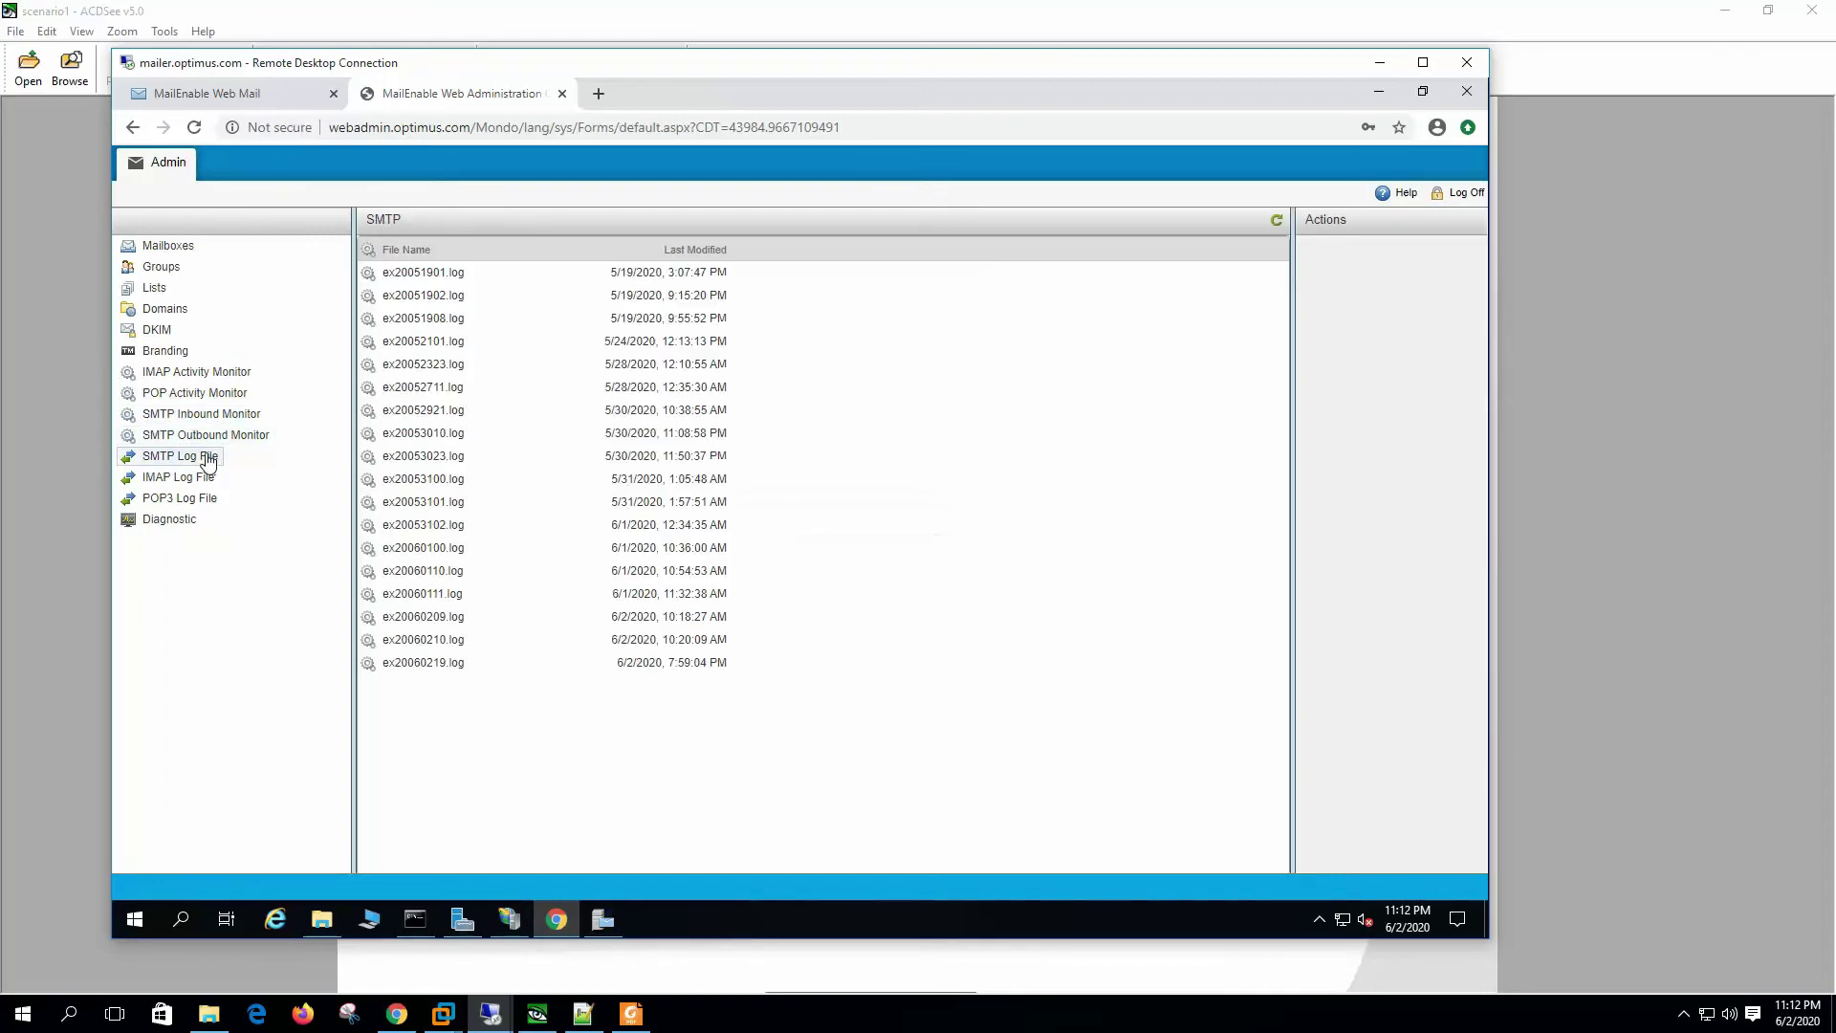
left_click(203, 478)
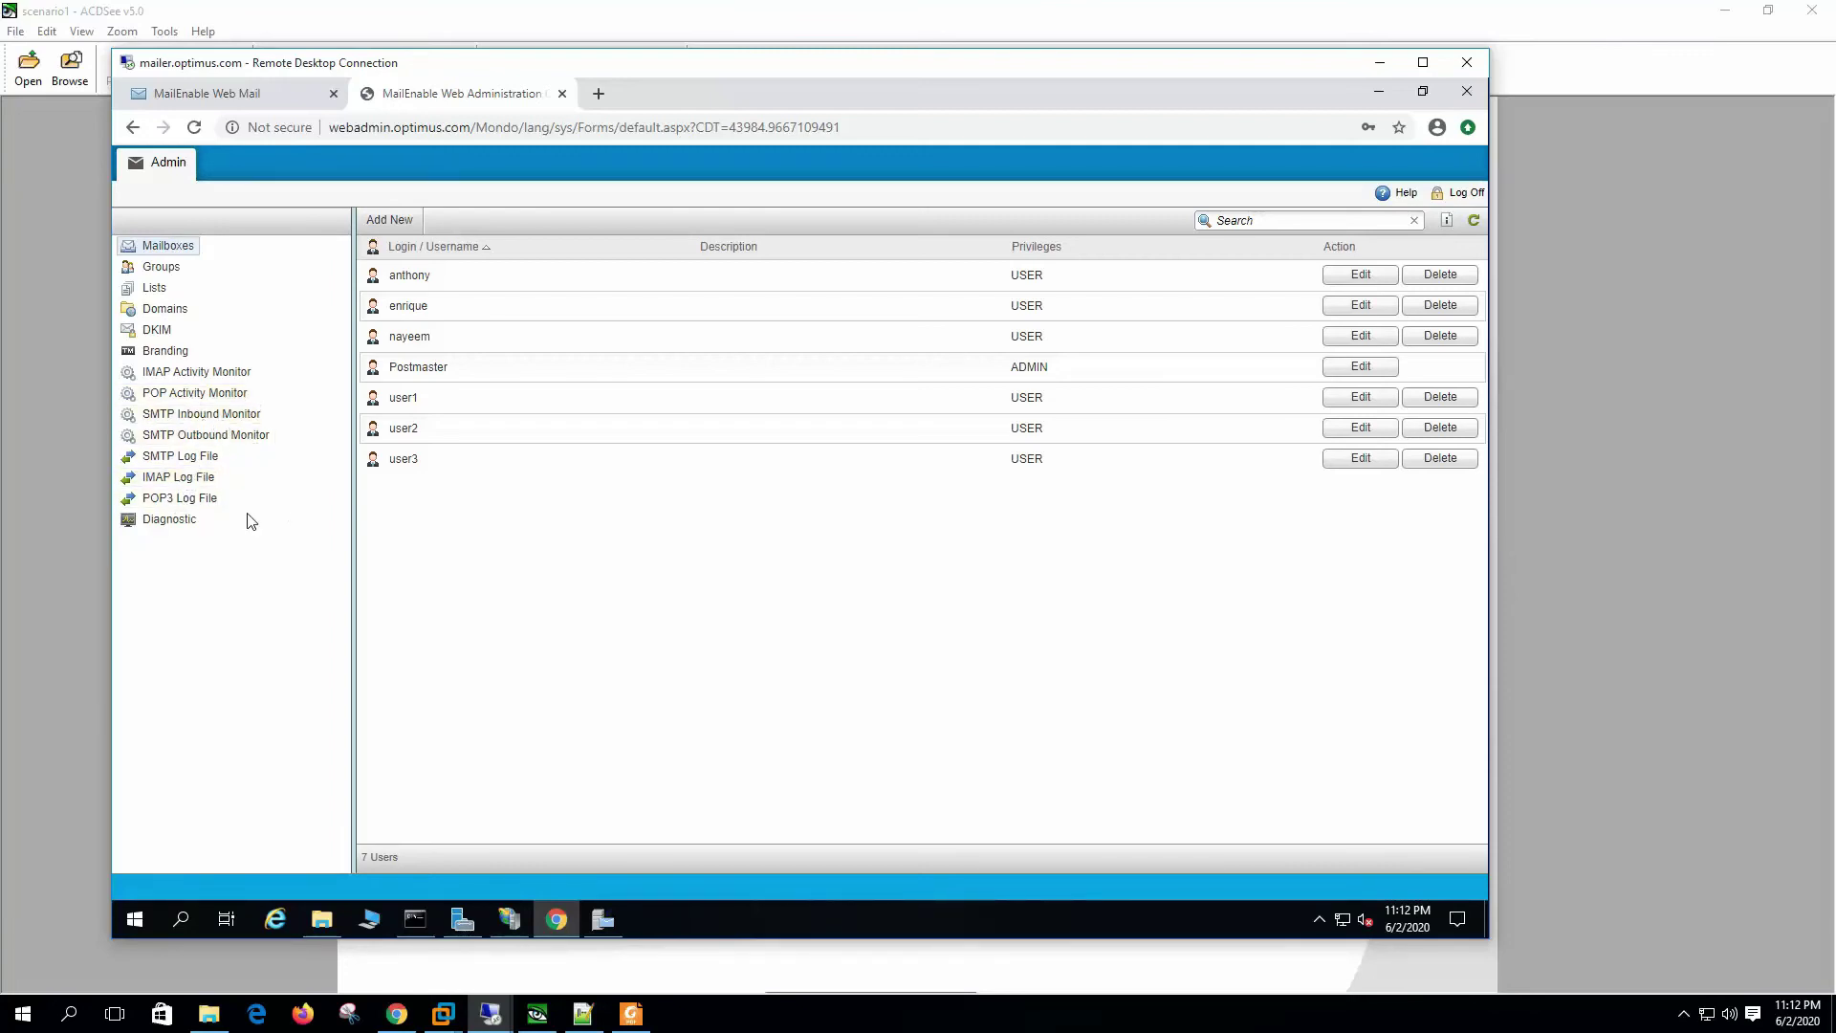
left_click(165, 308)
left_click(168, 246)
key("alt+Tab")
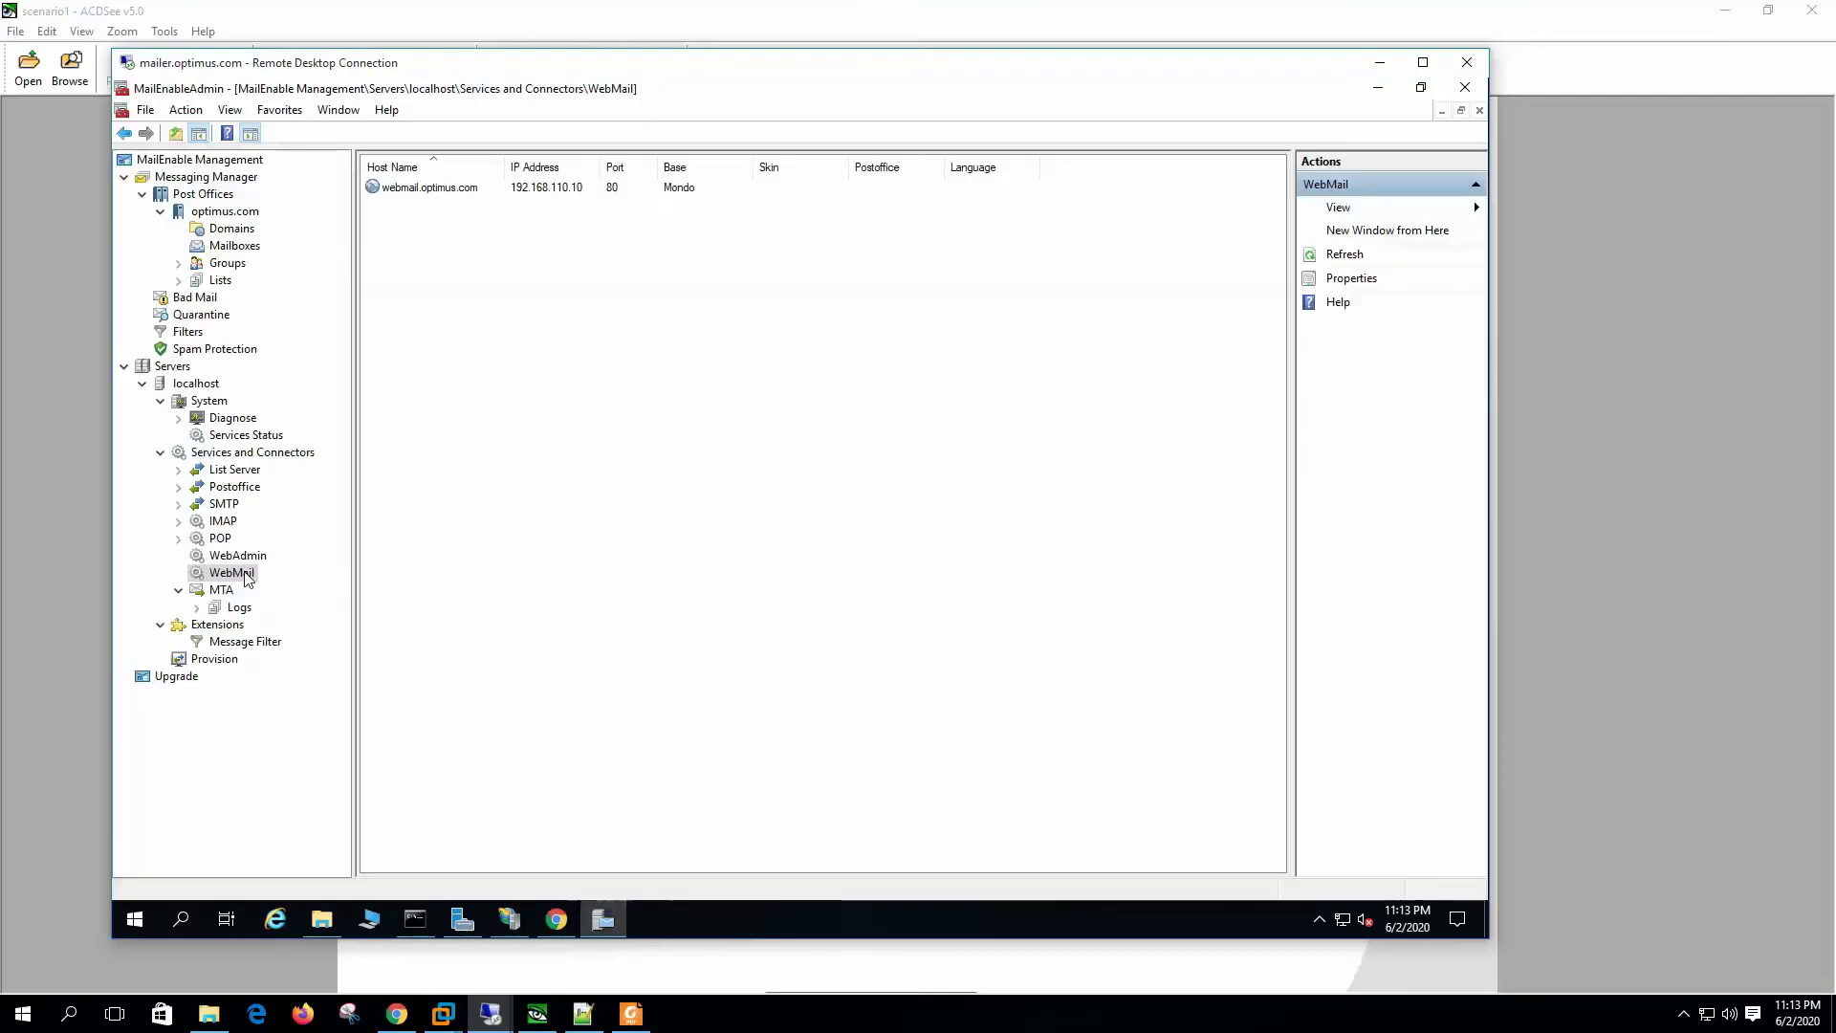
Step: In WebMail Properties, enable user redirections, Show branded logos and Enable media player
right_click(247, 578)
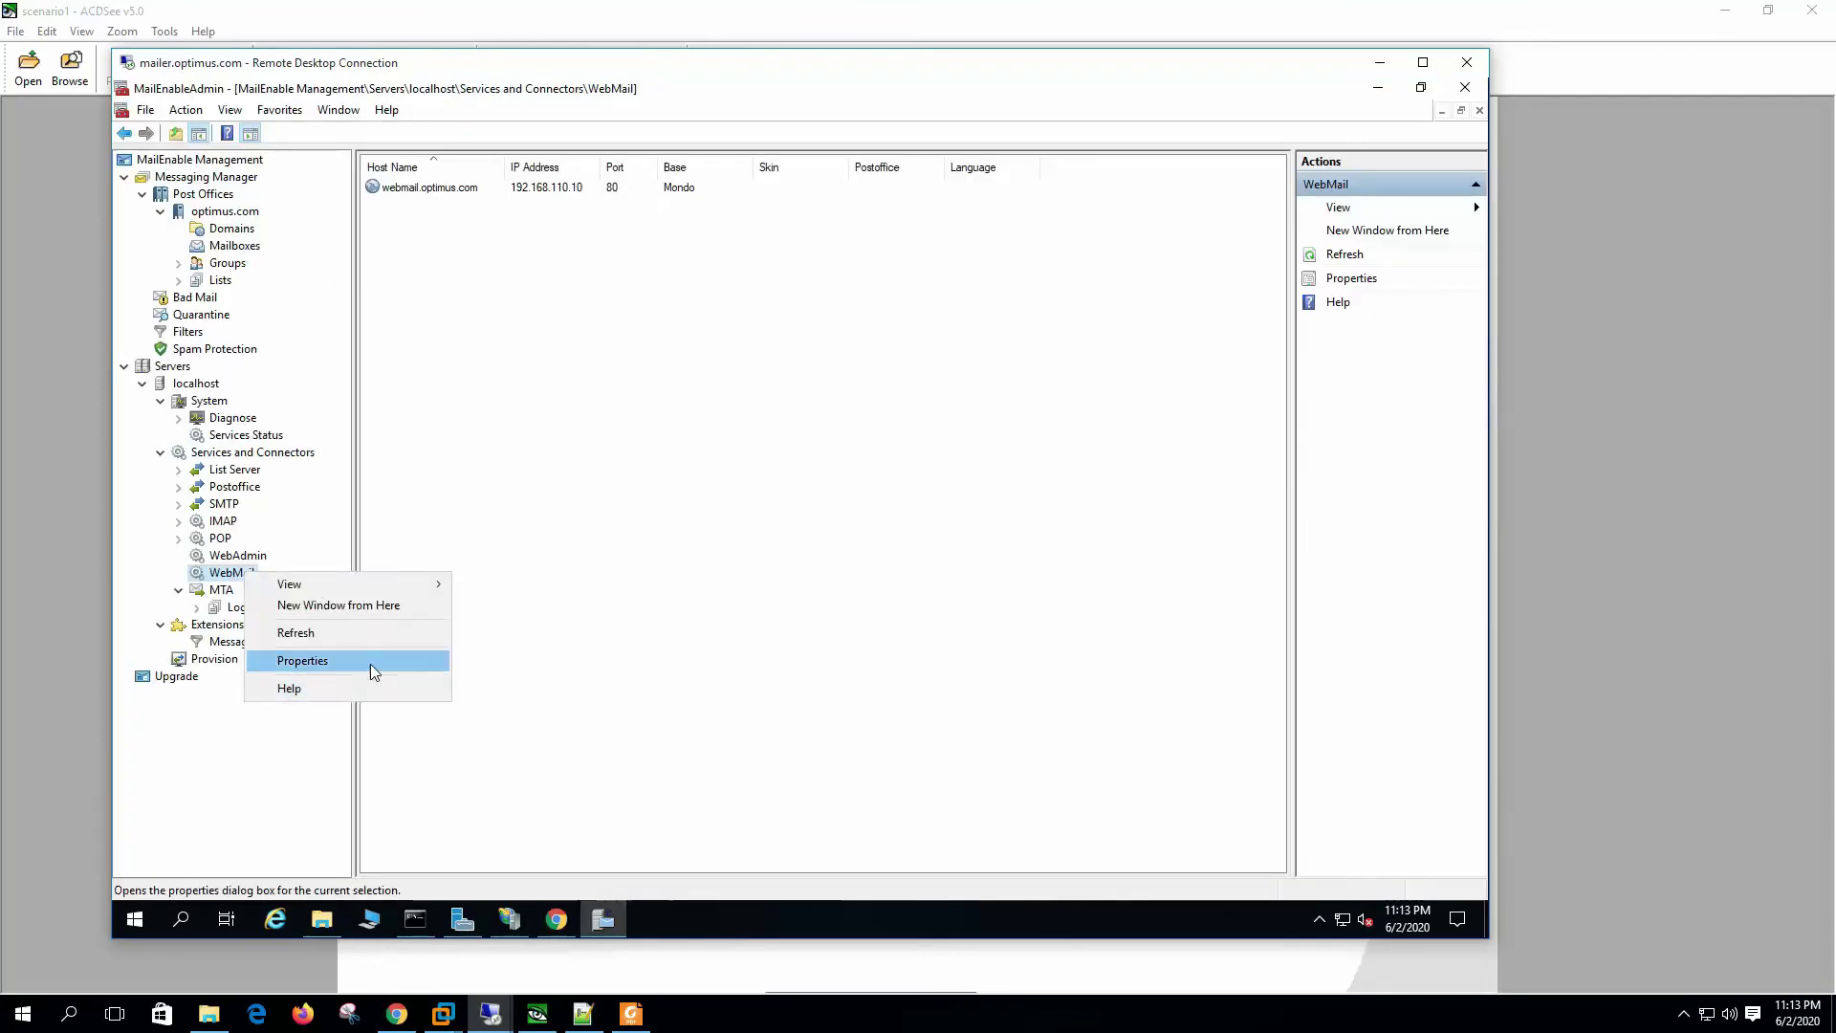
left_click(374, 664)
left_click_drag(634, 196, 548, 235)
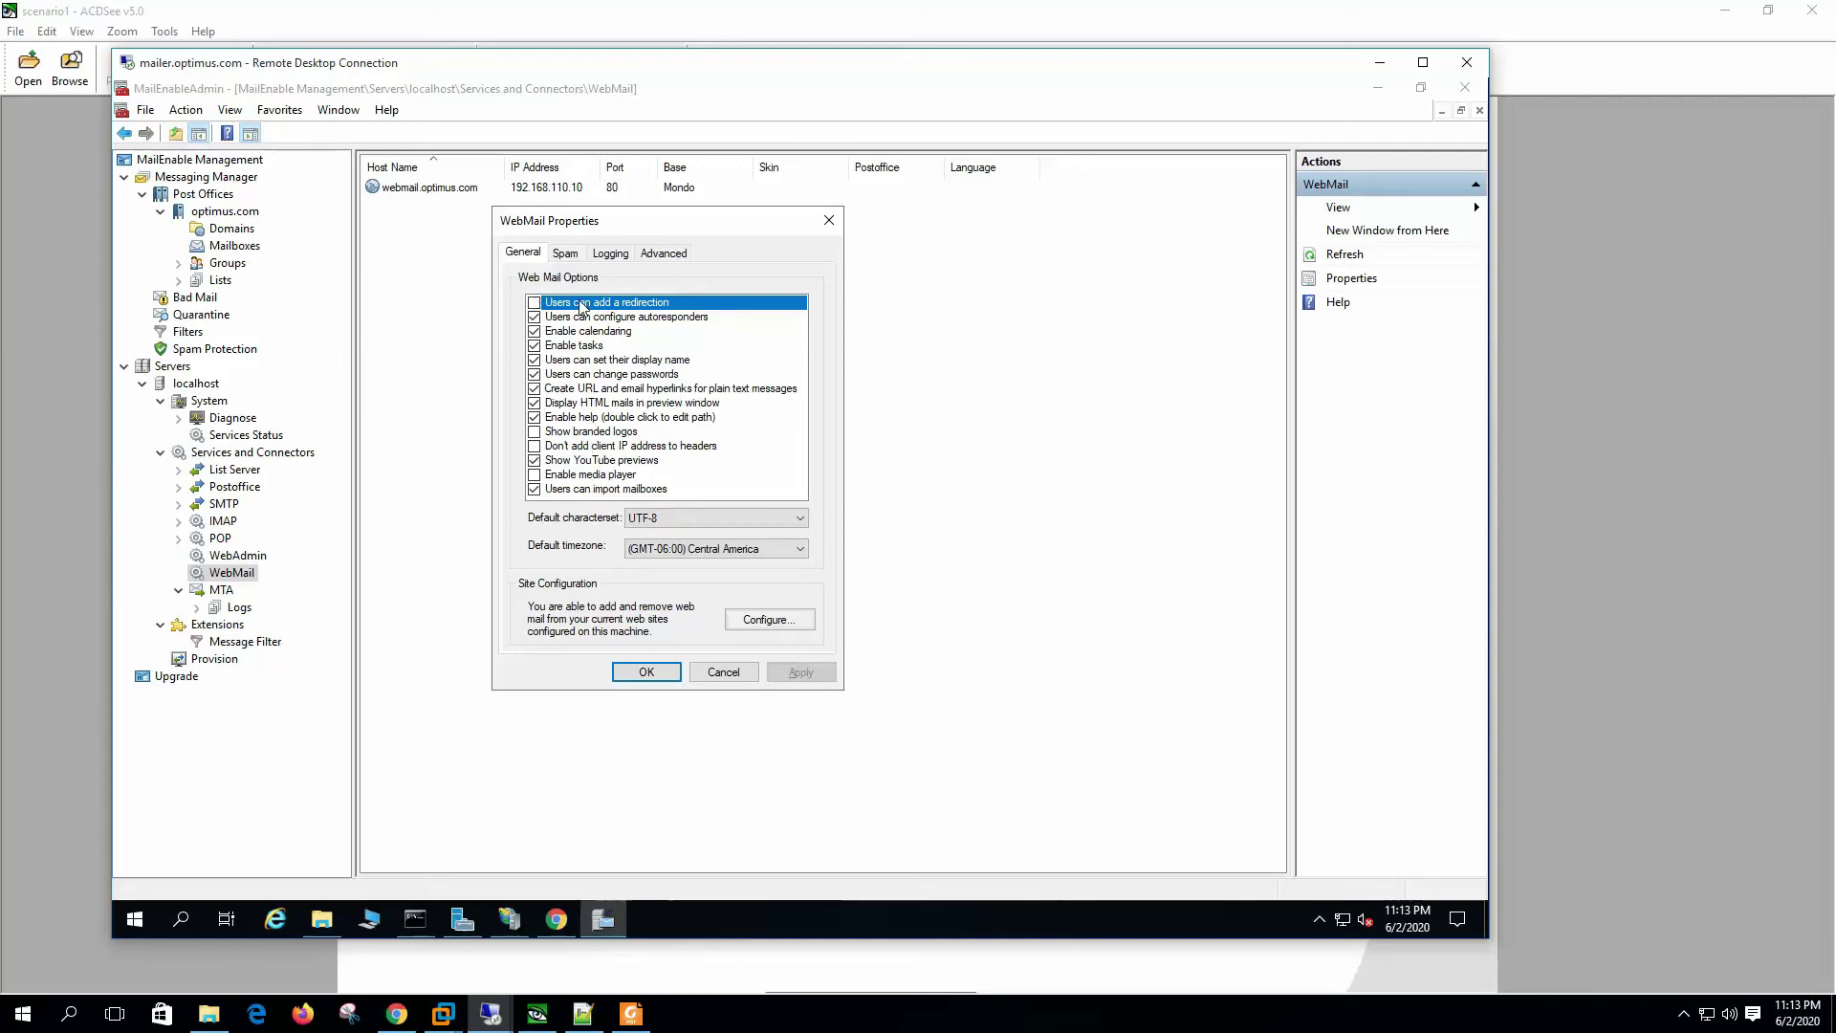
left_click(533, 303)
left_click(549, 433)
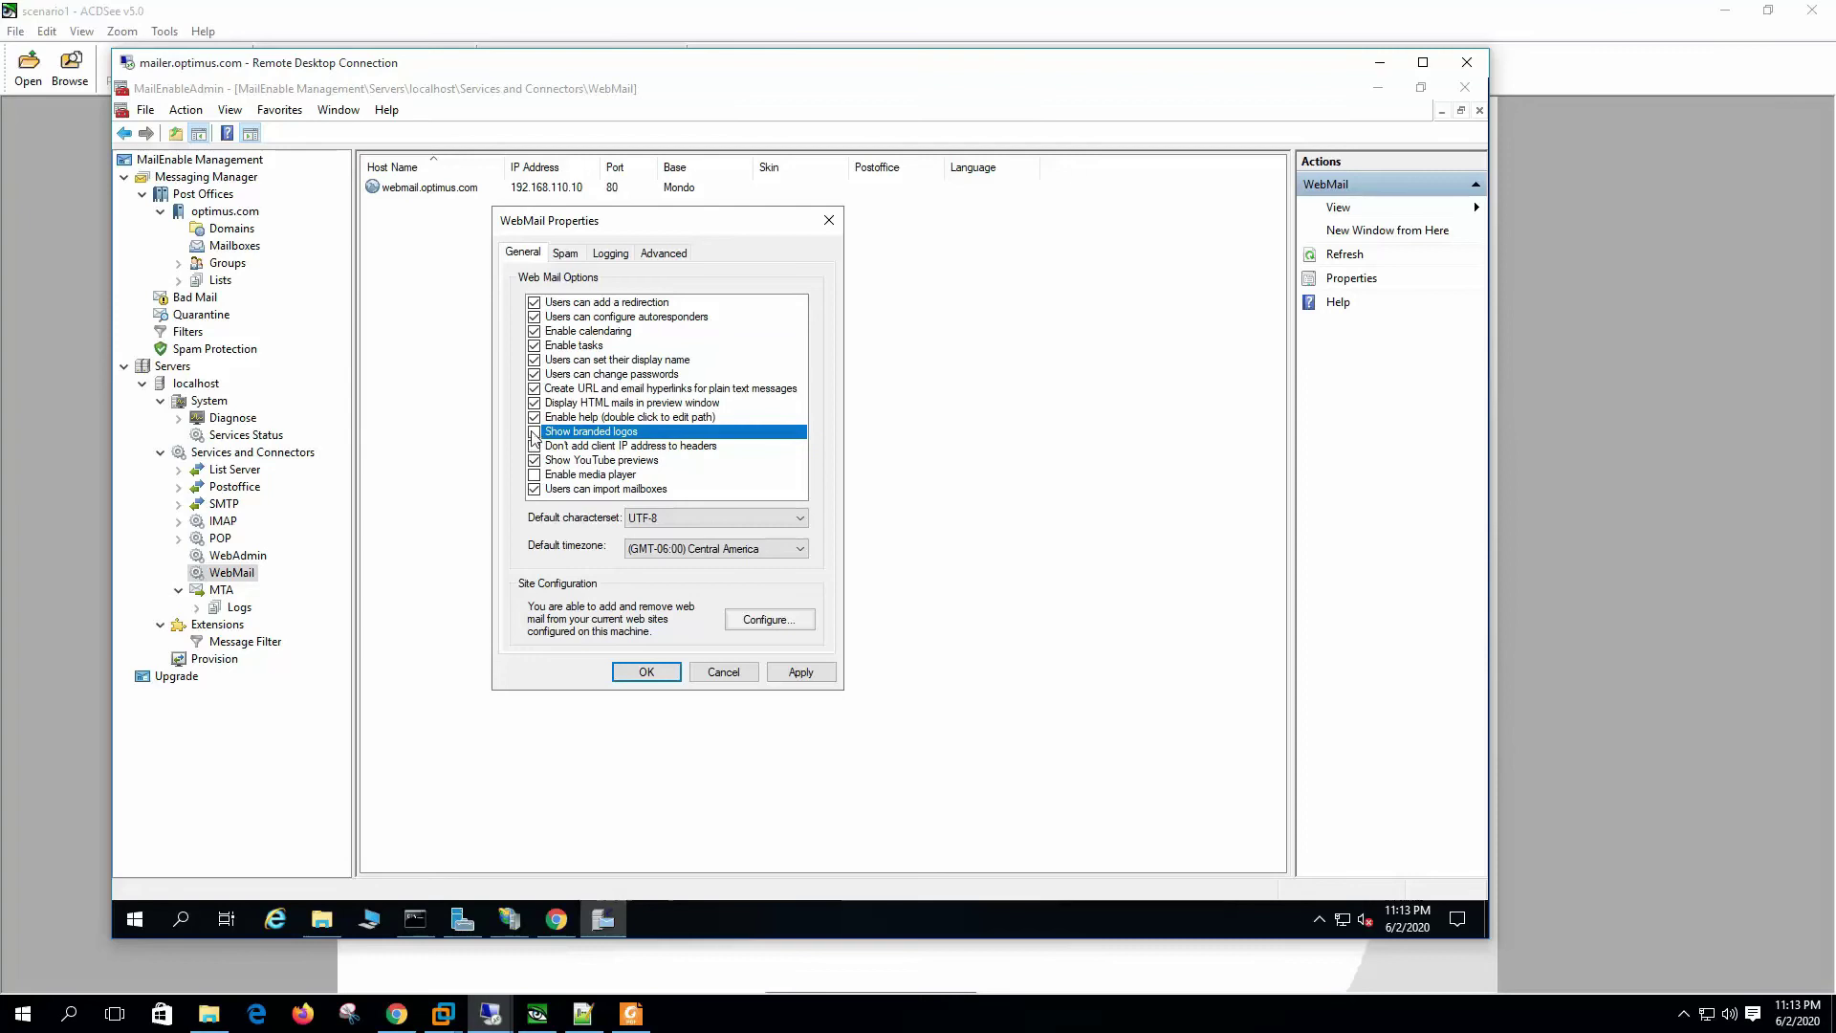
left_click(534, 432)
left_click(533, 475)
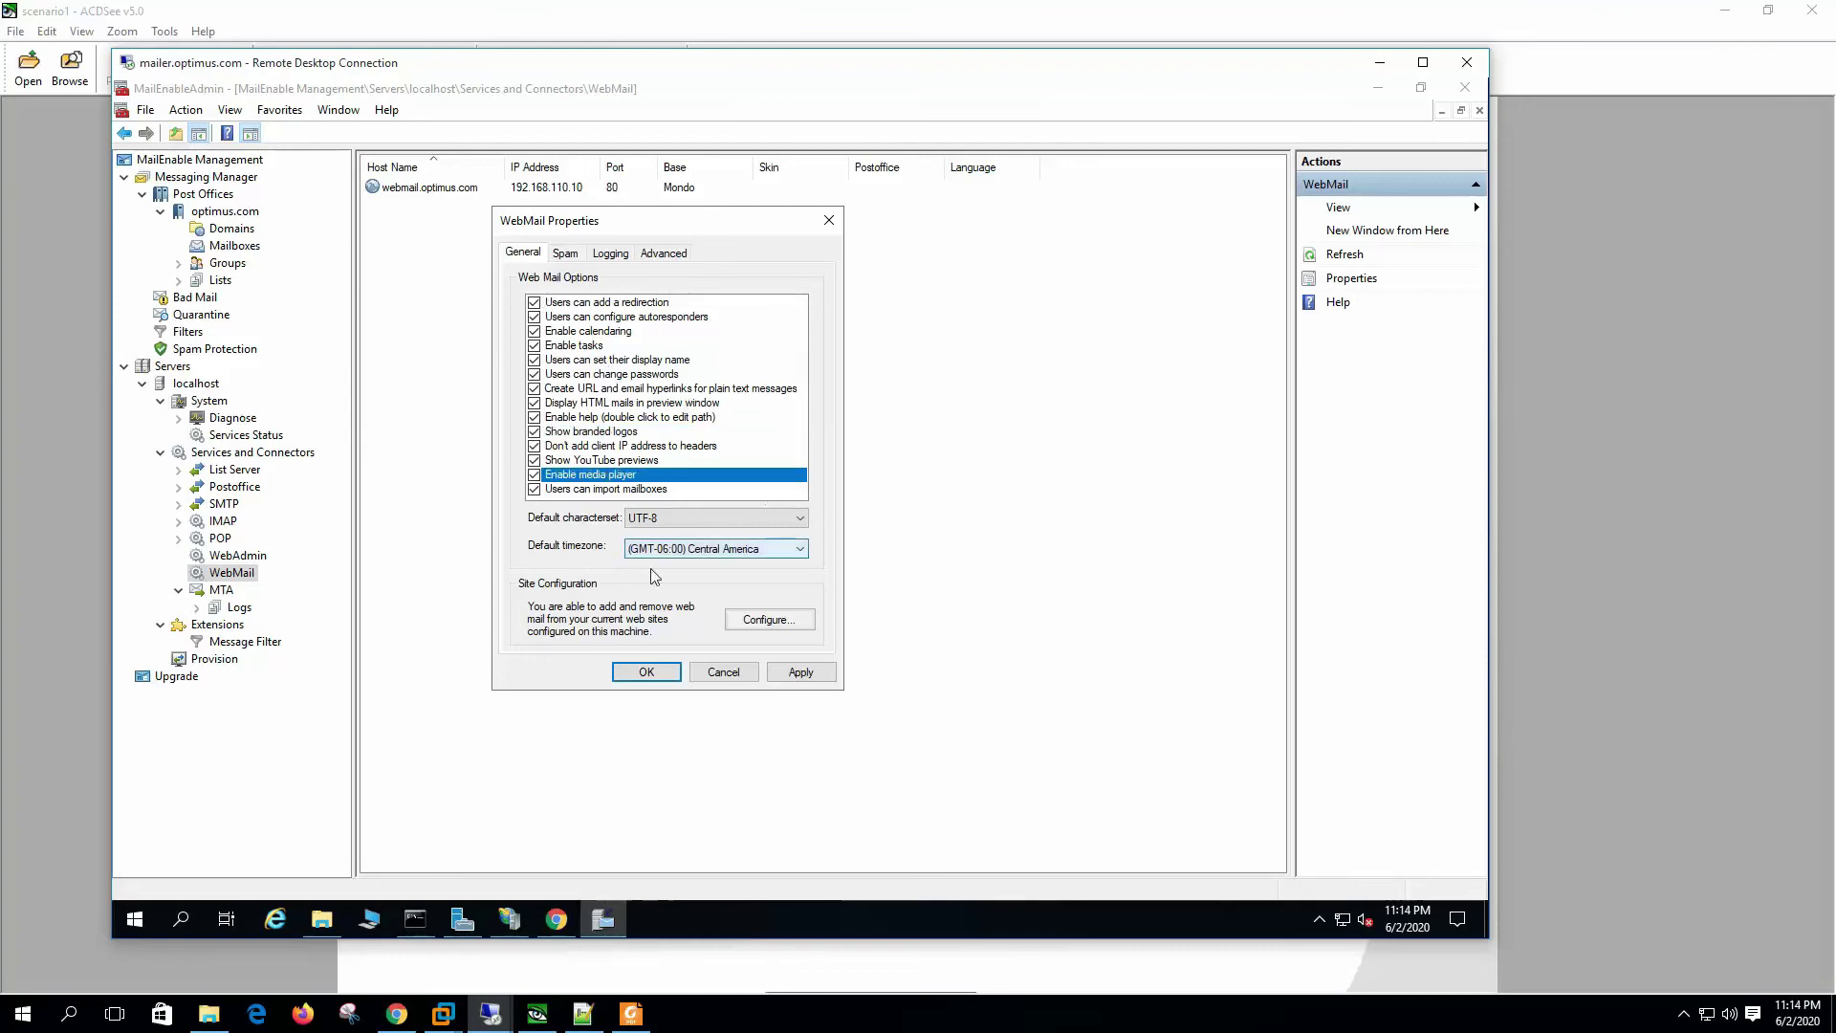
Step: Confirm WebMail is installed on the IIS Default Web Site
left_click(804, 623)
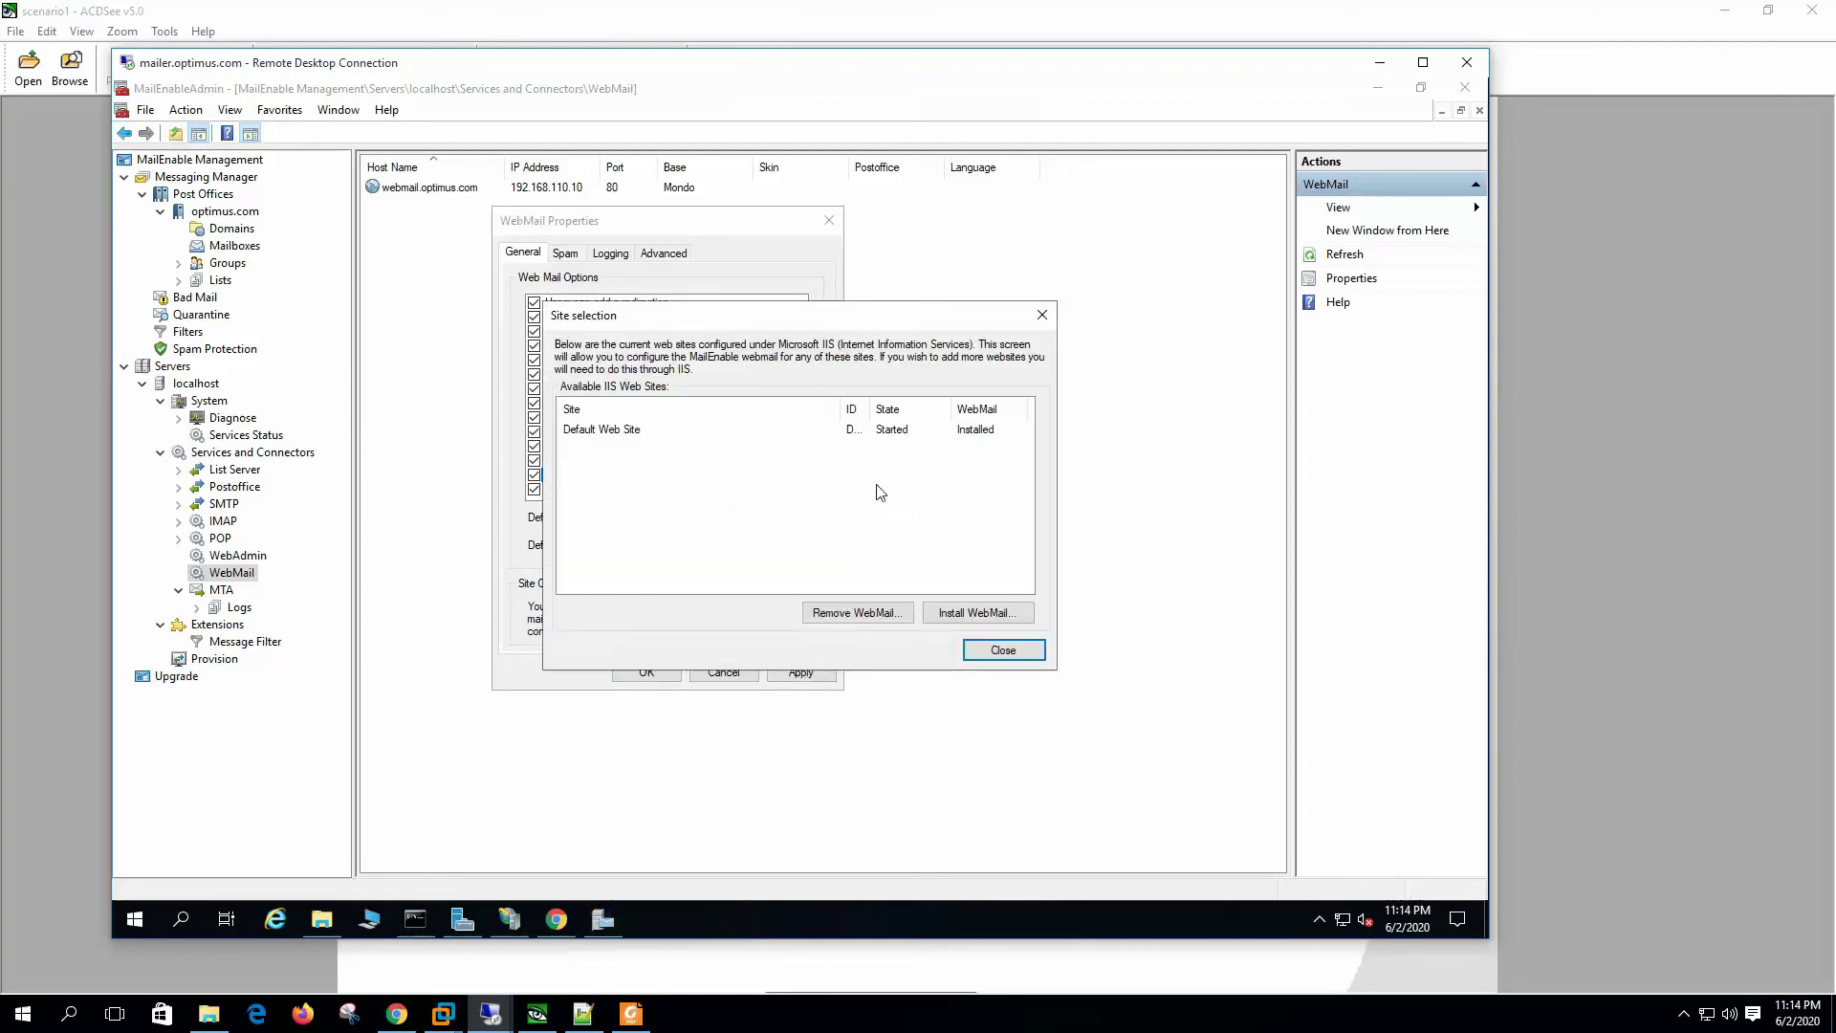
left_click_drag(868, 408, 916, 409)
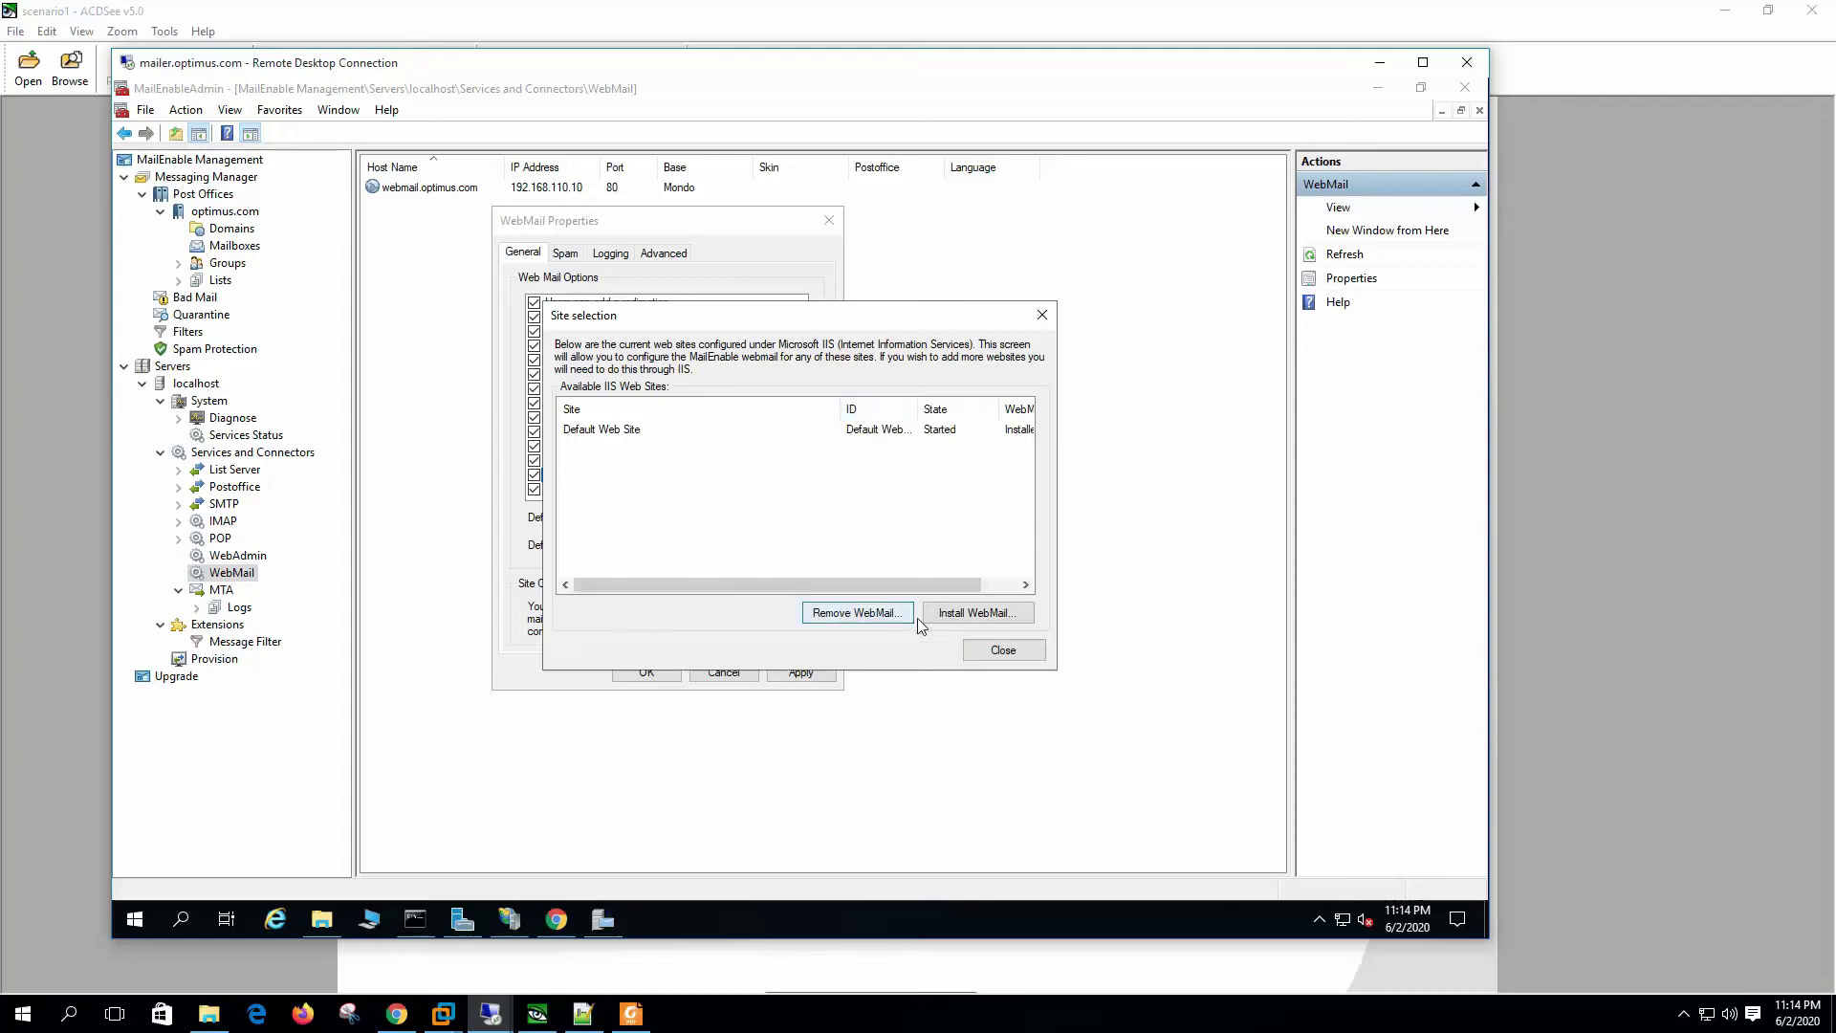
left_click(1004, 651)
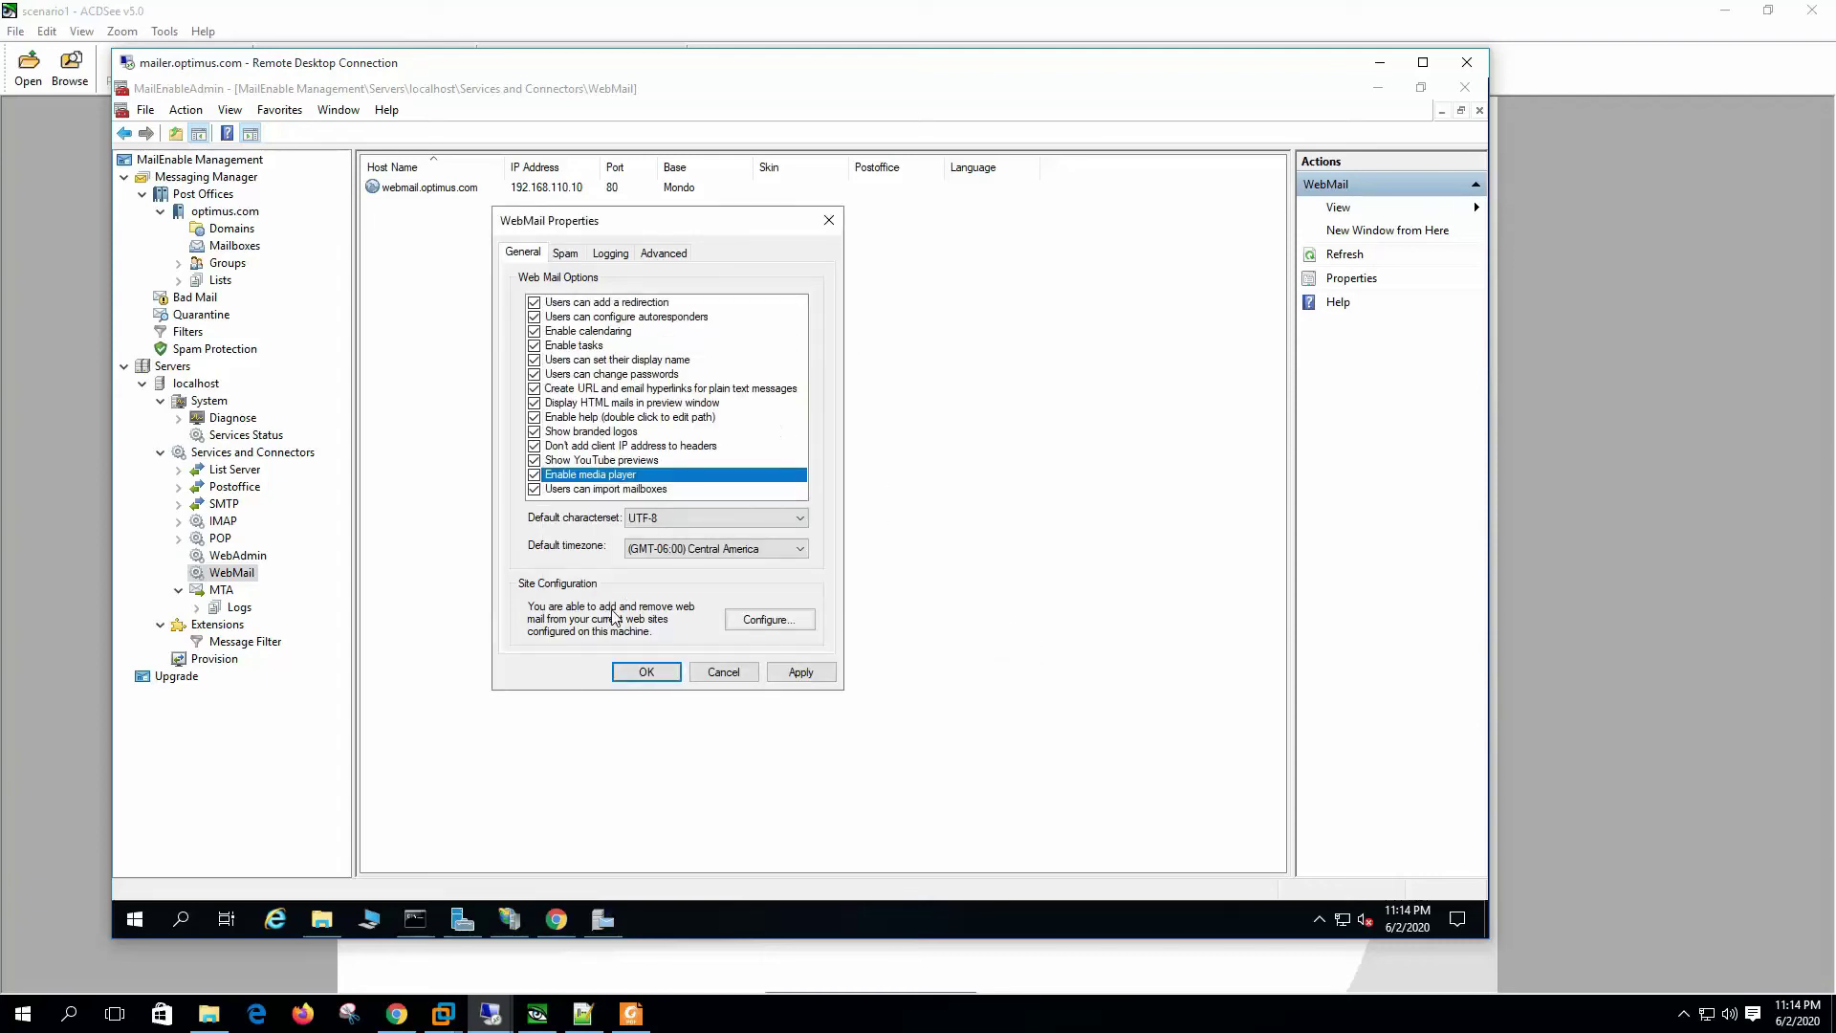
Step: Set WebMail's report-spam action to Move message to junk folder, leaving the global spam folder unset
left_click(567, 255)
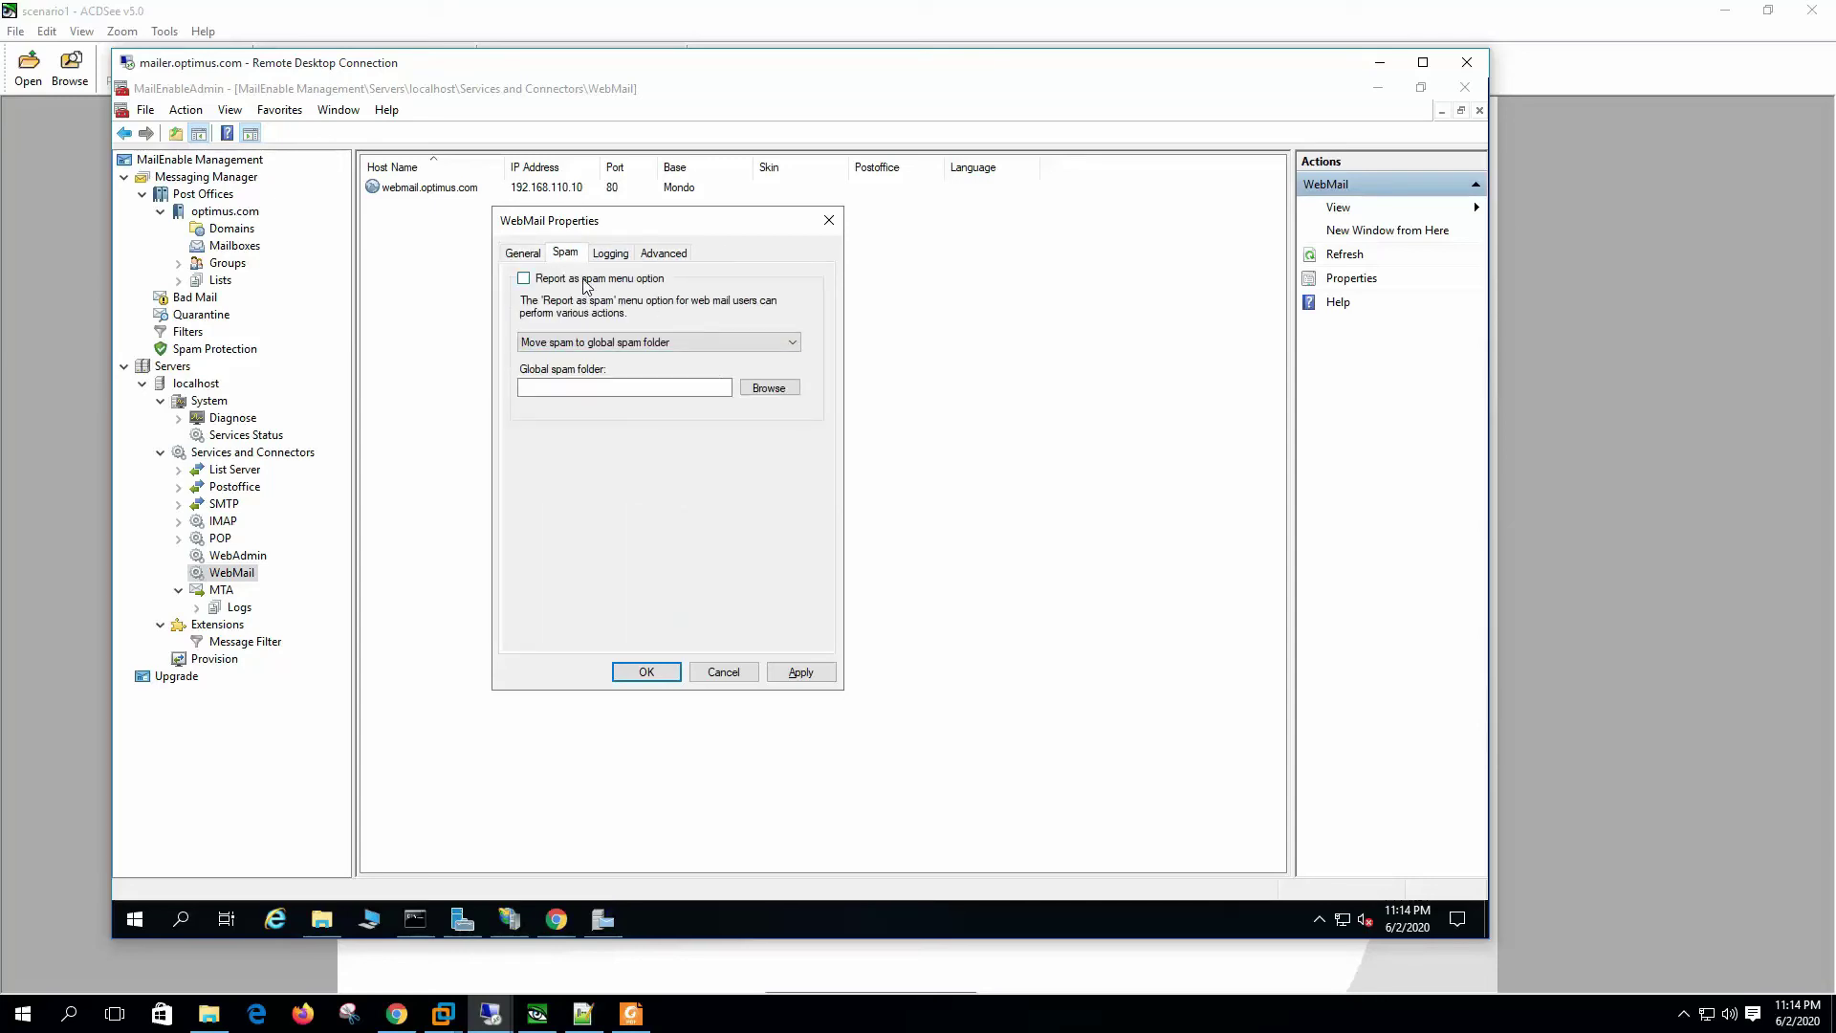
left_click(626, 341)
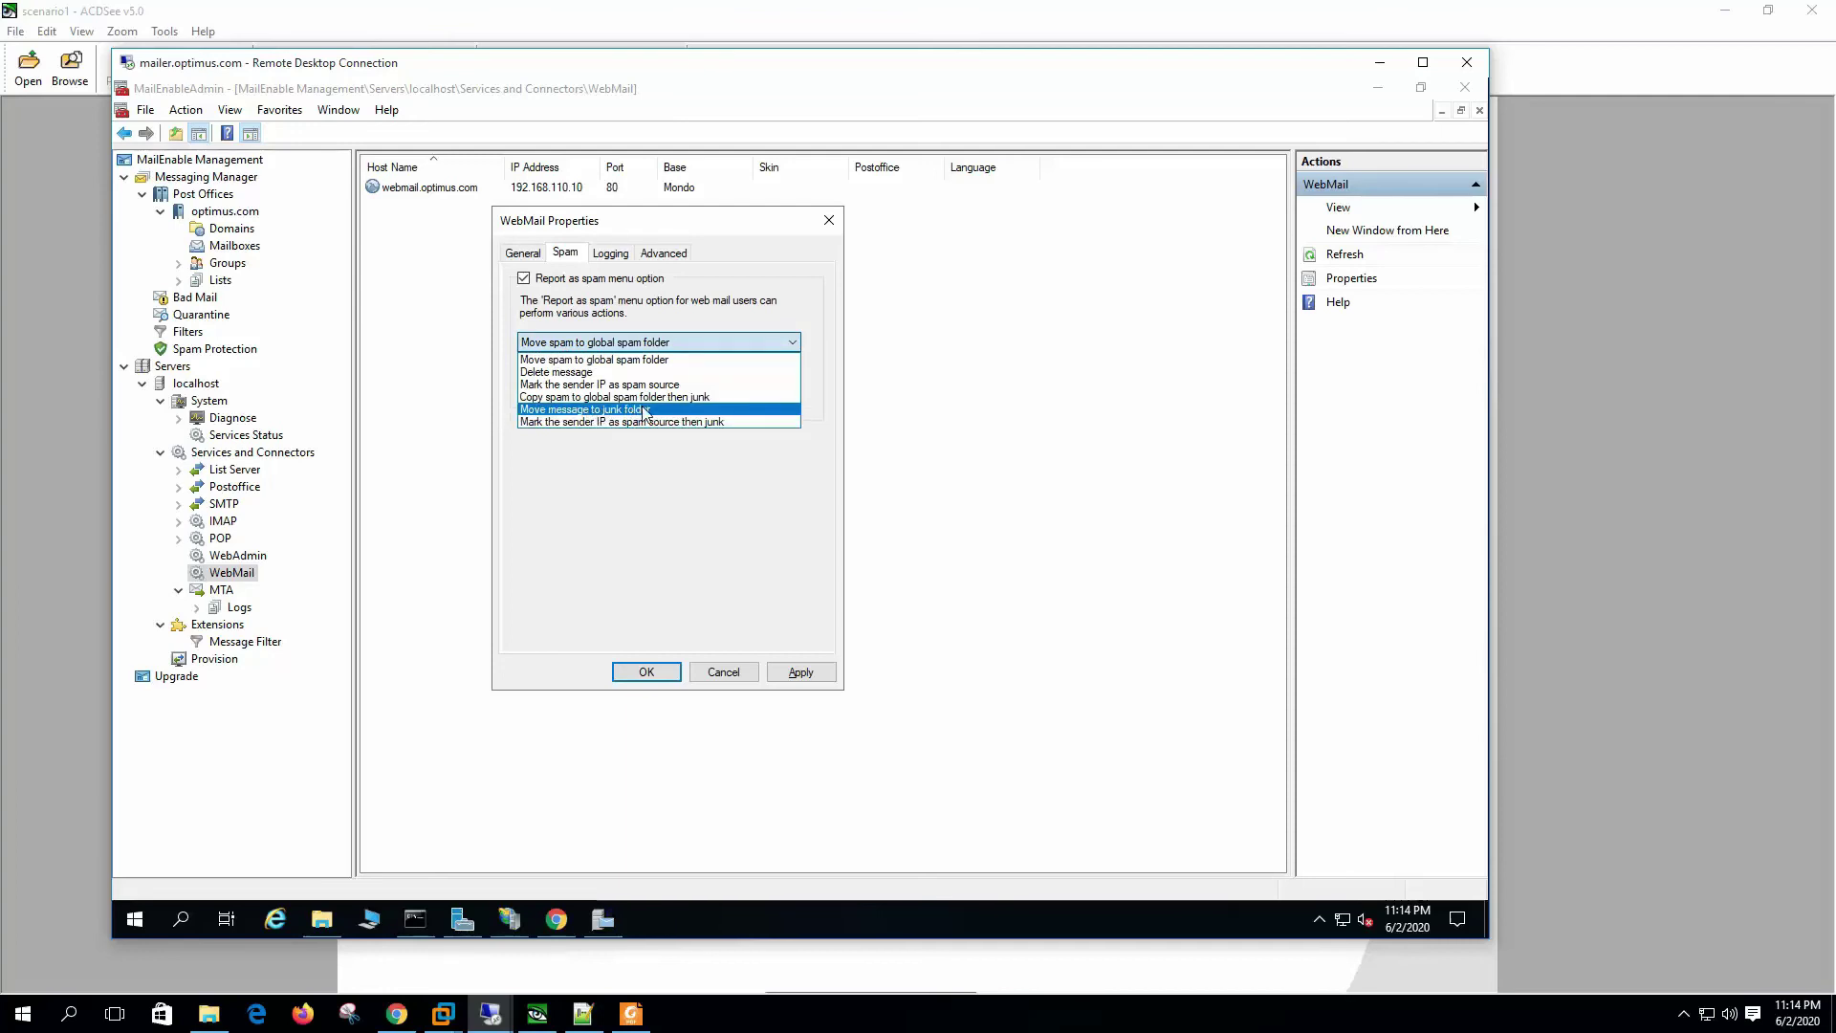
left_click(636, 409)
left_click(555, 388)
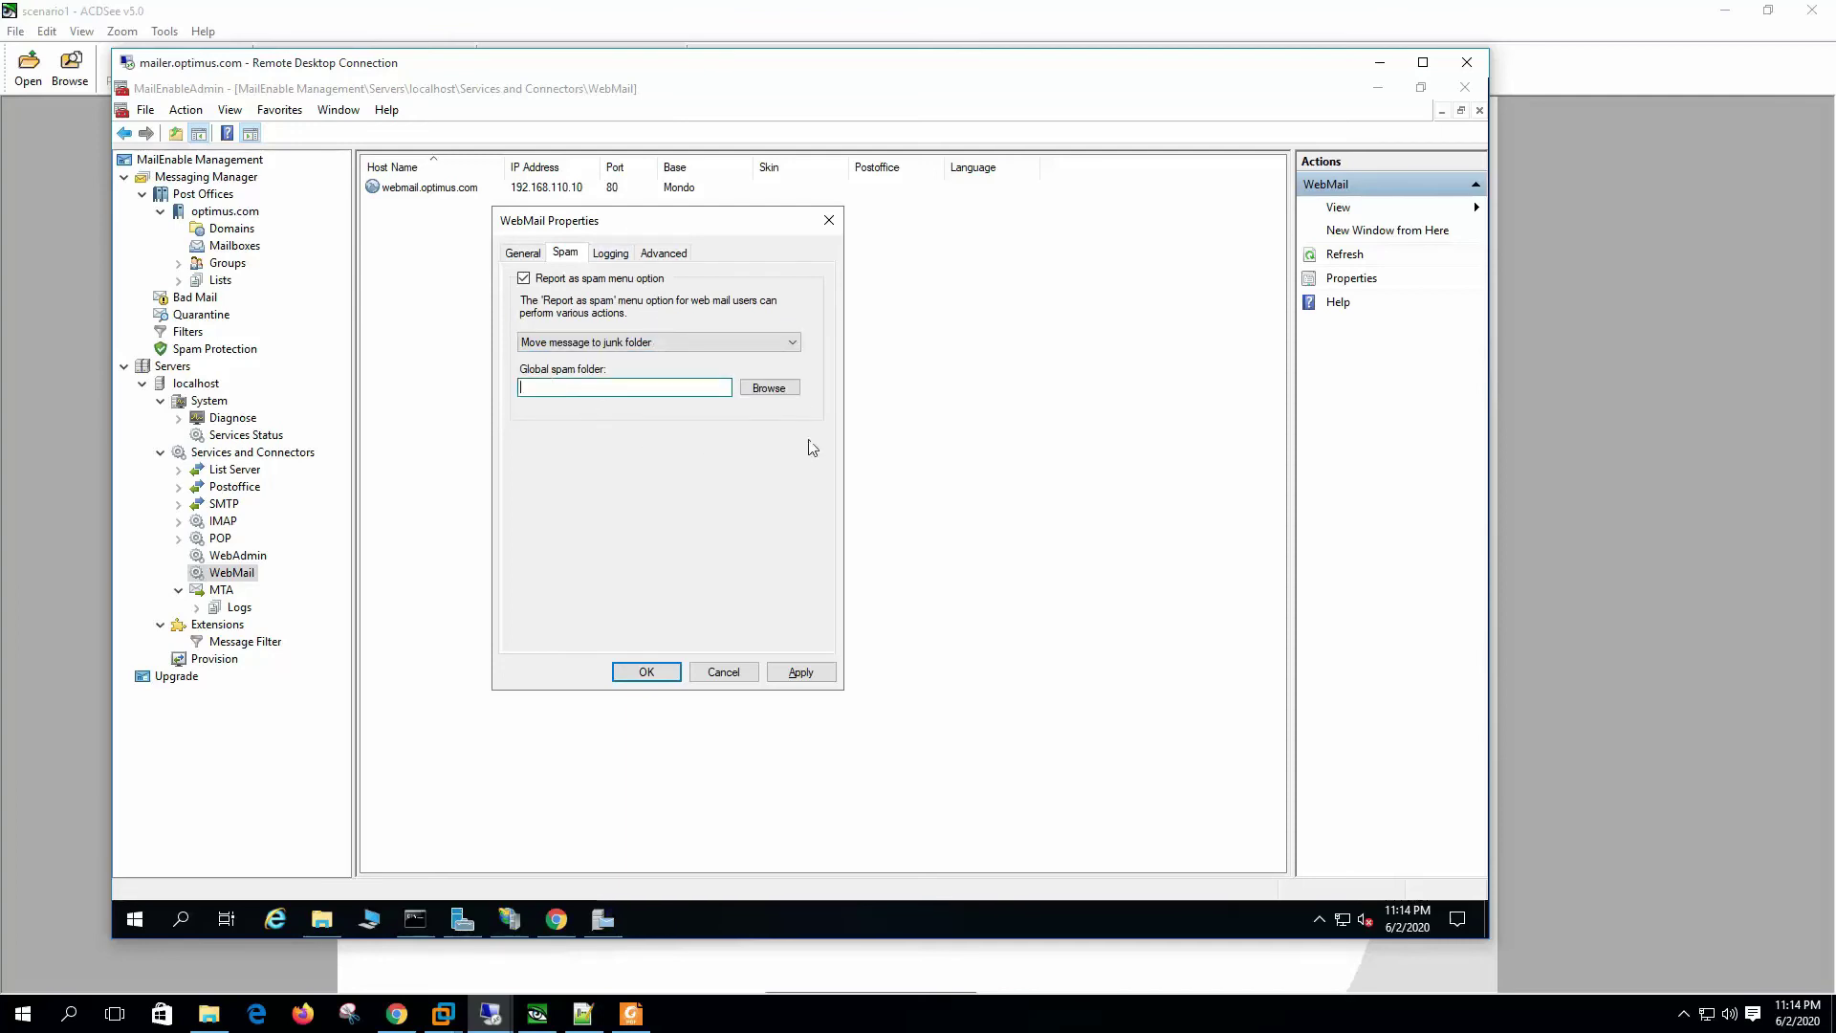
left_click(771, 390)
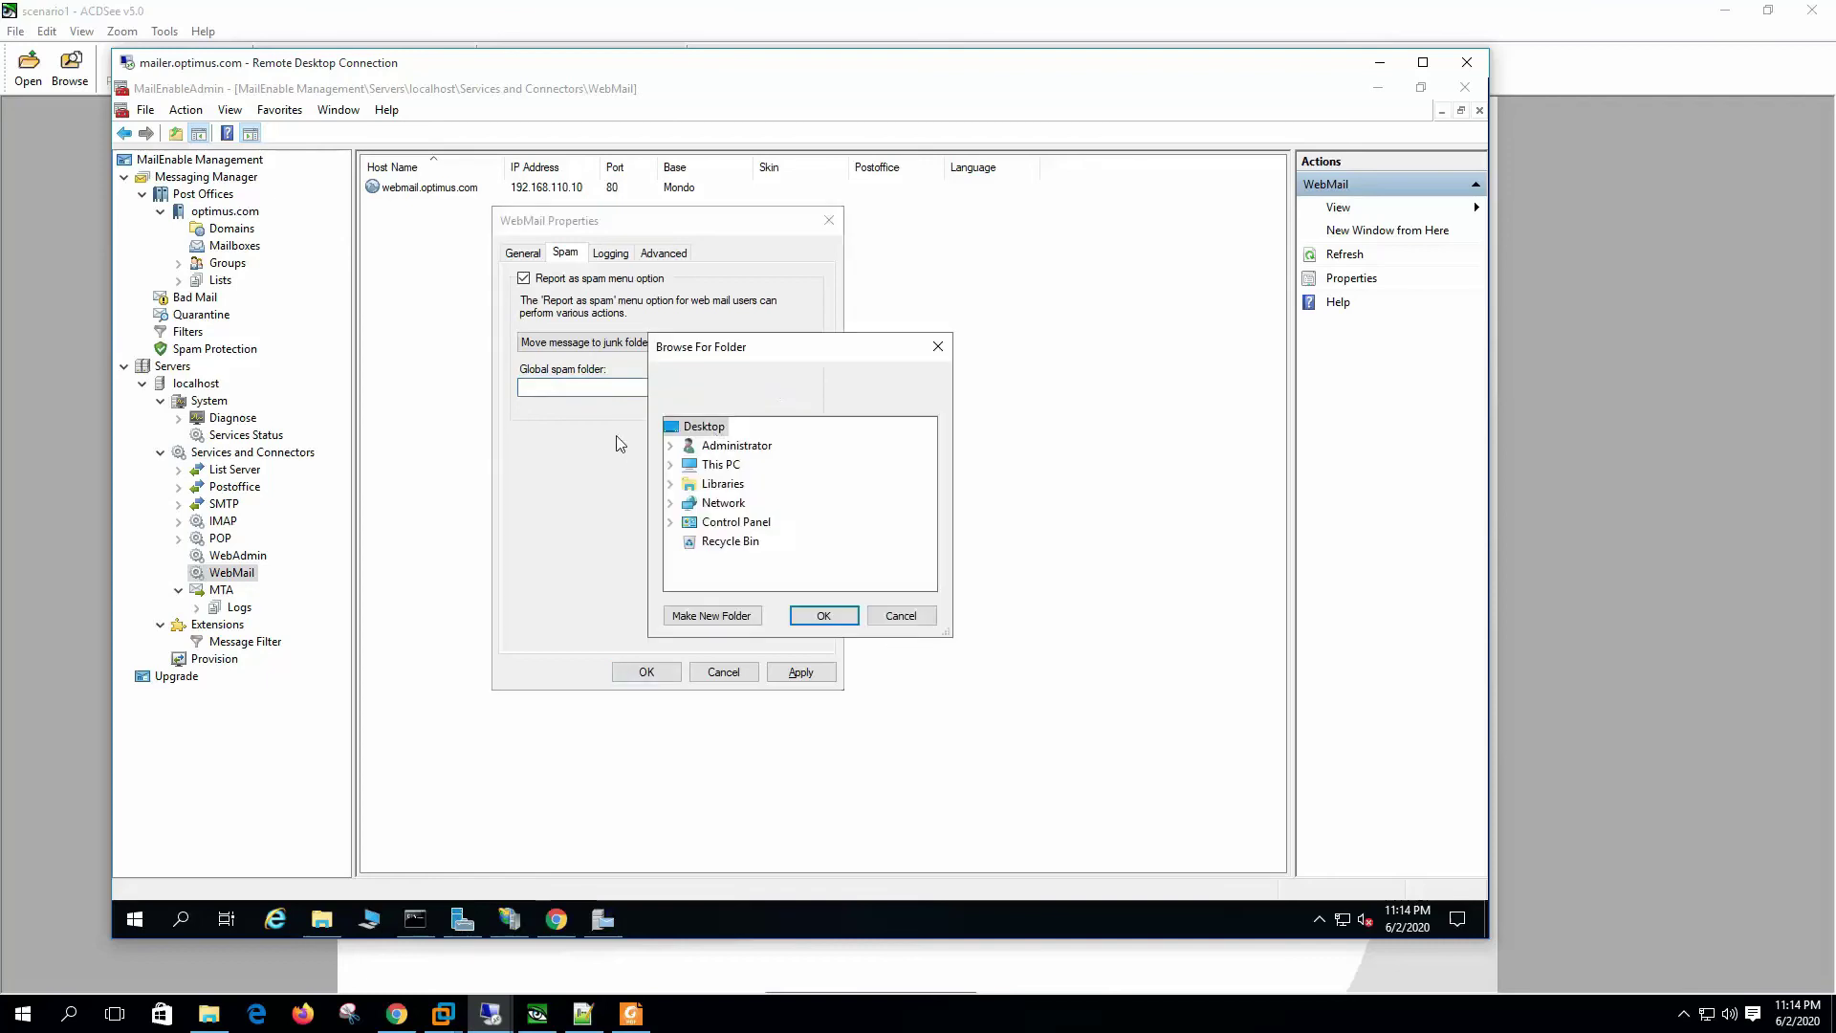
left_click(908, 617)
left_click(611, 252)
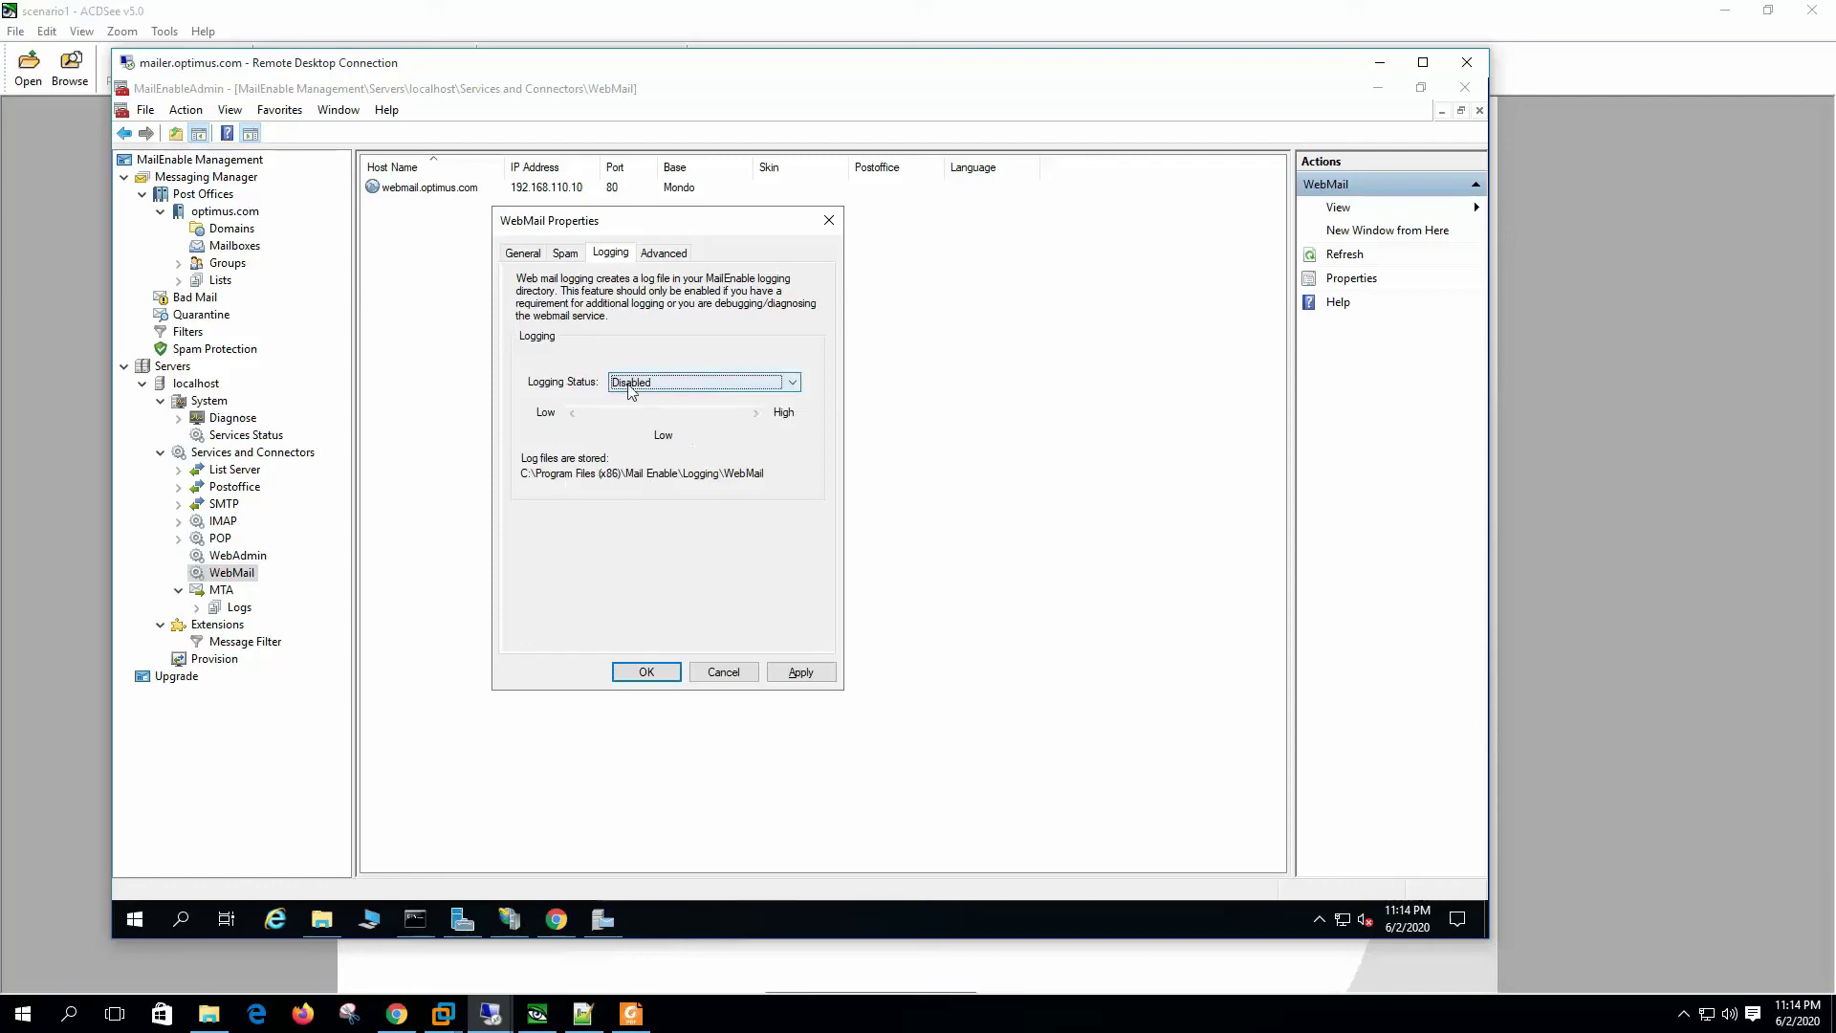
Step: Keep logging Disabled, review the Advanced tab, and save WebMail Properties with OK
left_click(674, 382)
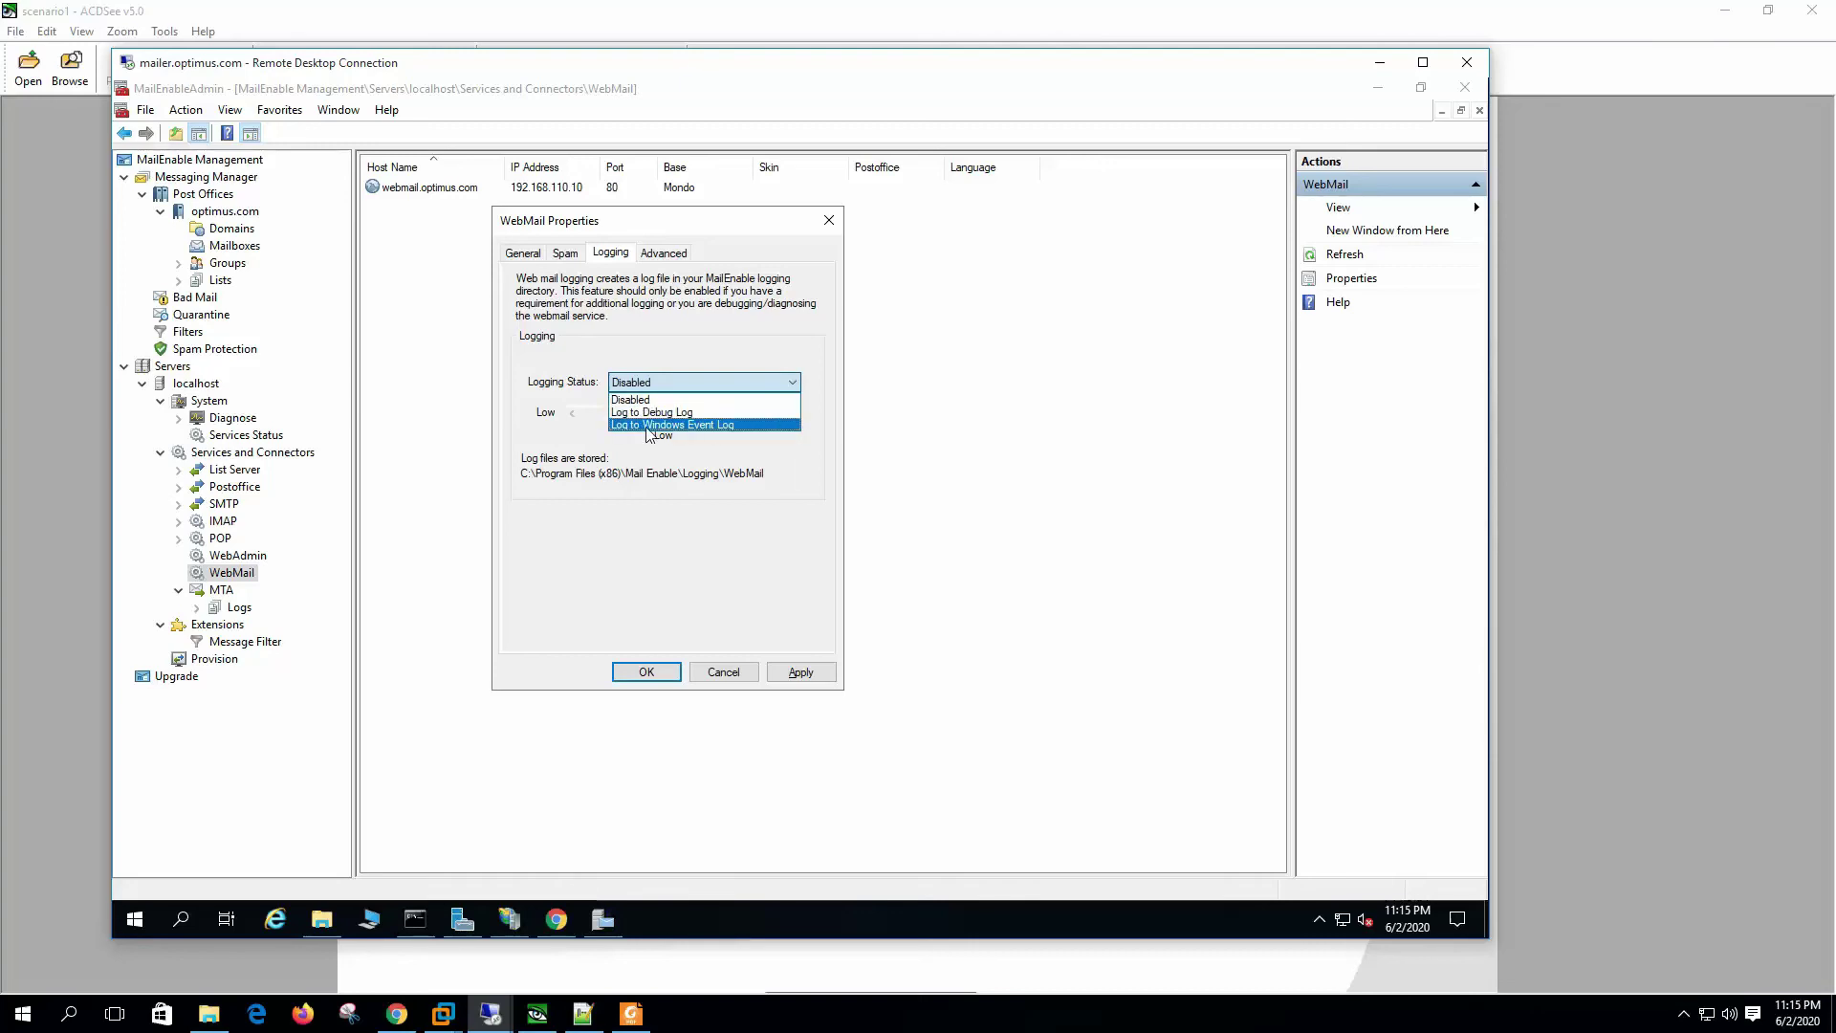
left_click(724, 346)
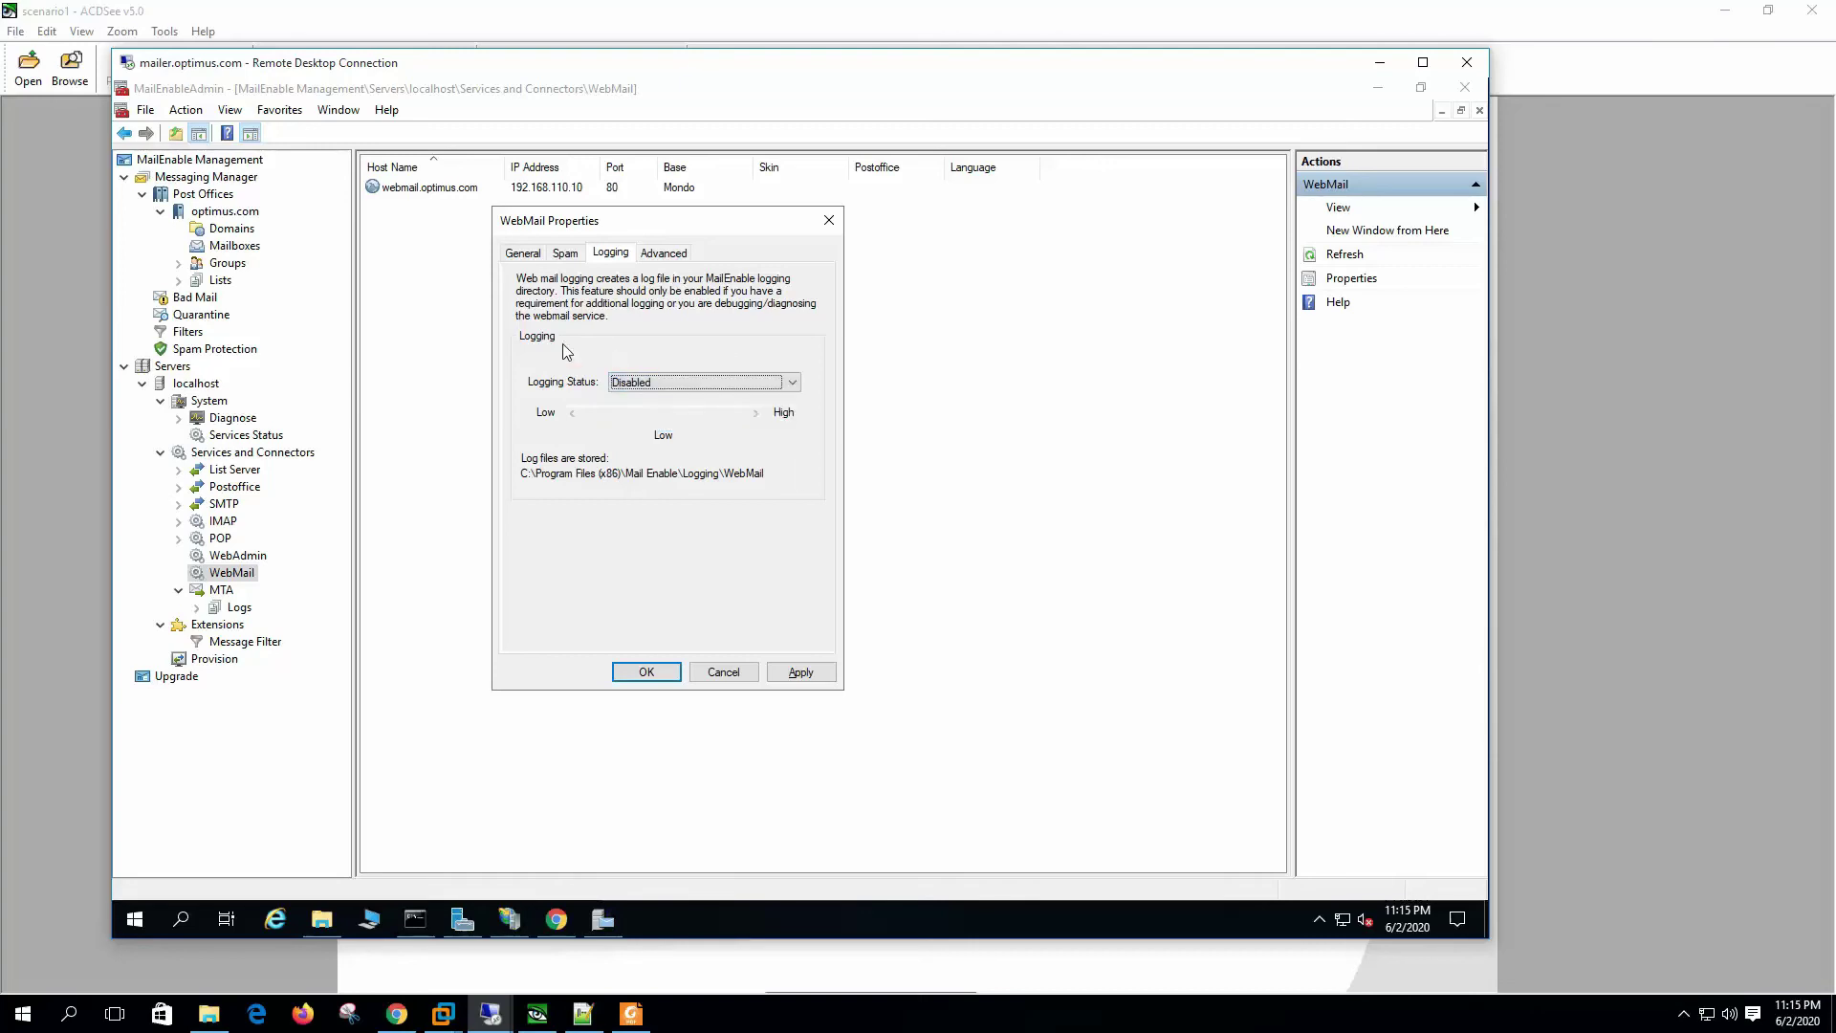
left_click(662, 253)
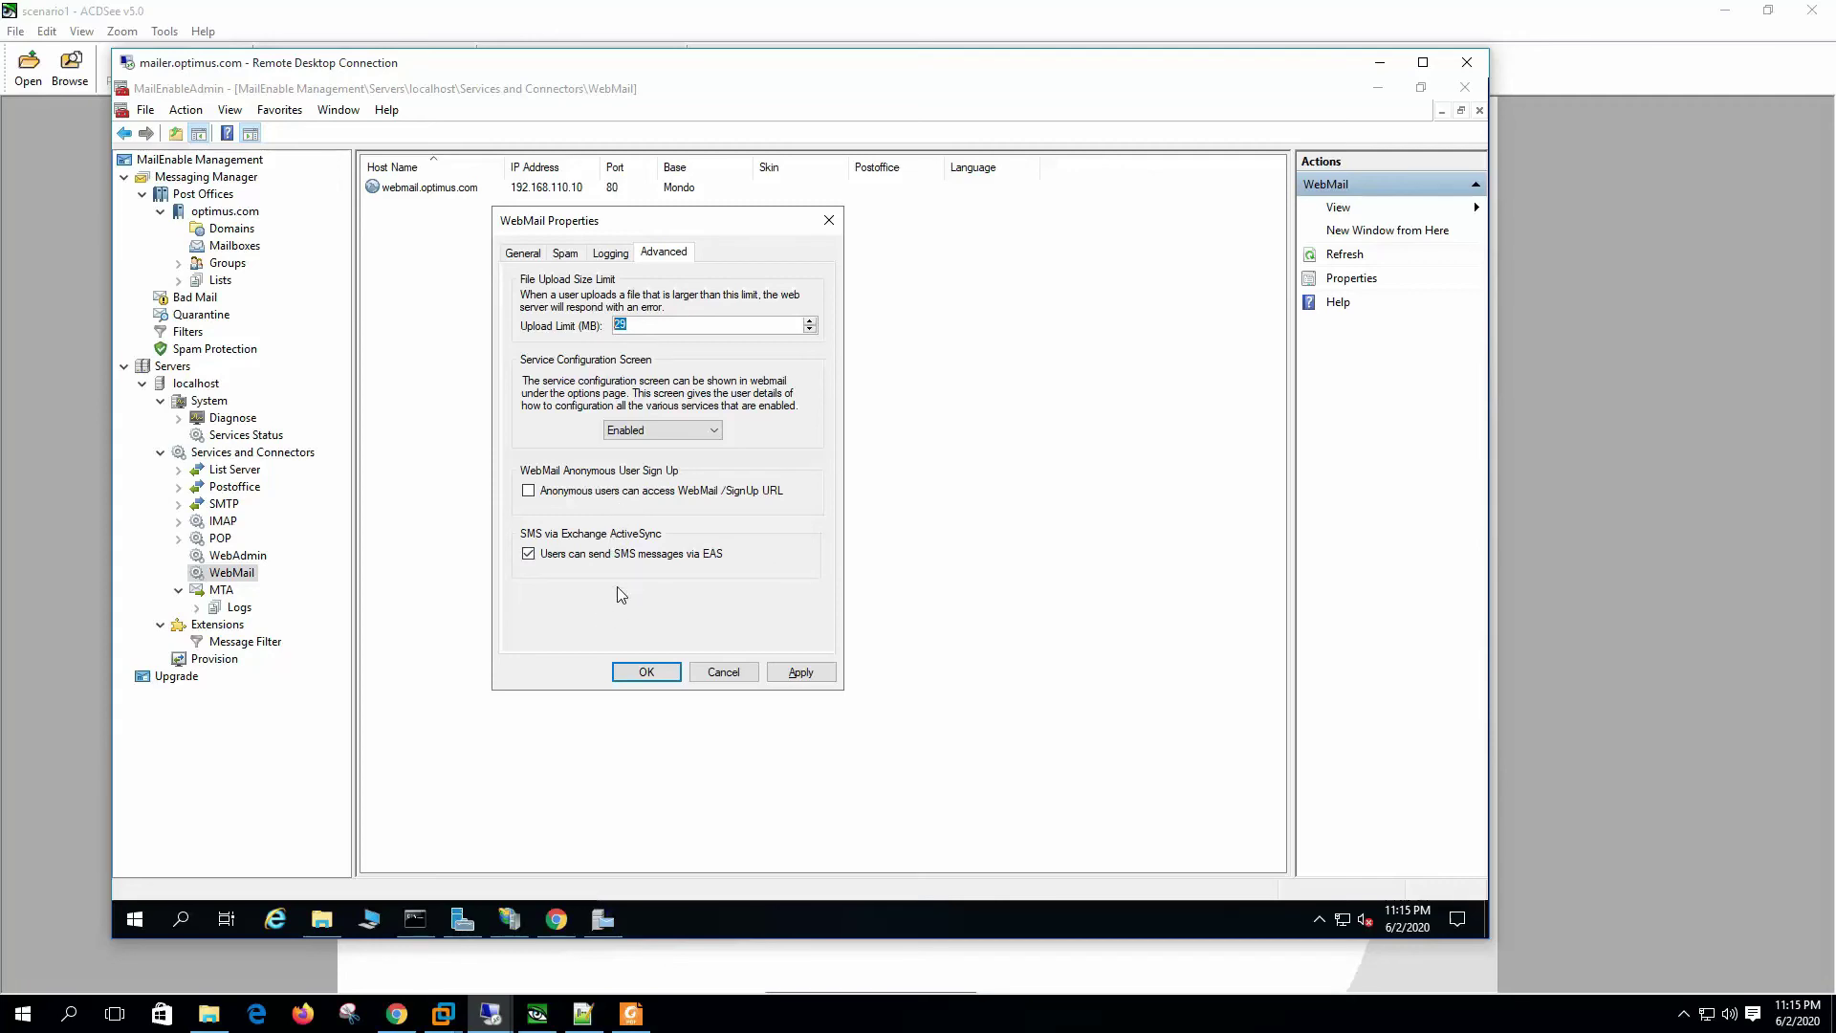
key("ctrl+Tab")
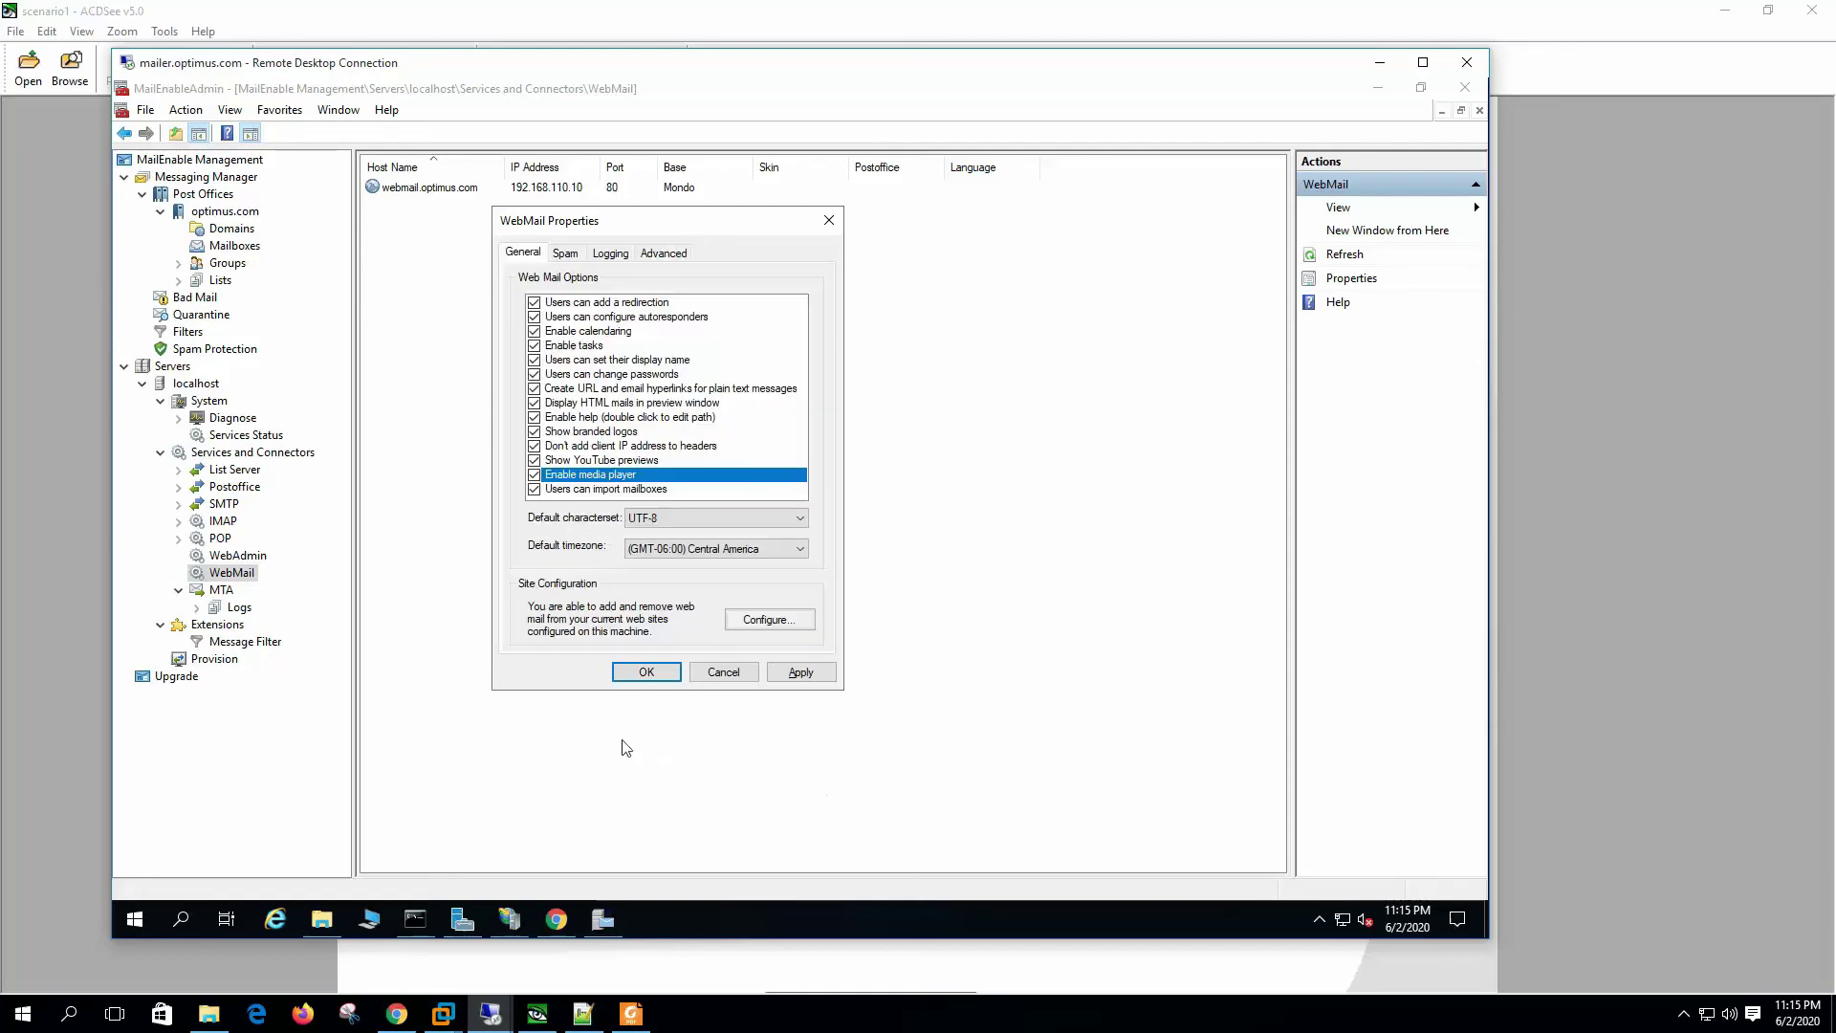
left_click(646, 672)
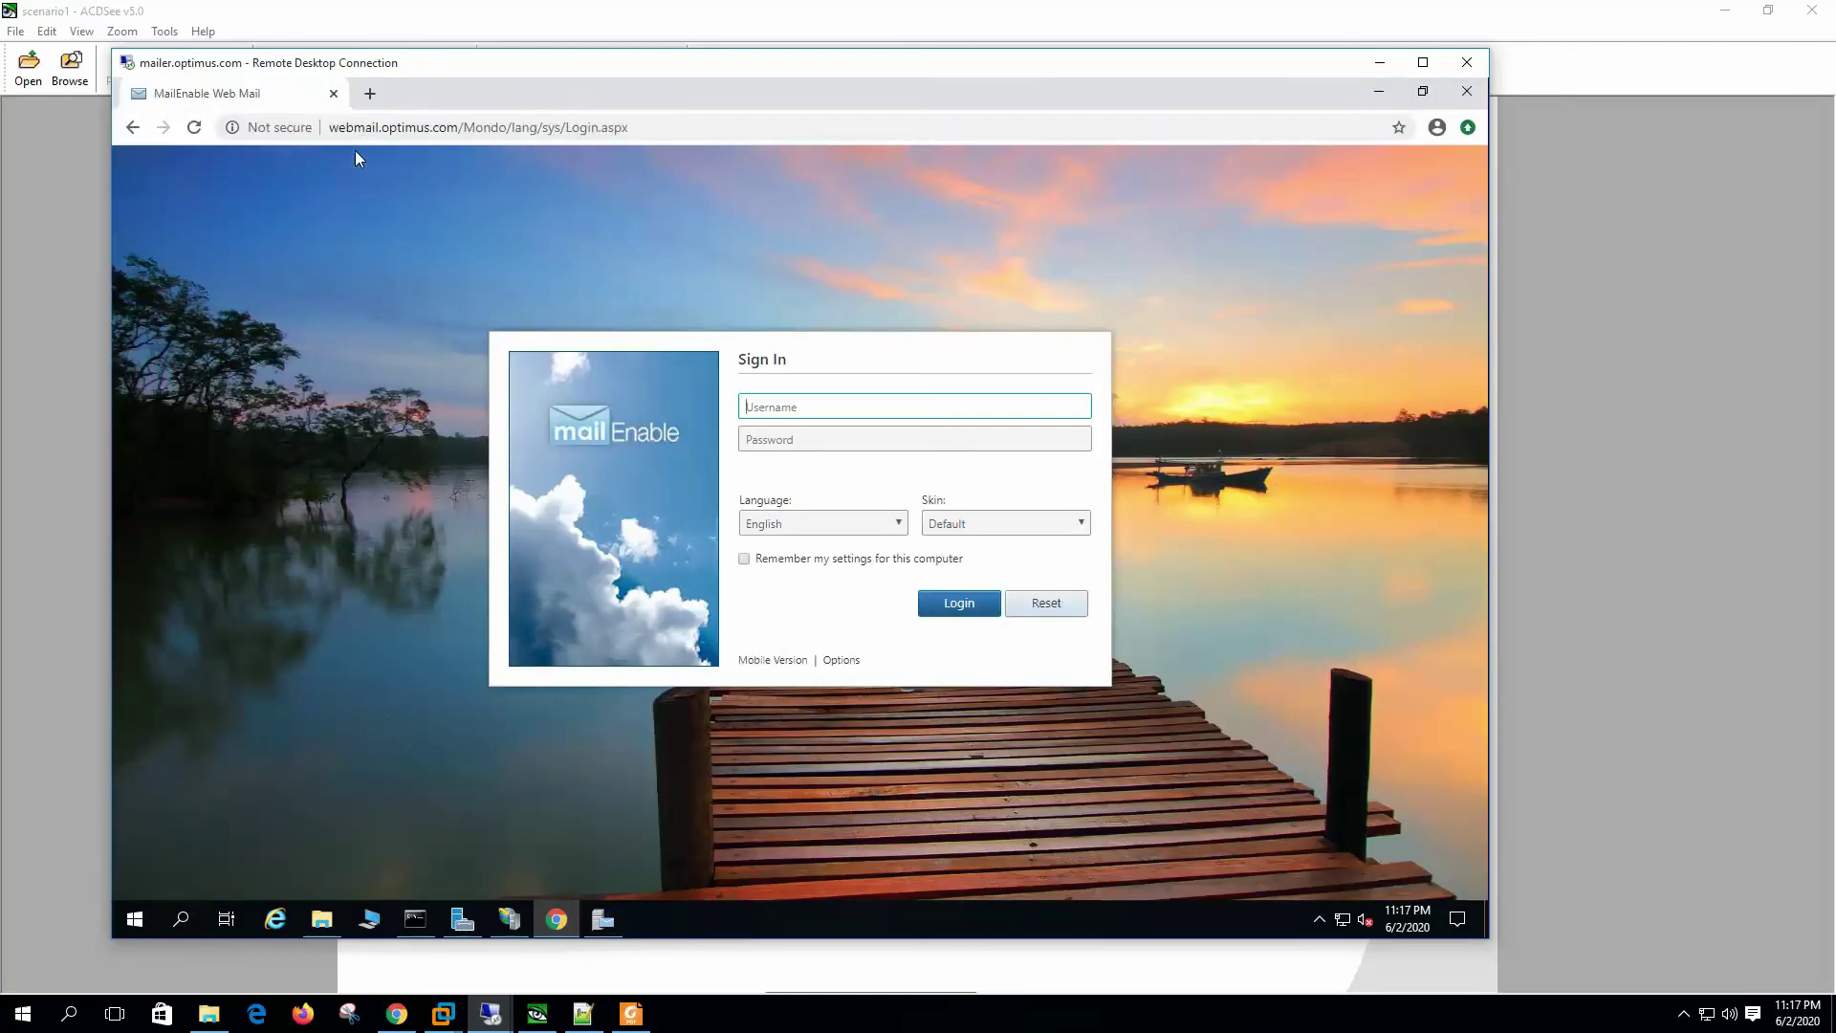
Step: Sign in to Web Mail with the mailbox username and password
left_click(194, 128)
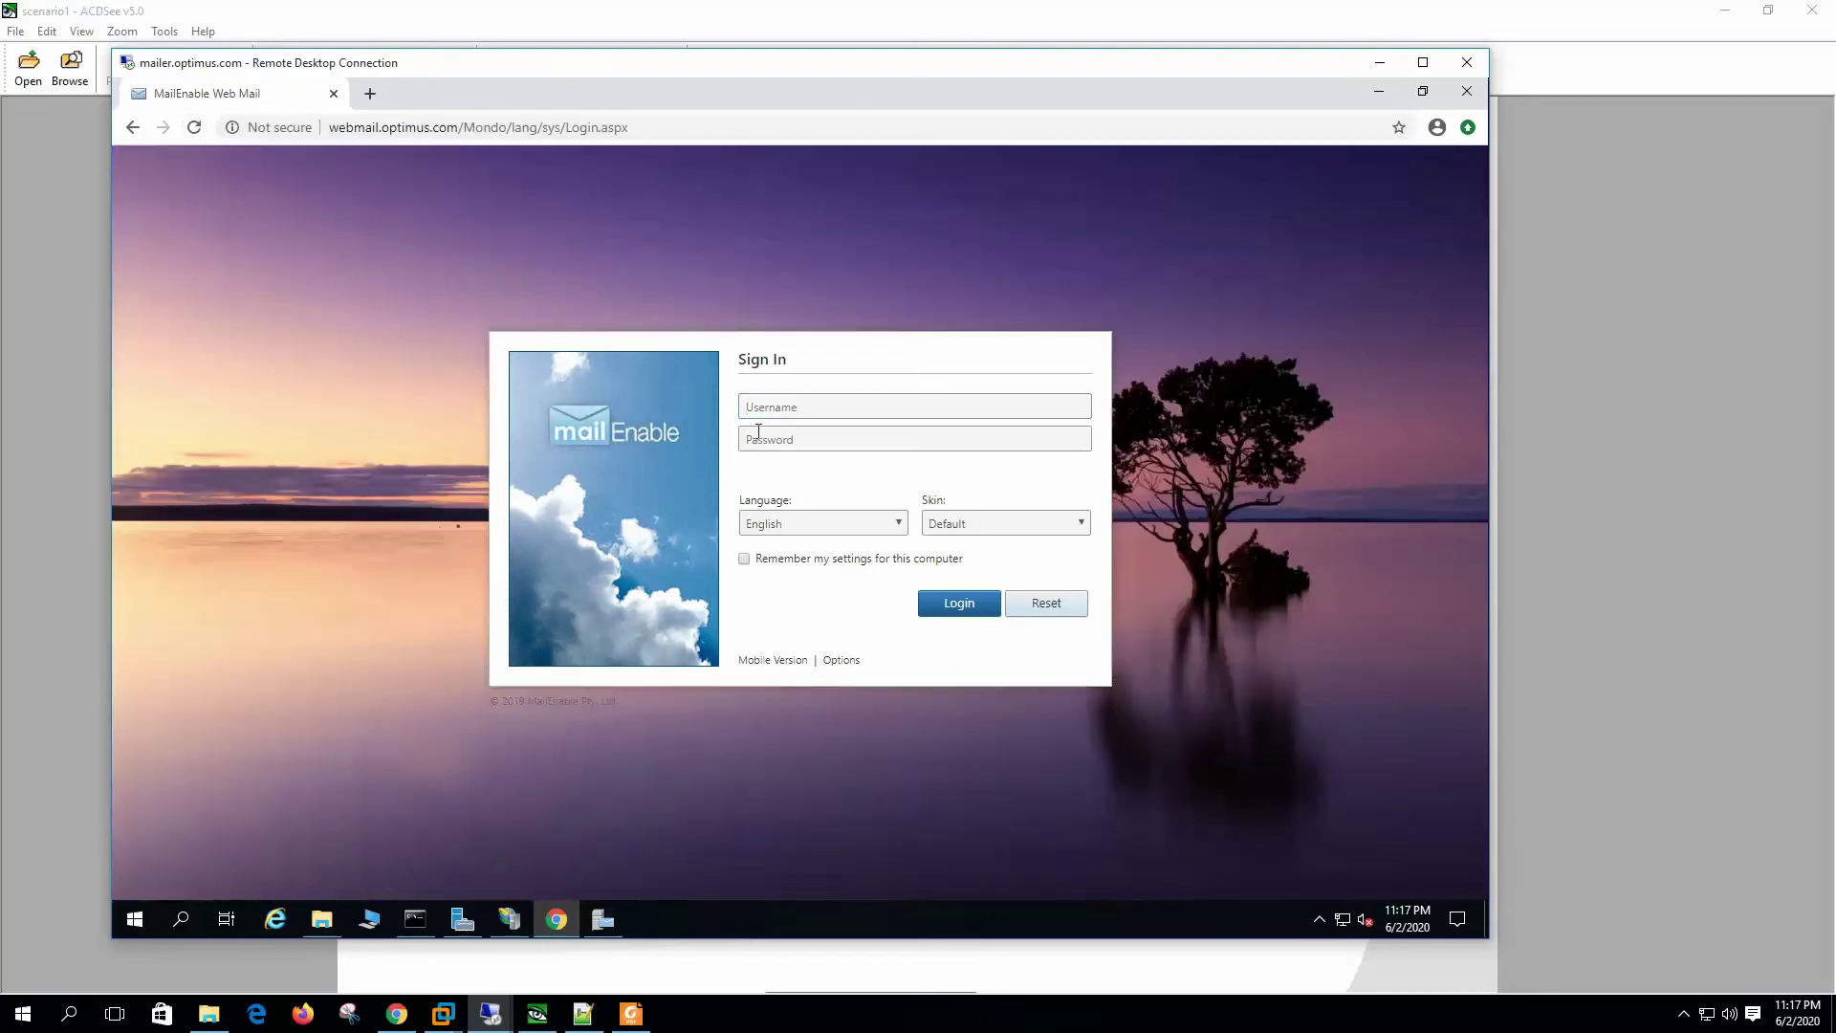
left_click(791, 414)
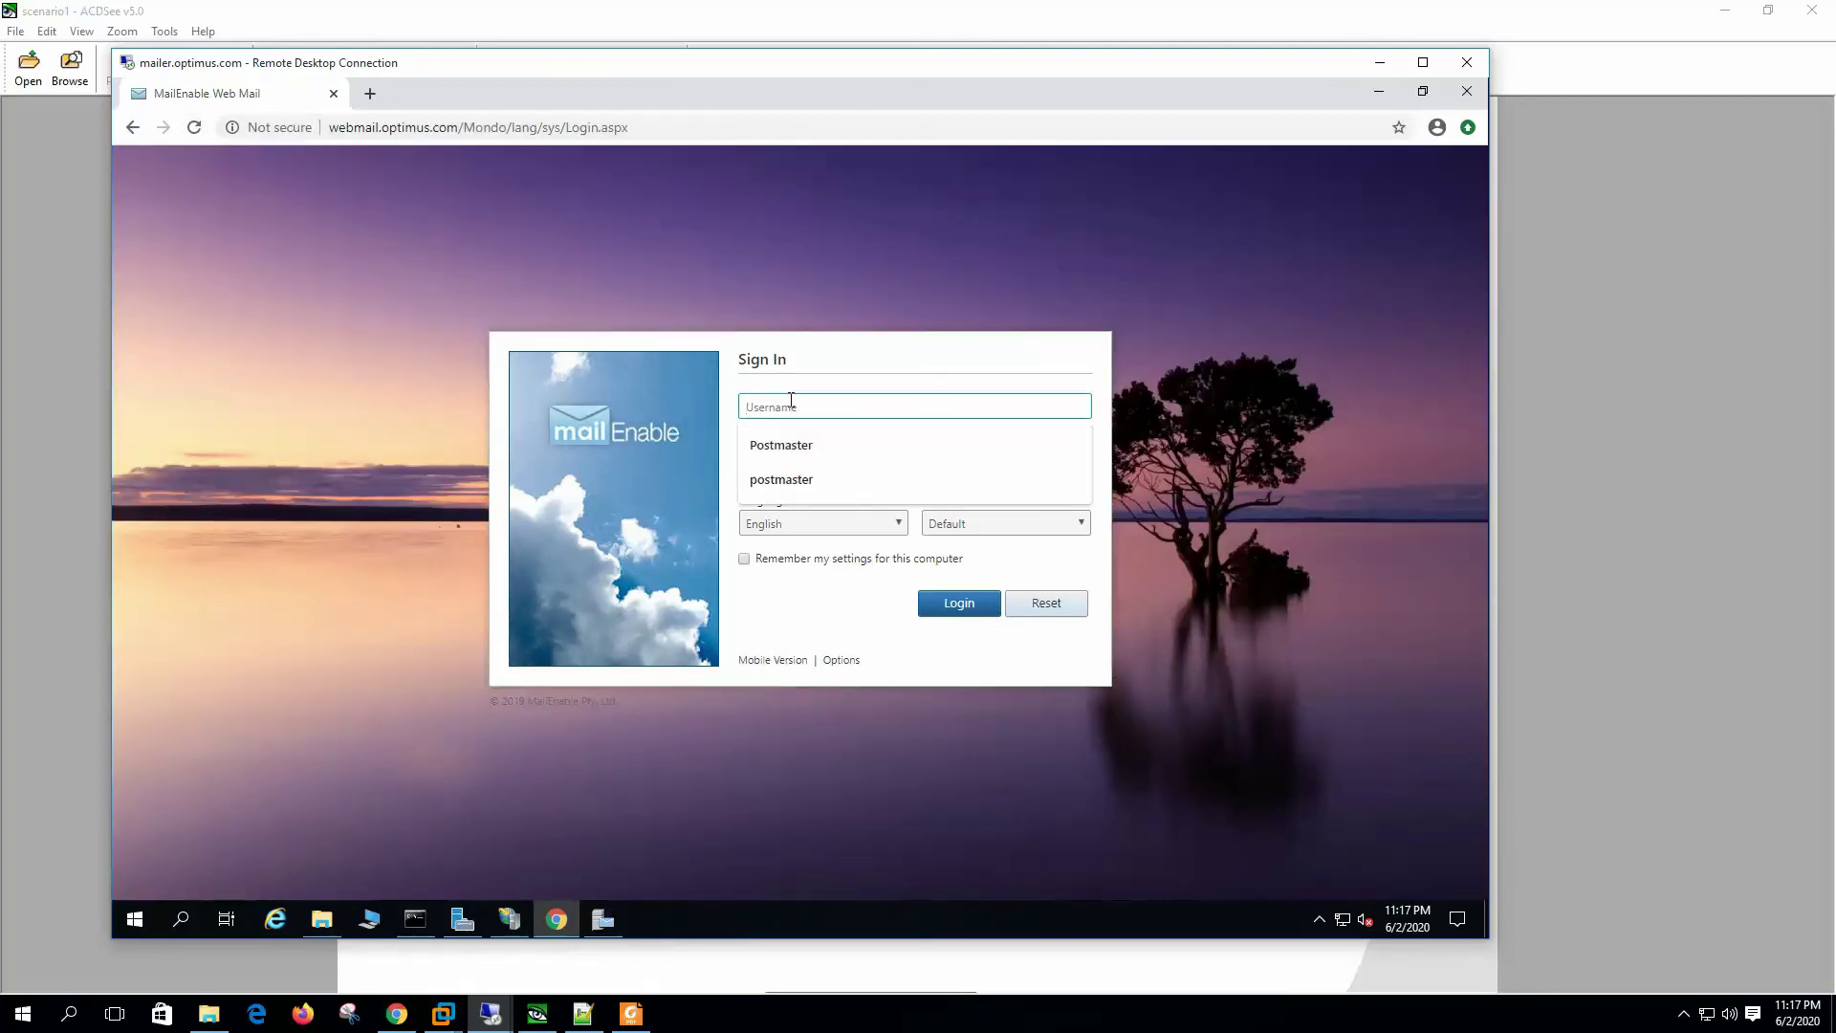
type("user2")
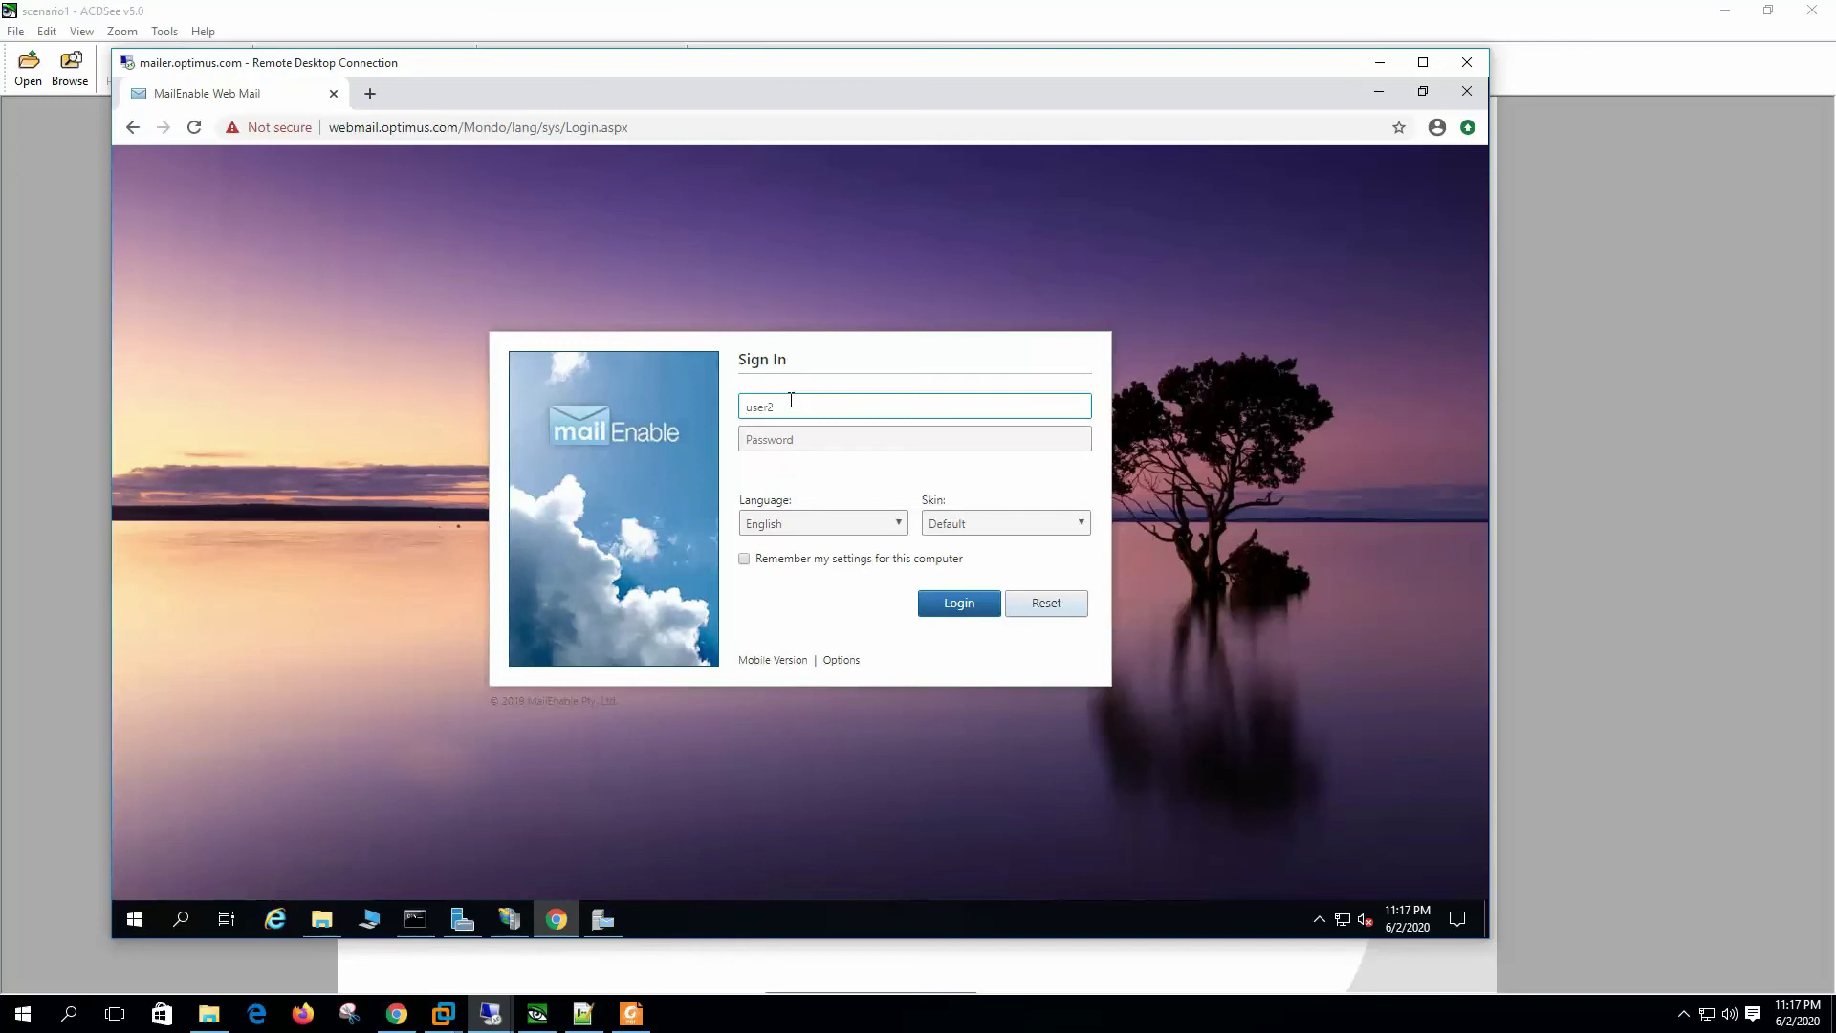
key("Tab")
type("••")
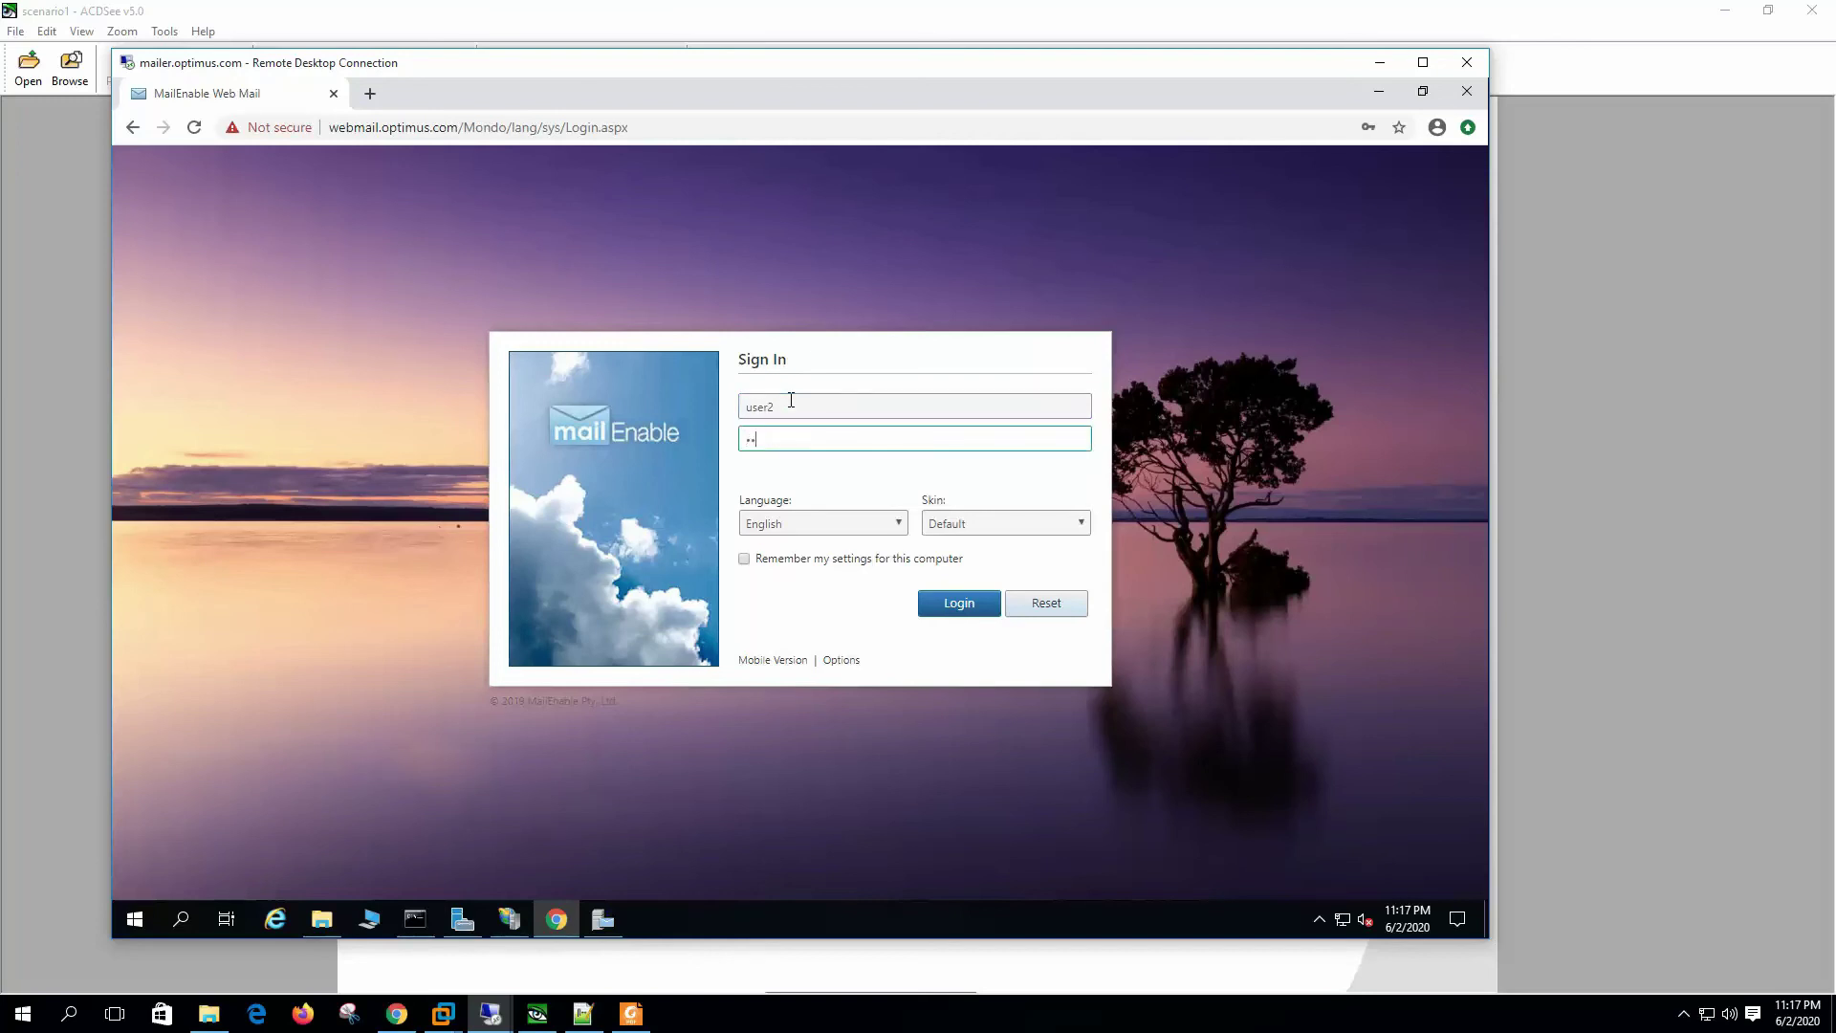
type("•••")
key("Return")
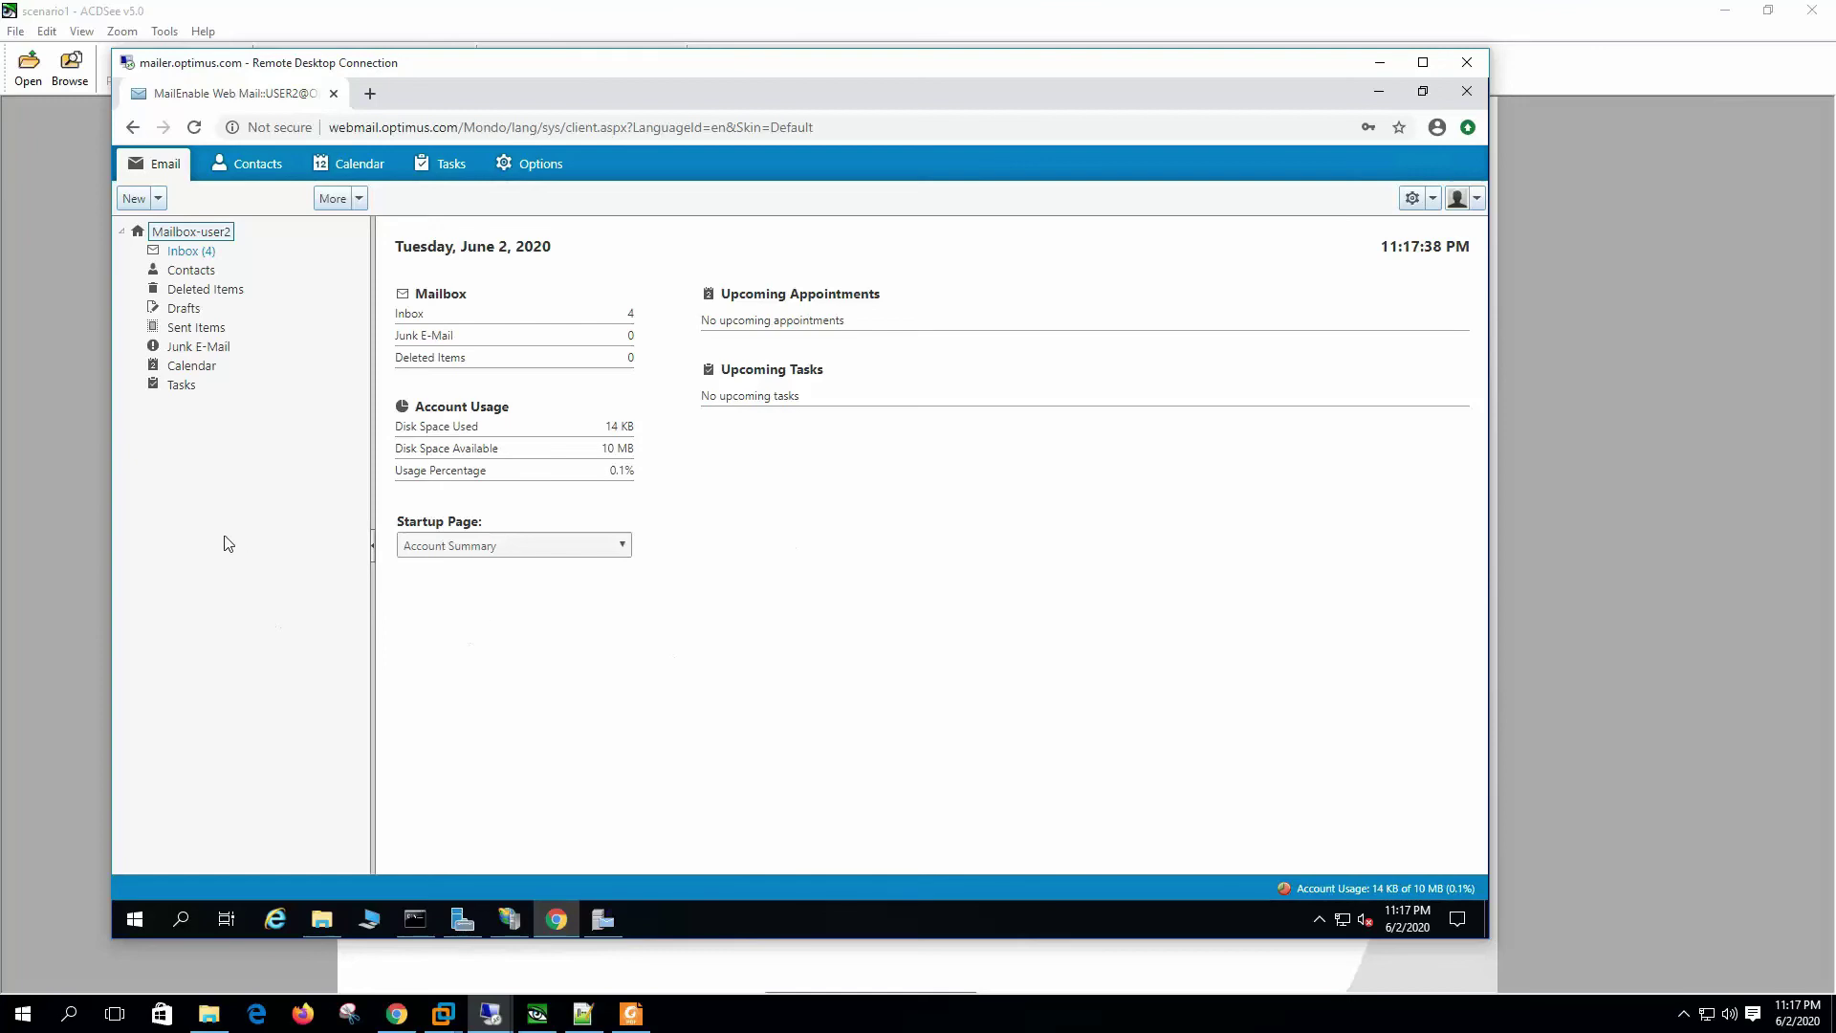
Step: Look through Contacts, Calendar and Tasks, ending on the Options account settings
left_click(254, 164)
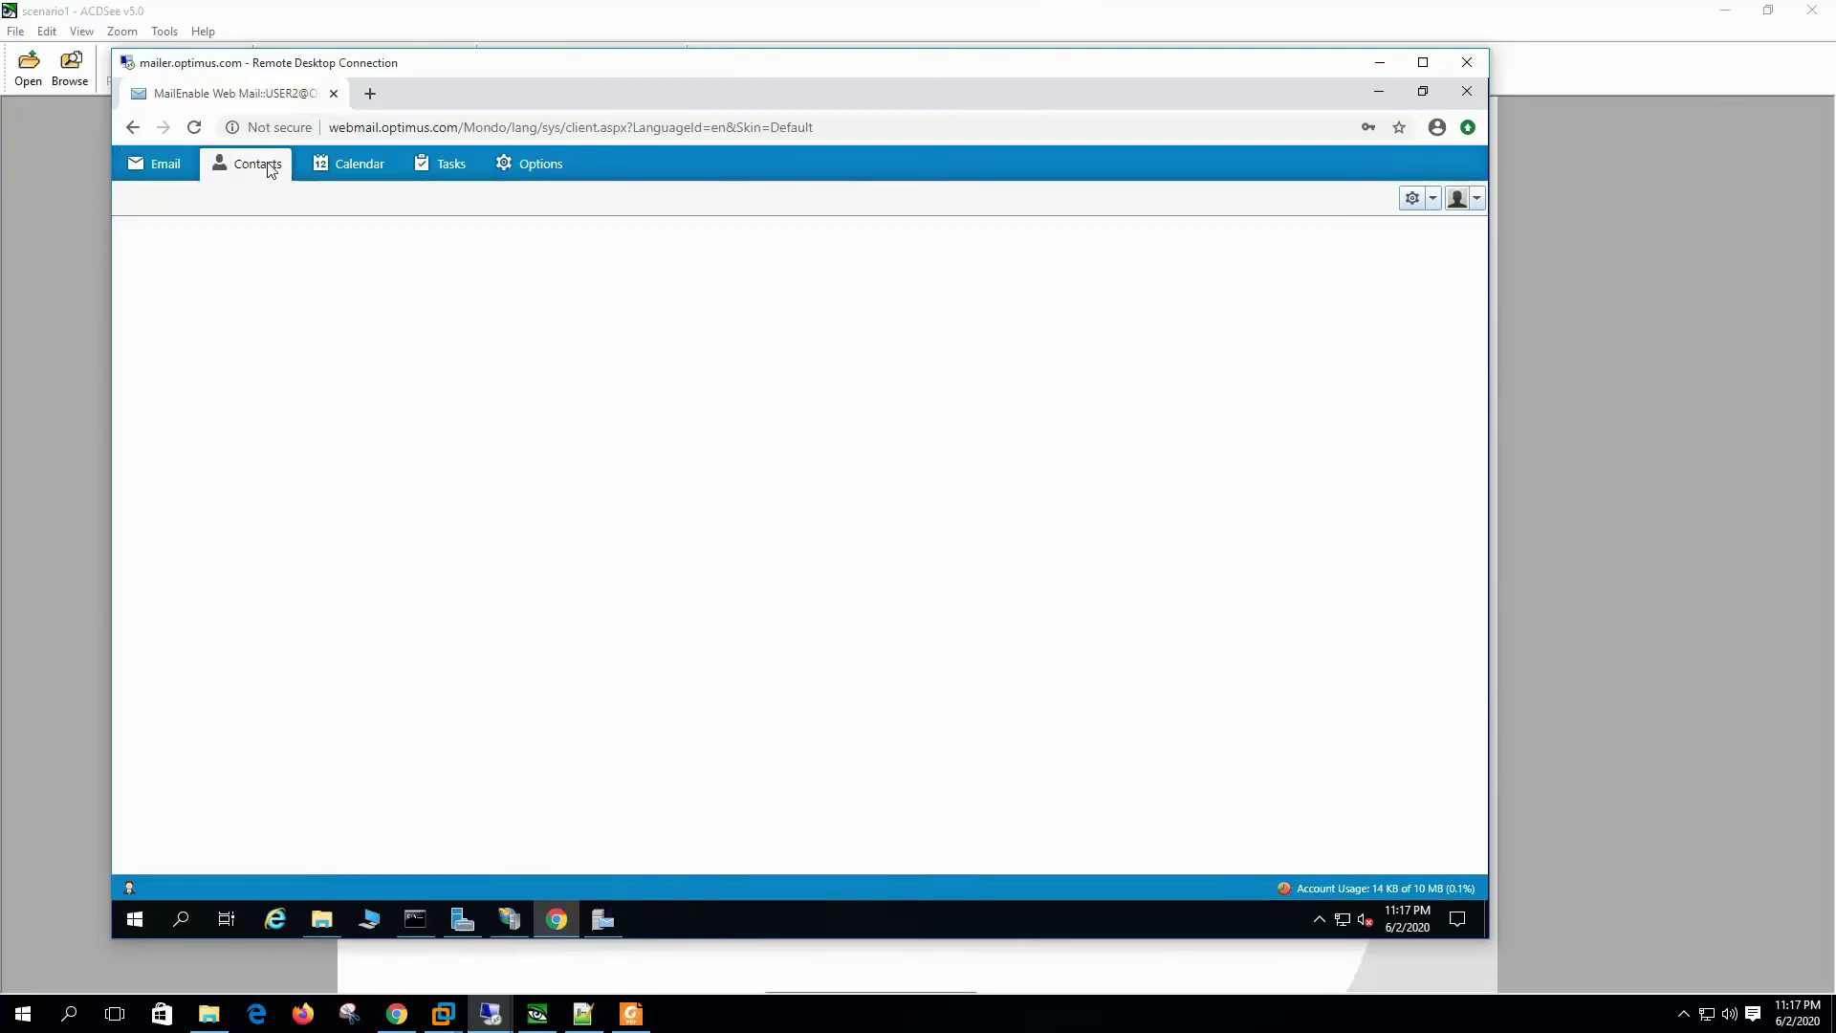
left_click(362, 166)
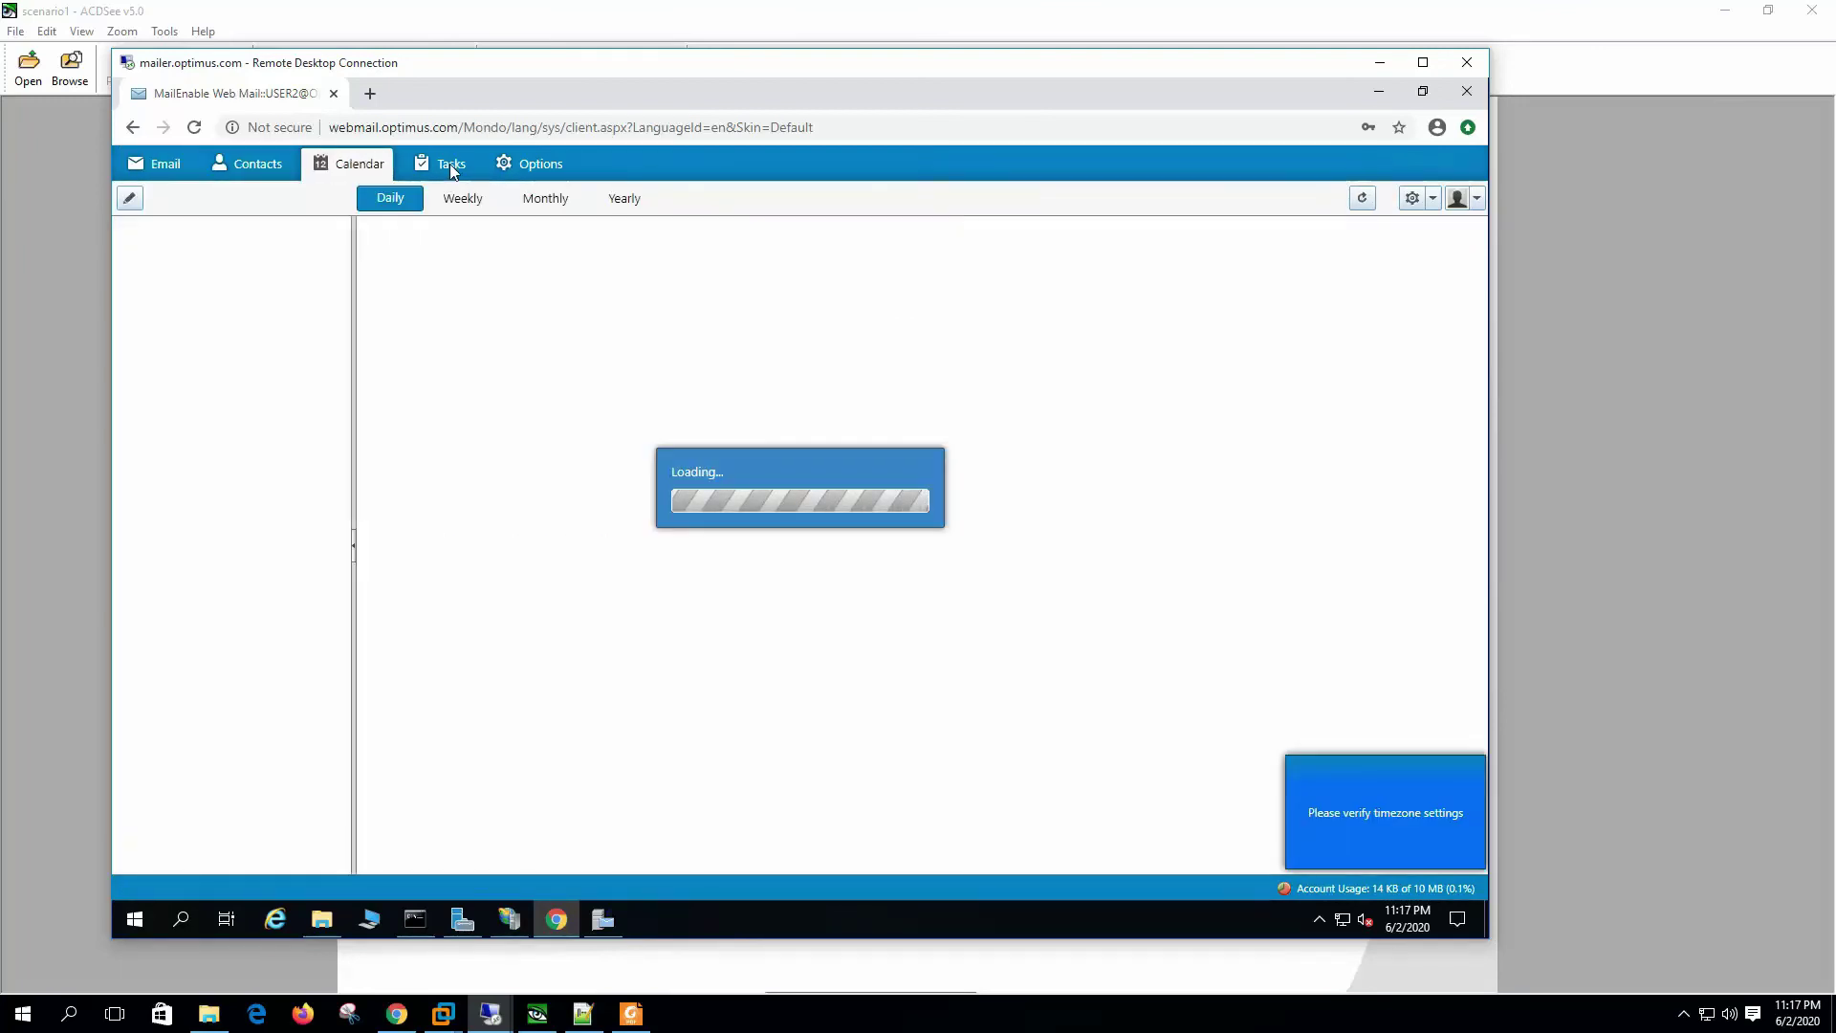
left_click(445, 165)
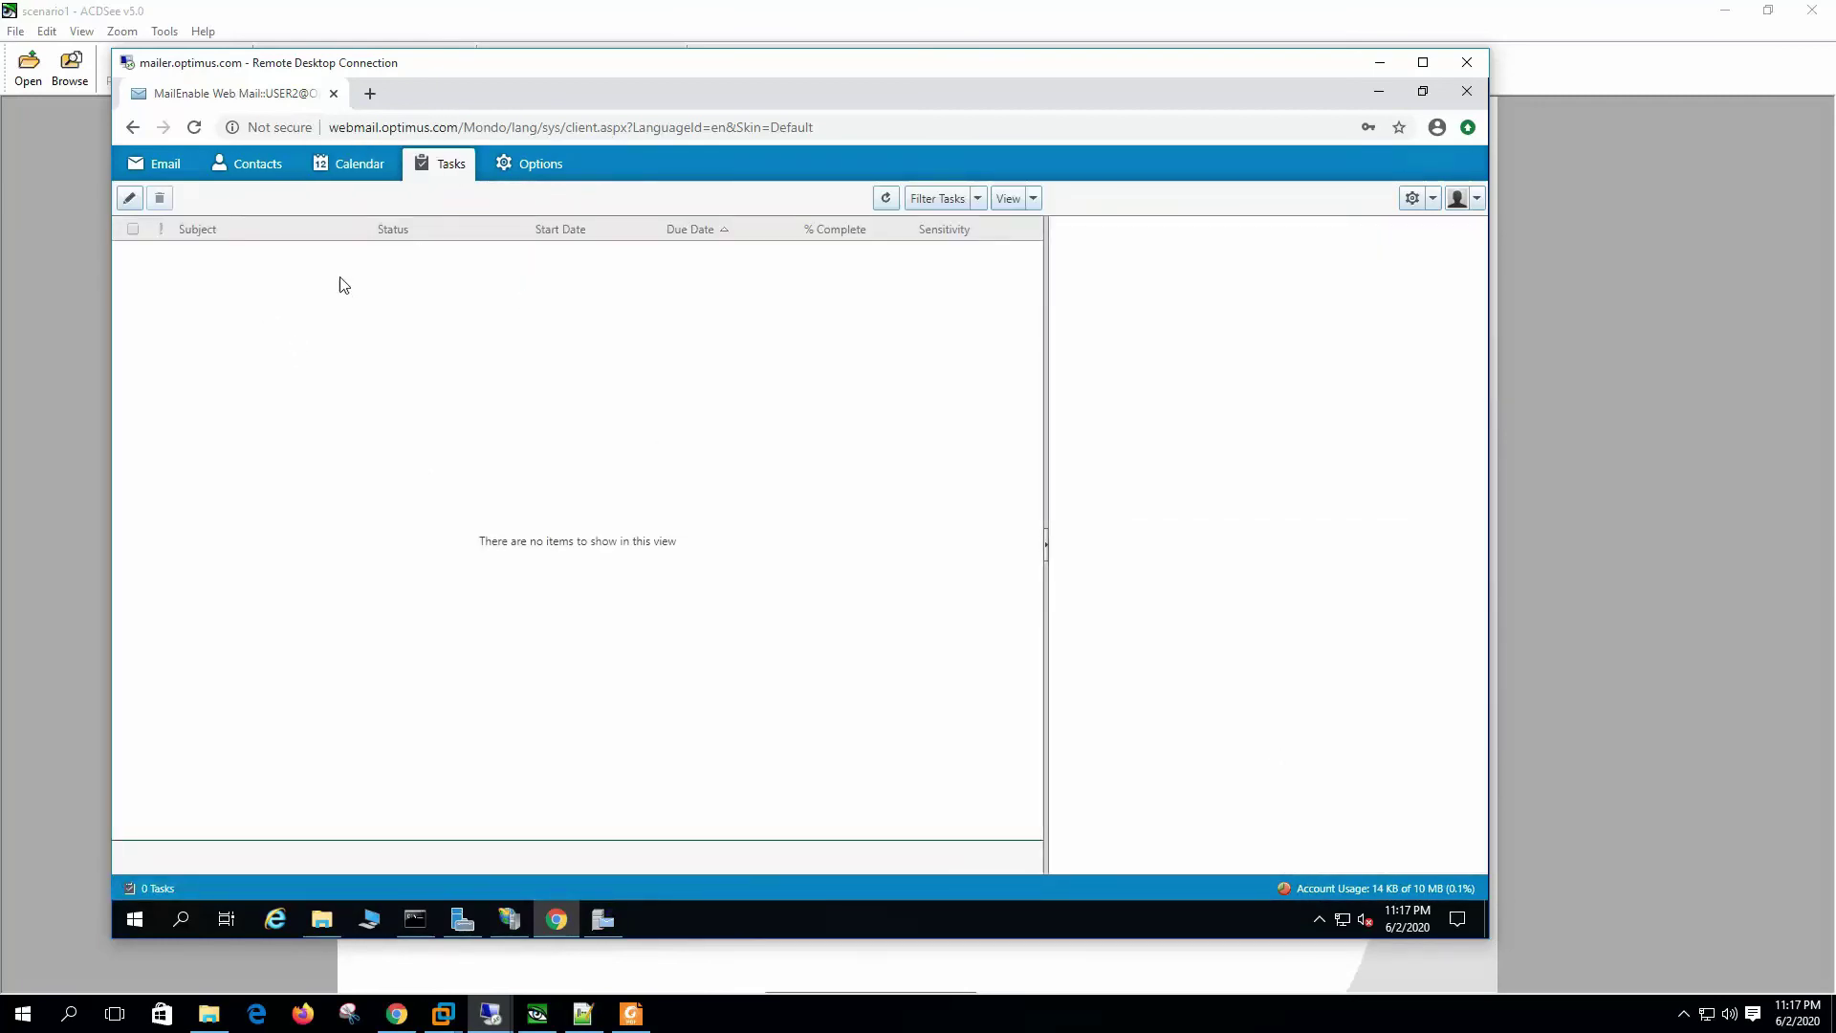
left_click(538, 168)
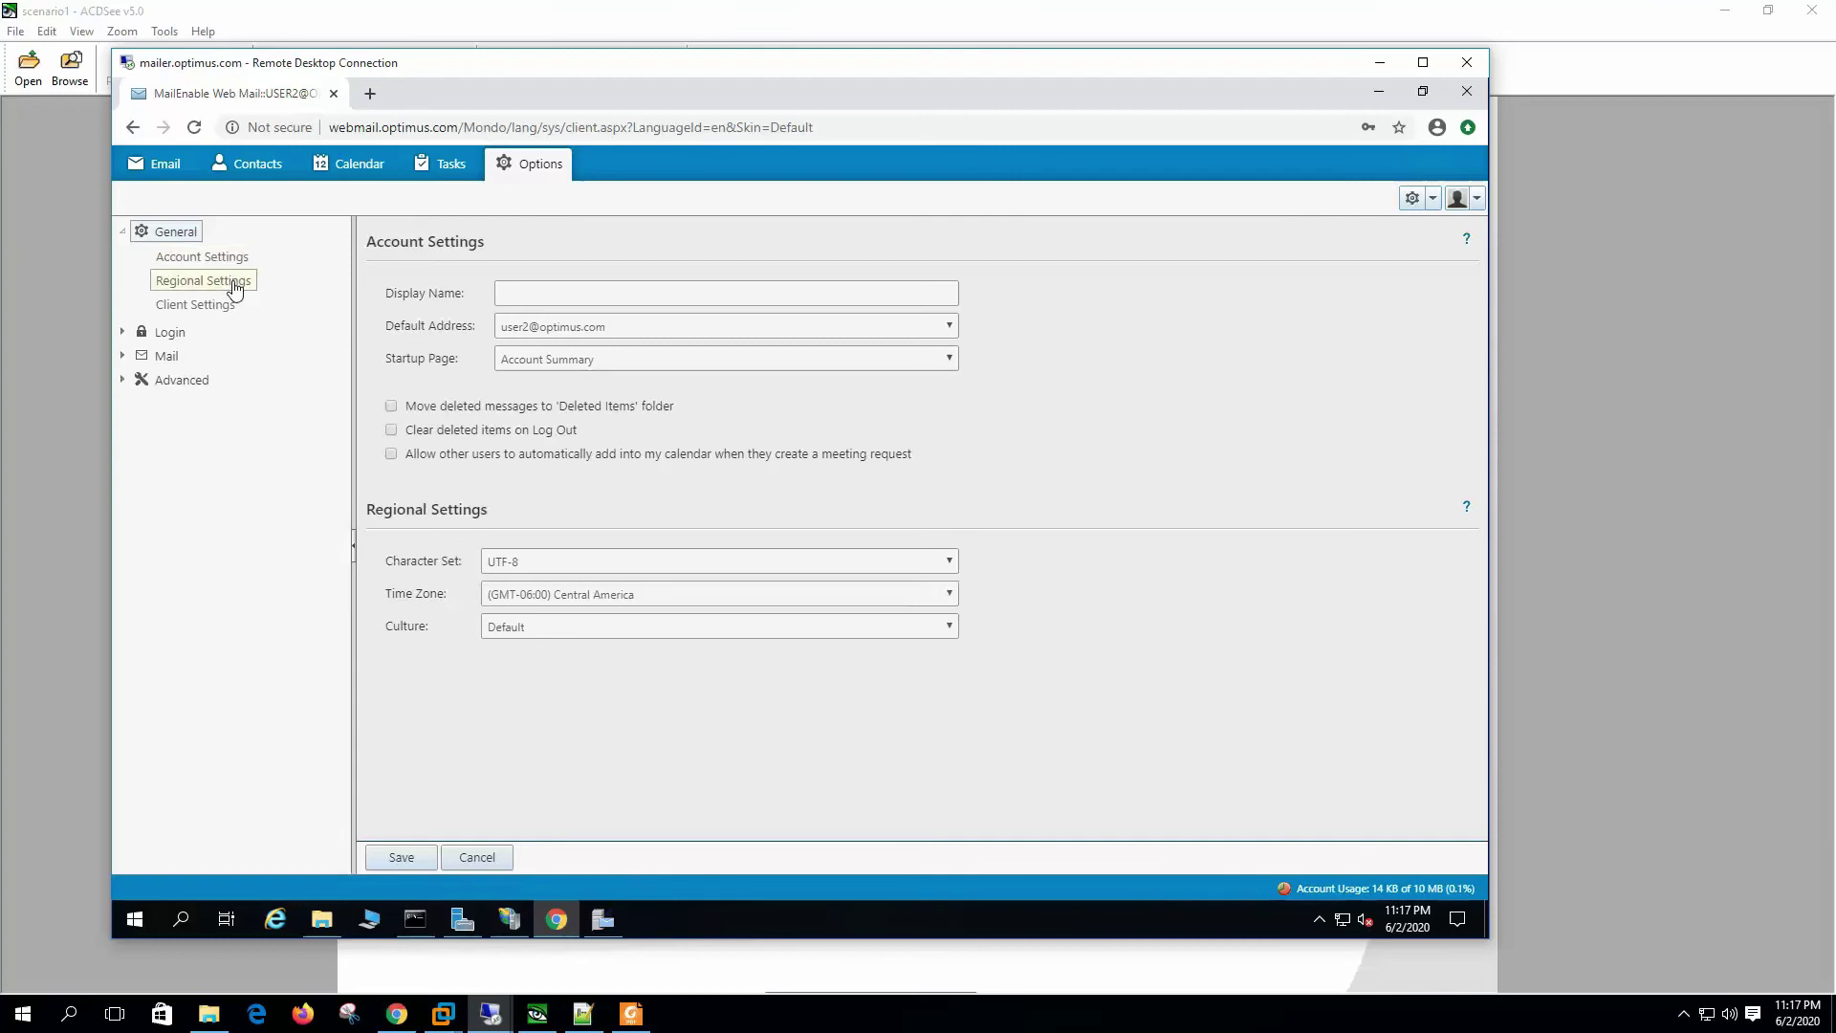
Step: Turn on Enable Auto Response and Redirect mail to in the Mail options
left_click(137, 340)
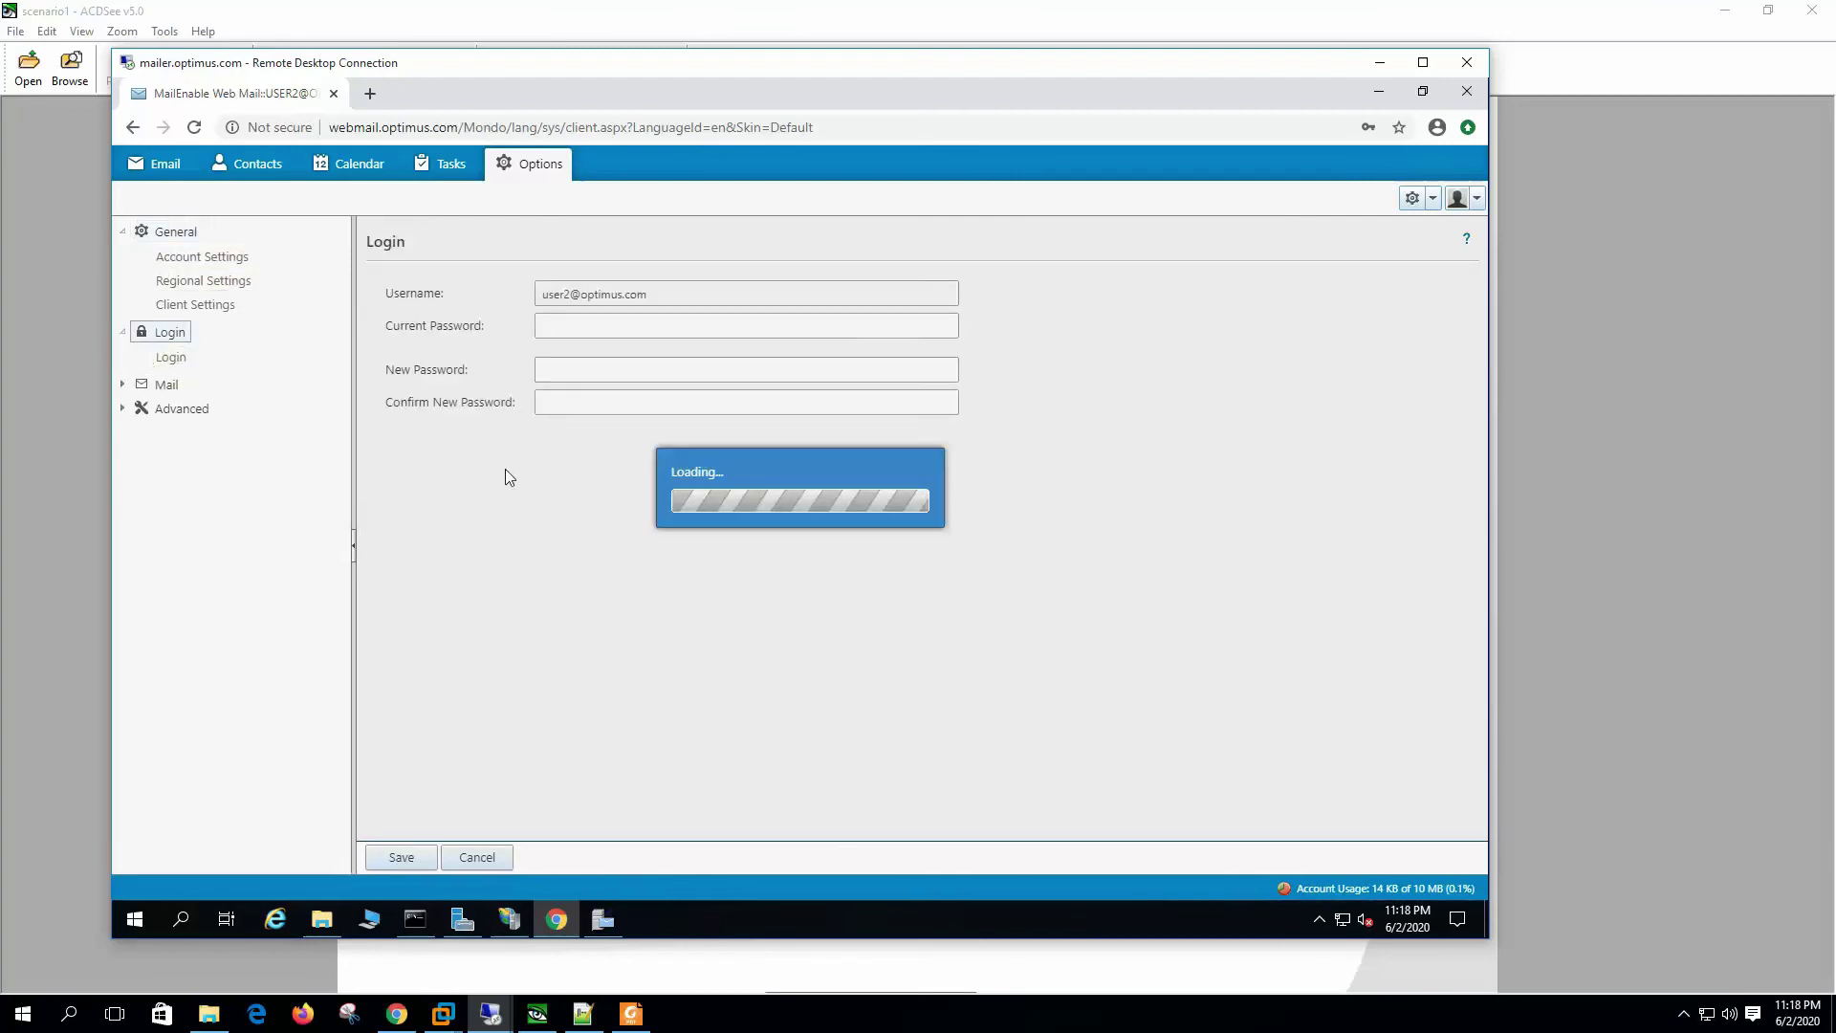
left_click(124, 386)
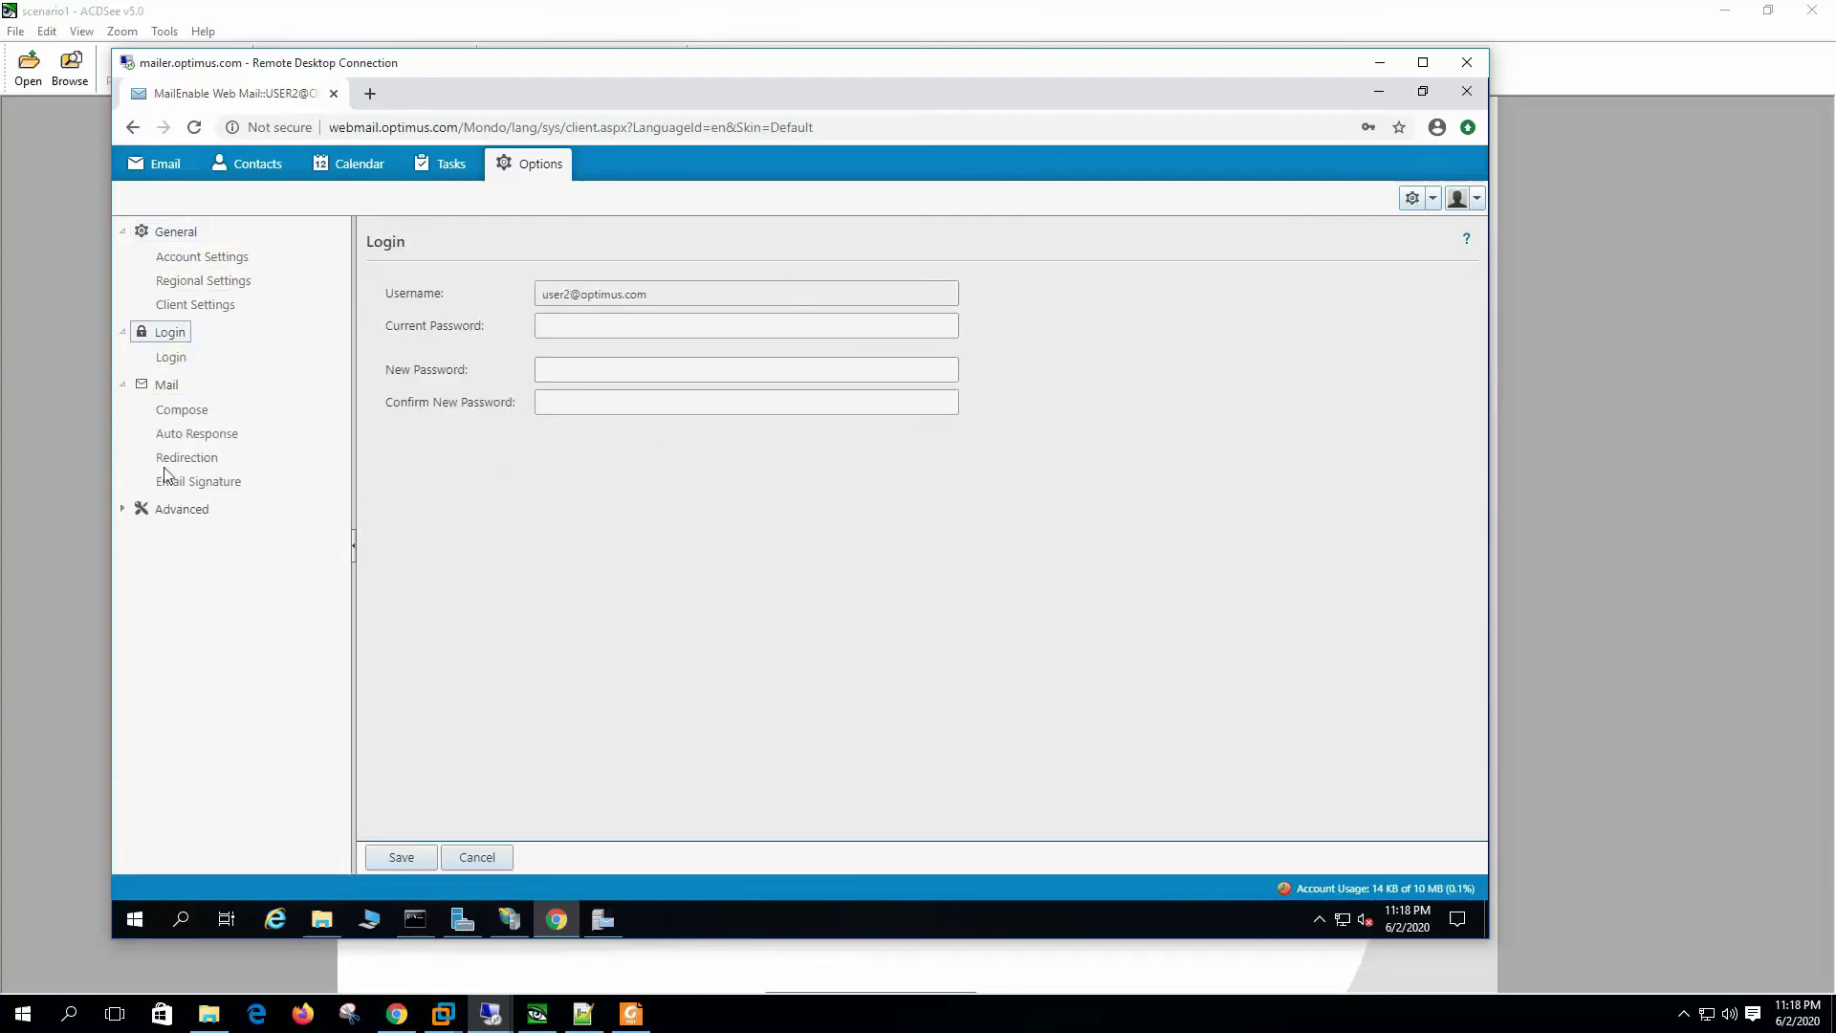
left_click(198, 412)
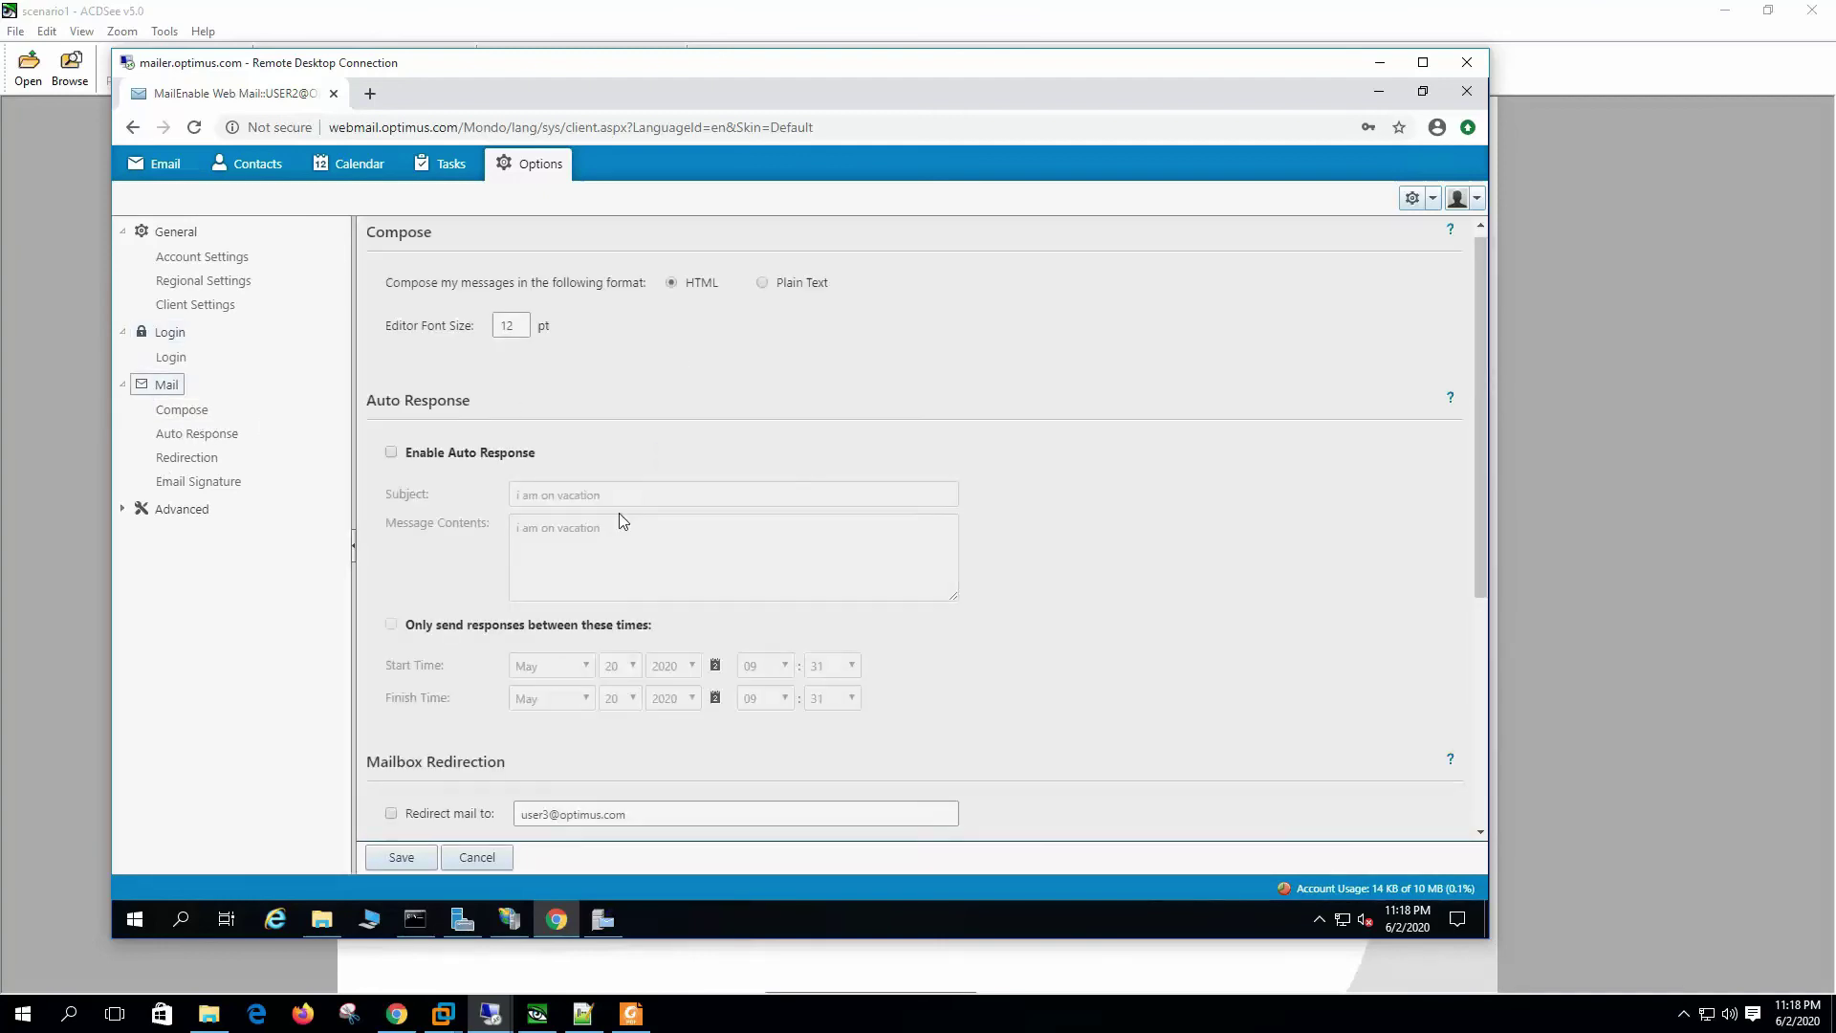
left_click(392, 453)
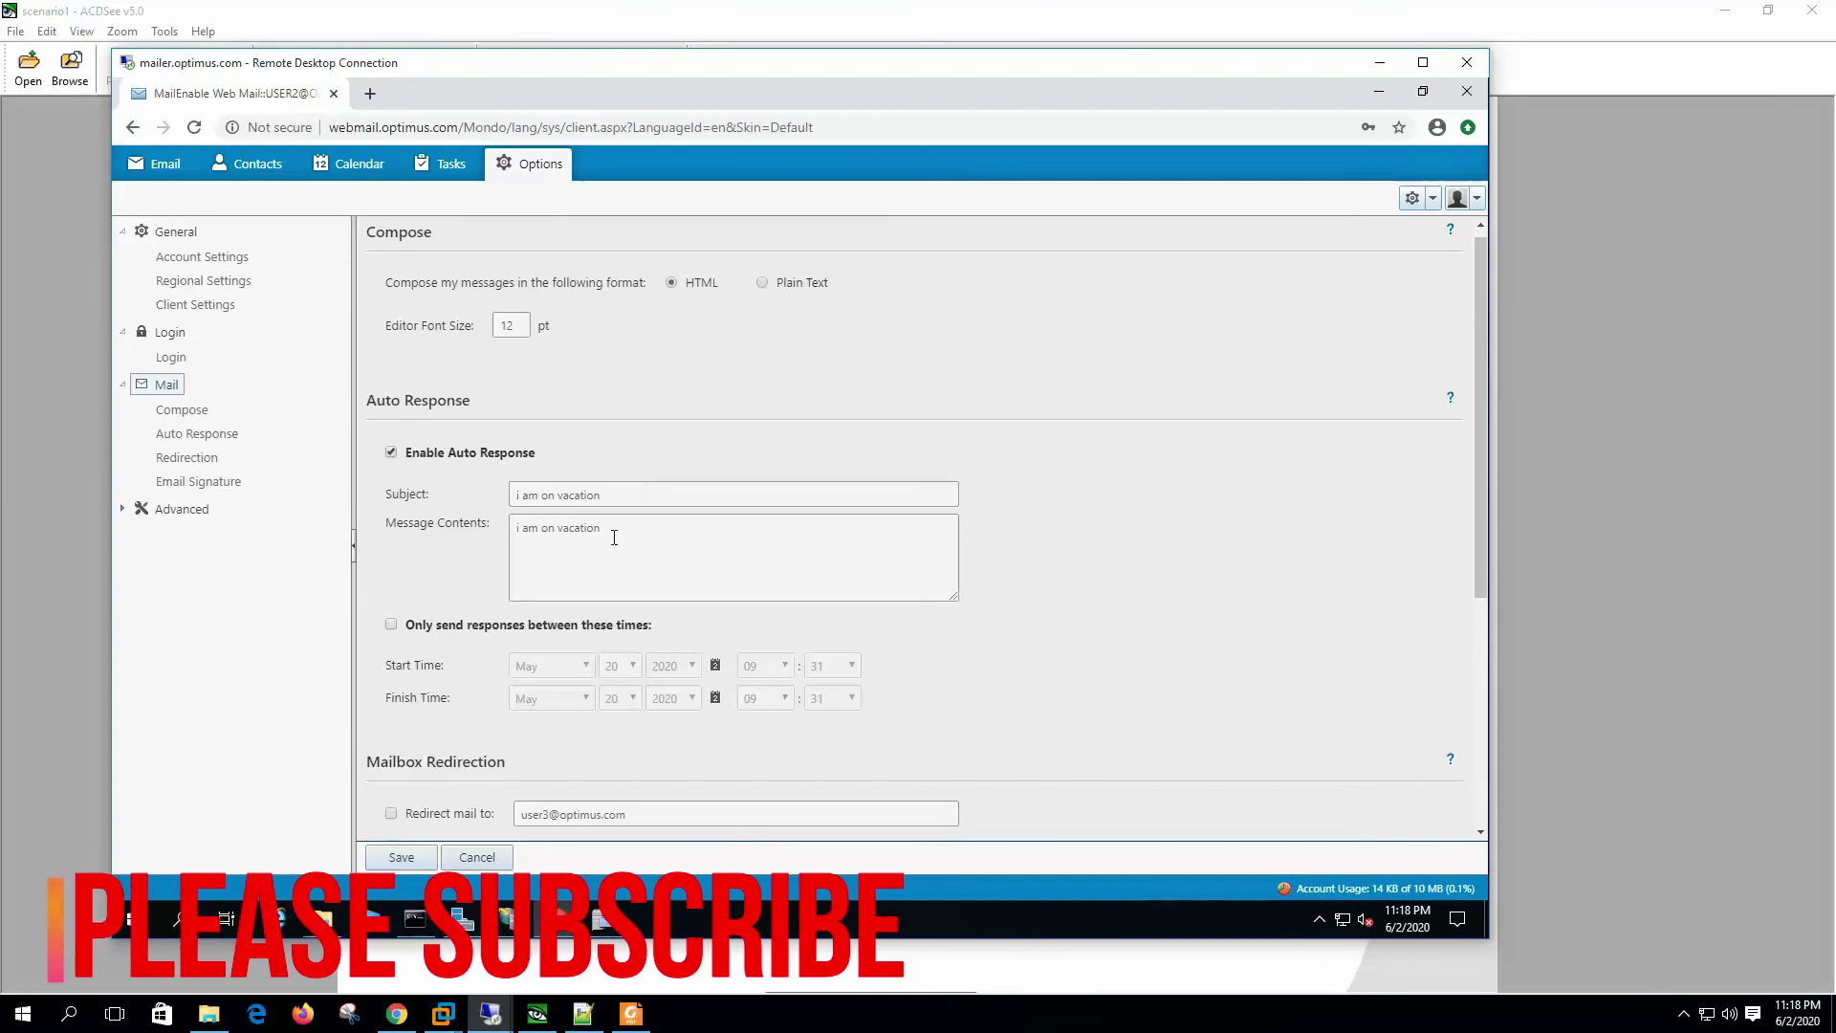
scroll(603, 533, "down", 4)
left_click(422, 423)
Step: Edit the redirect address and signature, then go to the Advanced Import page
left_click(669, 424)
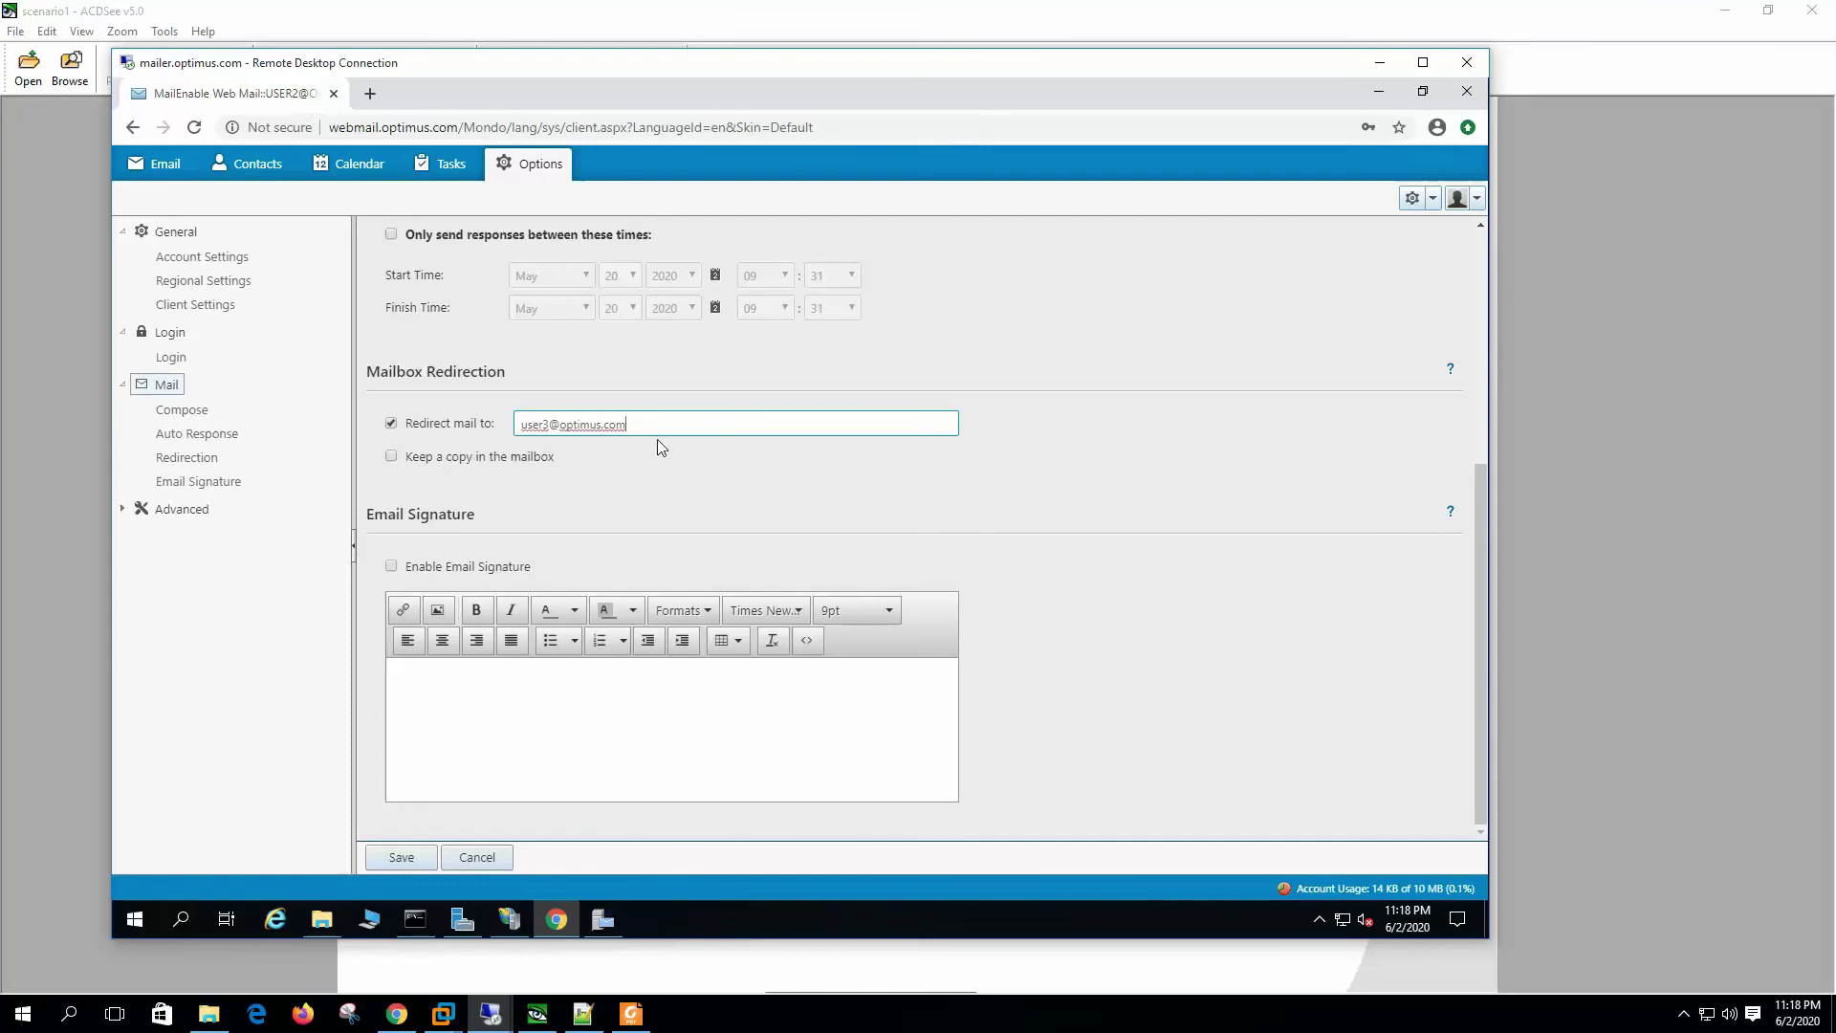
left_click(632, 770)
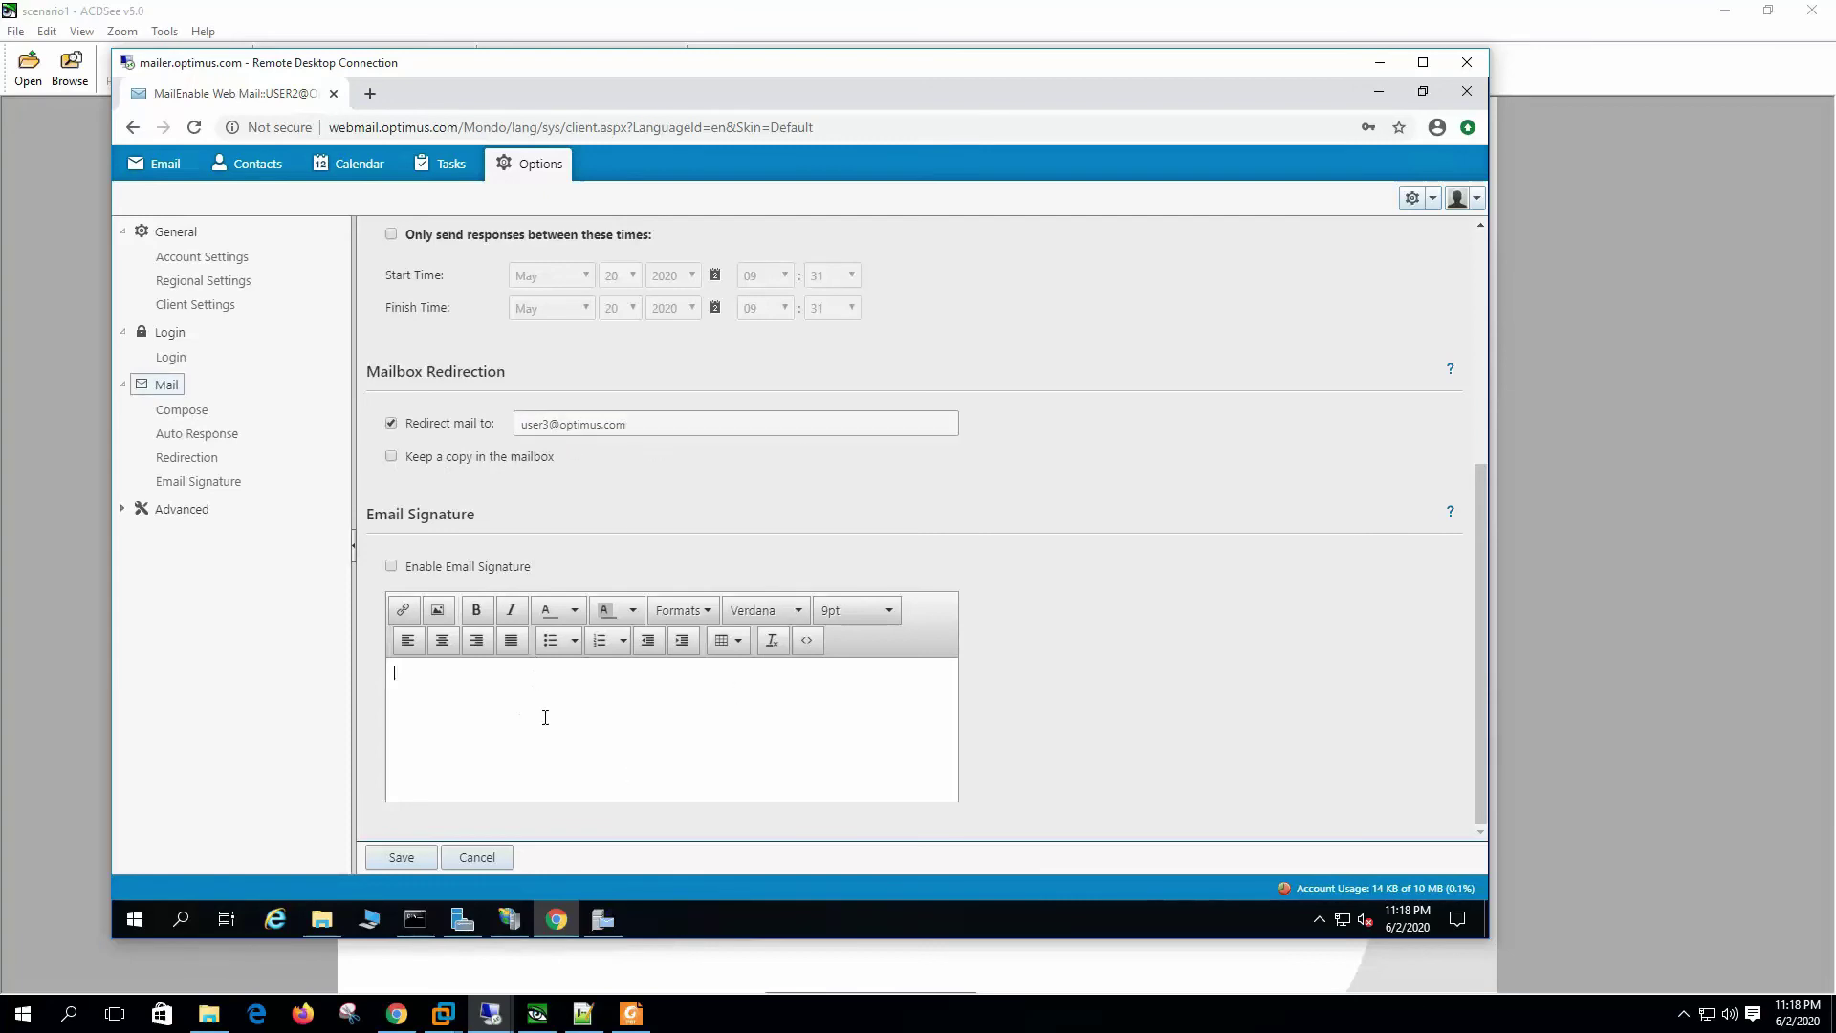
left_click(138, 509)
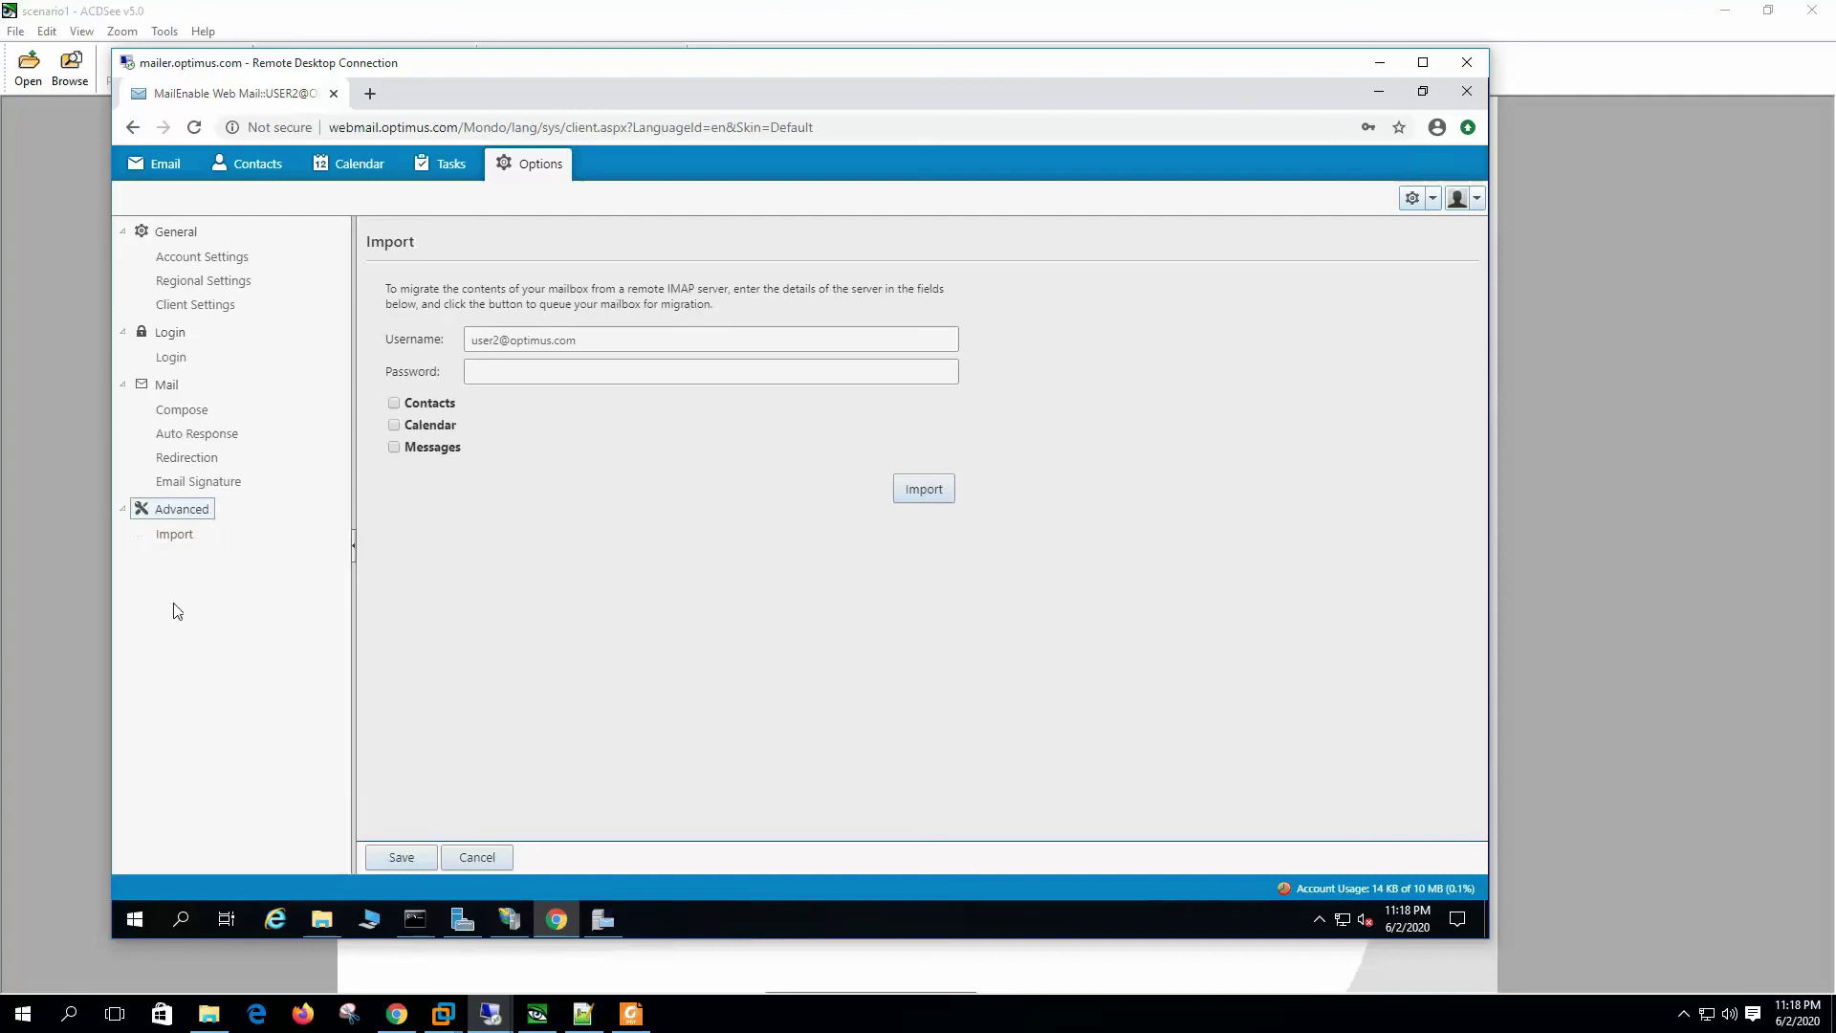
Step: Schedule a messages-only import from mailer.mailserverguru.com on port 143, then return to Email
left_click(183, 542)
left_click(394, 447)
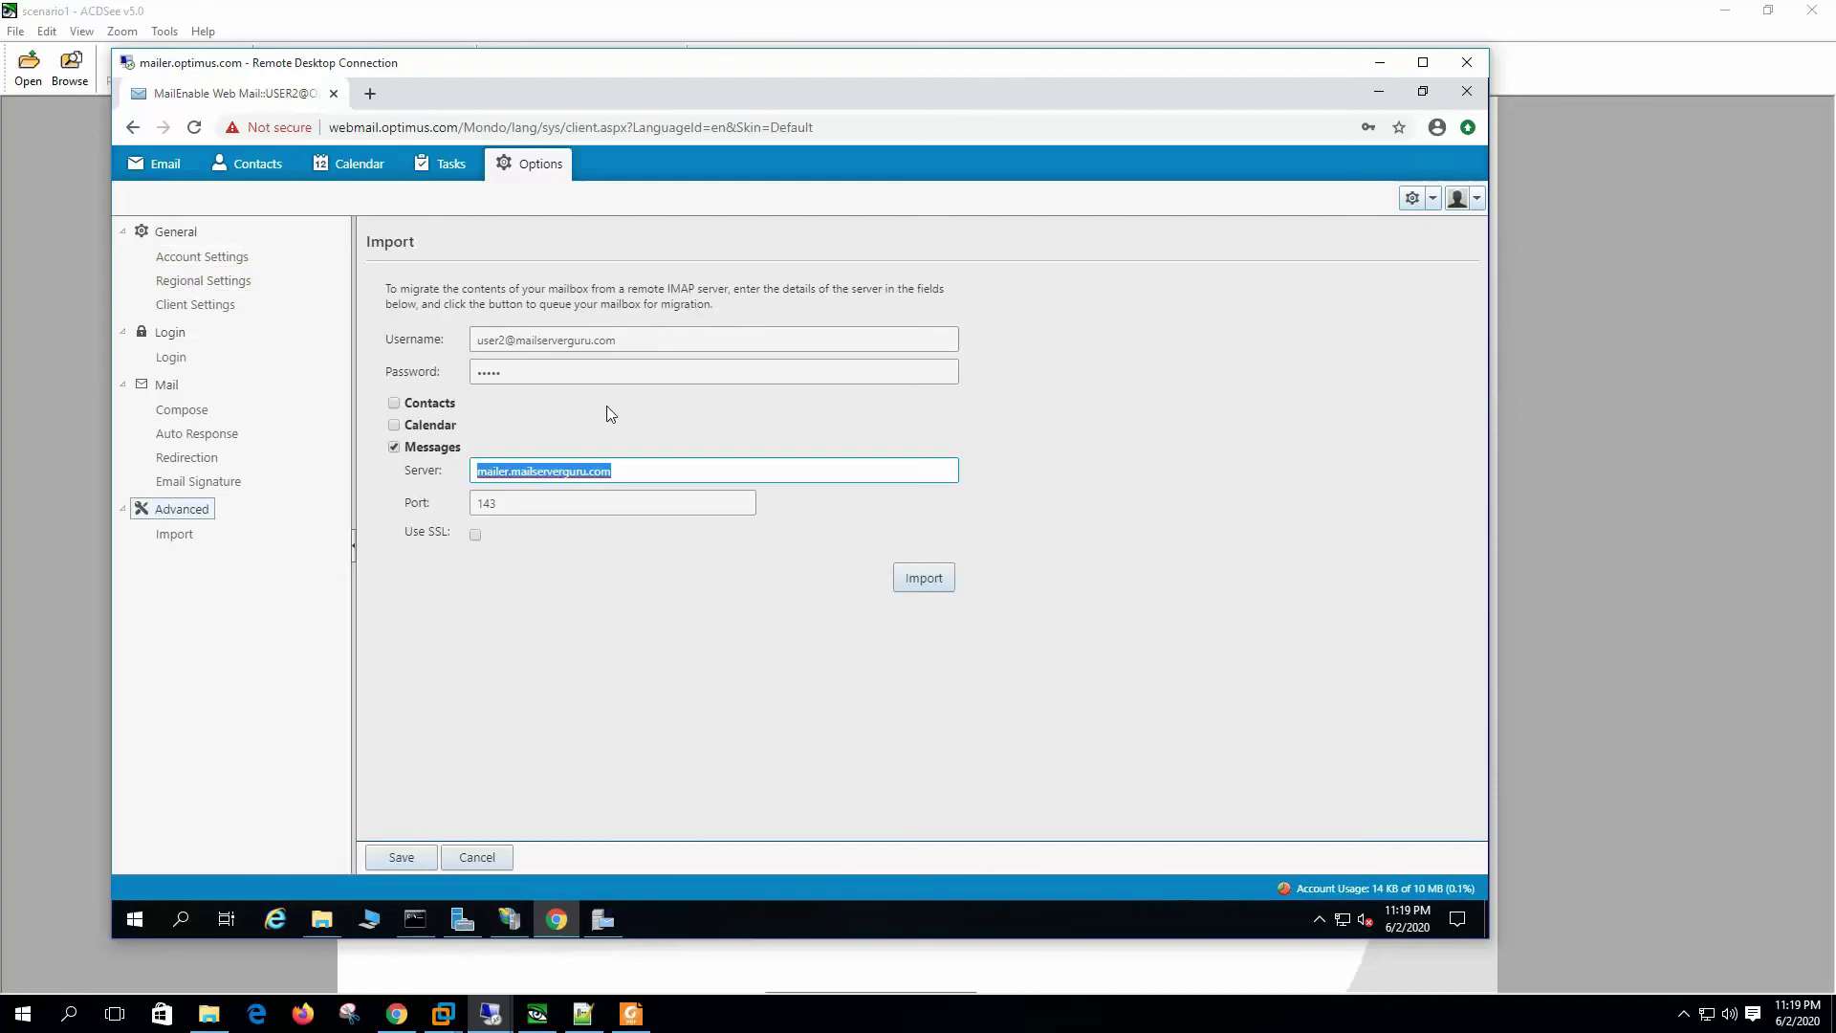
left_click(925, 581)
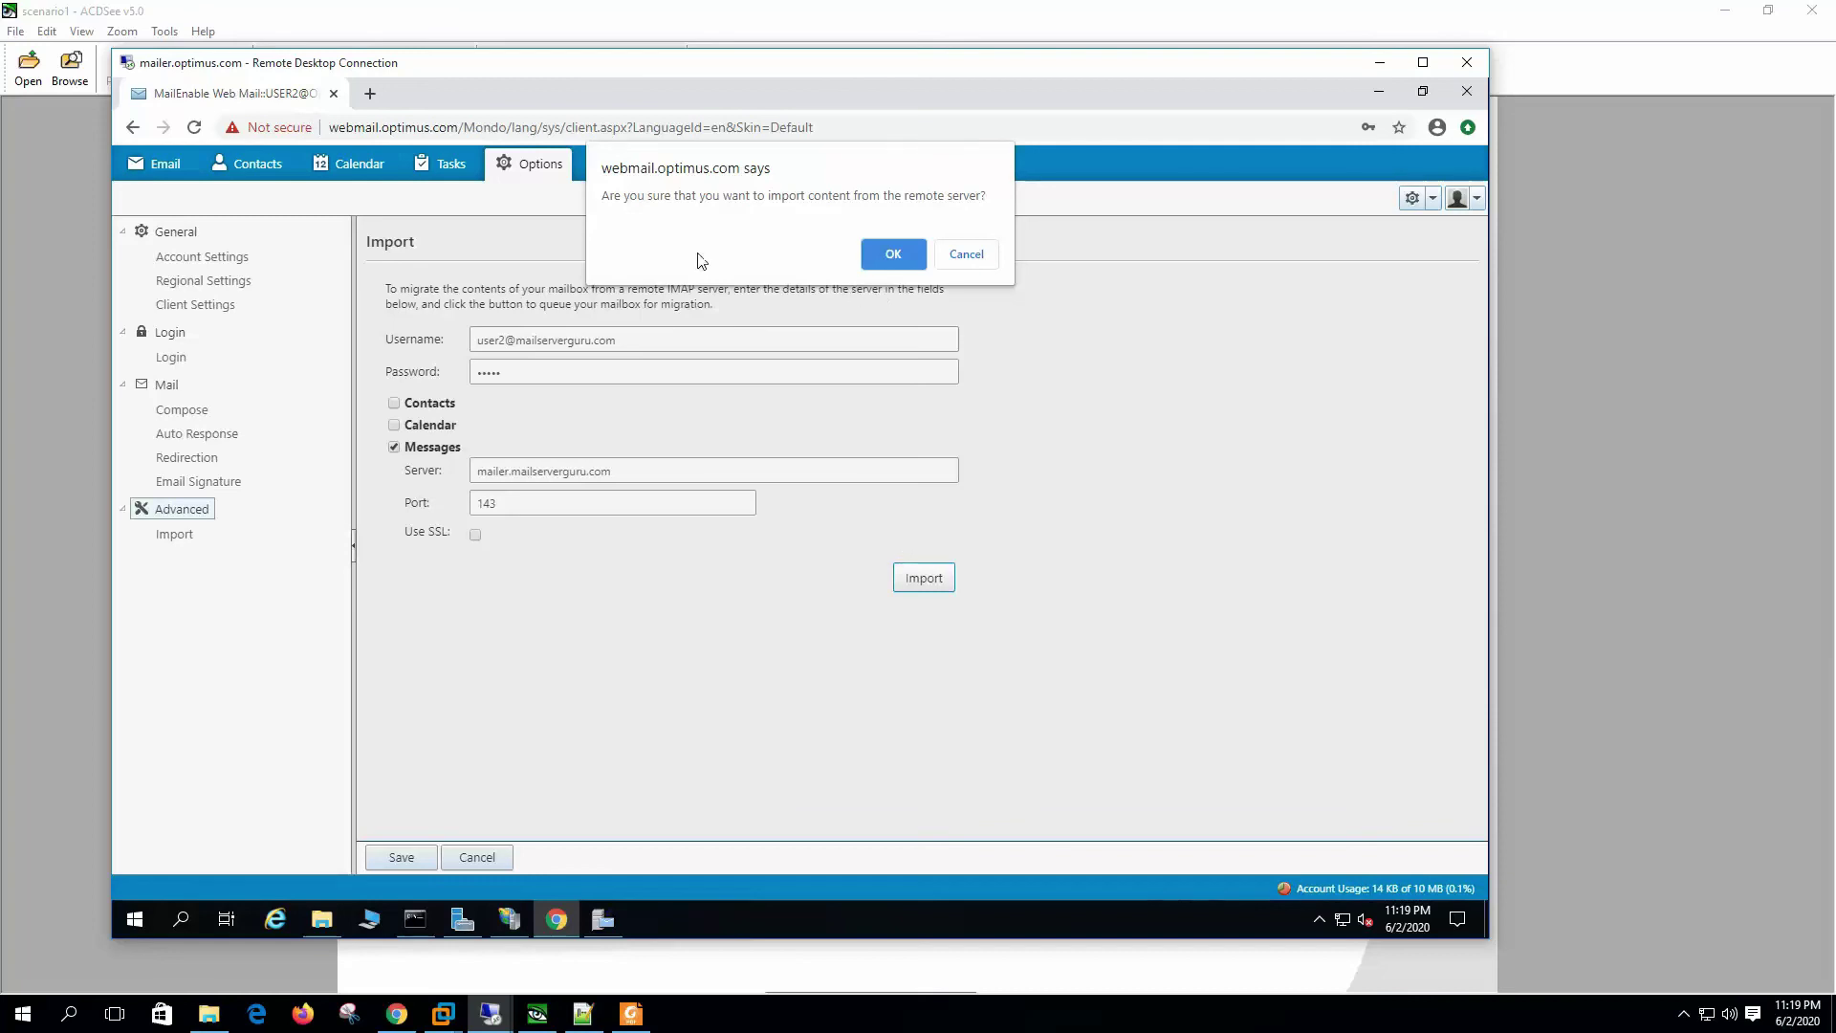
left_click(895, 256)
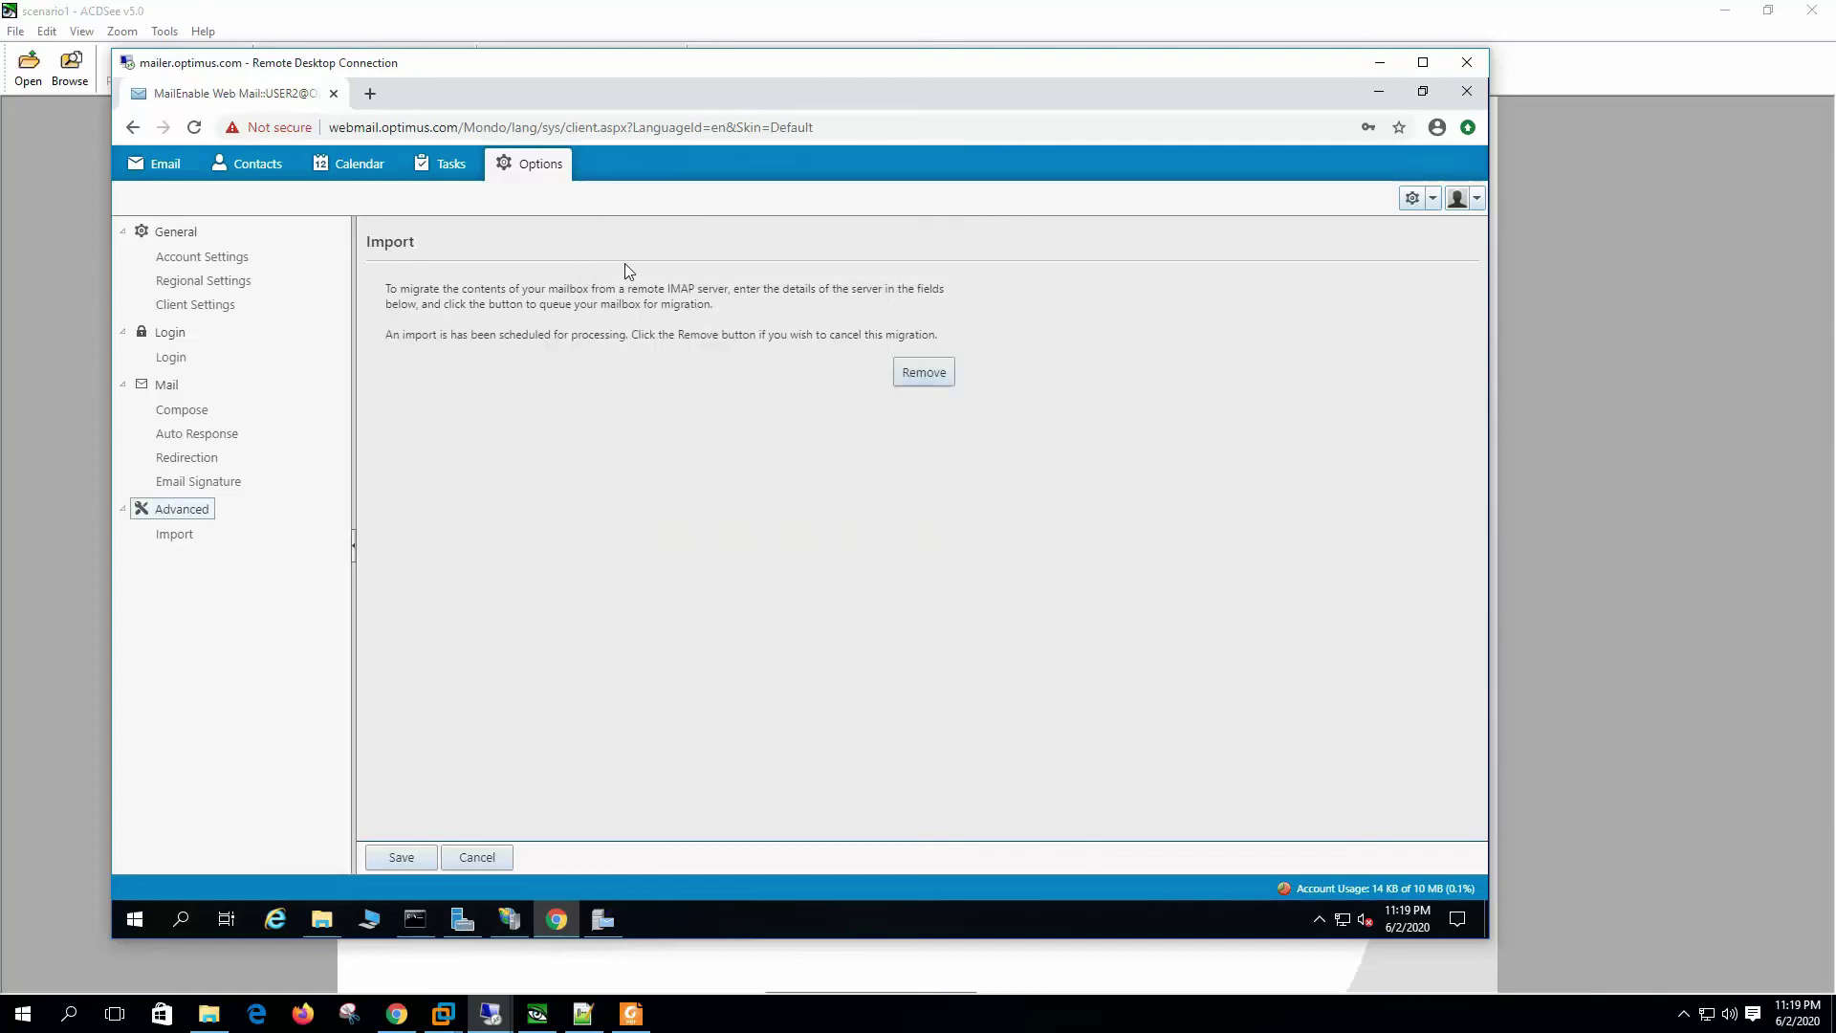
left_click(166, 171)
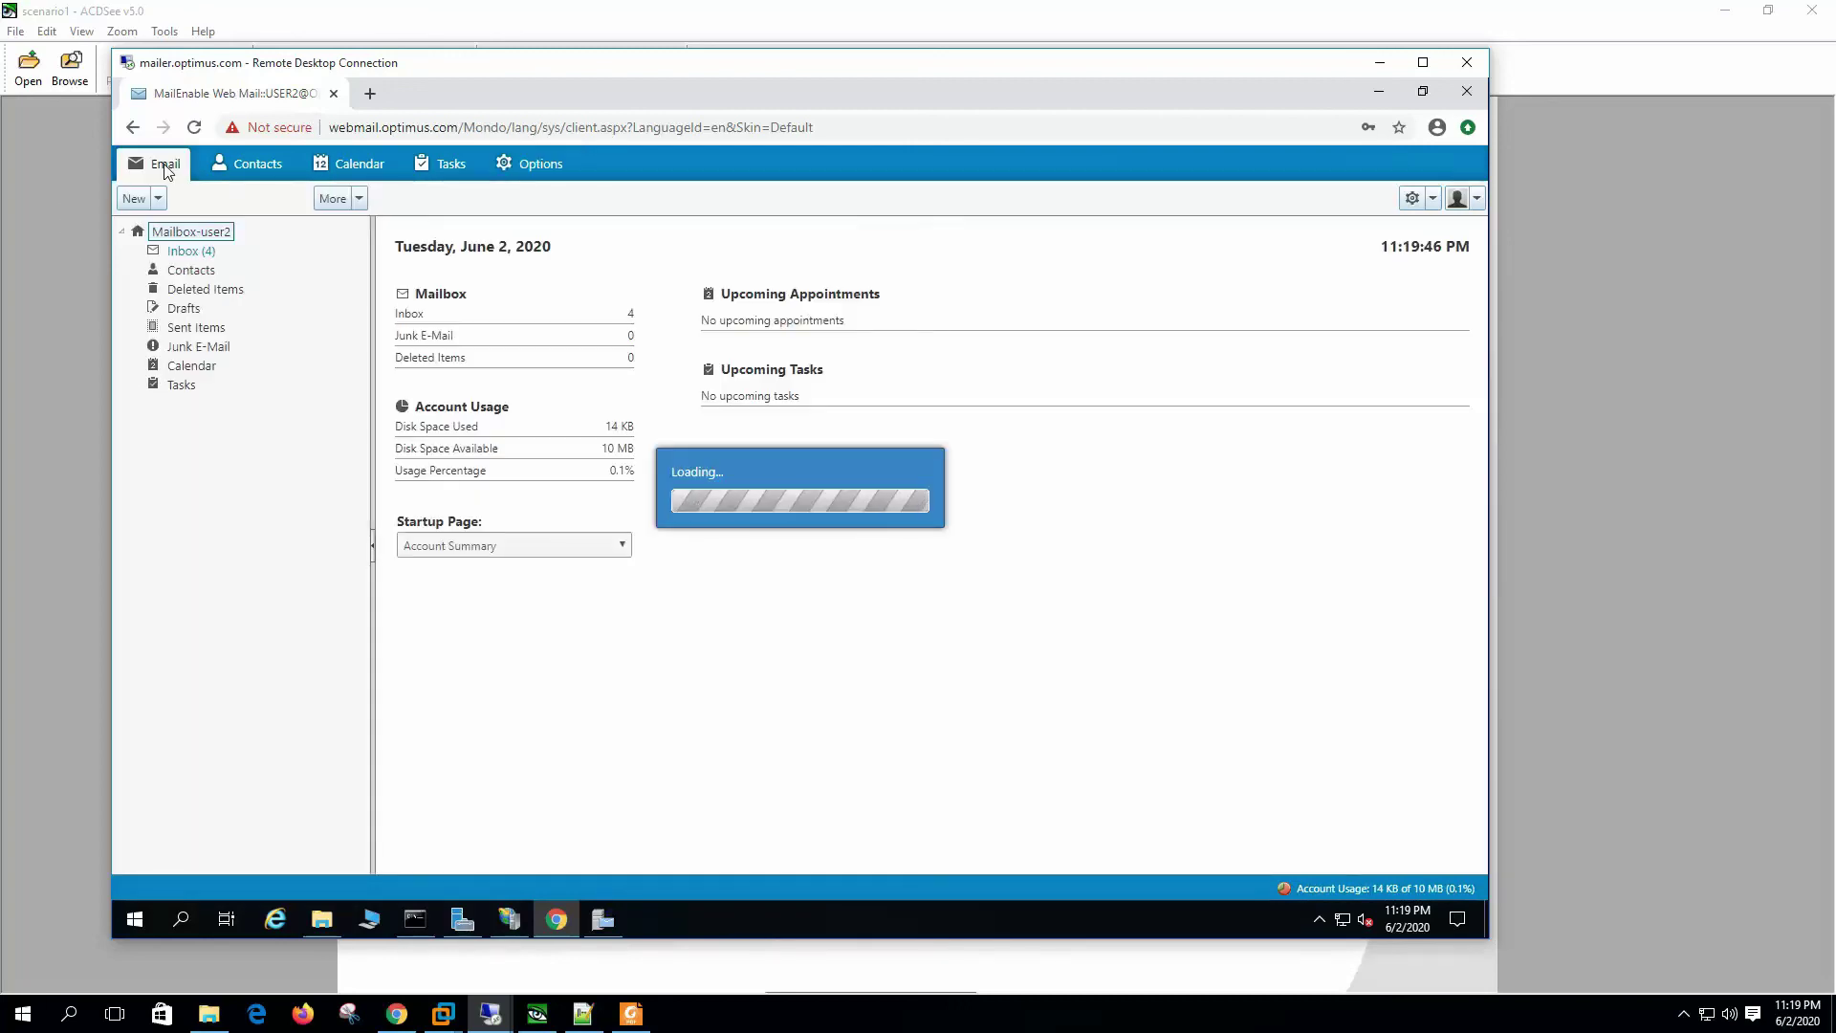
Step: Refresh the Inbox so it lists the 17 imported messages
left_click(196, 254)
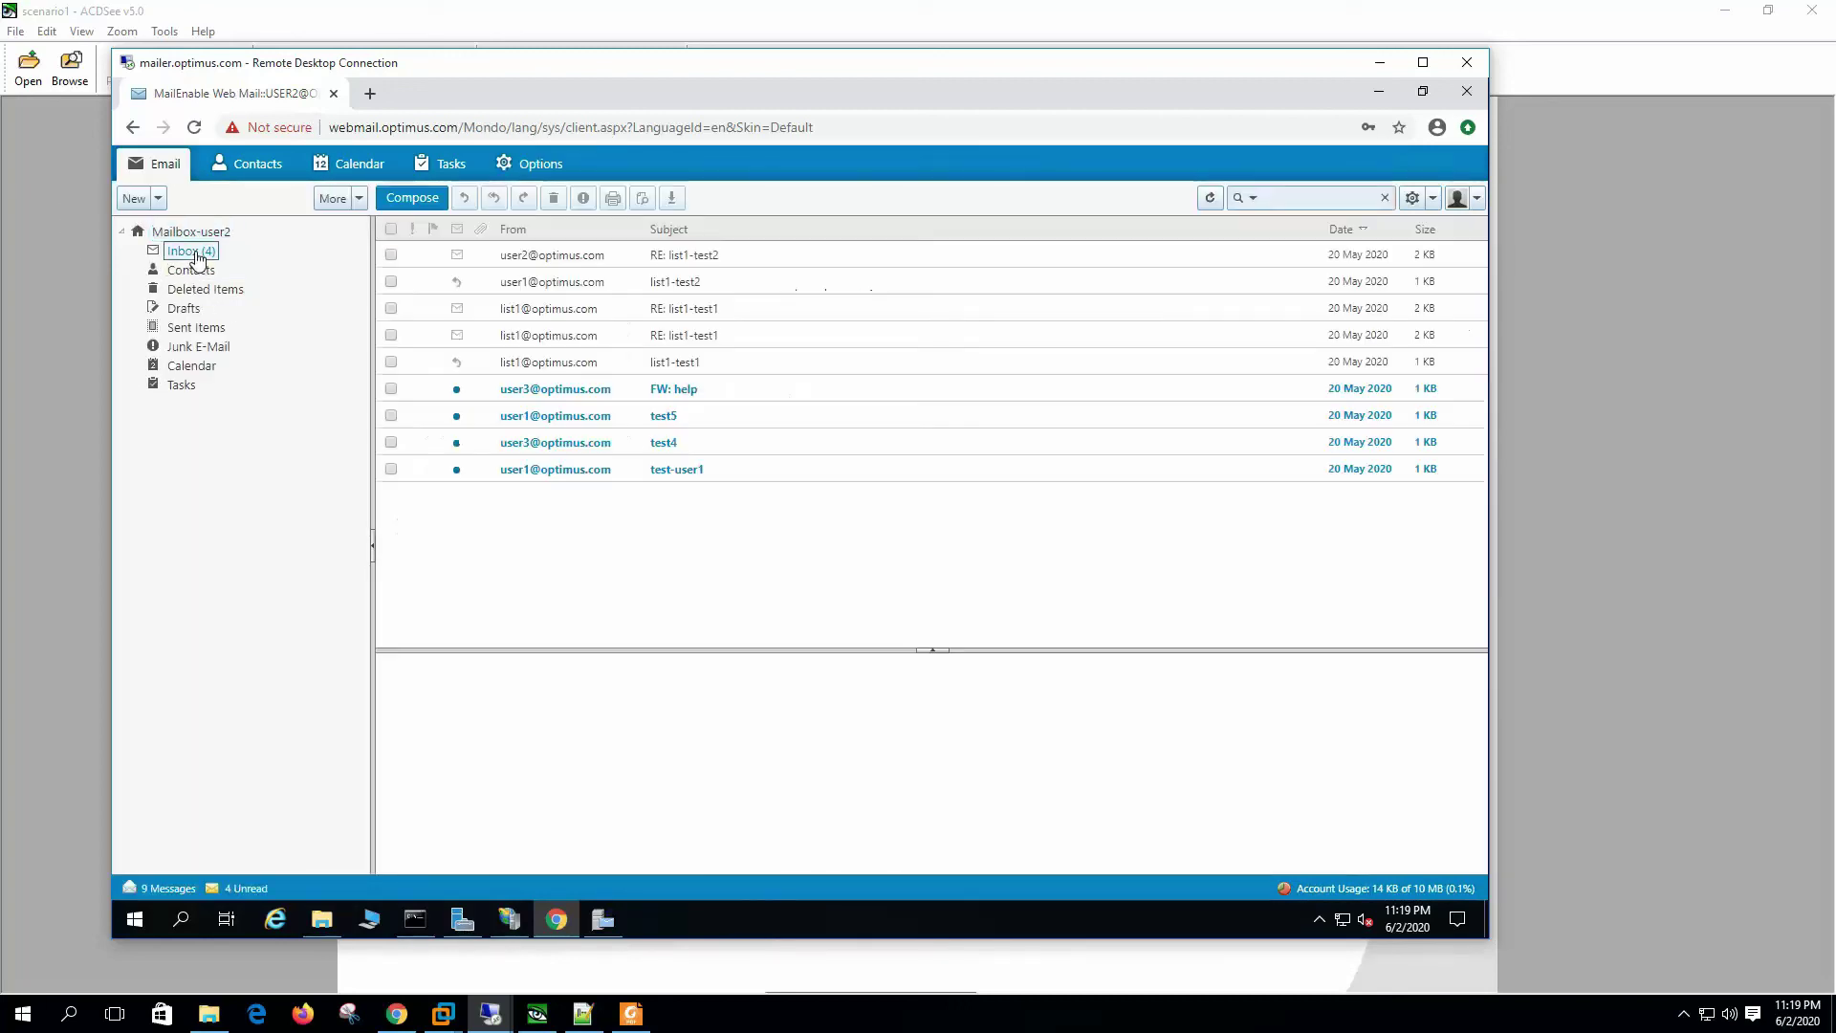
left_click(194, 127)
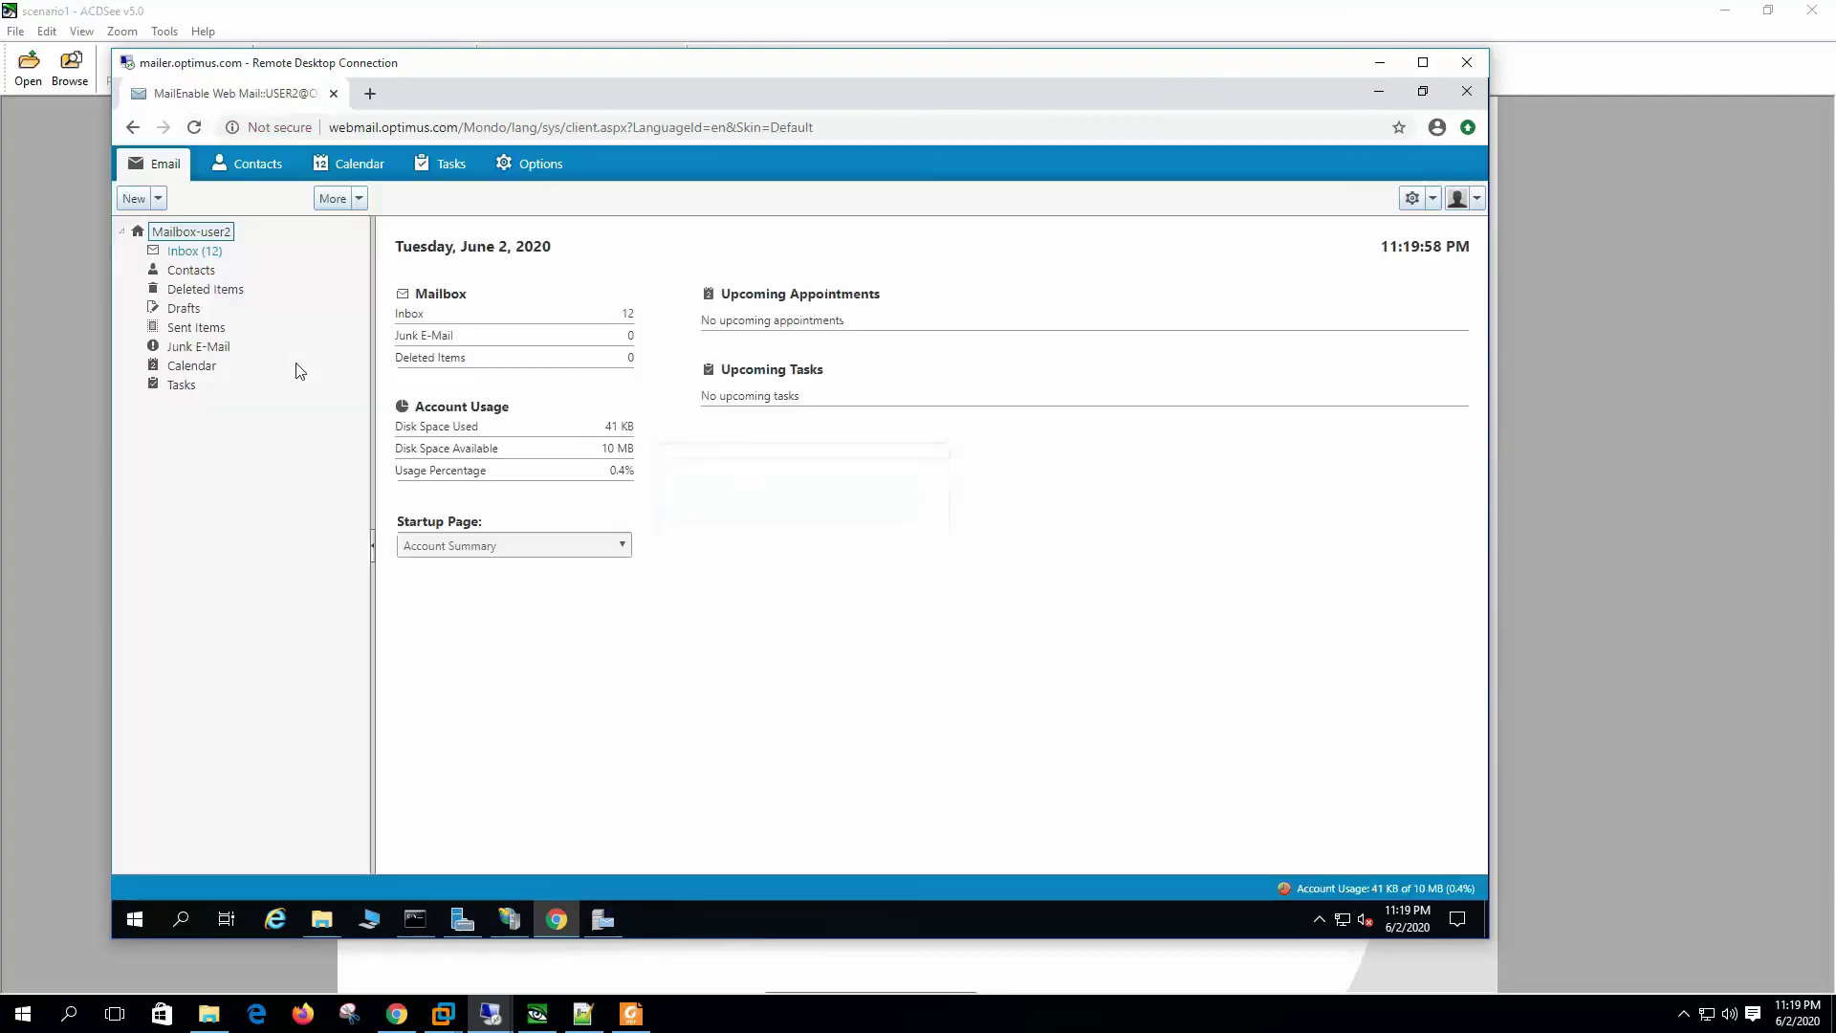
left_click(209, 254)
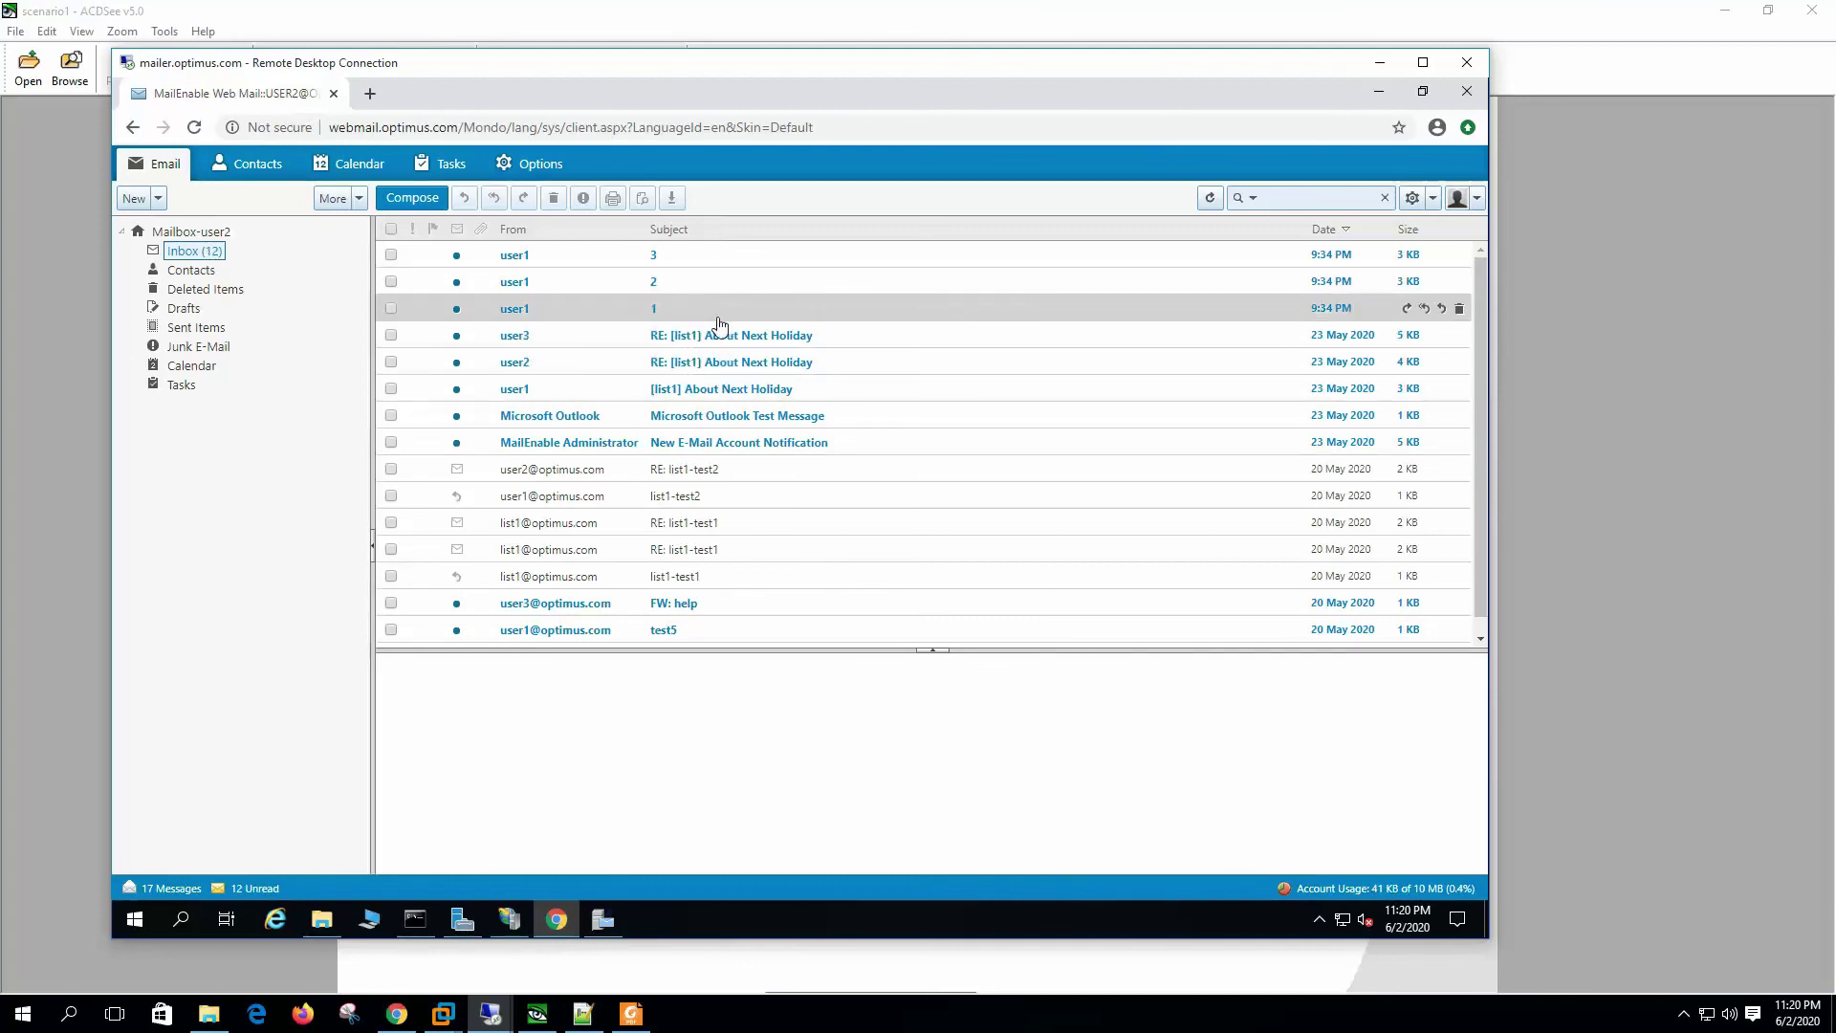
Step: Read imported messages 3 and 2, then confirm the IMAP import has completed
left_click(697, 259)
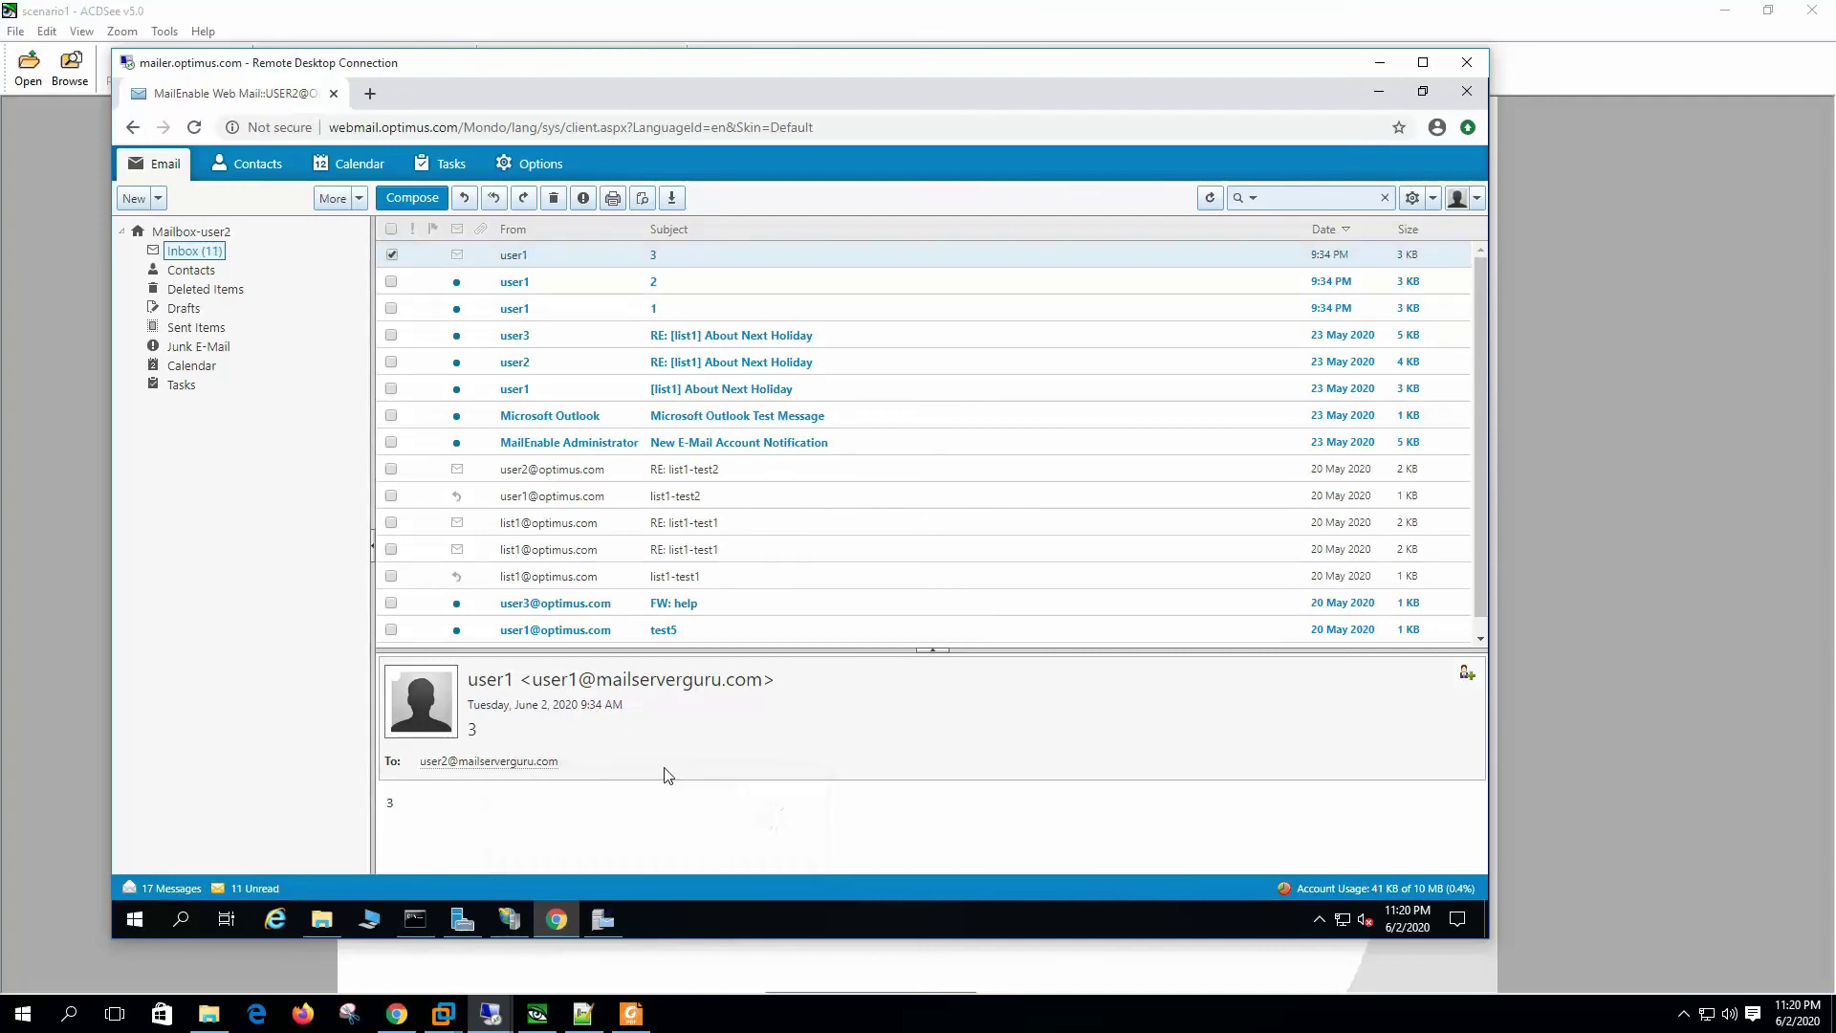
left_click(675, 281)
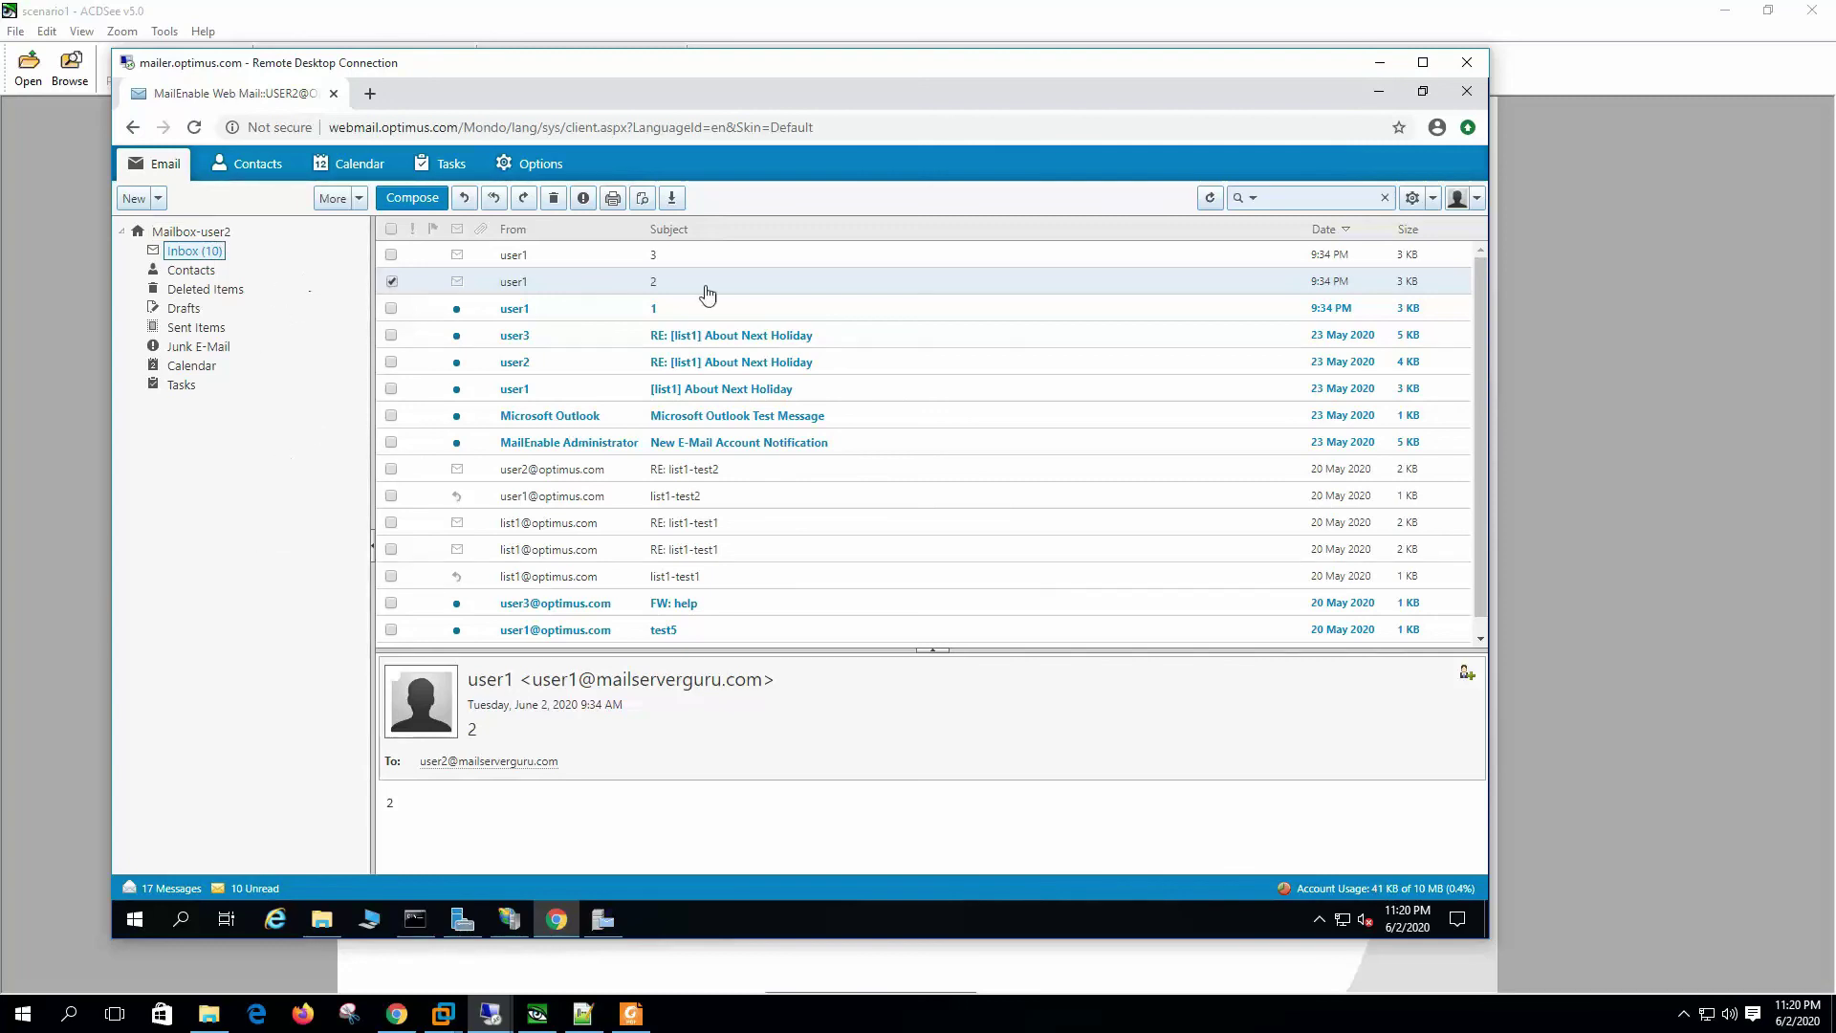
left_click(546, 168)
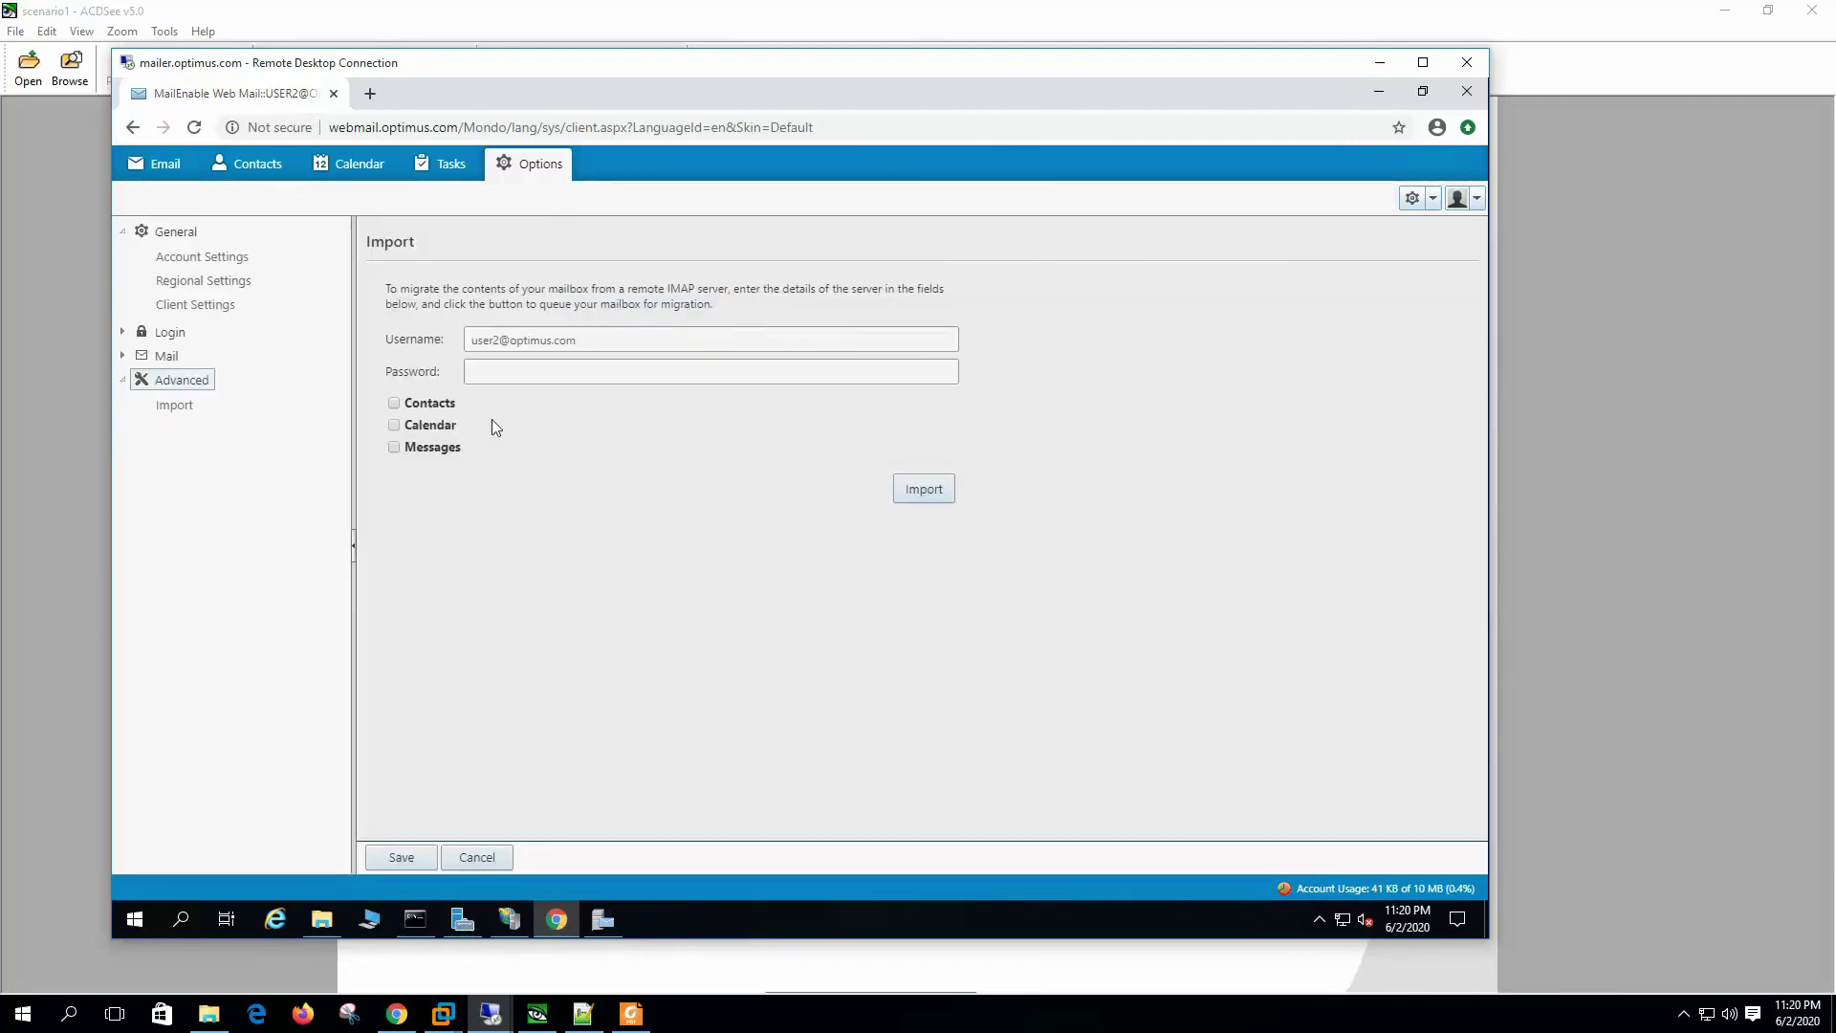
left_click(158, 168)
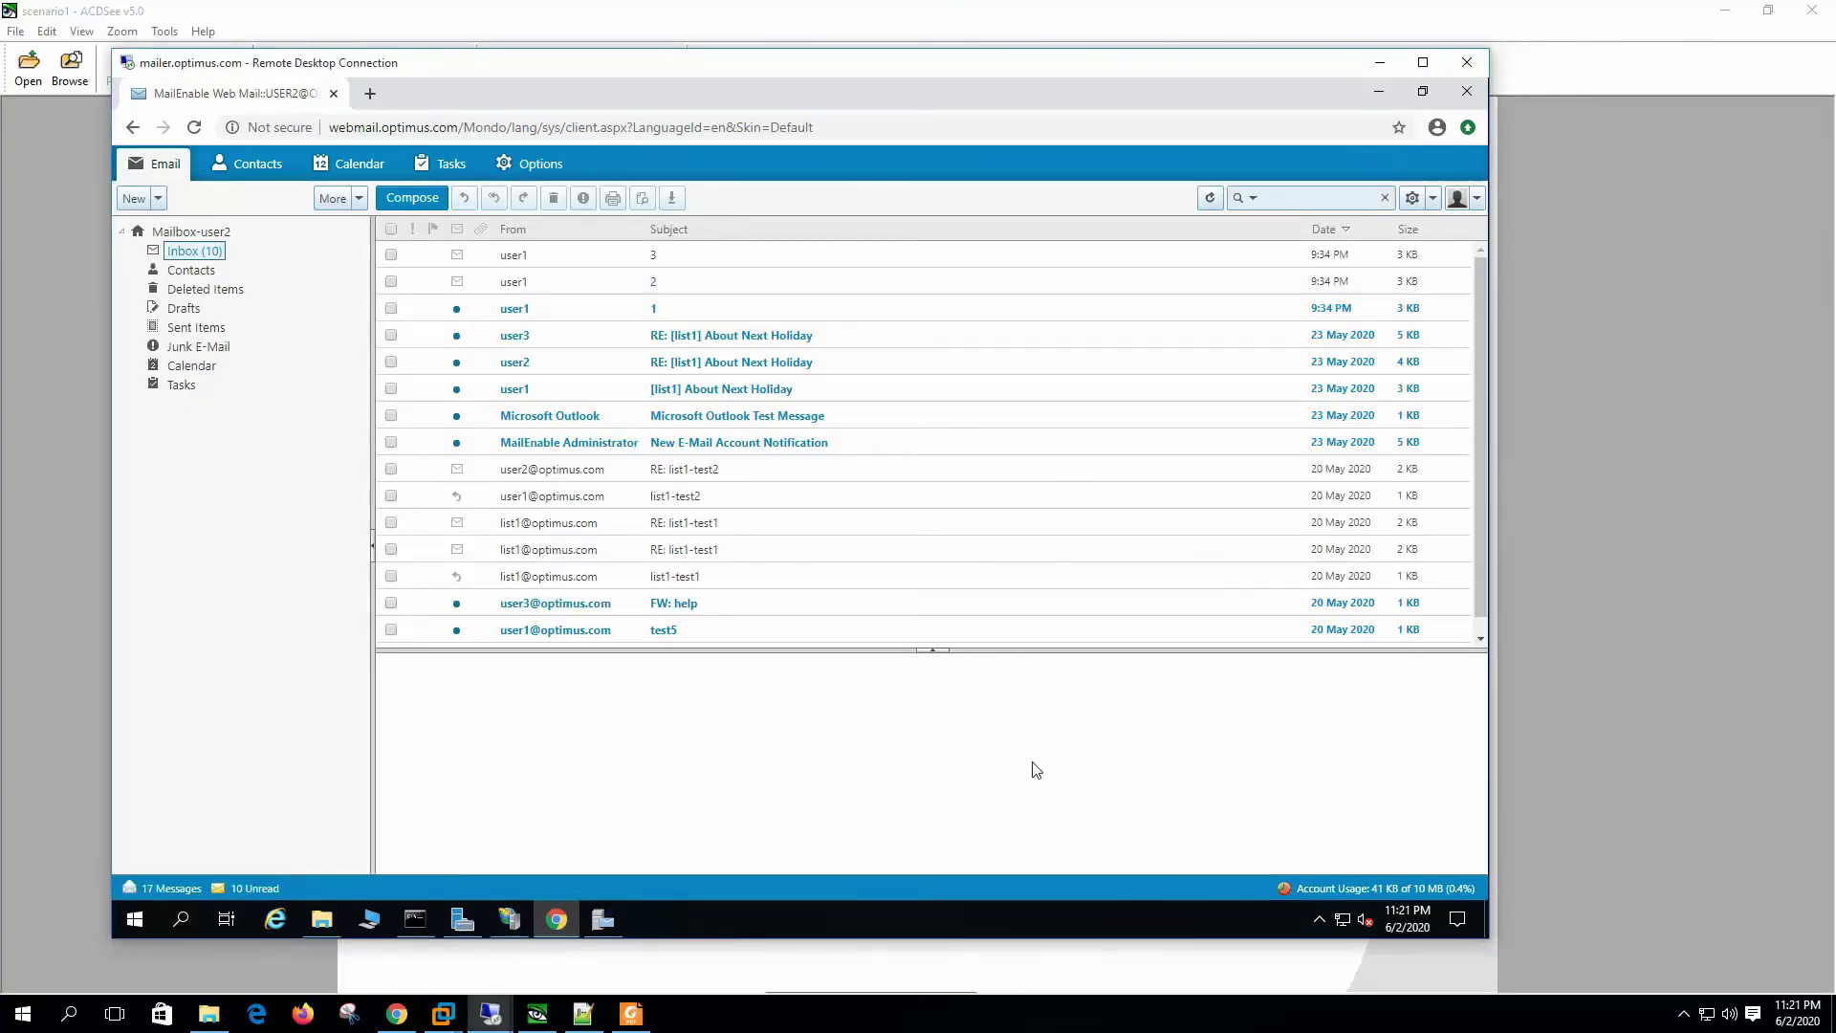